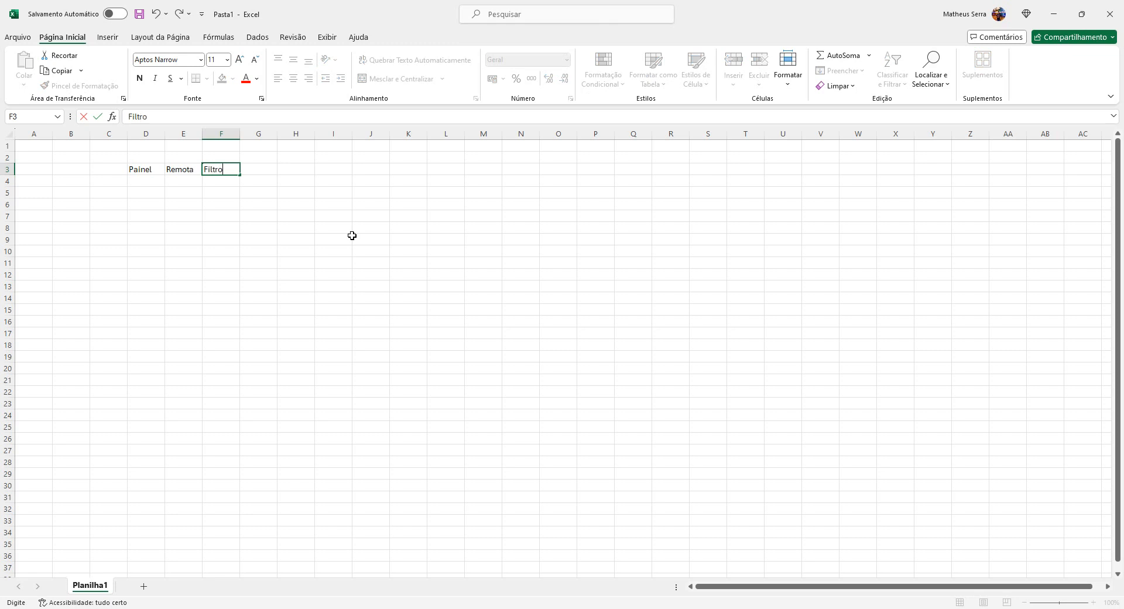
Step: Add the column headers "Tipo de IO" in G3 and "Descrição" in H3, continuing the header row
key(Tab)
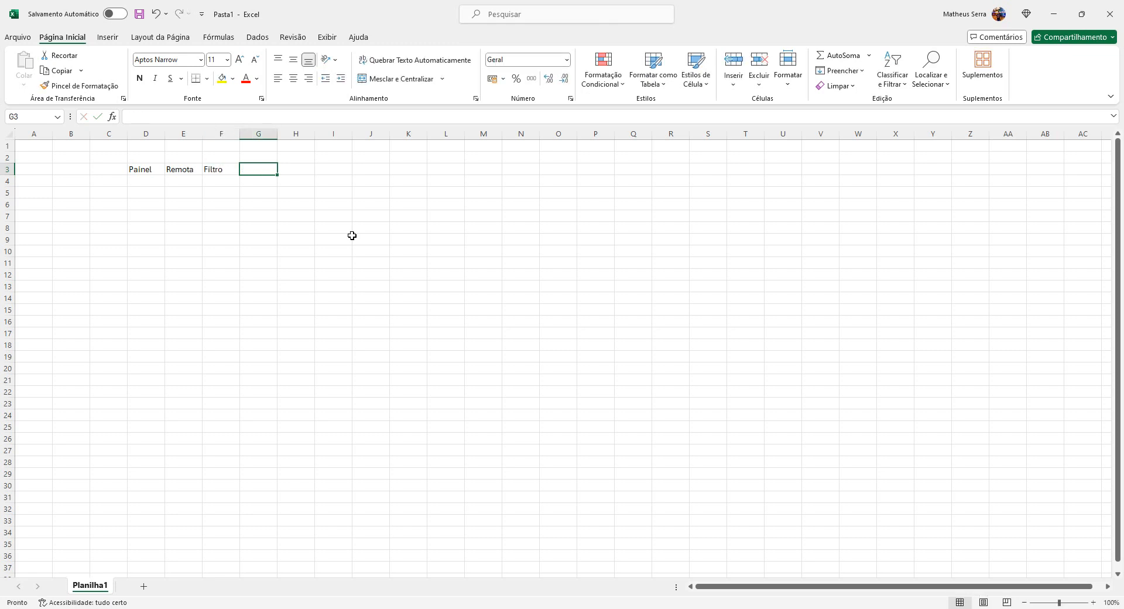
text(Tipo d)
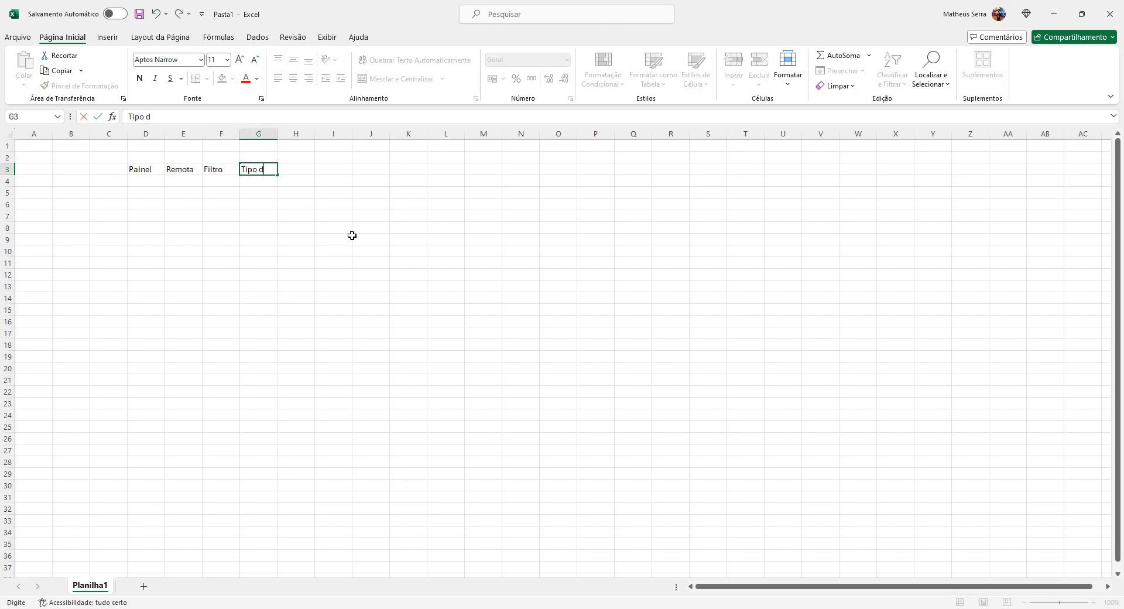
text(e IO)
key(Tab)
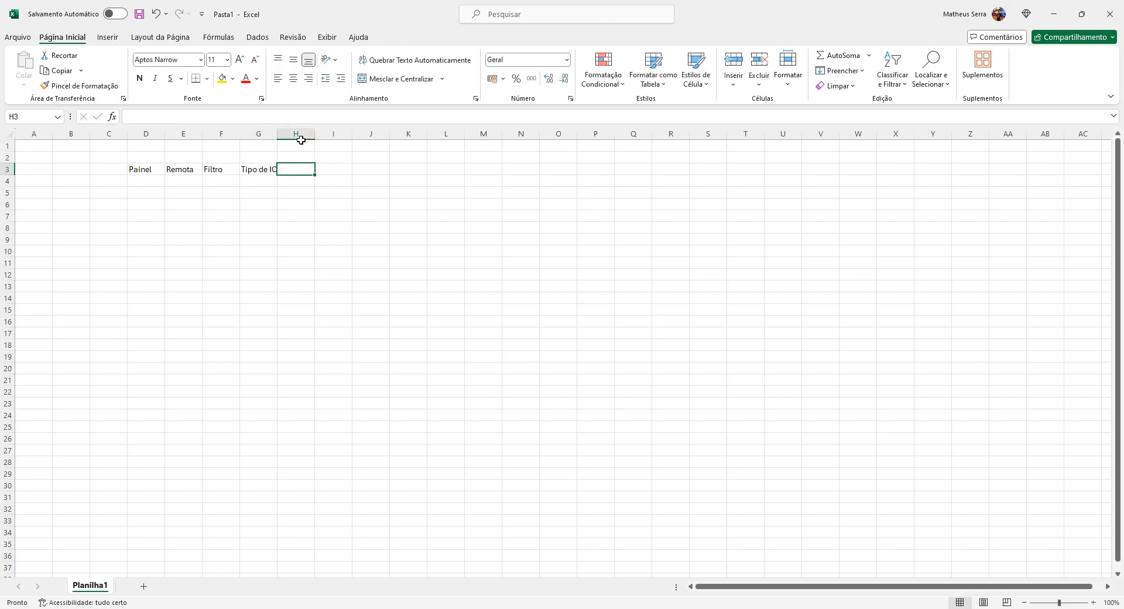
text(Descrição)
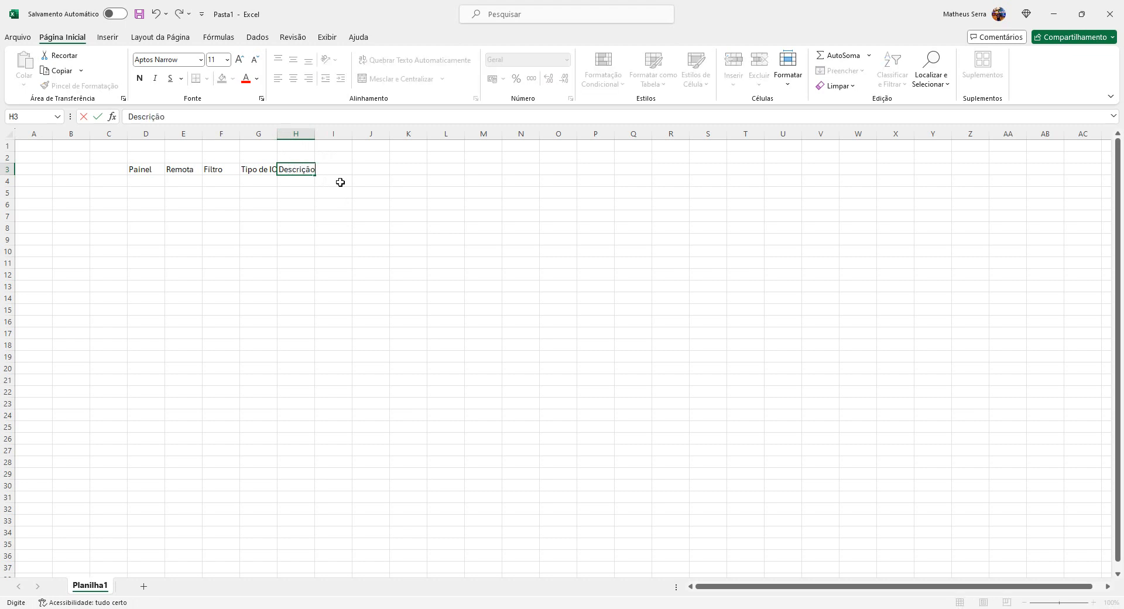
key(Tab)
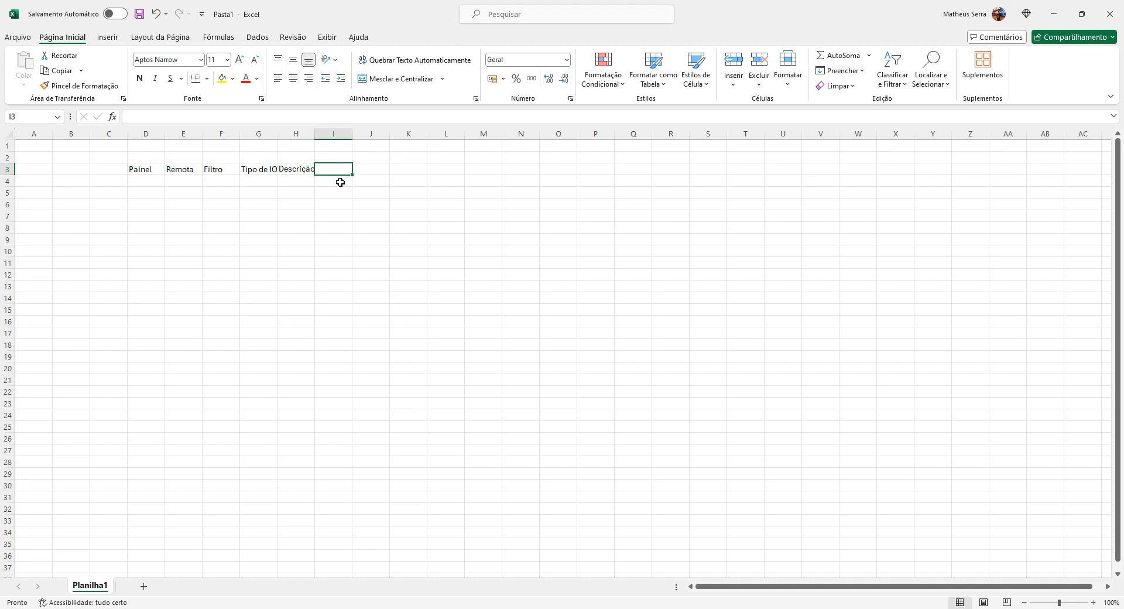
Step: Enter the header "IO ocupado?" in I3 and widen columns E through I to fit their headers with extra room
text(Dis)
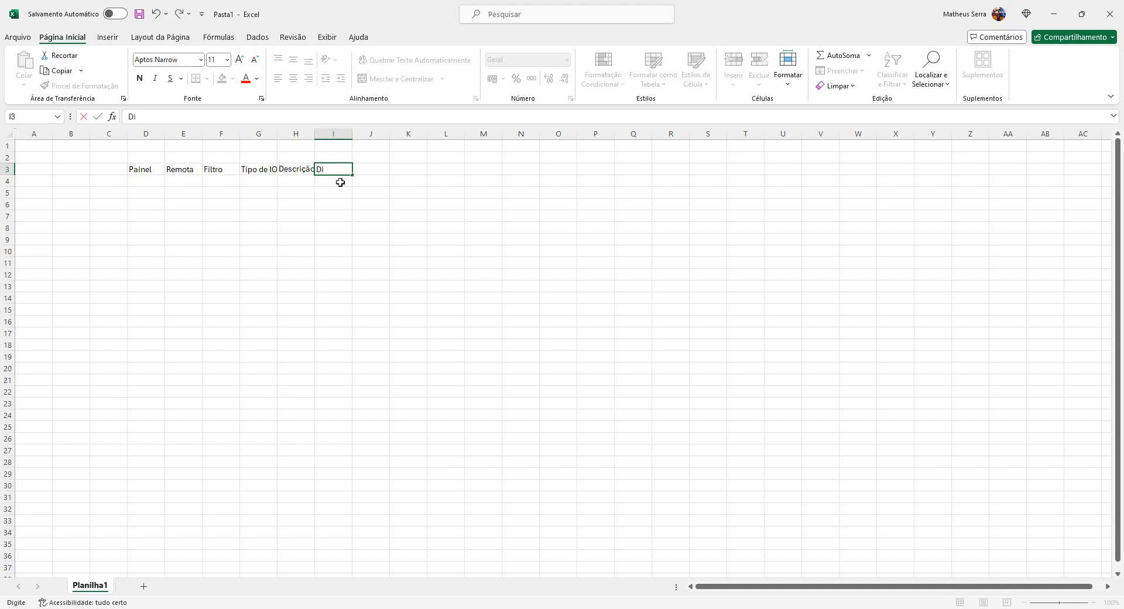
key(BackSpace)
key(BackSpace)
text(IO)
text( ocuap)
text(pado)
click(329, 202)
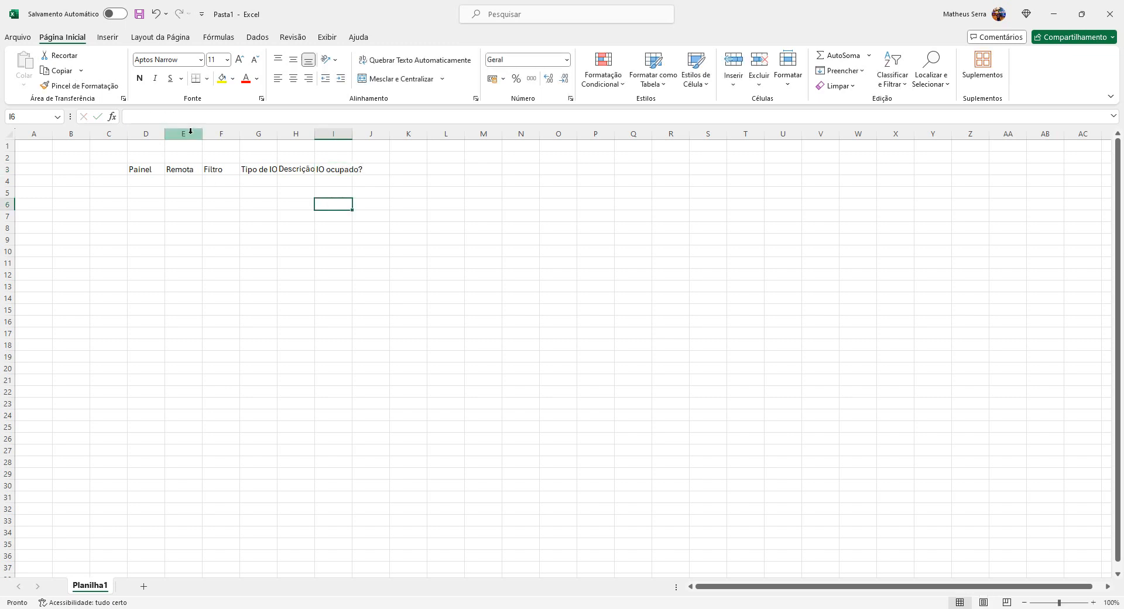
drag(203, 133, 619, 134)
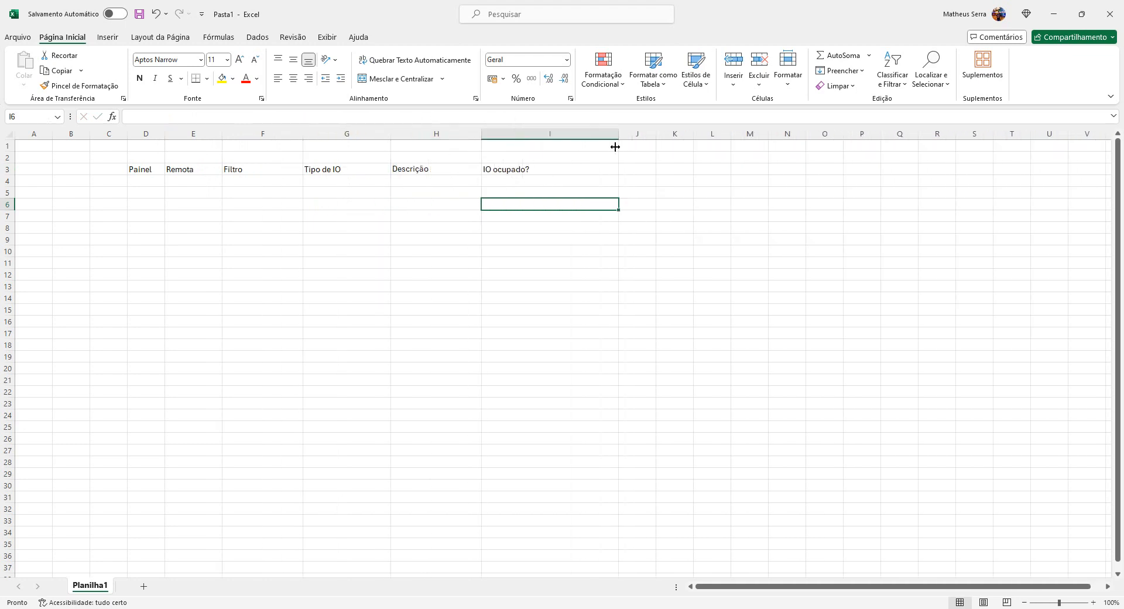
Step: Fill in the first data row with E00 as the Painel in D4 and "Remota 1" as the Remota in E4
click(139, 183)
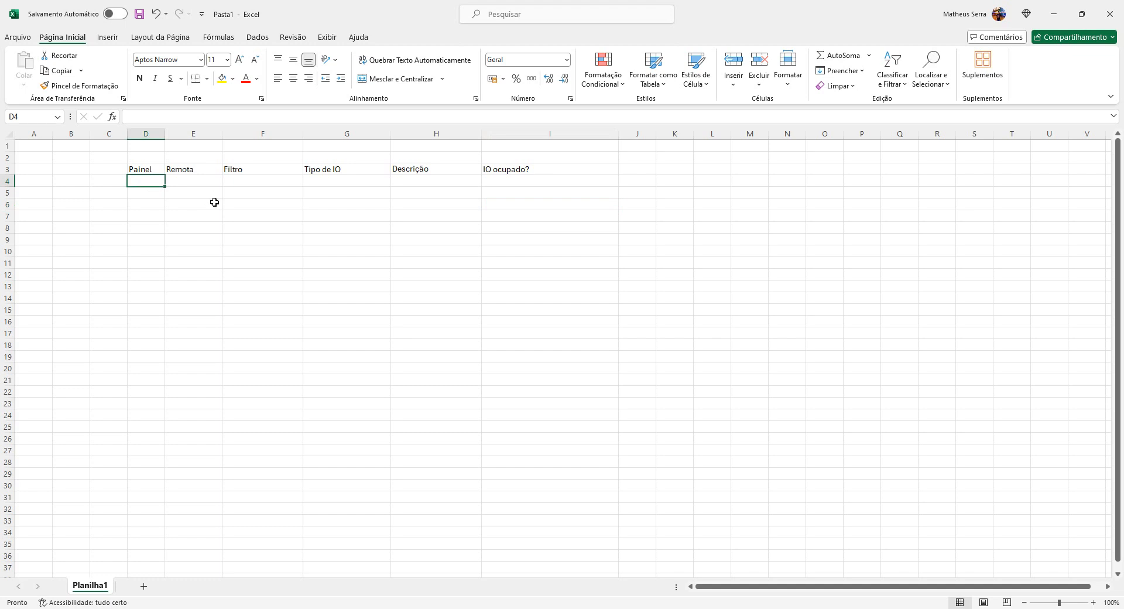
text(E00)
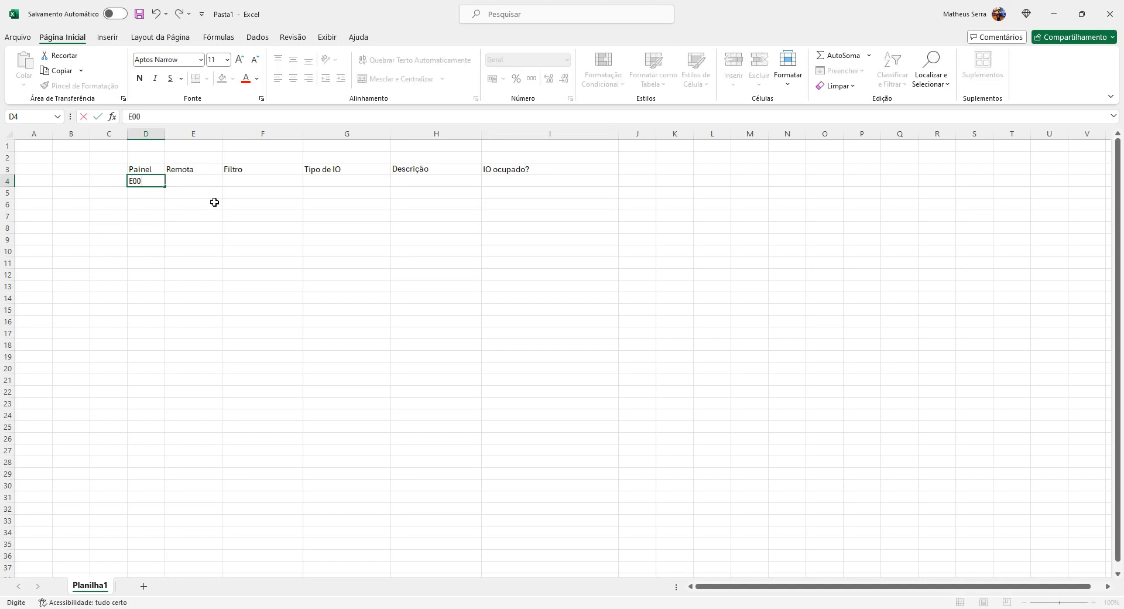
key(Tab)
text(Remota)
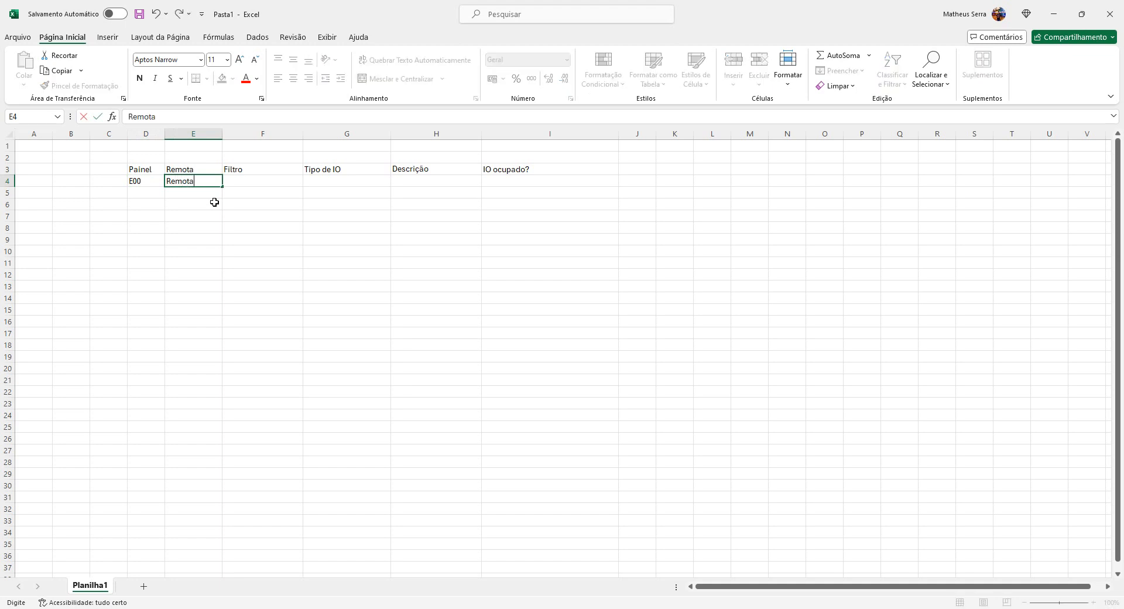
key(Tab)
key(Left)
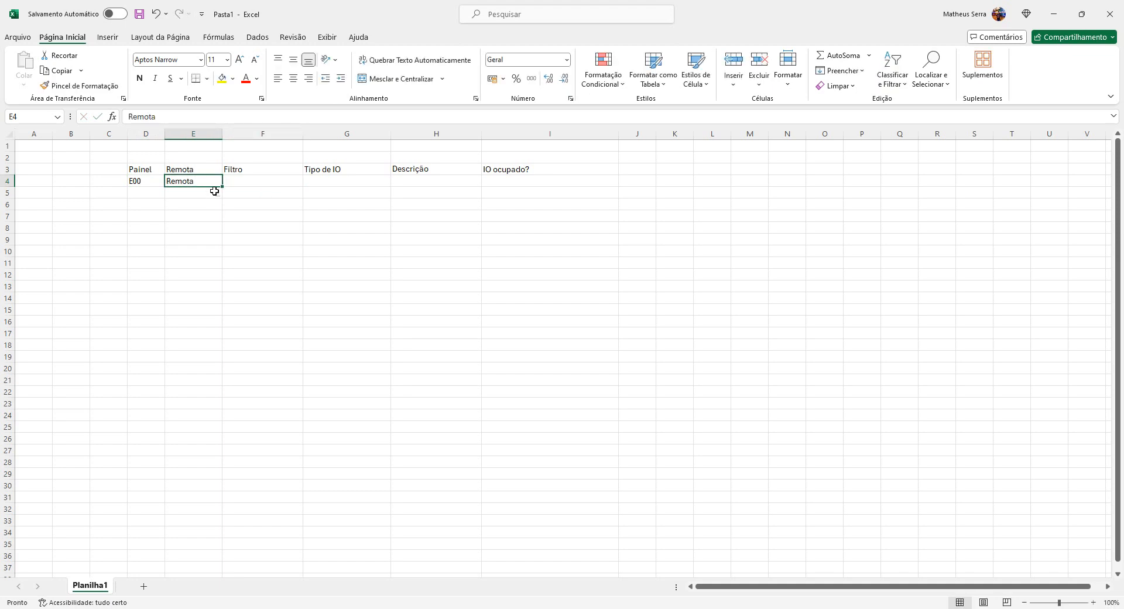
key(BackSpace)
key(Escape)
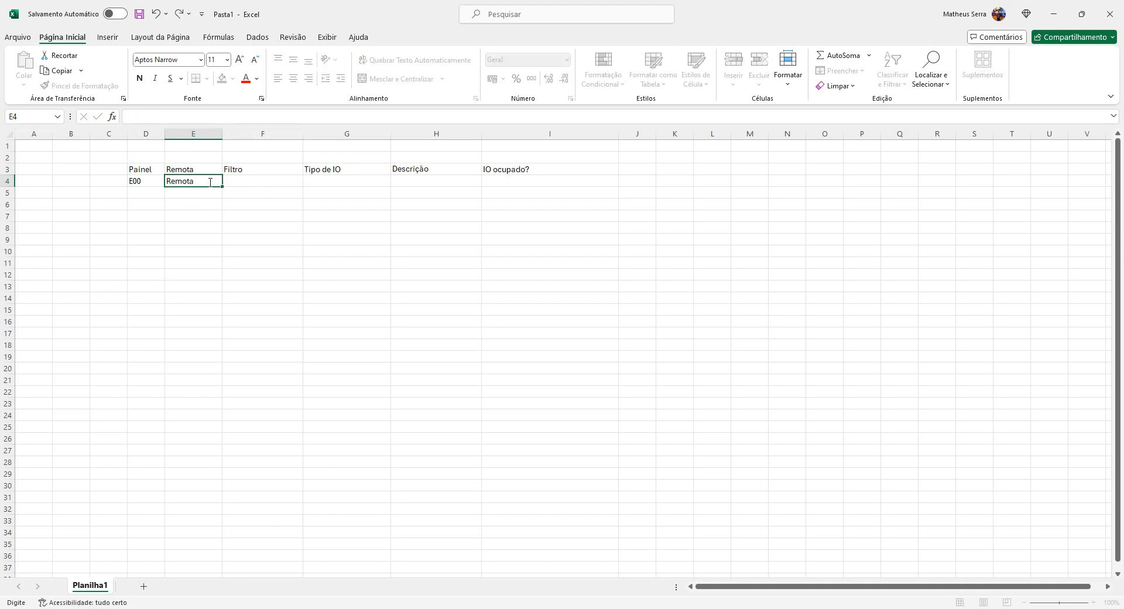
double_click(206, 182)
text(1)
click(261, 181)
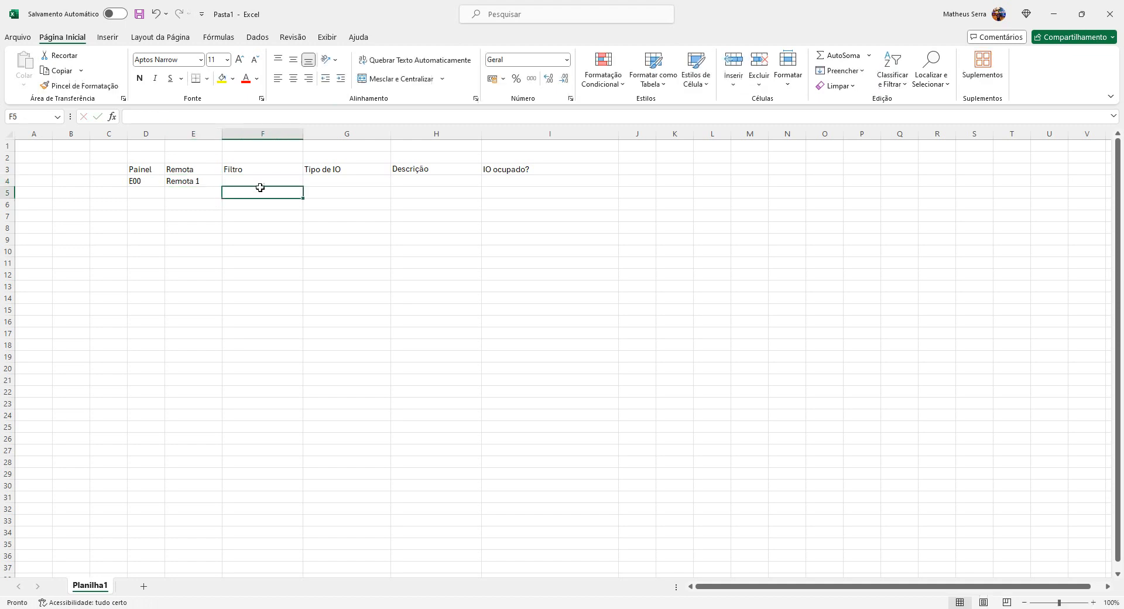
Step: Enter DI as the Tipo de IO in cell G4
click(307, 181)
text(DI)
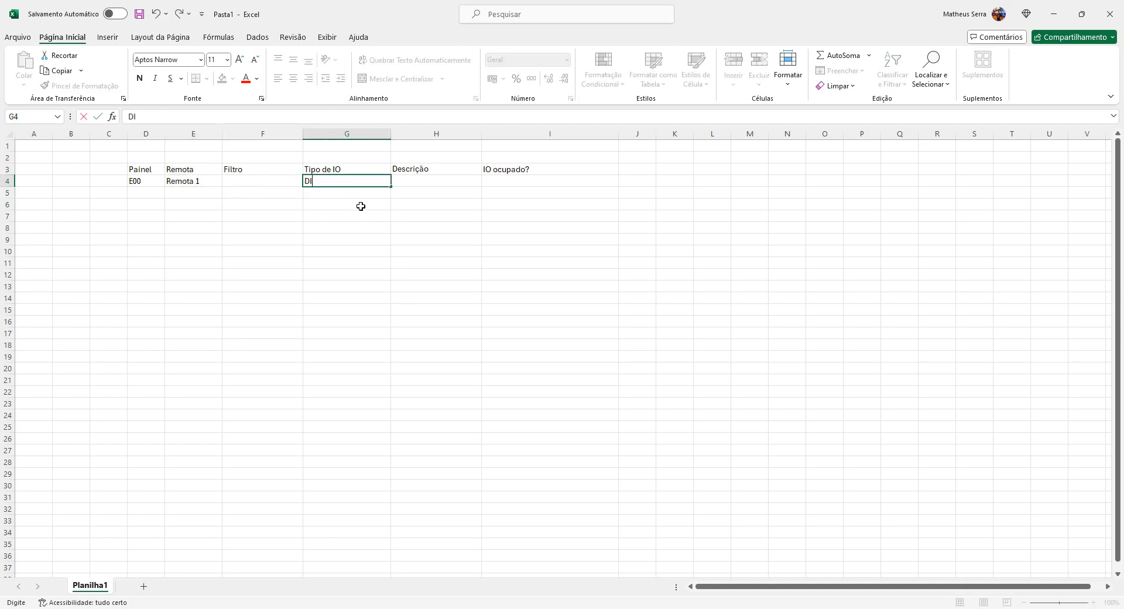
key(Return)
Step: Make the Filtro cell F4 take its value from the Tipo de IO cell with the formula =G4
key(Up)
key(Left)
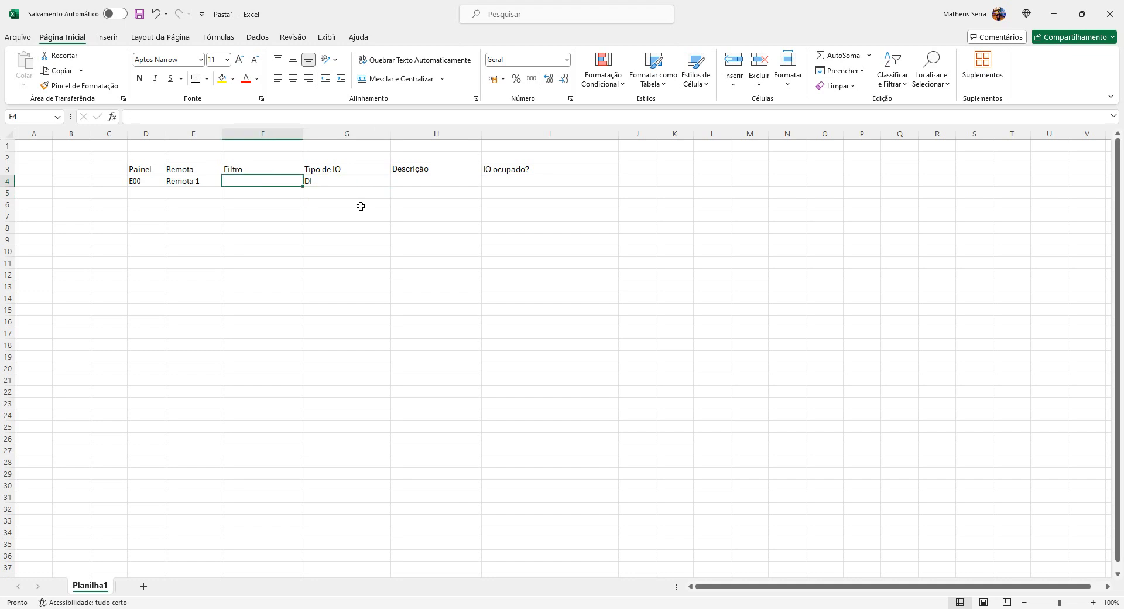
text(=)
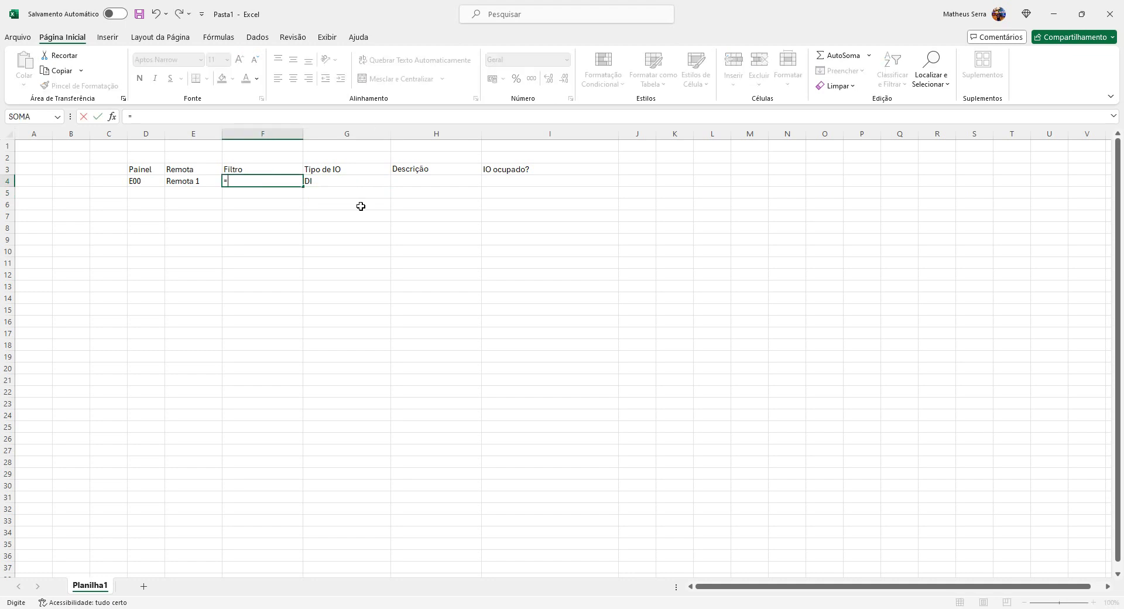
click(341, 181)
key(Return)
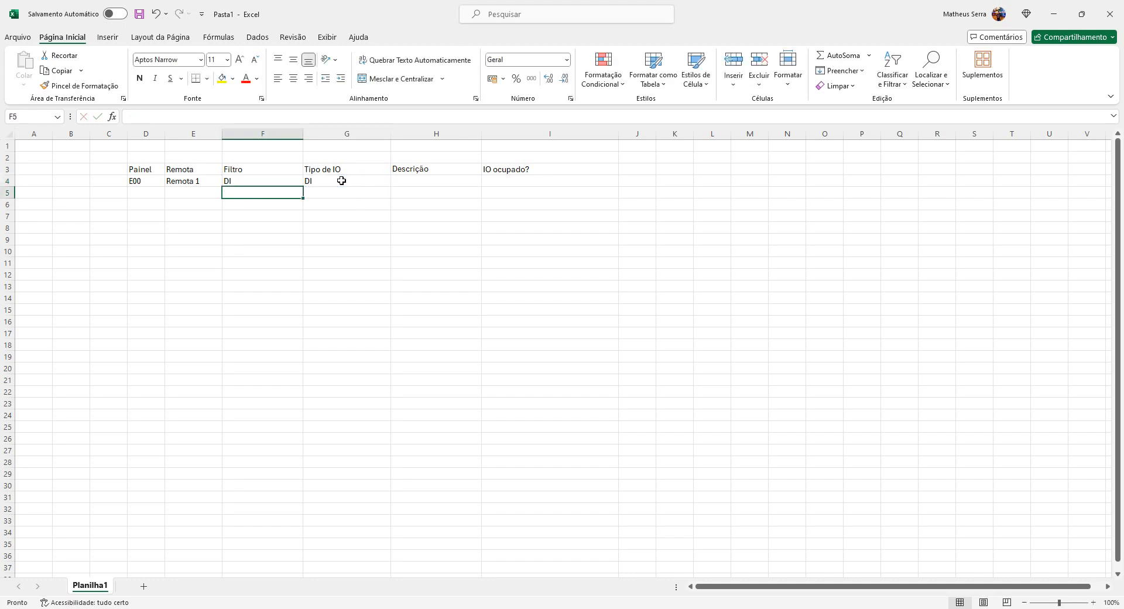
Step: Enter "Feedback" as the Descrição in cell H4
click(341, 181)
click(422, 181)
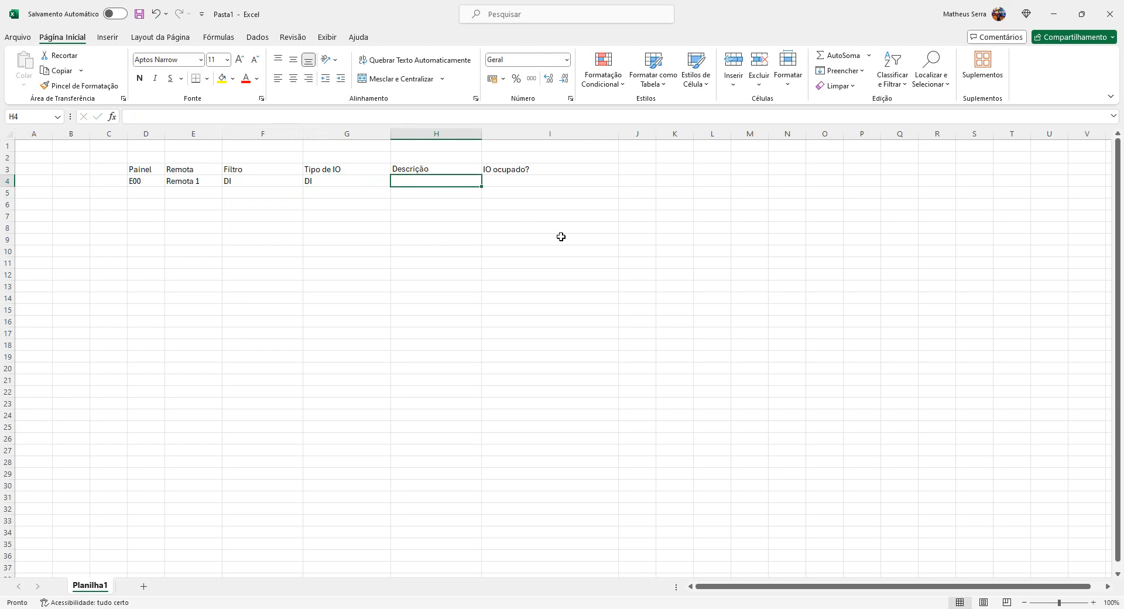
text(Feedbac)
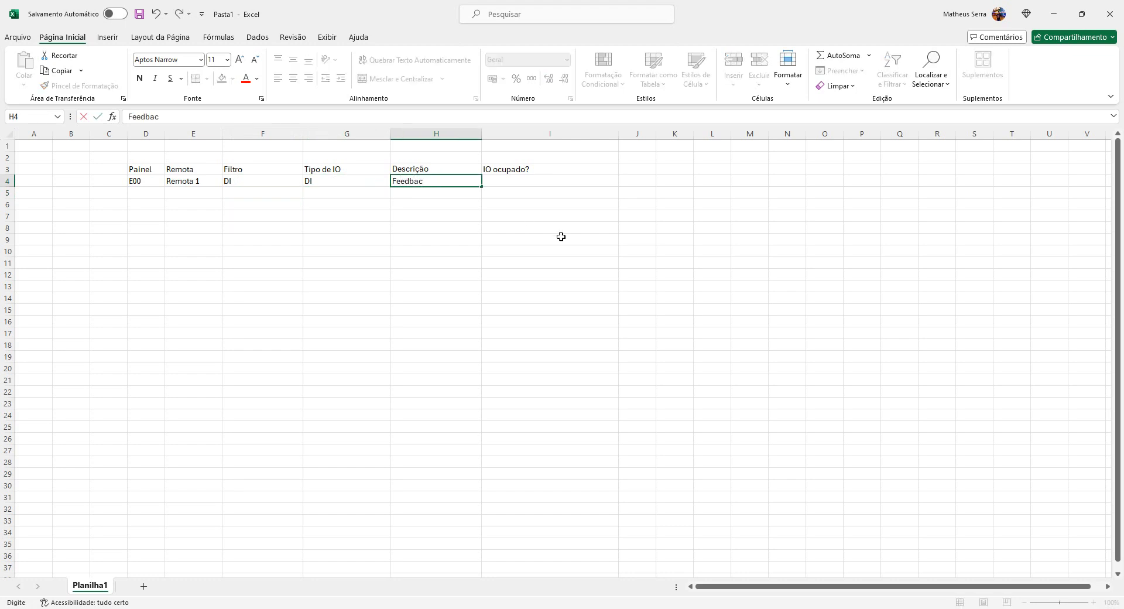
text(k)
key(Tab)
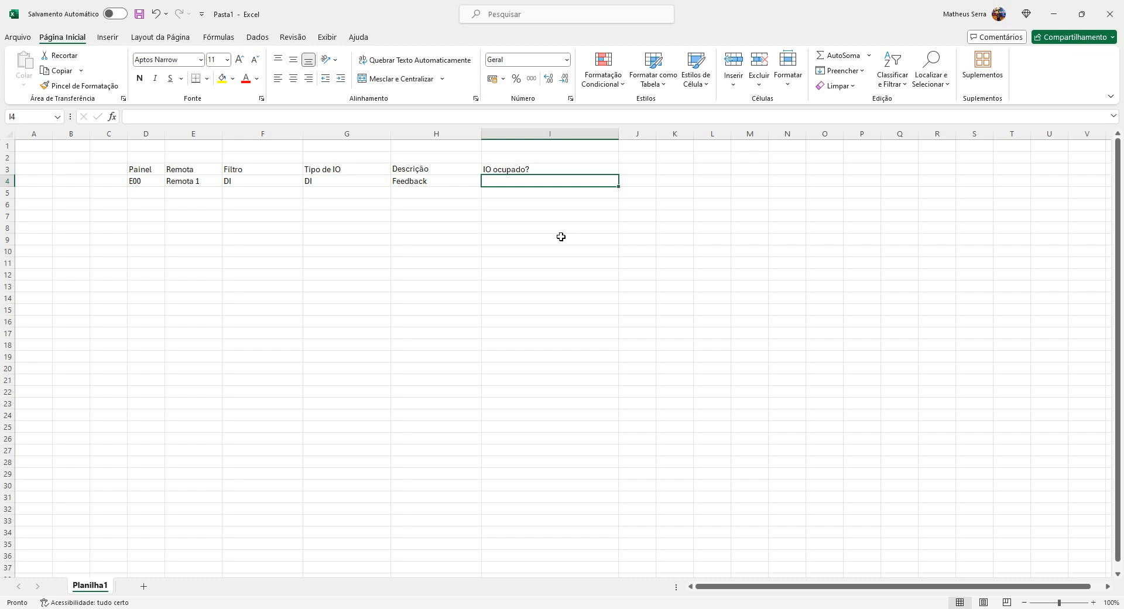
text(=)
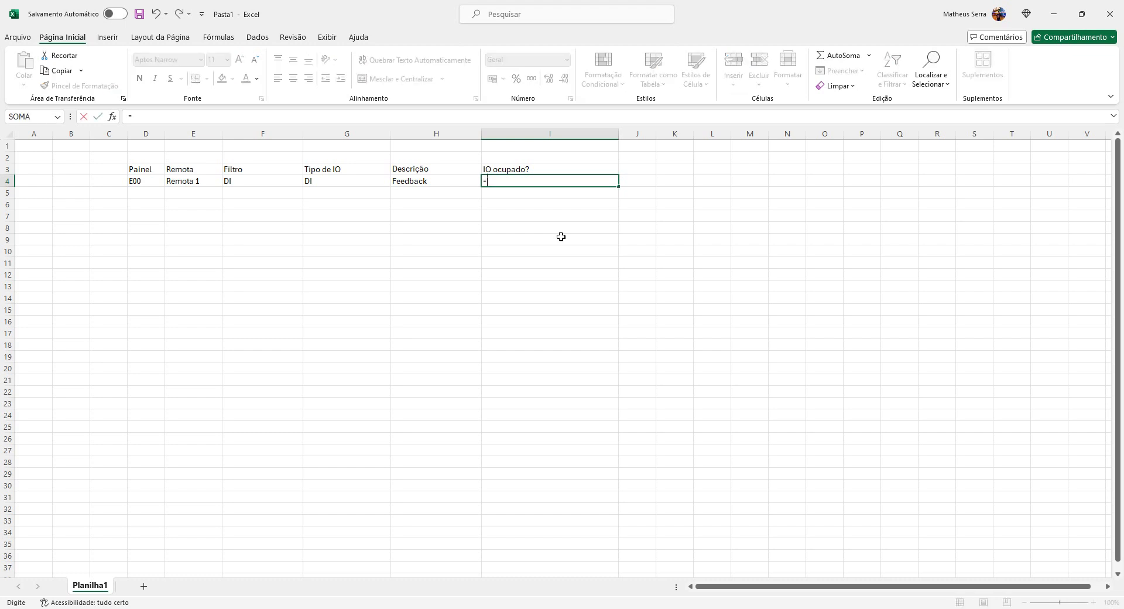
text(se)
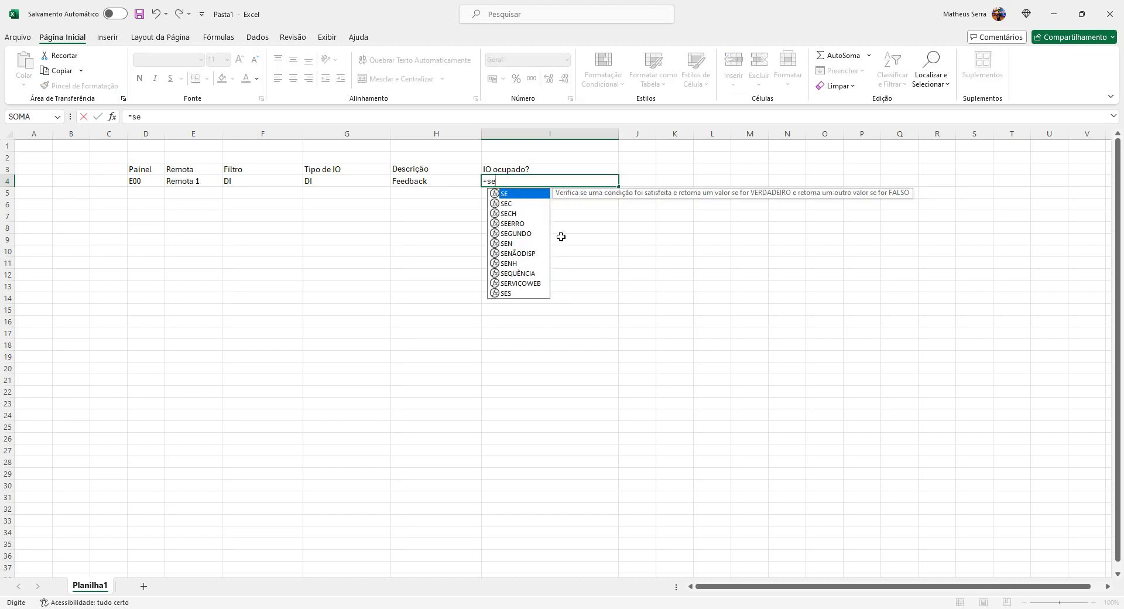
click(446, 186)
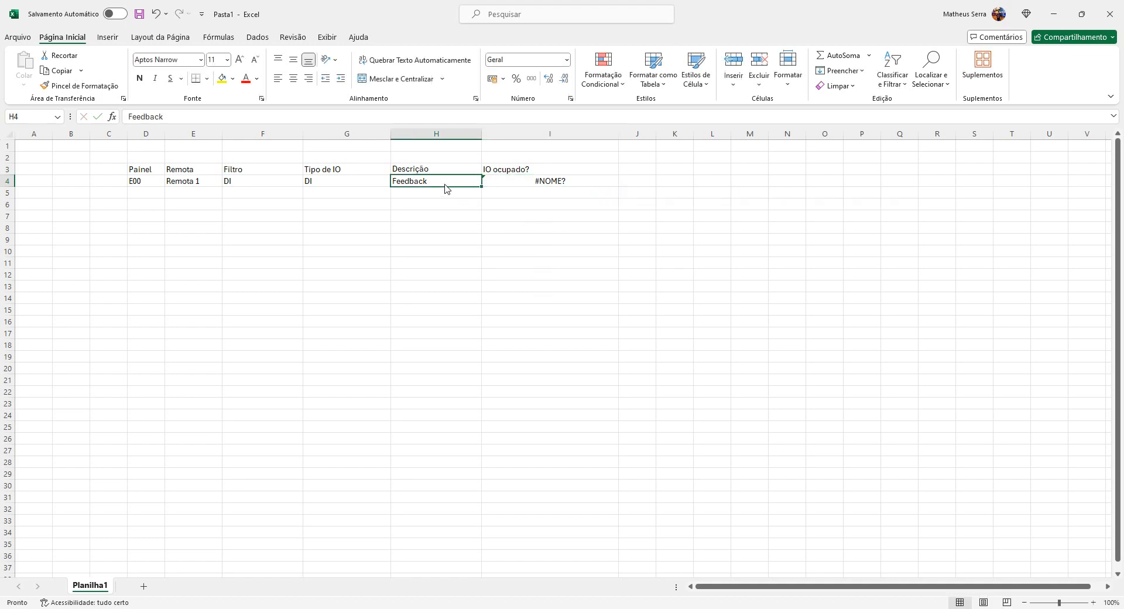
Step: Enter the formula =SE(H4="Reserva";"Disponível";"Ocupado") in cell I4 under "IO ocupado?"
click(552, 183)
double_click(552, 182)
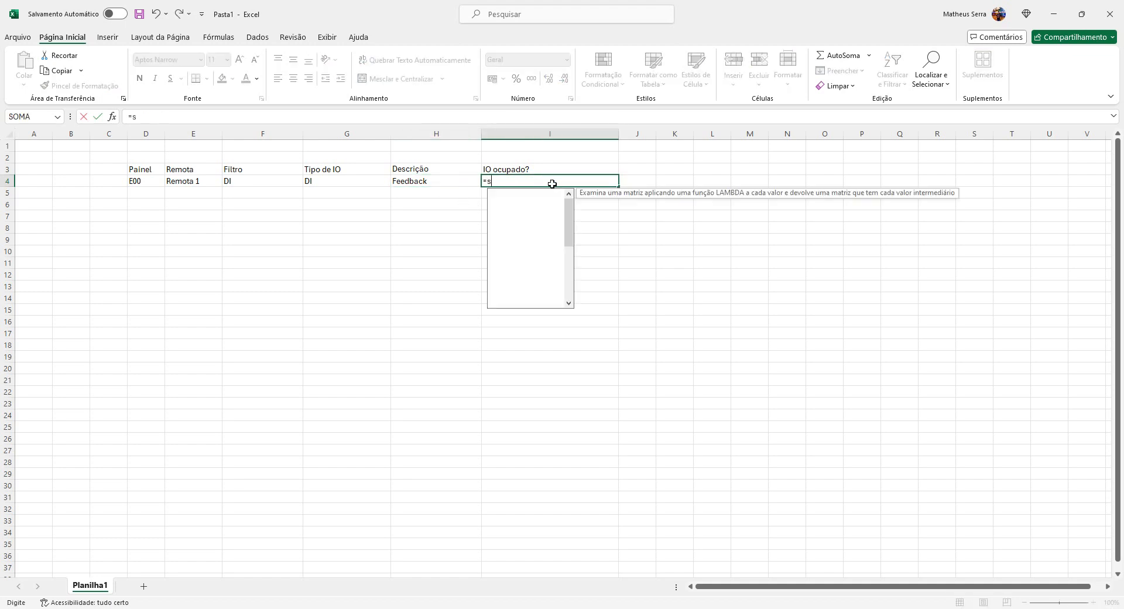
text(()
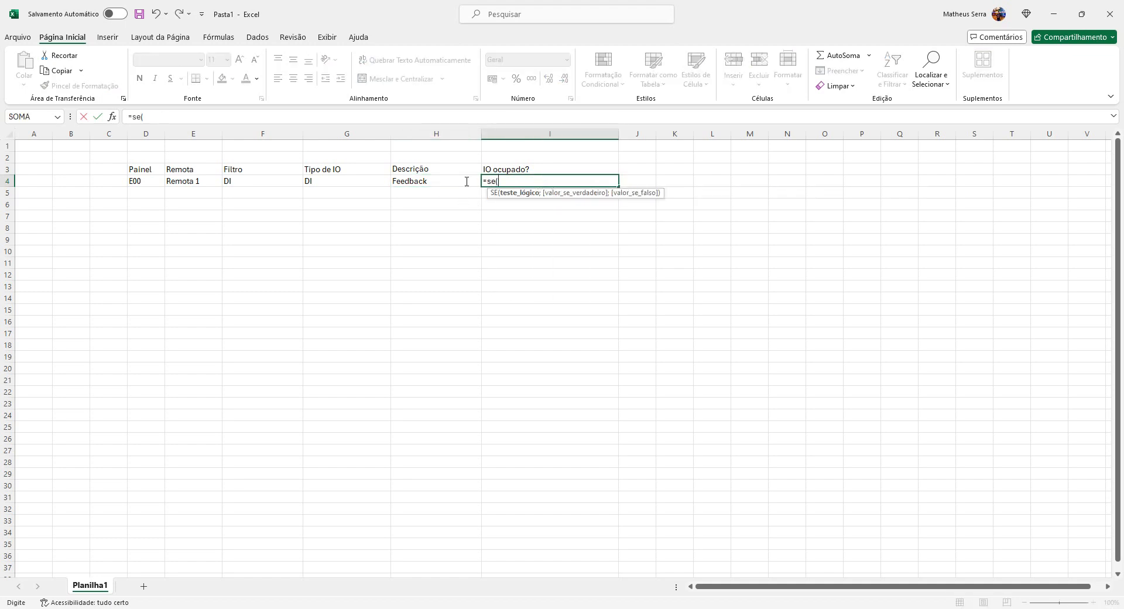
click(460, 181)
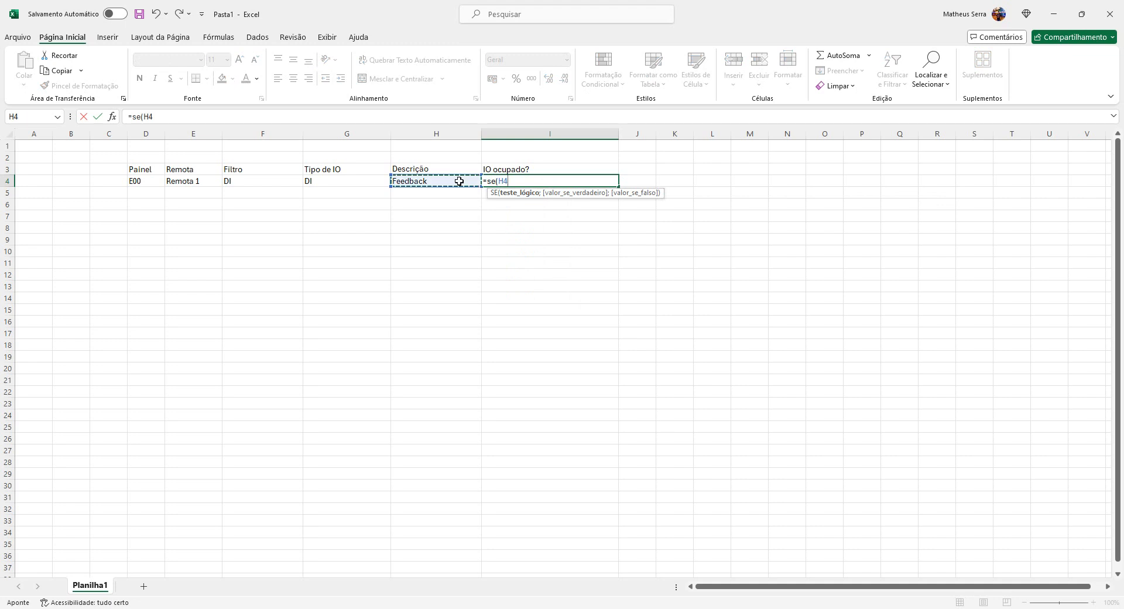
text(="R)
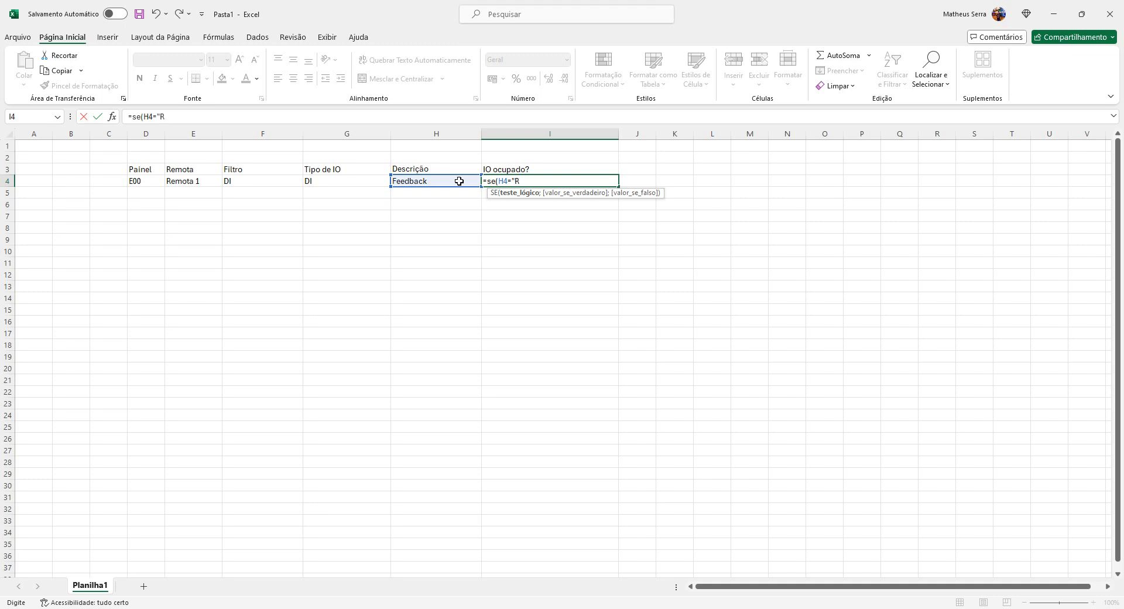
key(BackSpace)
key(BackSpace)
text(eserva";)
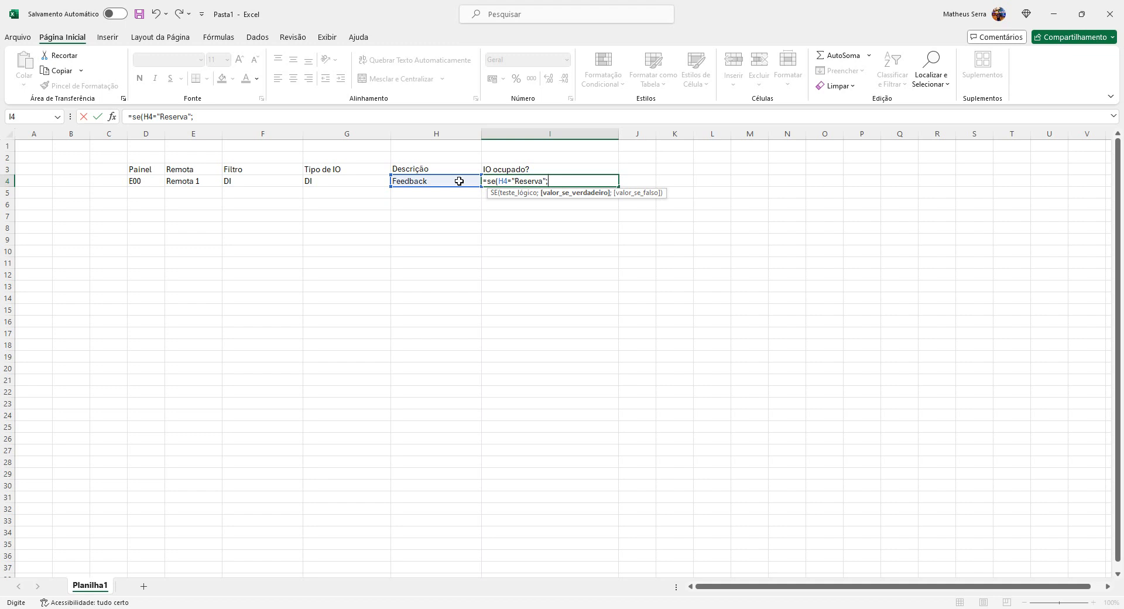
text("Disponível")
text(;"Ocu)
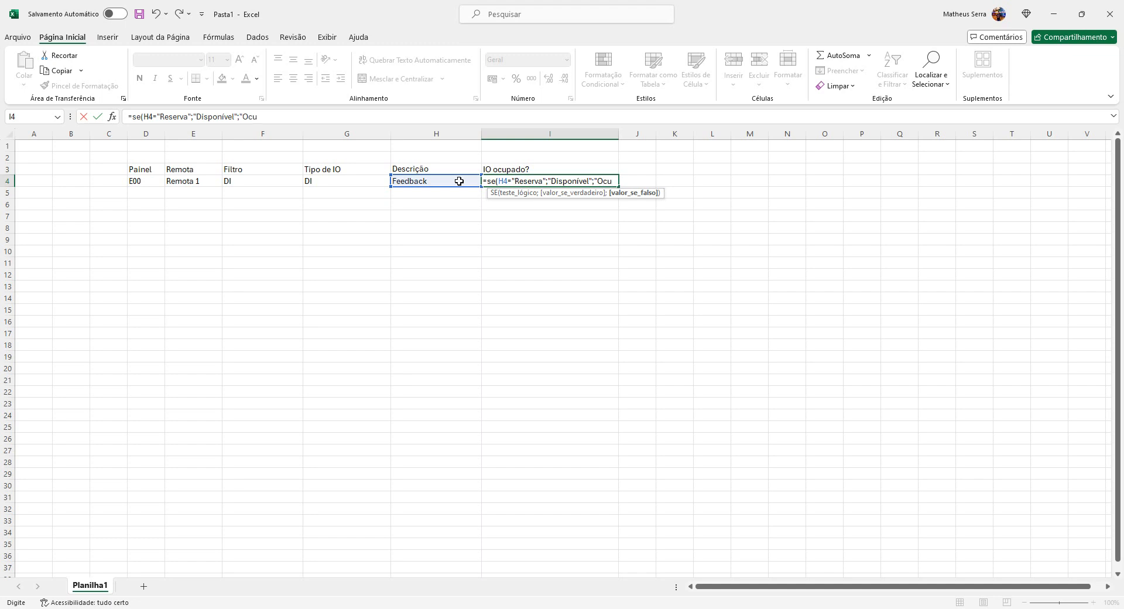
text(pa)
key(BackSpace)
text(pado"))
key(Return)
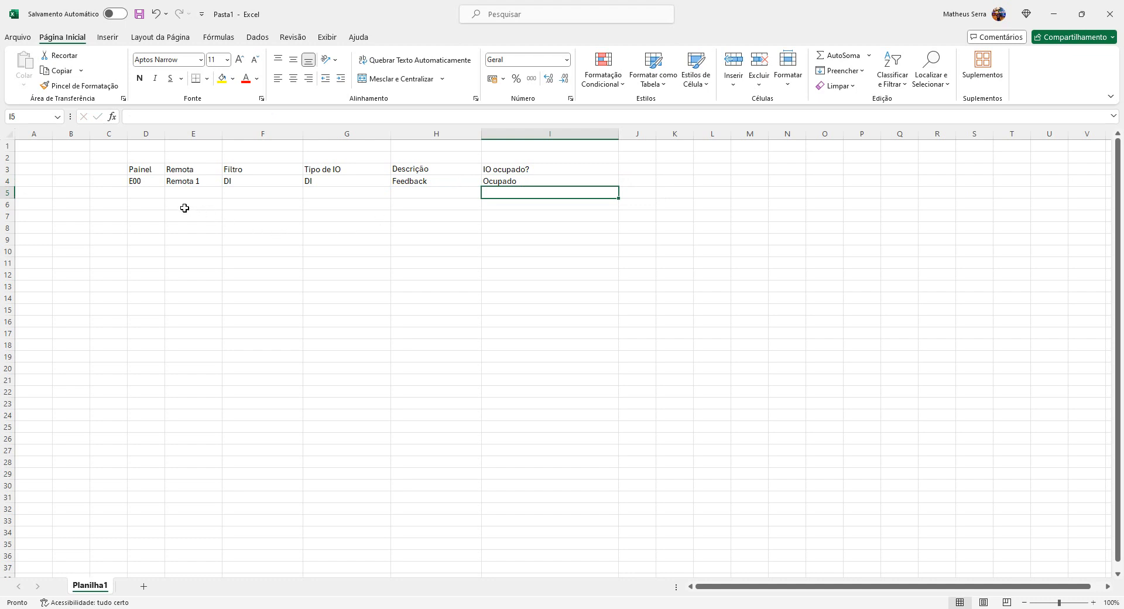
Step: Convert the range D3:I4 into a table that uses its first row as headers
drag(140, 173, 491, 184)
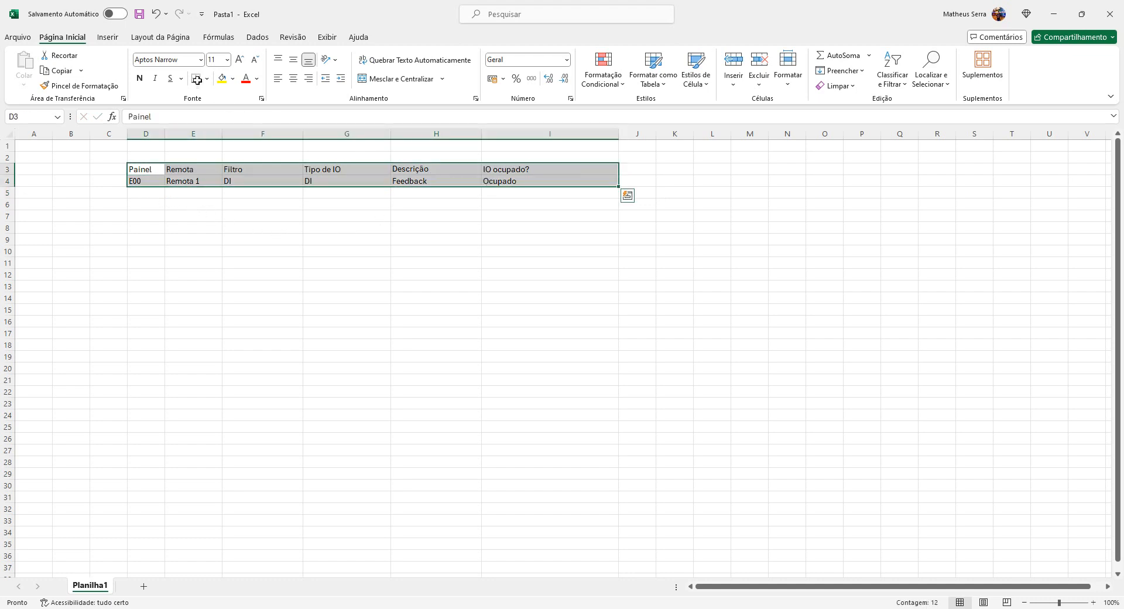
click(113, 39)
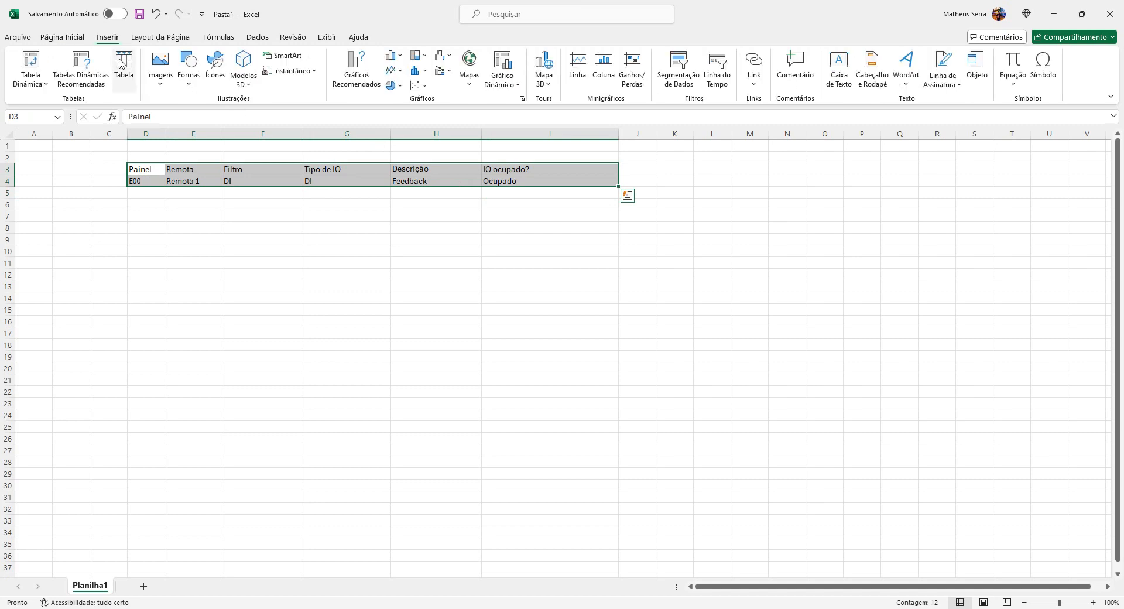
click(122, 62)
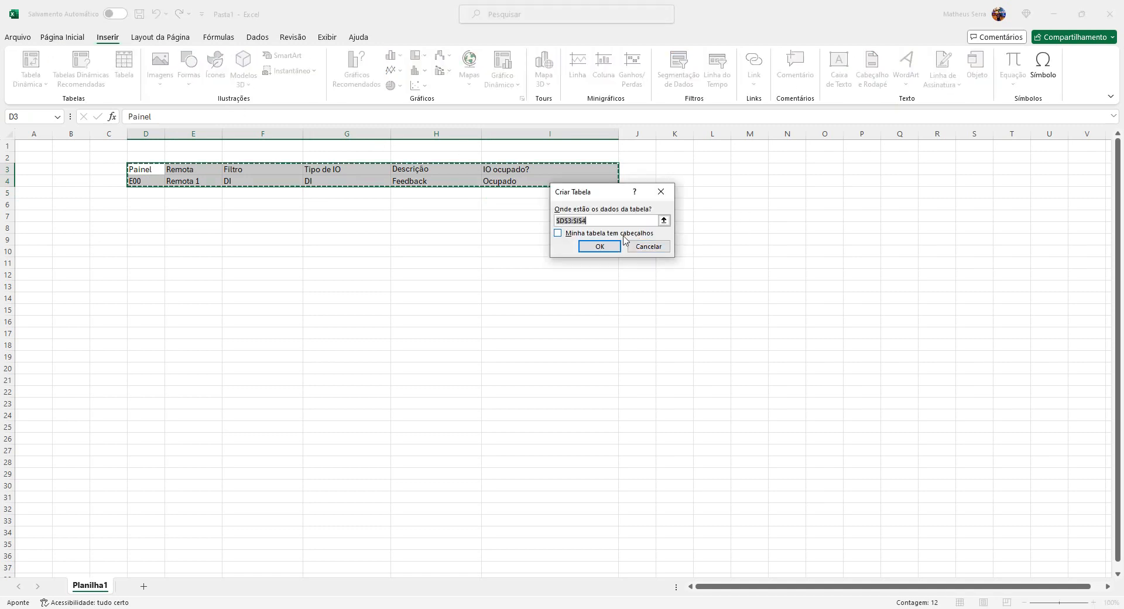
click(619, 235)
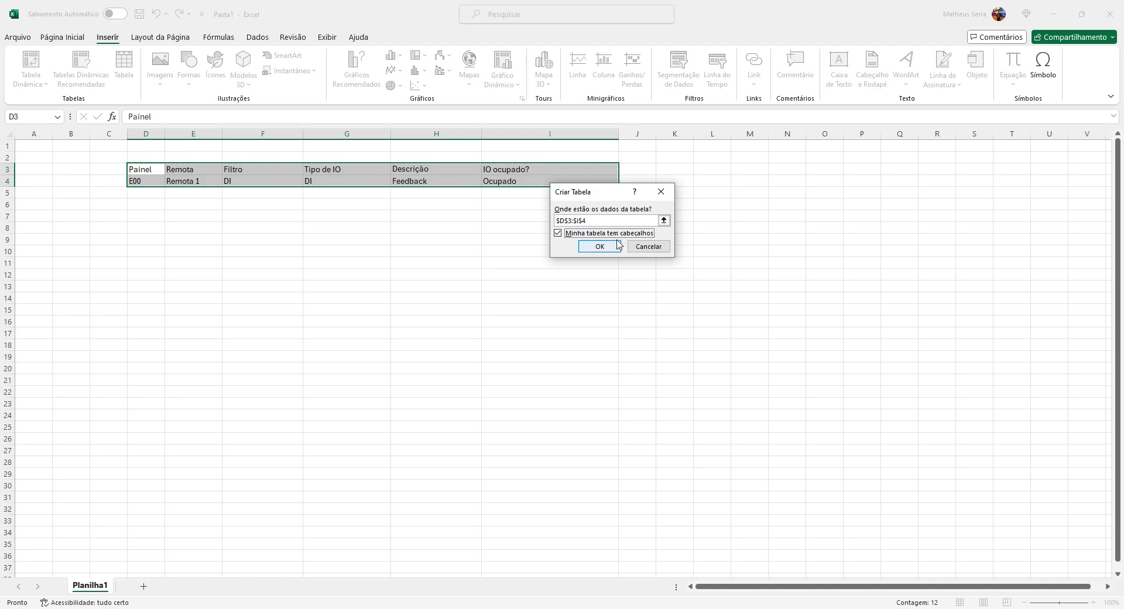
click(618, 246)
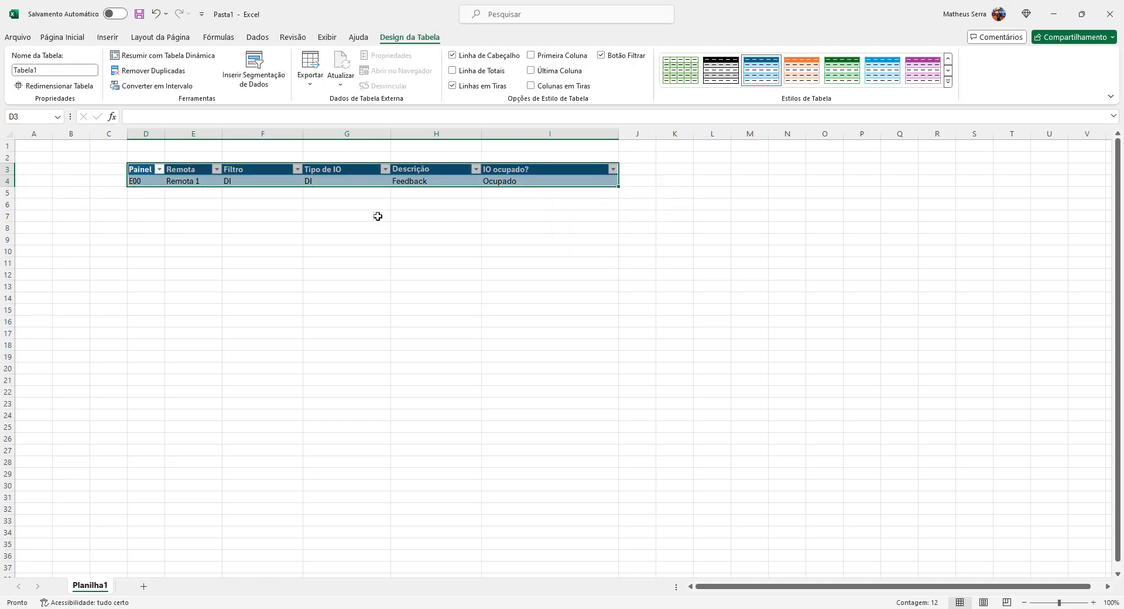
click(236, 199)
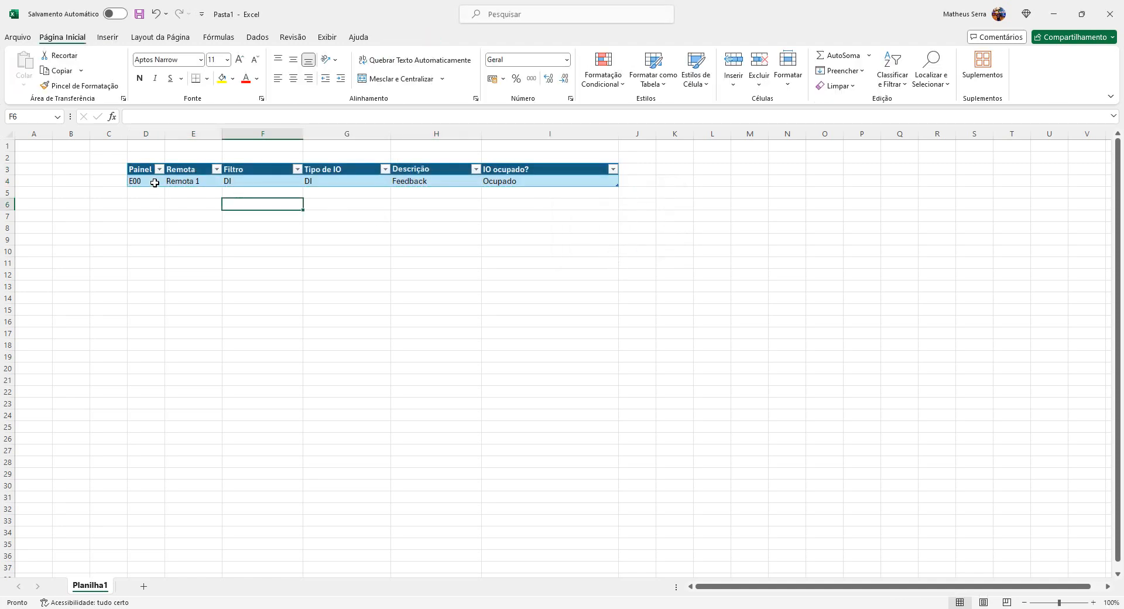
Step: Copy the table's data row 4 down into rows 5 to 15
drag(150, 183, 496, 181)
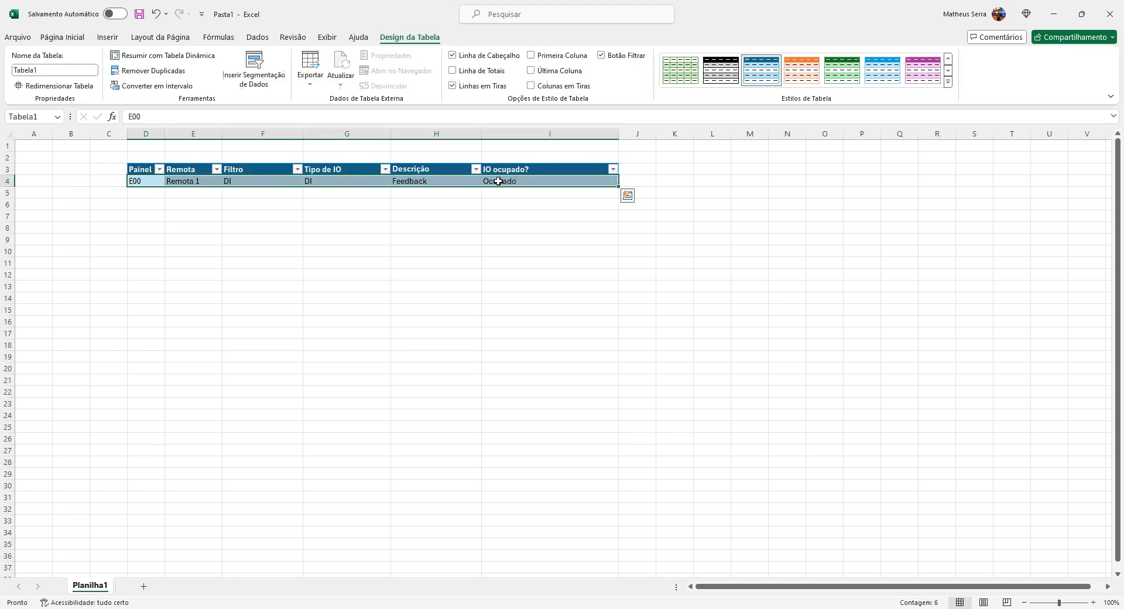
key(ctrl+c)
click(425, 148)
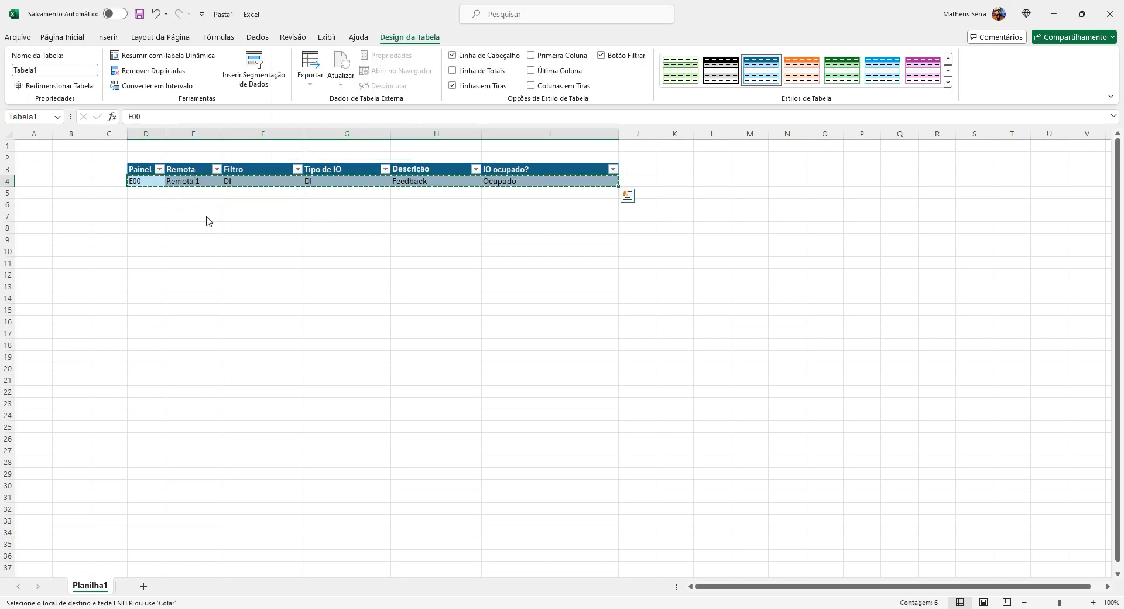
drag(152, 195, 147, 306)
key(ctrl+v)
click(220, 262)
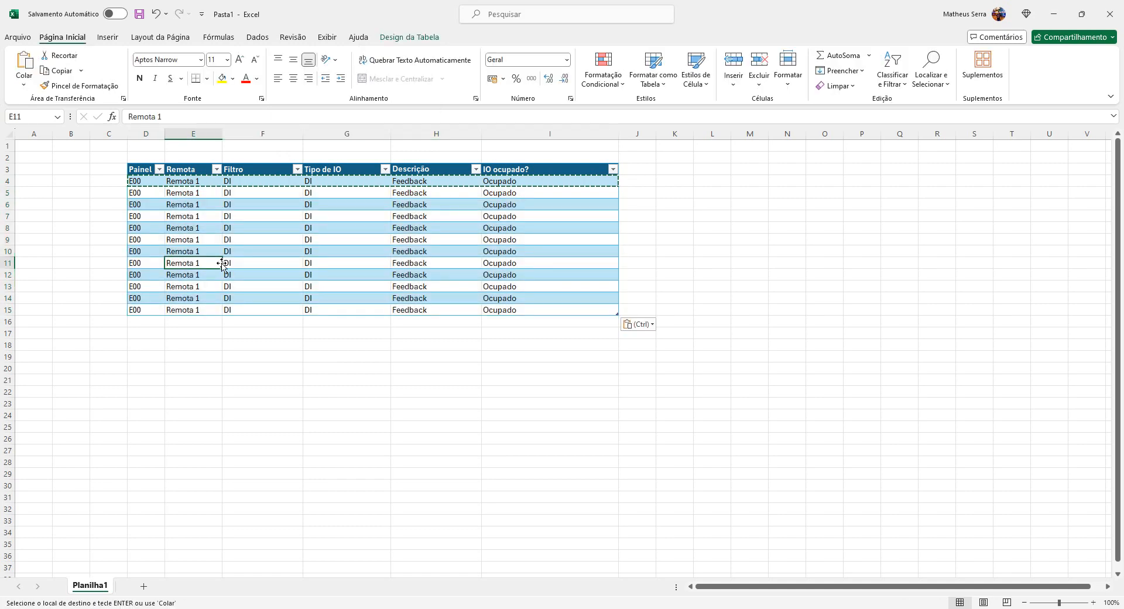
key(Escape)
Step: Copy row 15 of the table into rows 16 to 19 to make 16 DI points
drag(322, 181, 343, 308)
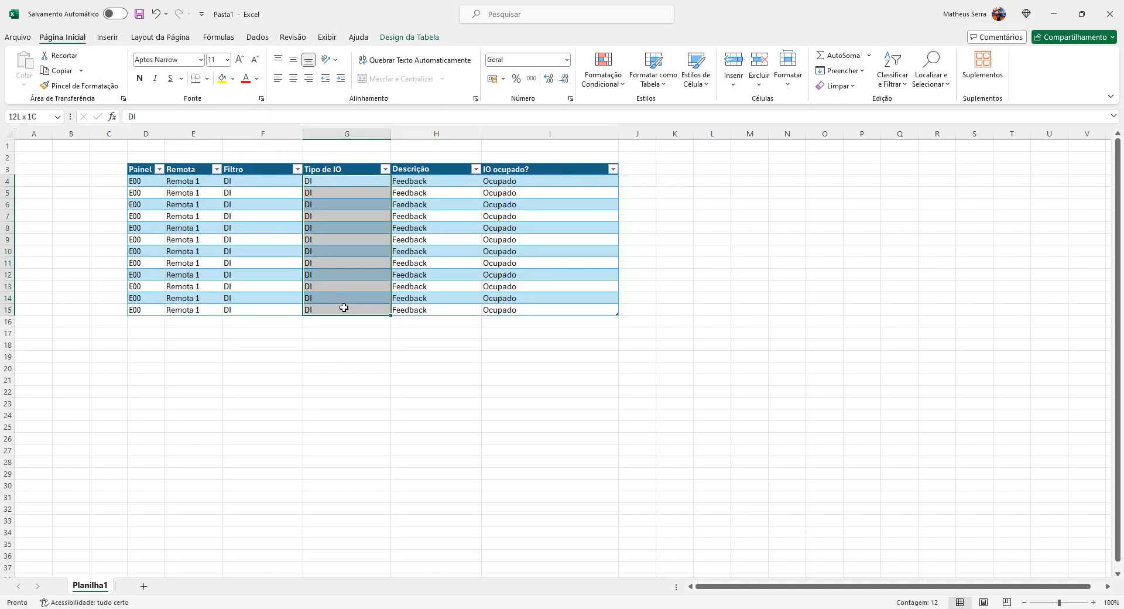
drag(141, 309, 514, 312)
key(ctrl+c)
drag(159, 322, 155, 355)
key(ctrl+v)
drag(346, 181, 359, 352)
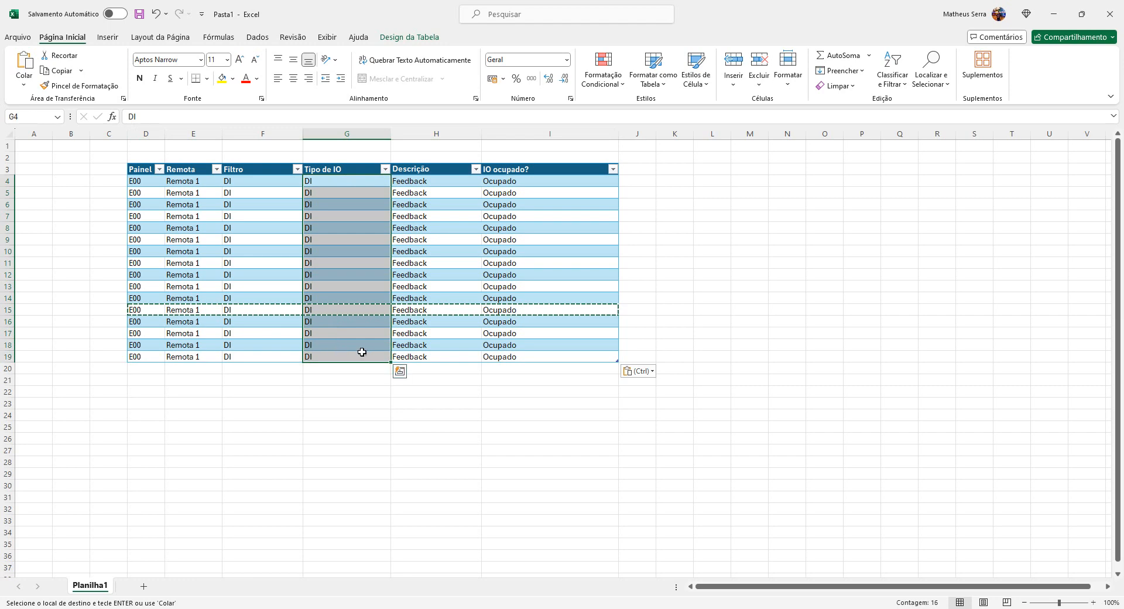
Step: Replace the Descrição in cell H19 with "Reserva"
click(430, 351)
text(Re)
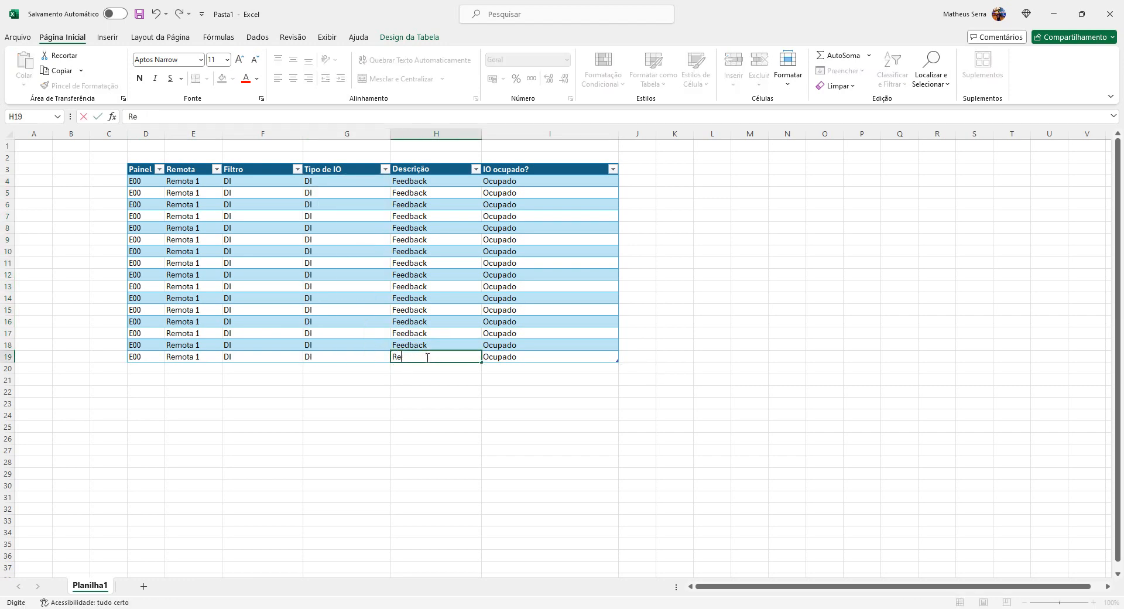
text(serva)
key(Return)
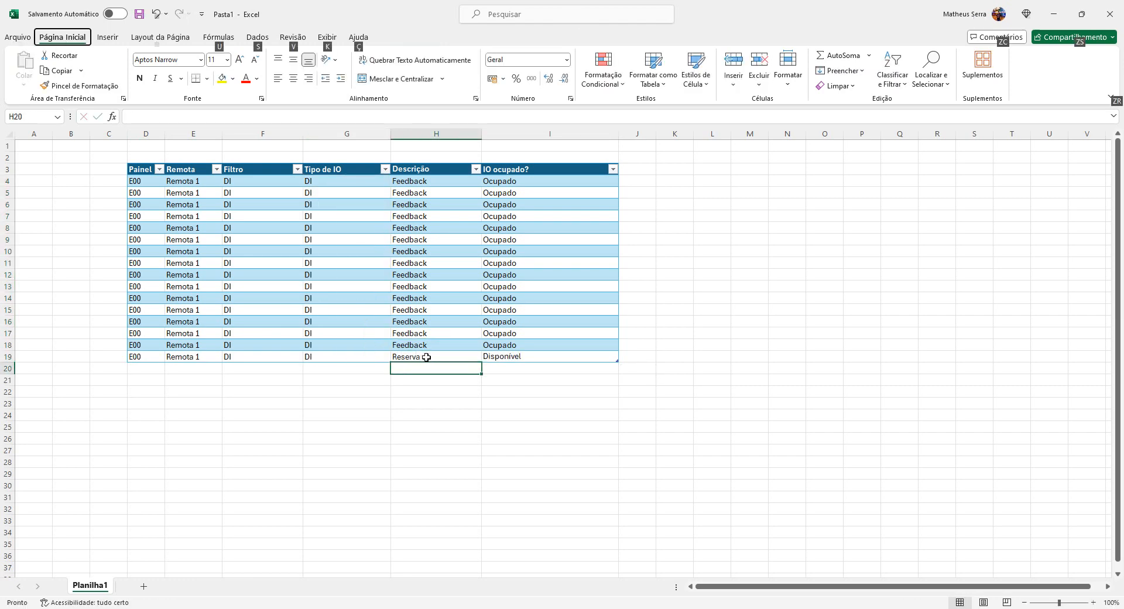
Step: Copy the "Reserva" description from H19 into cells H18, H17 and H16
click(427, 358)
key(ctrl+c)
key(Up)
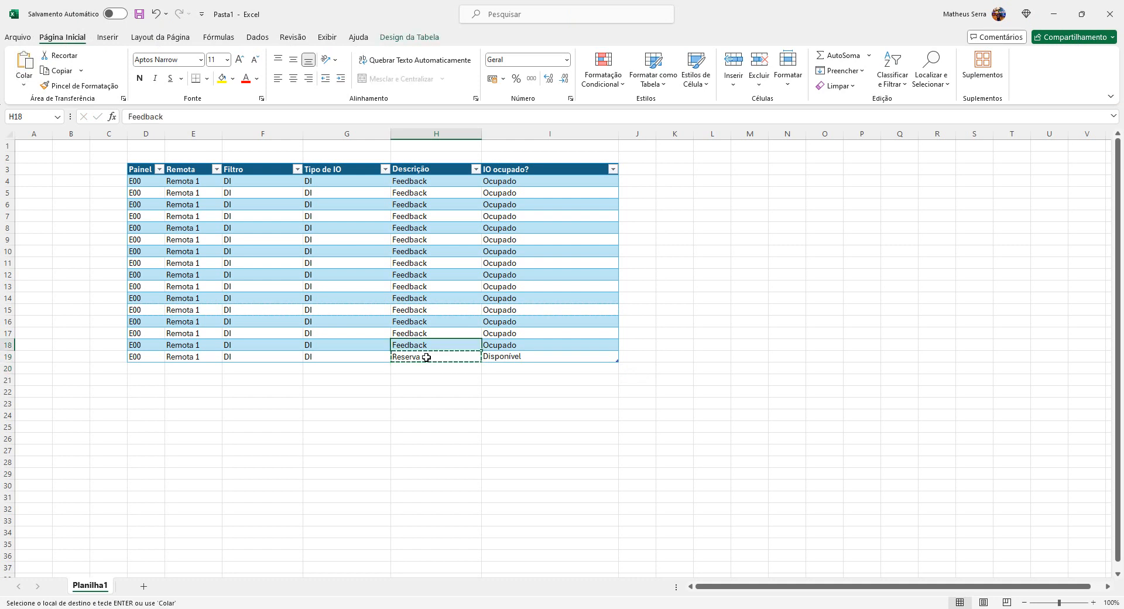
key(ctrl+v)
key(Up)
key(ctrl+v)
key(Up)
key(ctrl+v)
key(Escape)
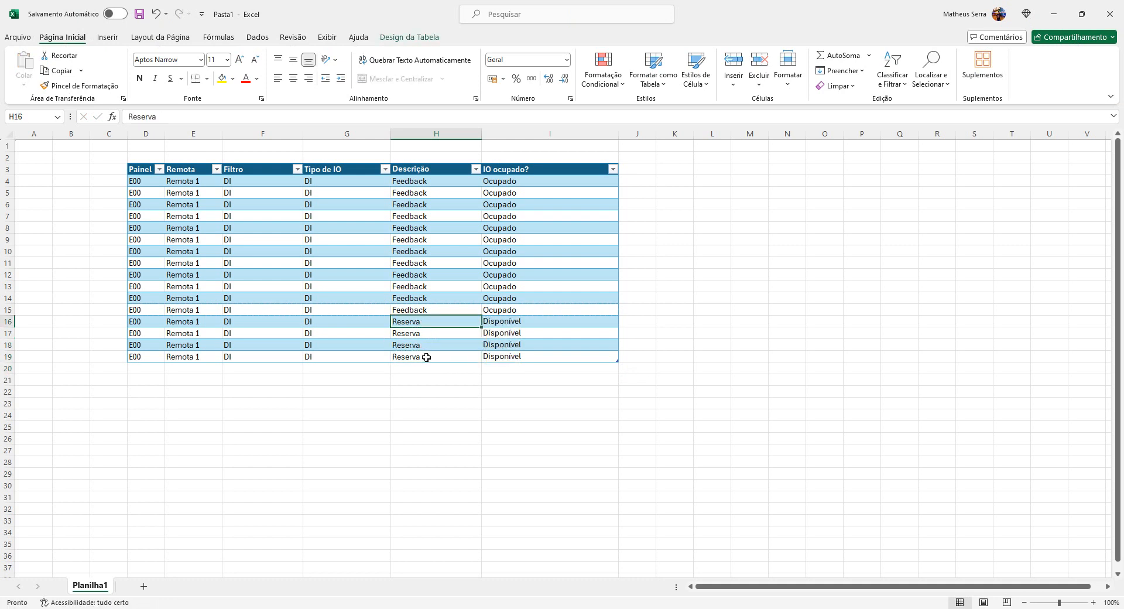
Step: Duplicate the DI rows D4:I19 directly below the table, starting at cell D20
drag(144, 183, 515, 356)
key(ctrl+c)
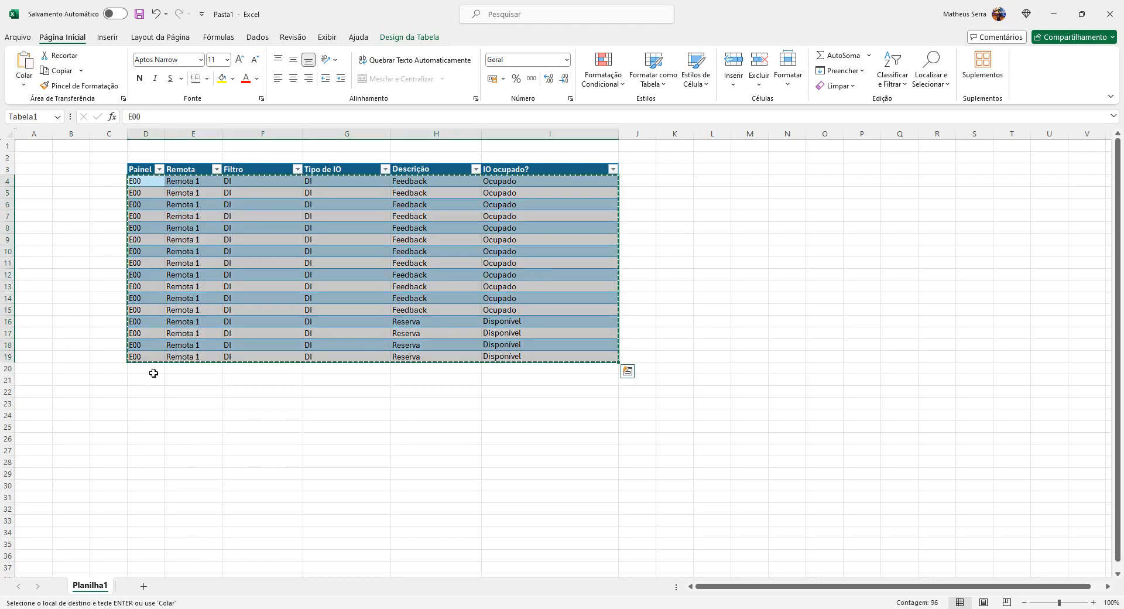
click(153, 373)
key(ctrl+v)
Step: Set the Tipo de IO to DO in cell G20 and copy it into G21:G35
click(302, 371)
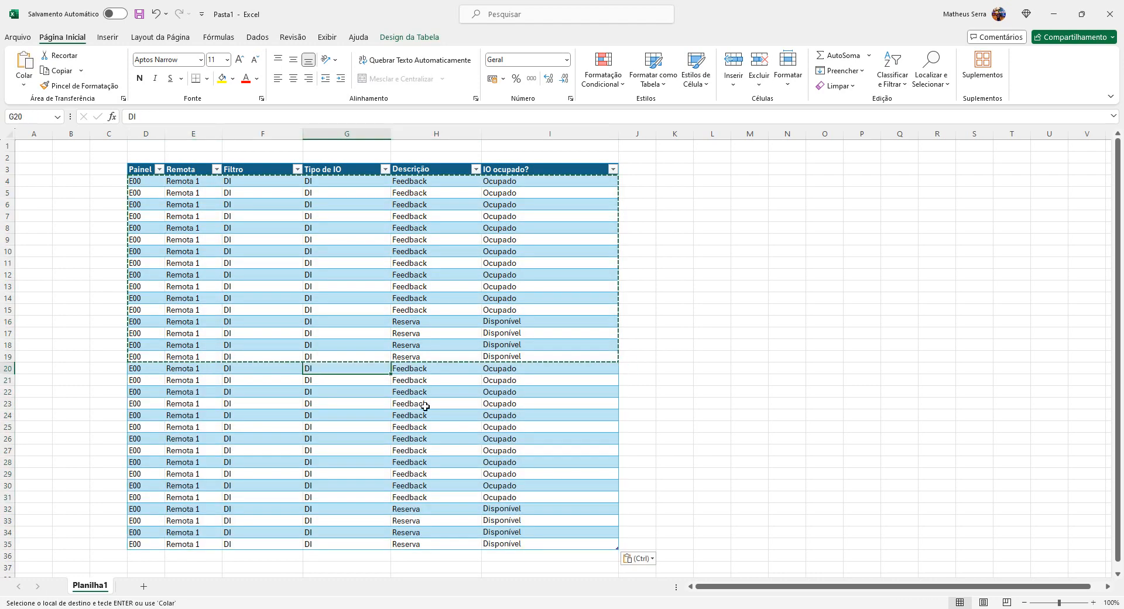
text(DO)
key(Return)
key(Up)
key(ctrl+c)
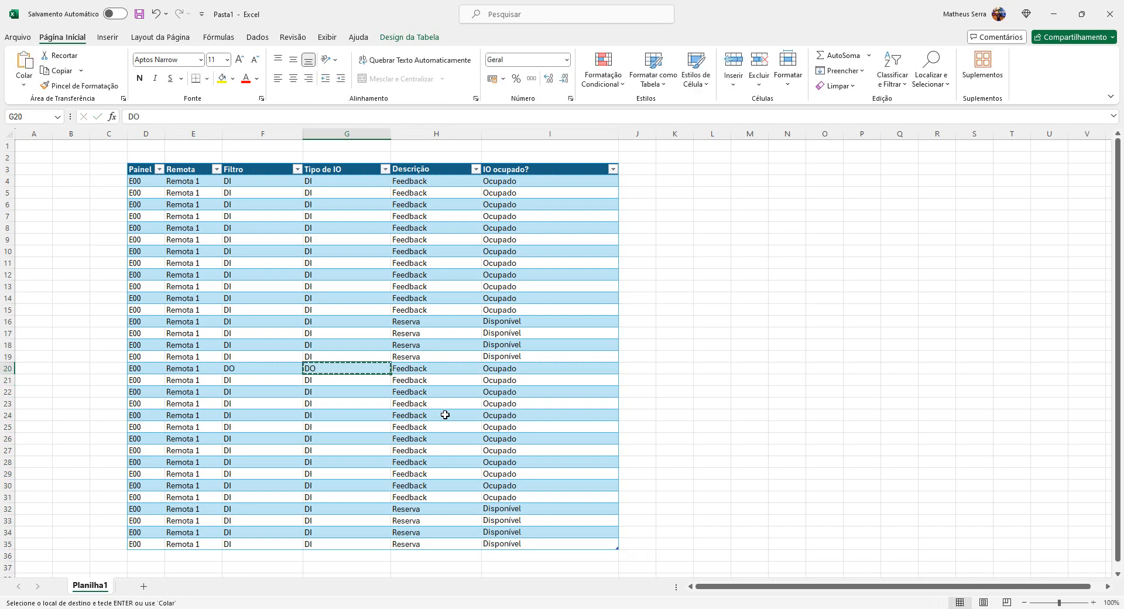
drag(355, 381, 338, 543)
key(ctrl+v)
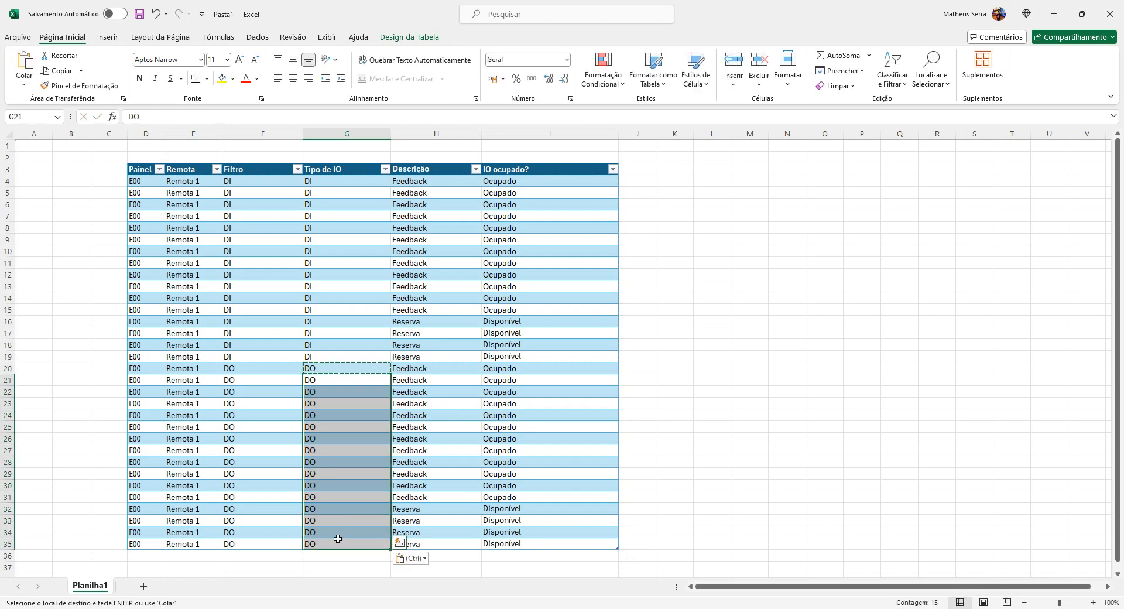
Step: Enter "Acionamento" as the Descrição in H20 and copy it into H21:H33
click(441, 368)
text(Aci)
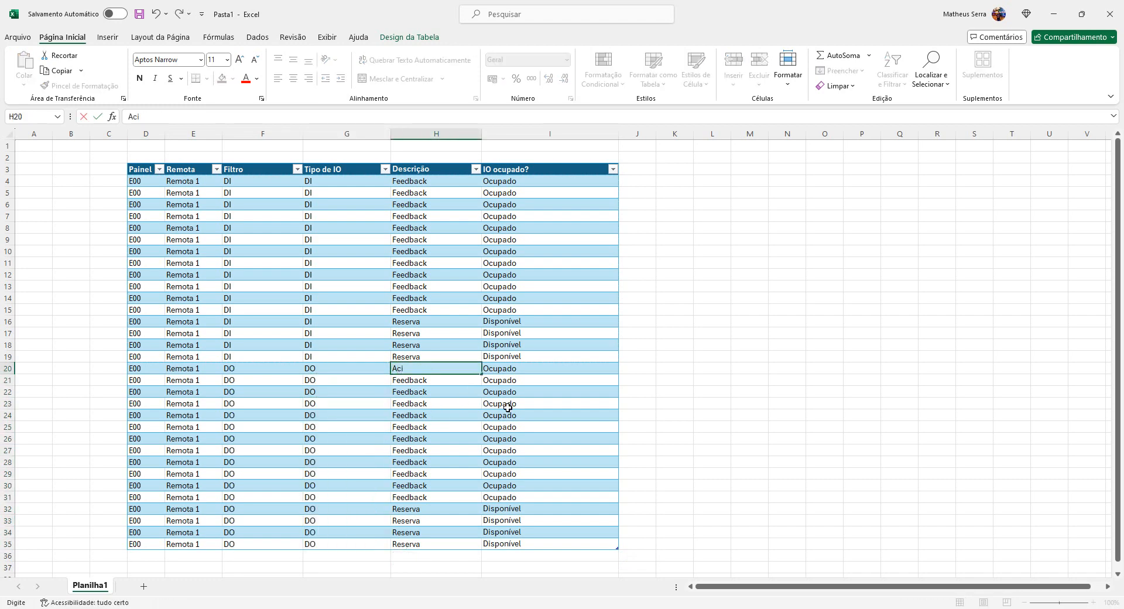
text(onamento)
key(Return)
key(Up)
key(ctrl+c)
drag(430, 381, 421, 520)
key(ctrl+v)
key(Escape)
Step: Copy the DO row 20 into row 36 as a new row at the table's end
scroll(493, 463, down, 2)
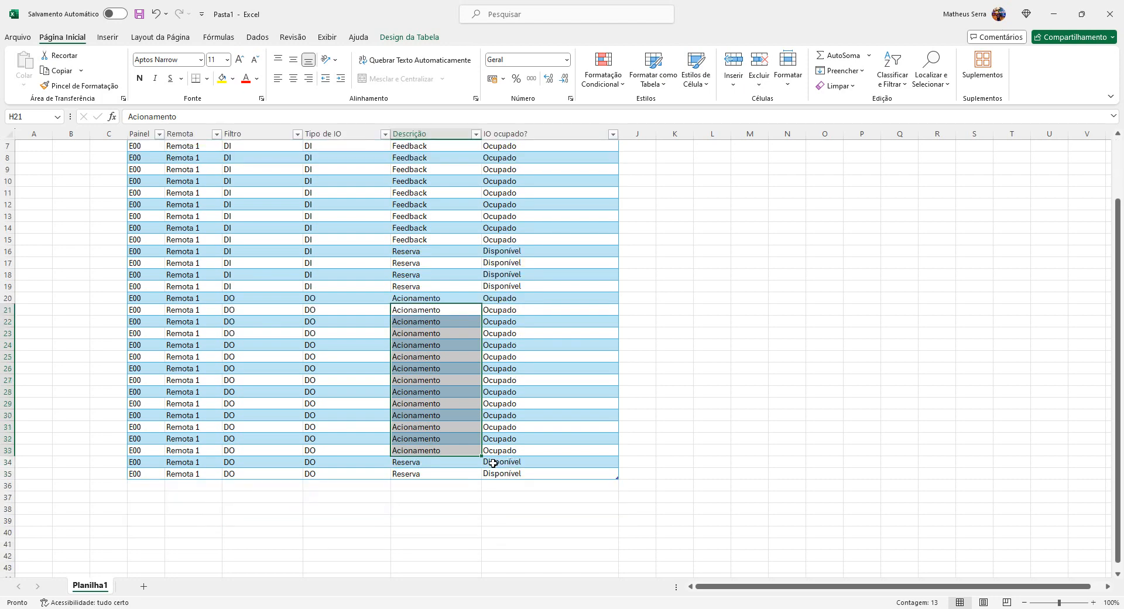
click(150, 487)
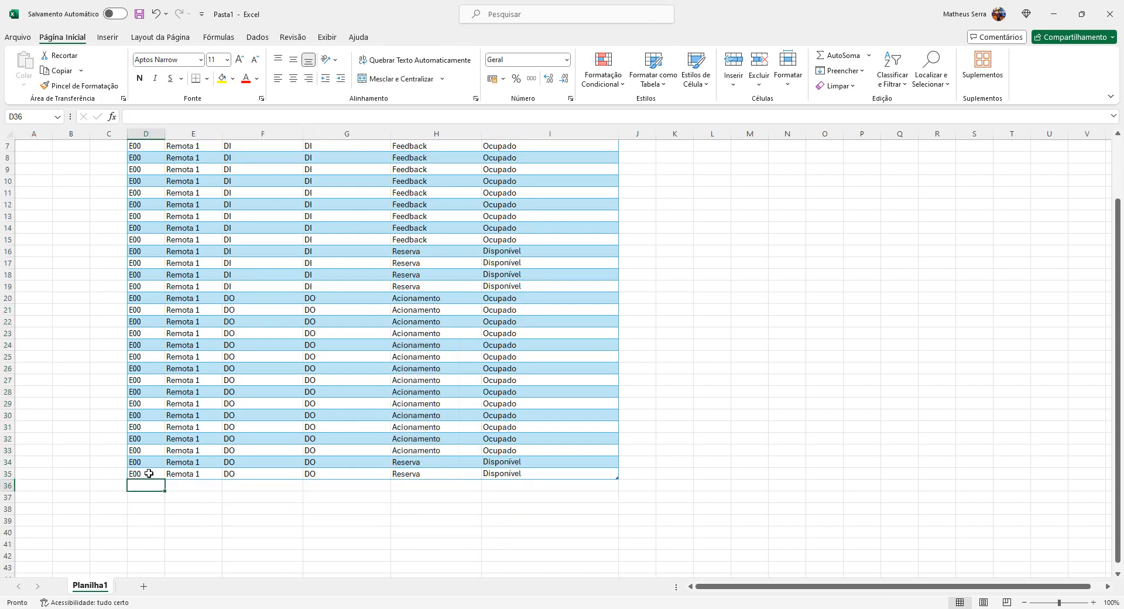
click(129, 299)
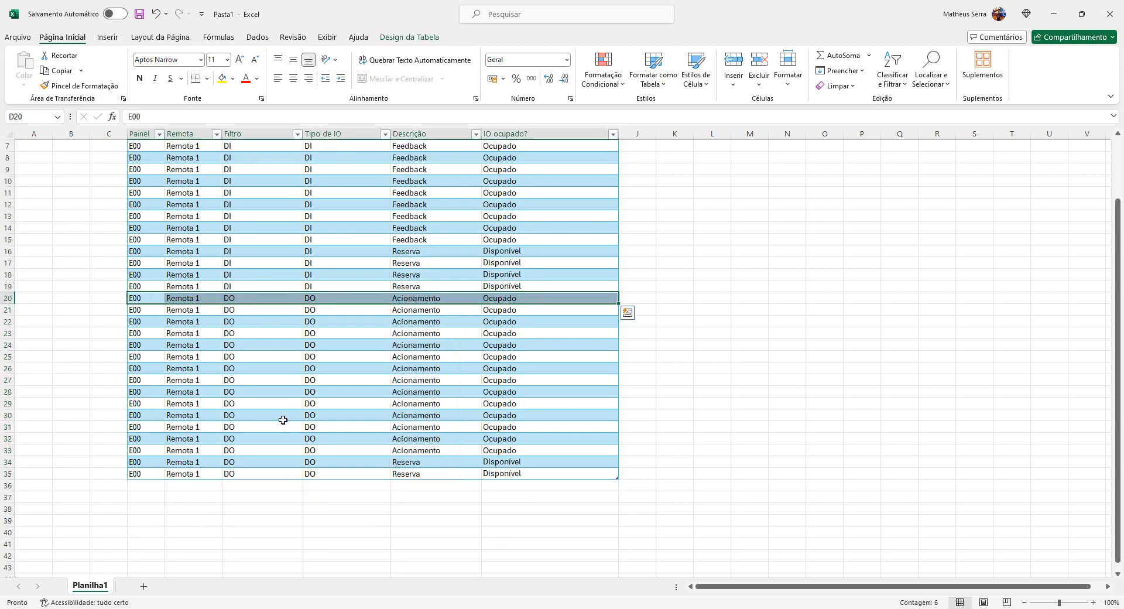
key(ctrl+c)
click(149, 486)
key(ctrl+v)
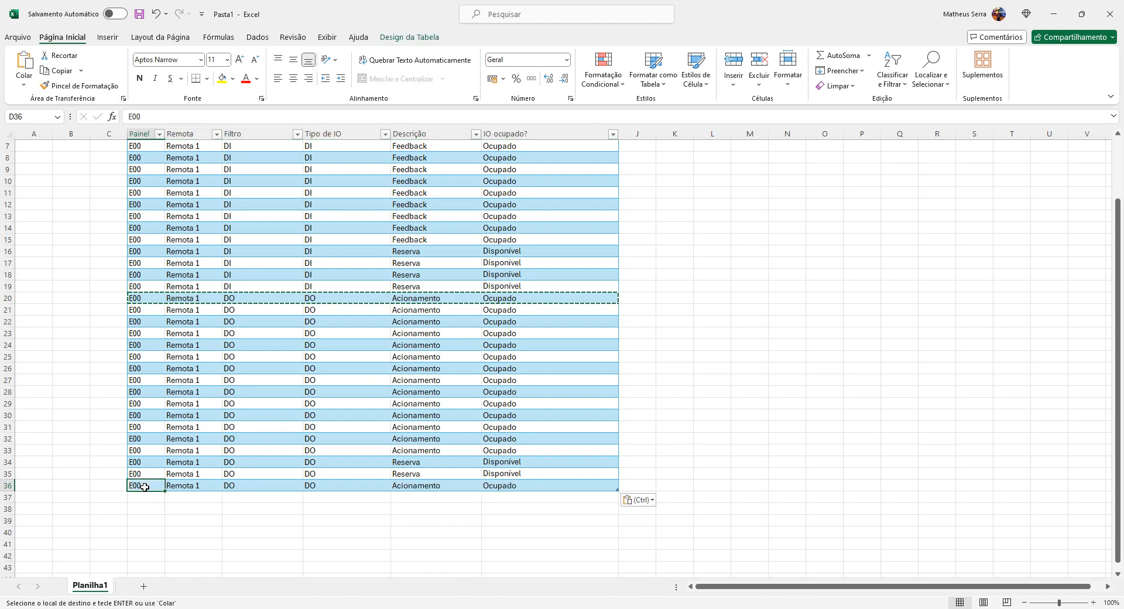
Step: Set both the Filtro cell F36 and the Tipo de IO cell G36 to AI
click(243, 487)
text(AI)
key(Return)
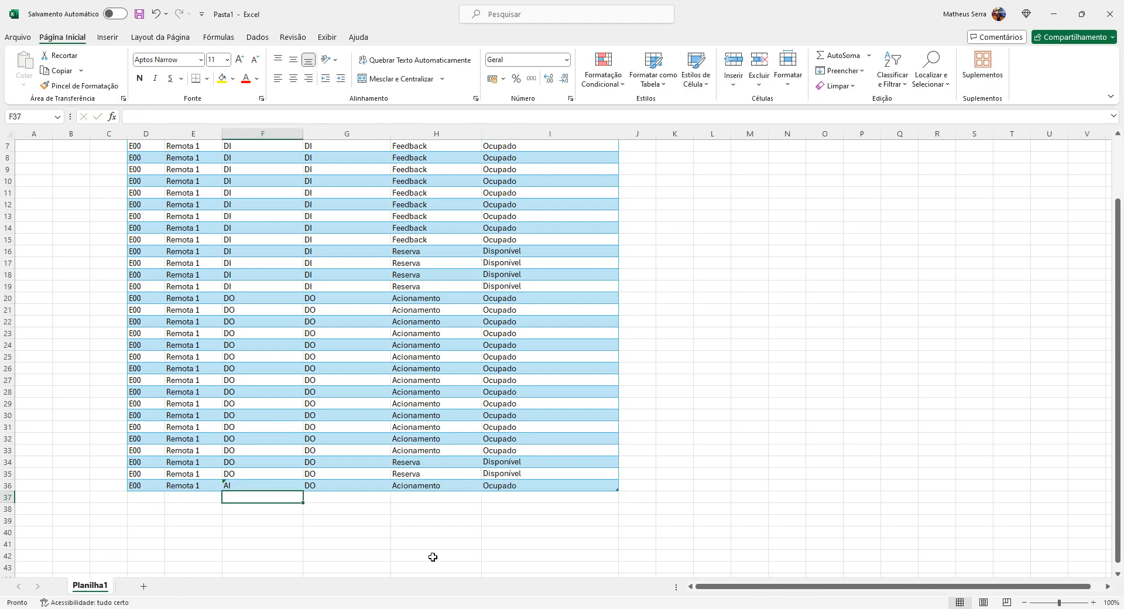
key(Up)
key(Right)
text(AI)
key(Return)
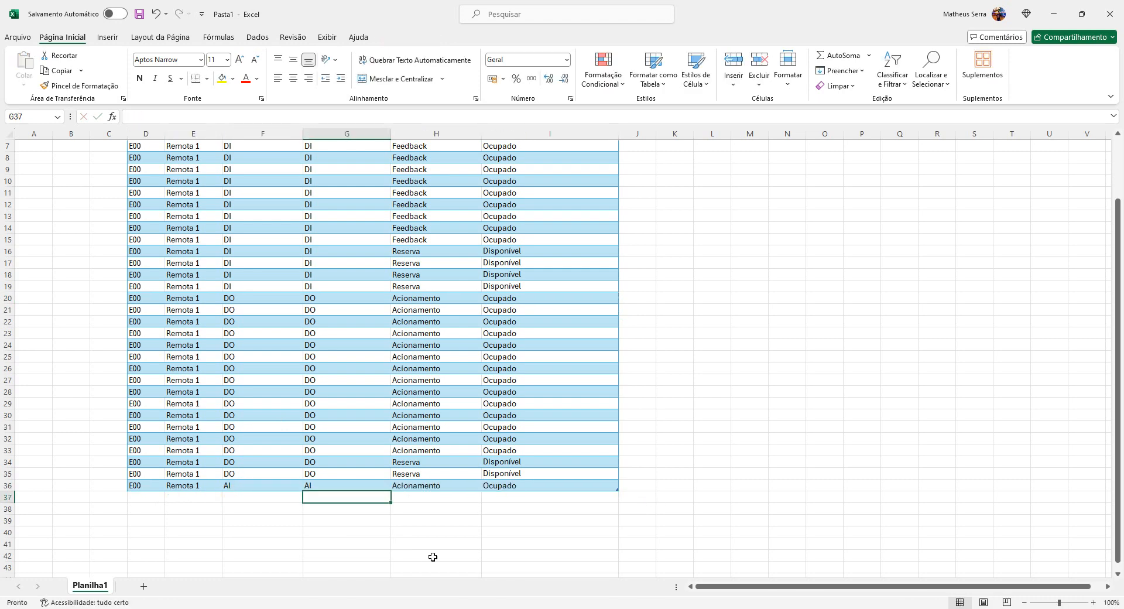
Step: Enter "Monitoramento" as the Descrição of the AI row in cell H36
scroll(439, 525, down, 1)
click(432, 451)
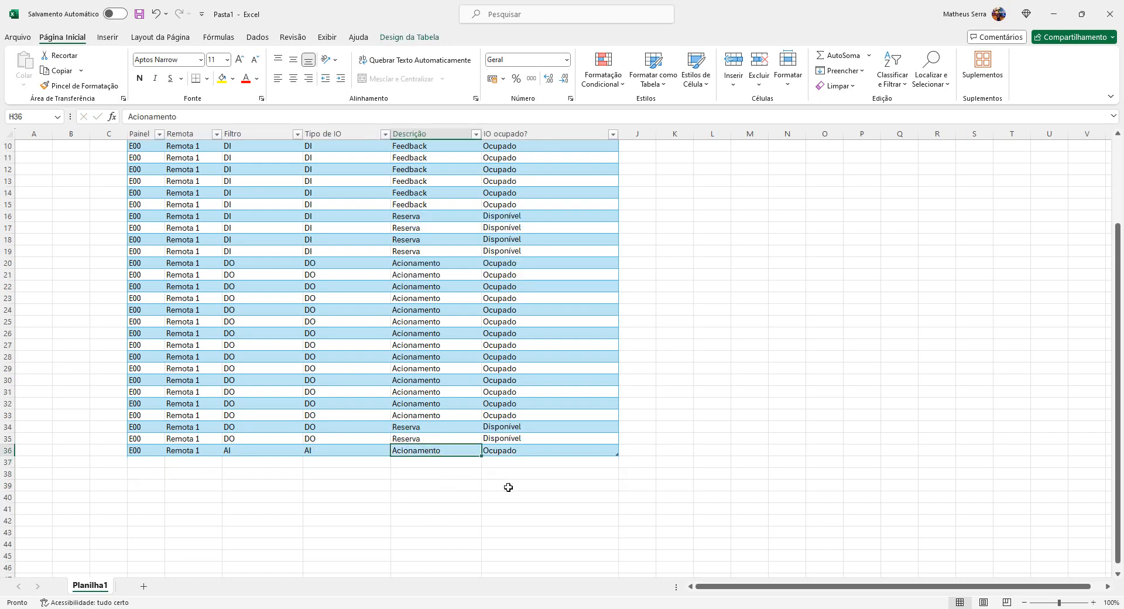
text(Monitoramento)
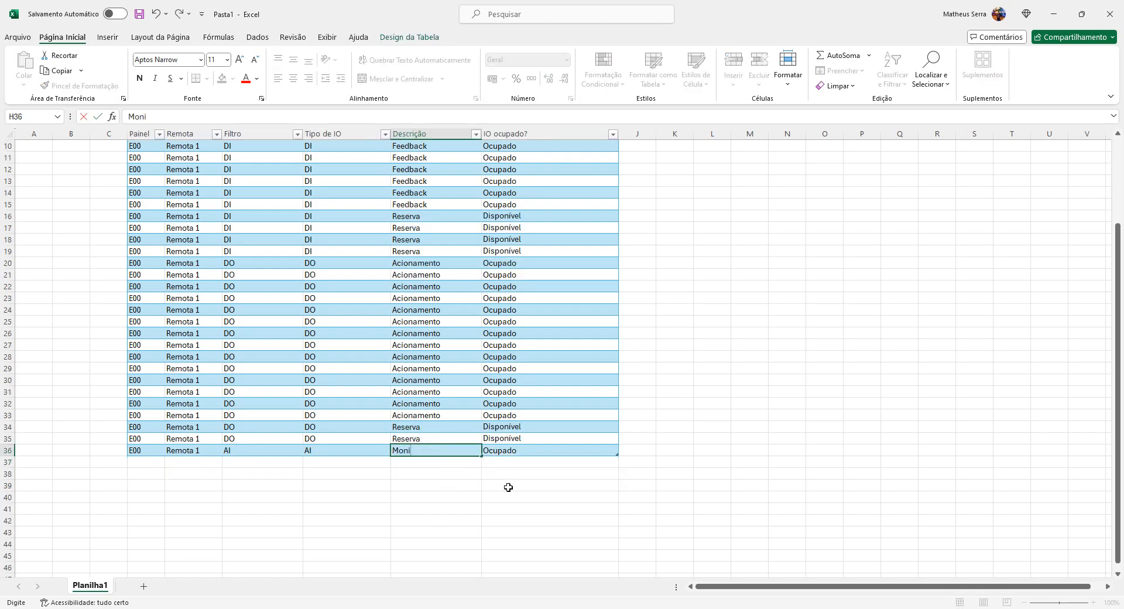
key(Return)
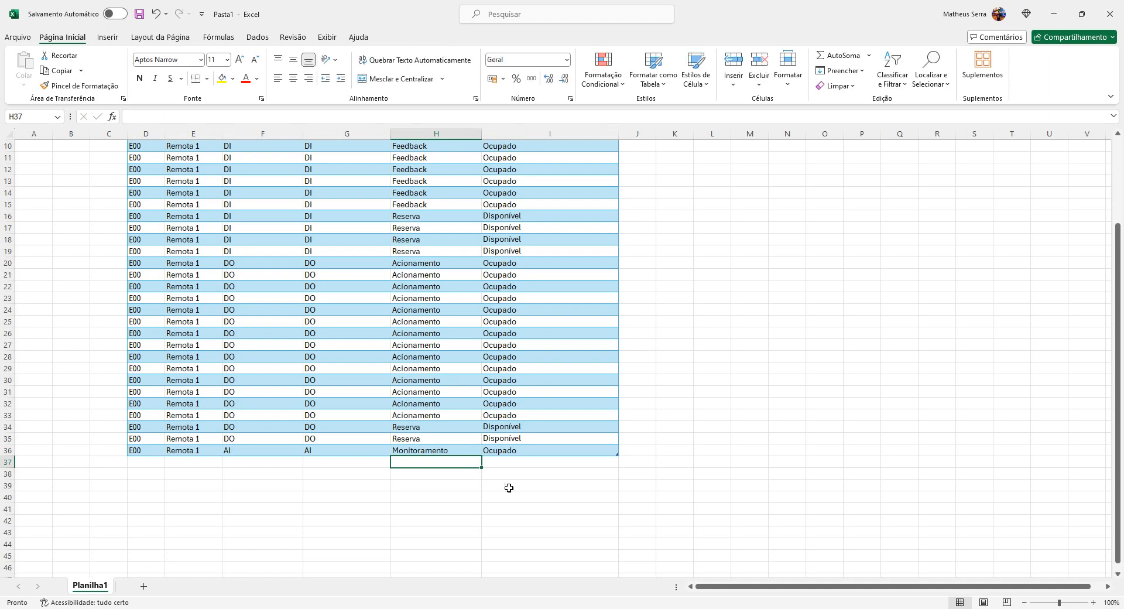
Step: Copy the AI row 36 into rows 37 to 43
drag(156, 449, 465, 449)
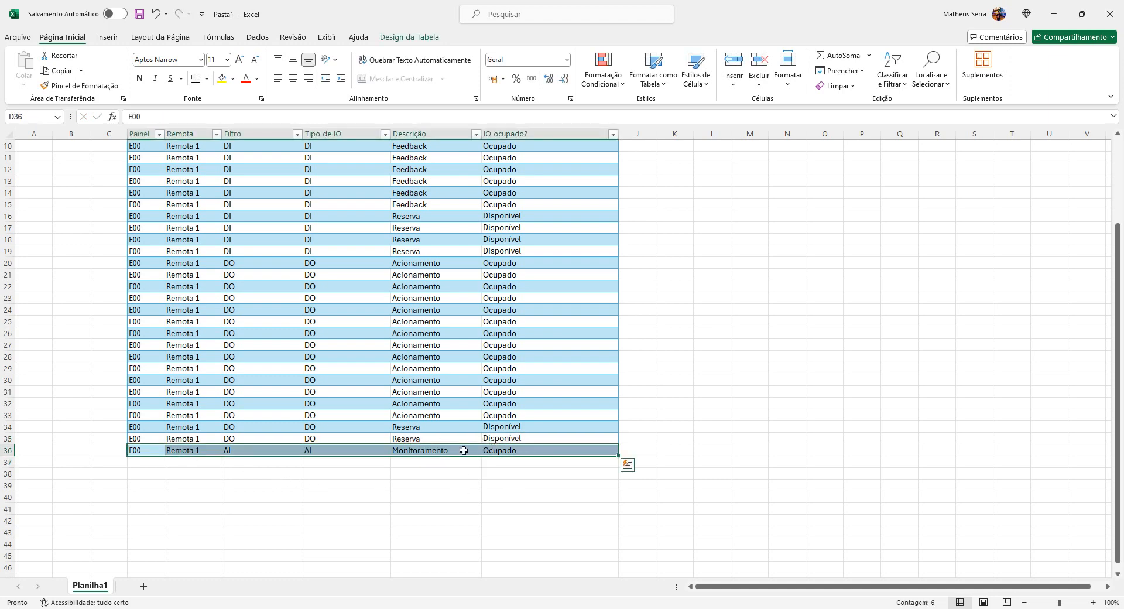
key(ctrl+c)
drag(144, 461, 150, 529)
key(Return)
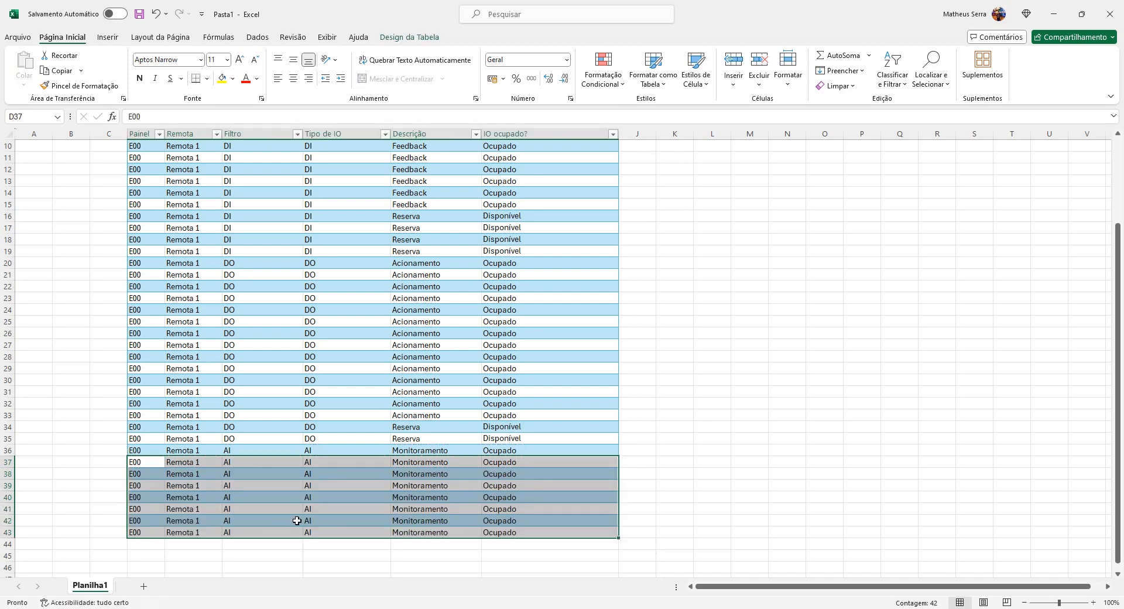
click(343, 455)
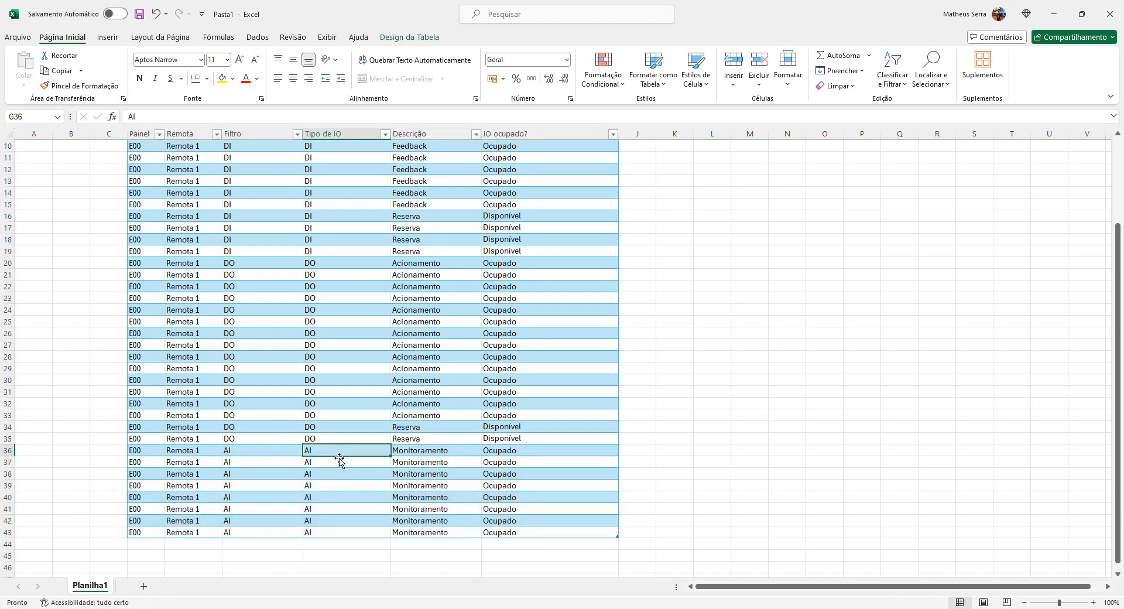
Step: Change the Descrição of the last two AI rows, H43 and H42, to "Reserva"
click(428, 530)
text(Reserva)
key(Return)
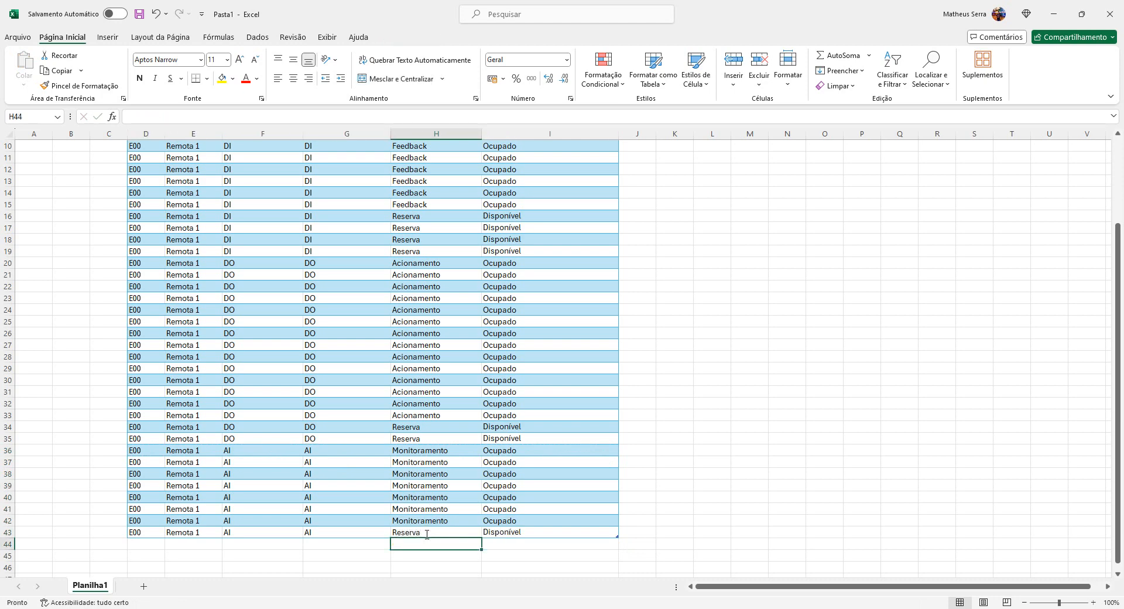
key(Up)
key(Up)
text(R)
key(Return)
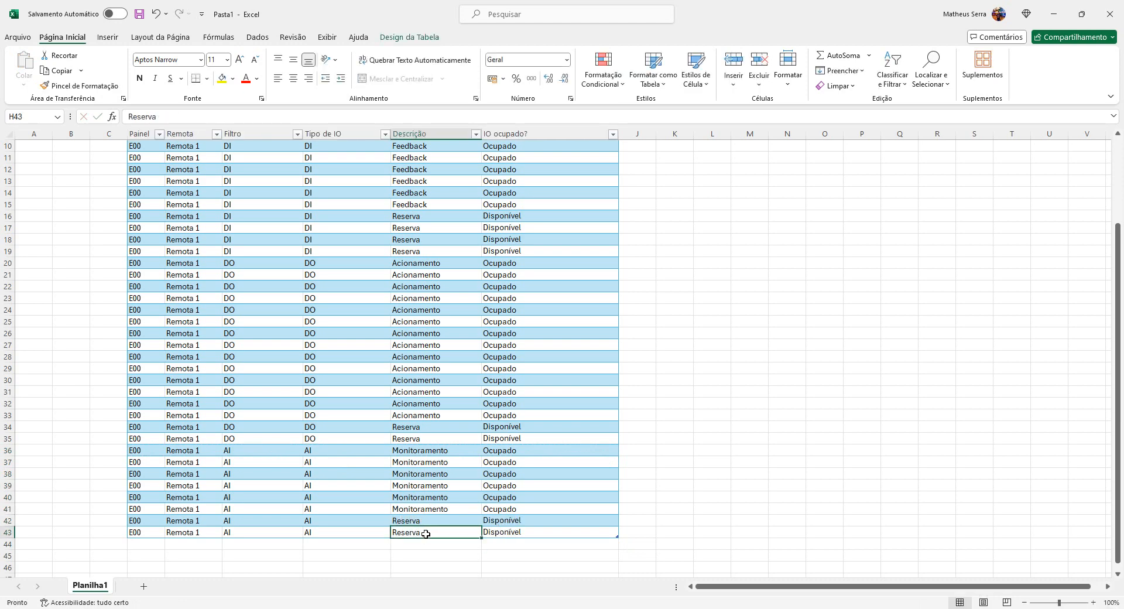
drag(149, 456, 592, 530)
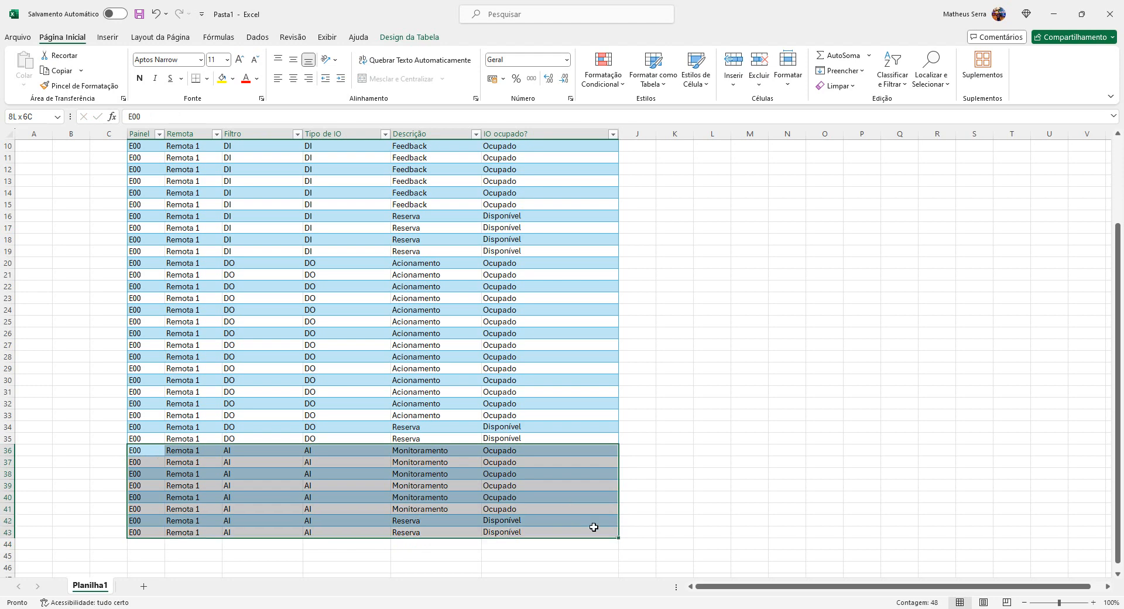
key(ctrl+c)
scroll(204, 476, down, 2)
click(148, 481)
key(ctrl+v)
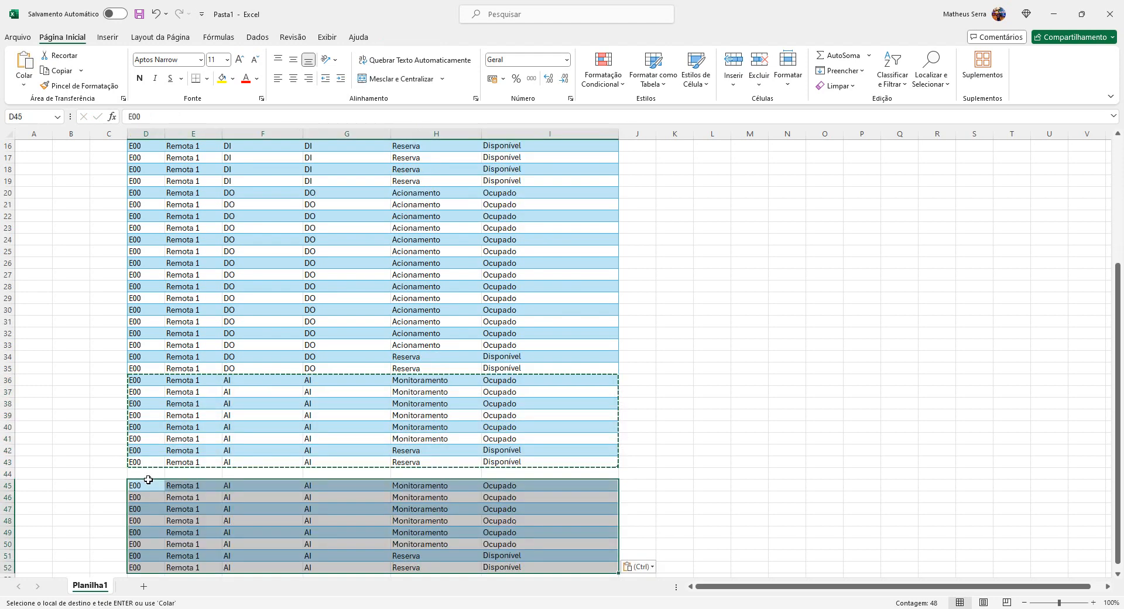
key(ctrl+z)
click(152, 380)
drag(153, 381, 628, 462)
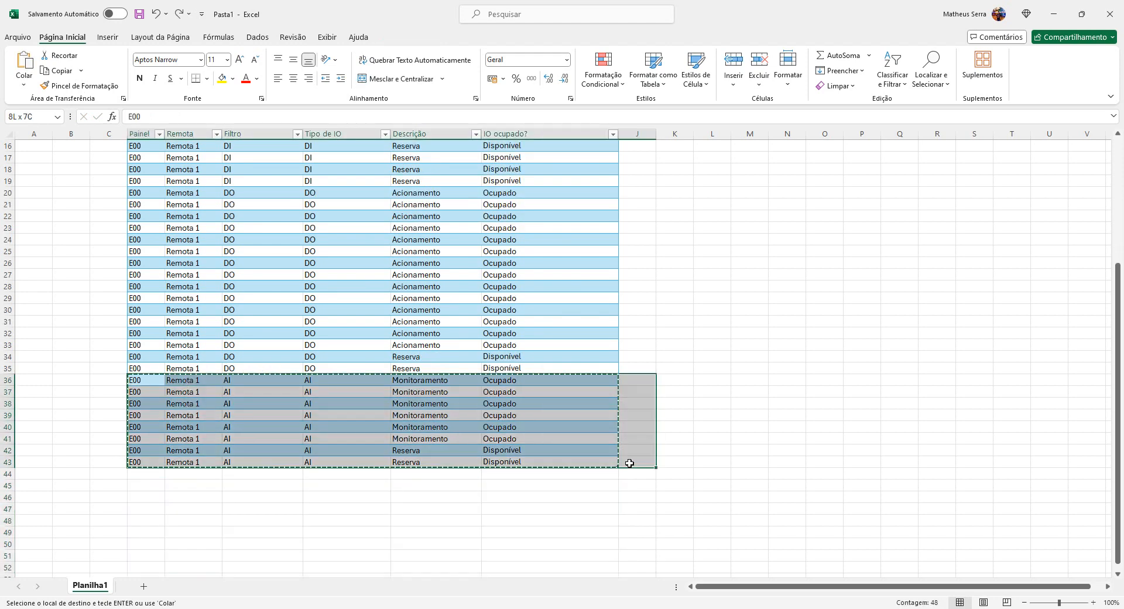
key(ctrl+c)
click(144, 473)
key(ctrl+v)
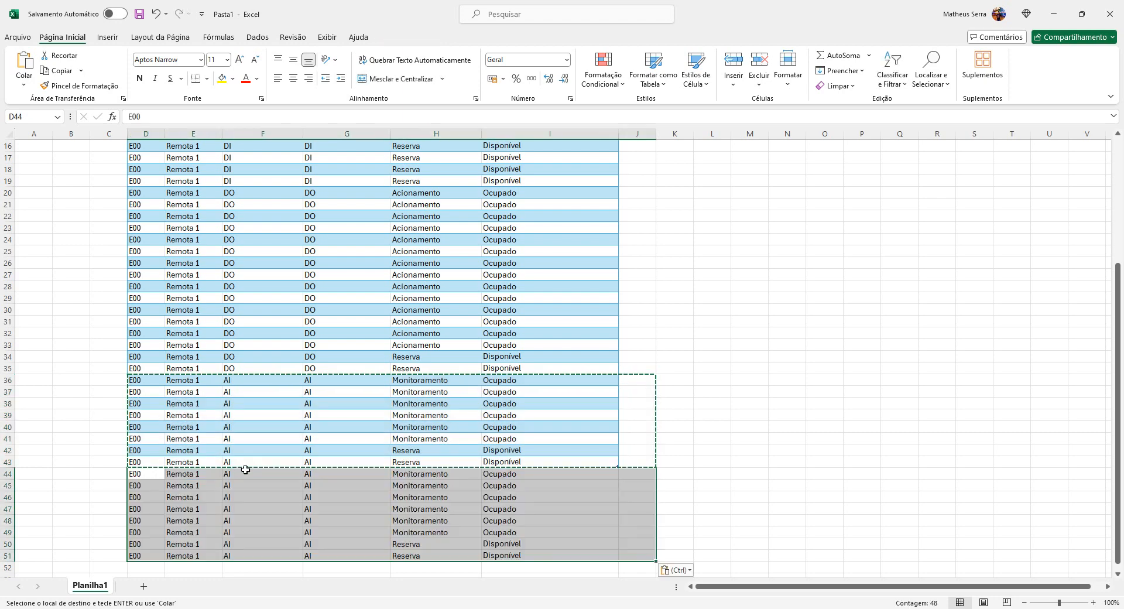
key(ctrl+z)
Step: Copy the eight AI rows 36 to 43 into rows 44 to 51, directly below the table
drag(580, 469, 565, 458)
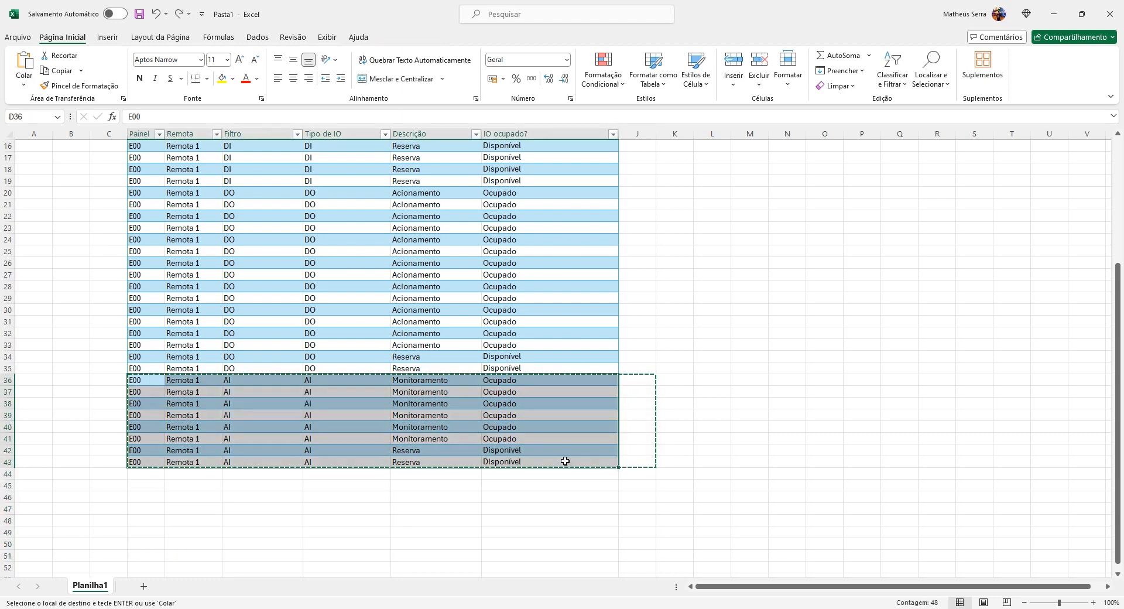
click(130, 475)
key(ctrl+v)
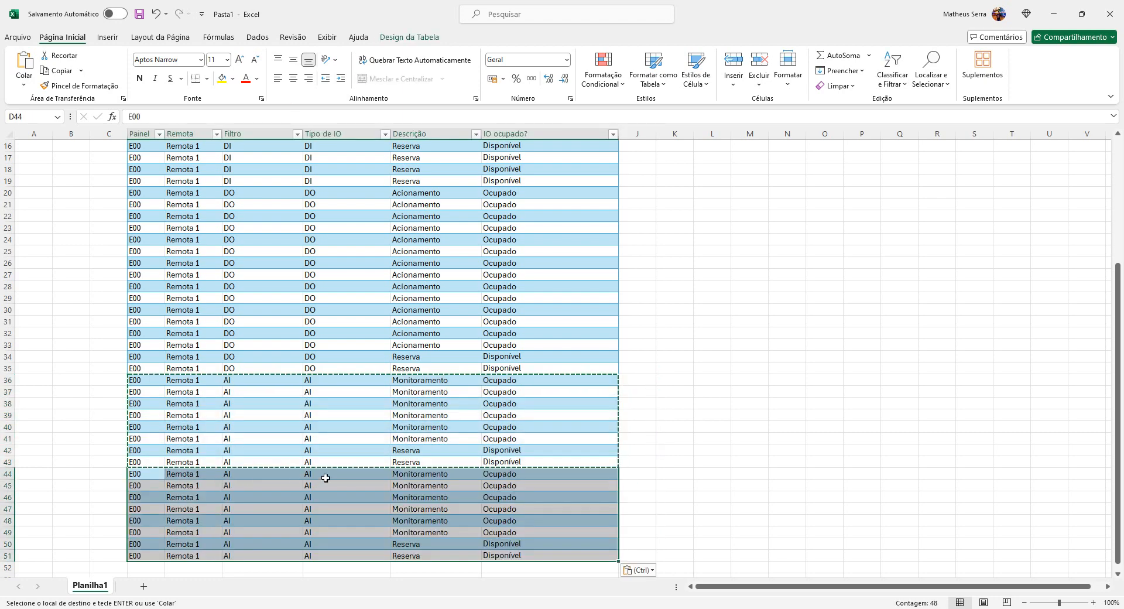
Step: Set the Tipo de IO to AO in the copied rows, cells G44 to G51
click(326, 478)
text(AO)
key(Return)
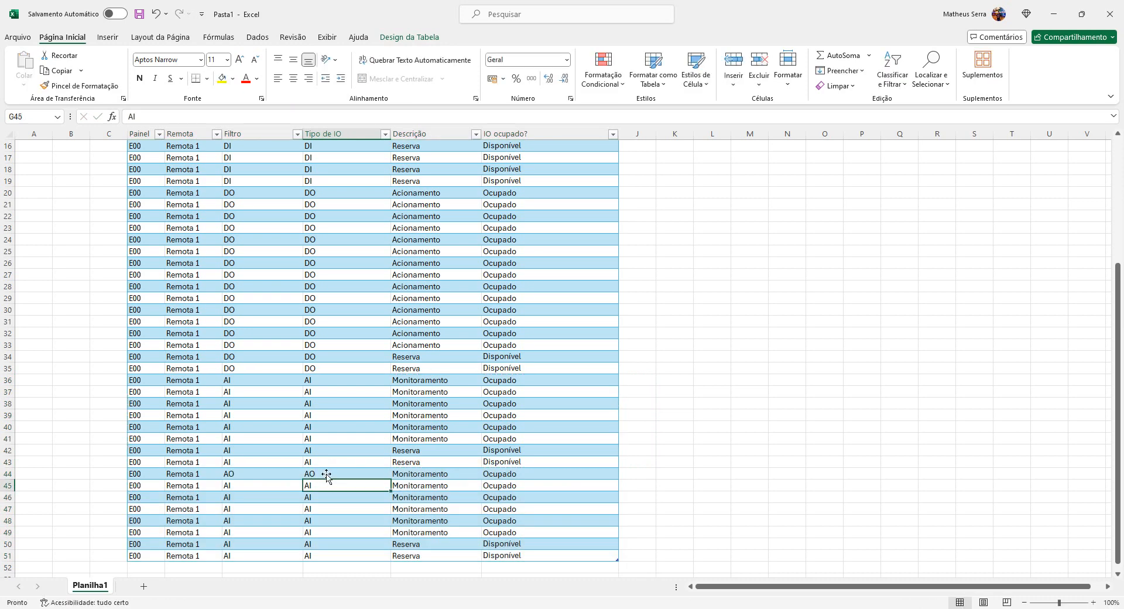
click(327, 476)
key(ctrl+c)
drag(322, 485, 344, 557)
key(ctrl+v)
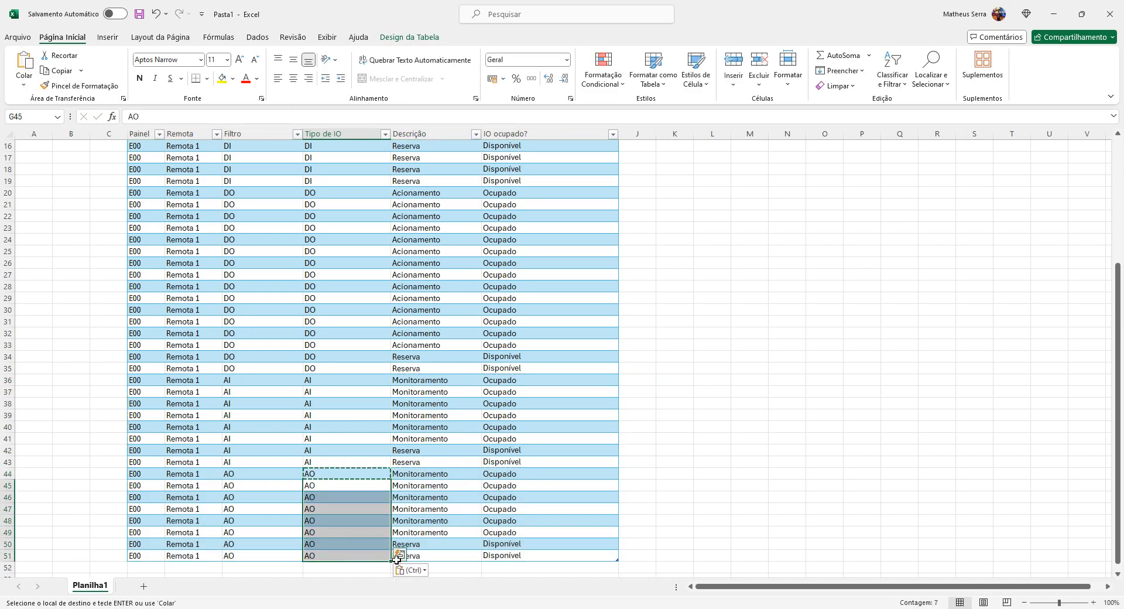
Step: Fill the Descrição of the AO rows, cells H44 to H50, with "Reserva" copied from H51
click(438, 556)
key(ctrl+c)
drag(439, 544, 441, 478)
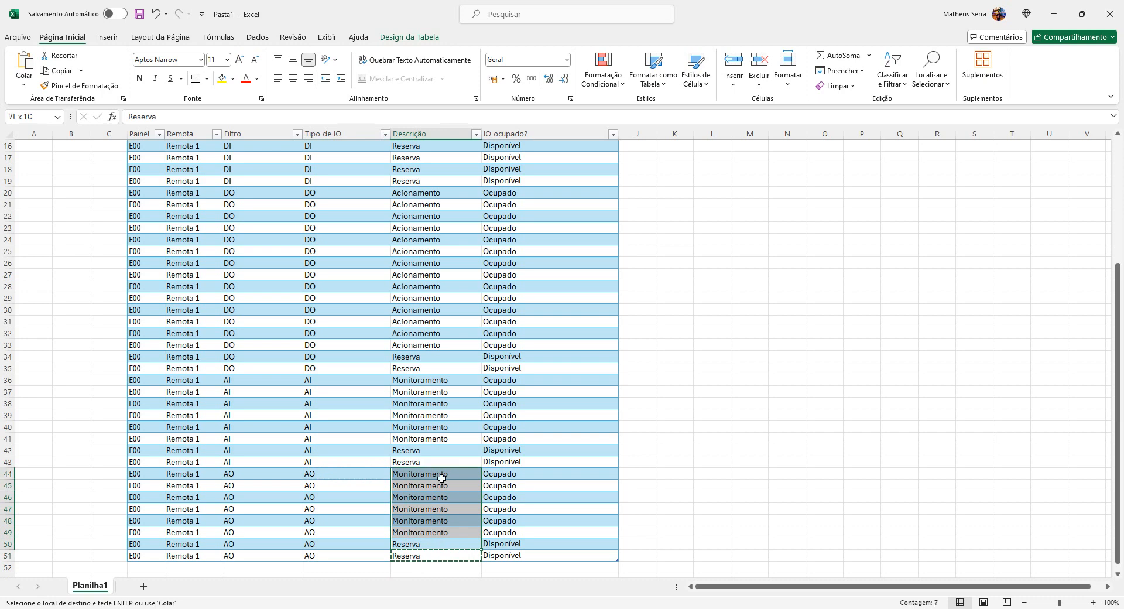
key(ctrl+v)
key(Escape)
Step: Copy all the Remota 1 rows, 4 to 51, into the rows starting at D52
scroll(301, 492, up, 5)
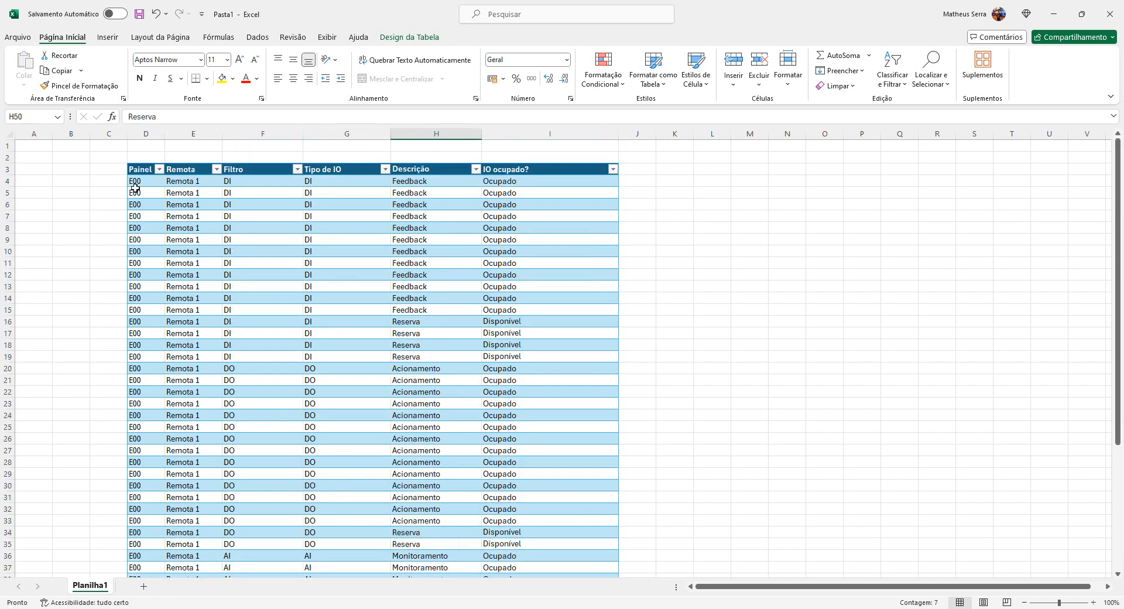
mouse_move(136, 184)
mouse_down()
mouse_move(336, 291)
mouse_move(518, 596)
mouse_move(515, 556)
mouse_move(515, 567)
mouse_up()
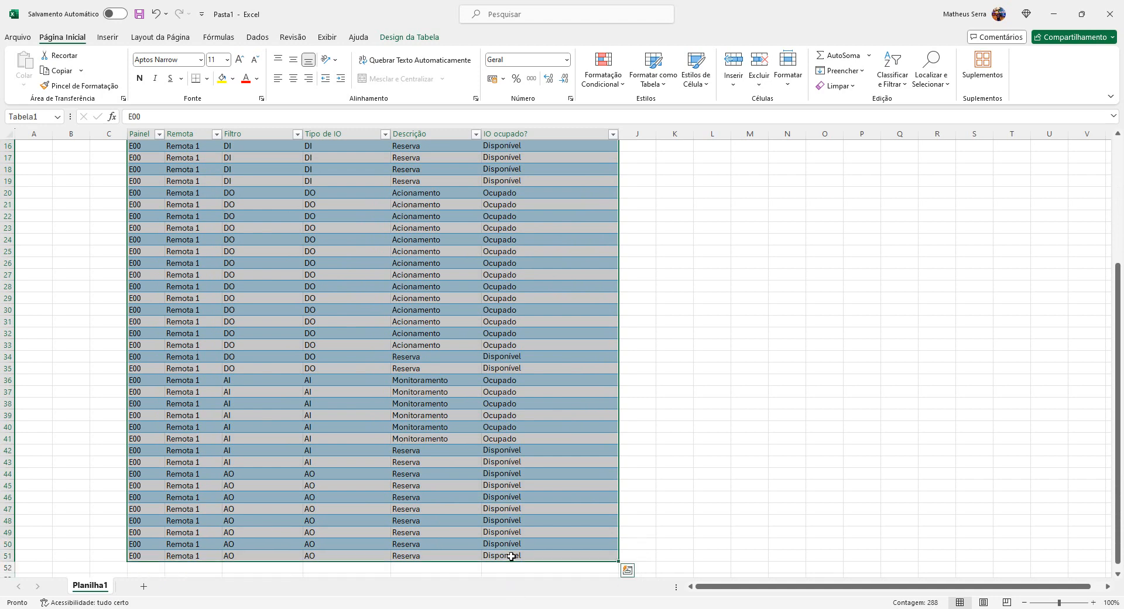
key(ctrl+c)
scroll(71, 399, down, 5)
click(141, 392)
key(ctrl+v)
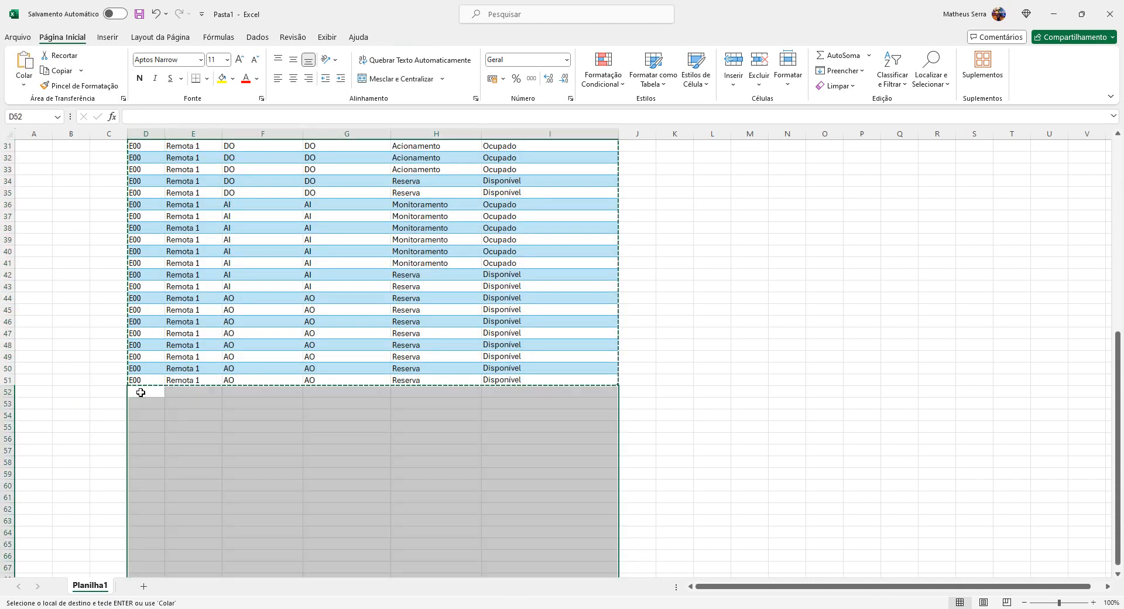
Step: Set the Remota column of the copied rows, E52 to E99, to "Remota 2"
click(188, 392)
double_click(199, 392)
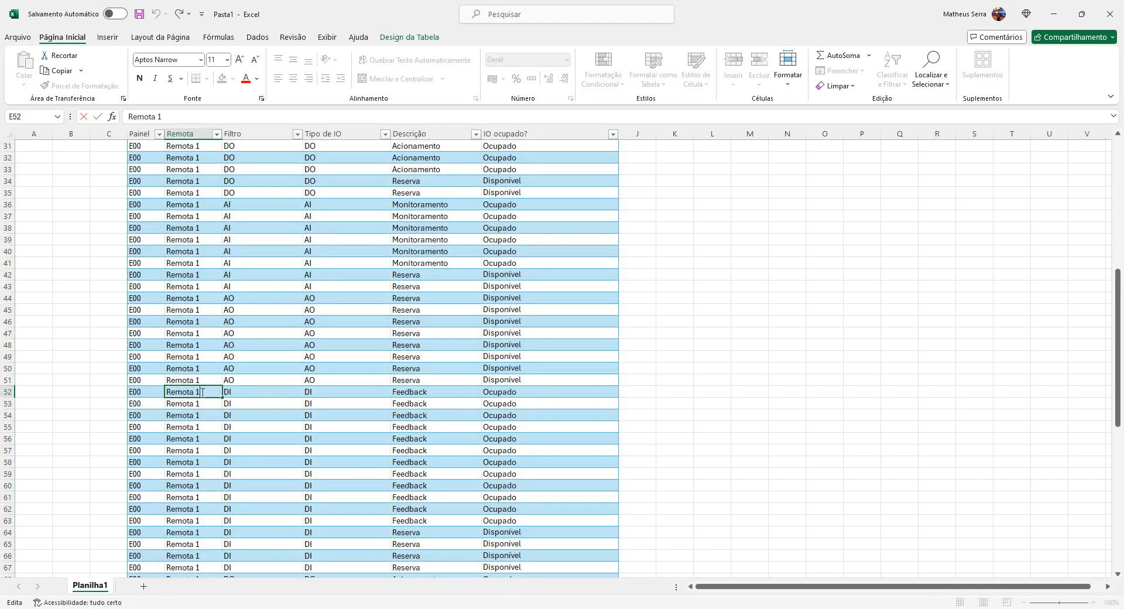
key(BackSpace)
text(2)
key(Return)
click(201, 393)
key(ctrl+c)
drag(203, 403, 192, 555)
scroll(192, 555, up, 10)
key(Return)
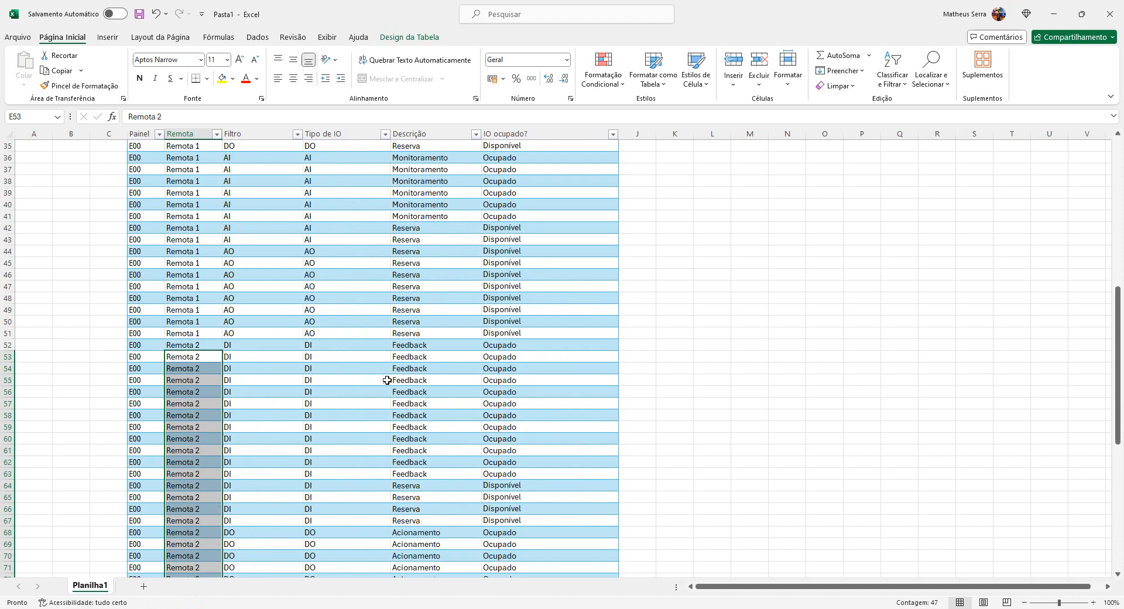
Step: Fill the Descrição of all Remota 2 rows, H52 to H99, with "Reserva"
click(416, 523)
key(ctrl+c)
drag(416, 345, 419, 554)
key(ctrl+v)
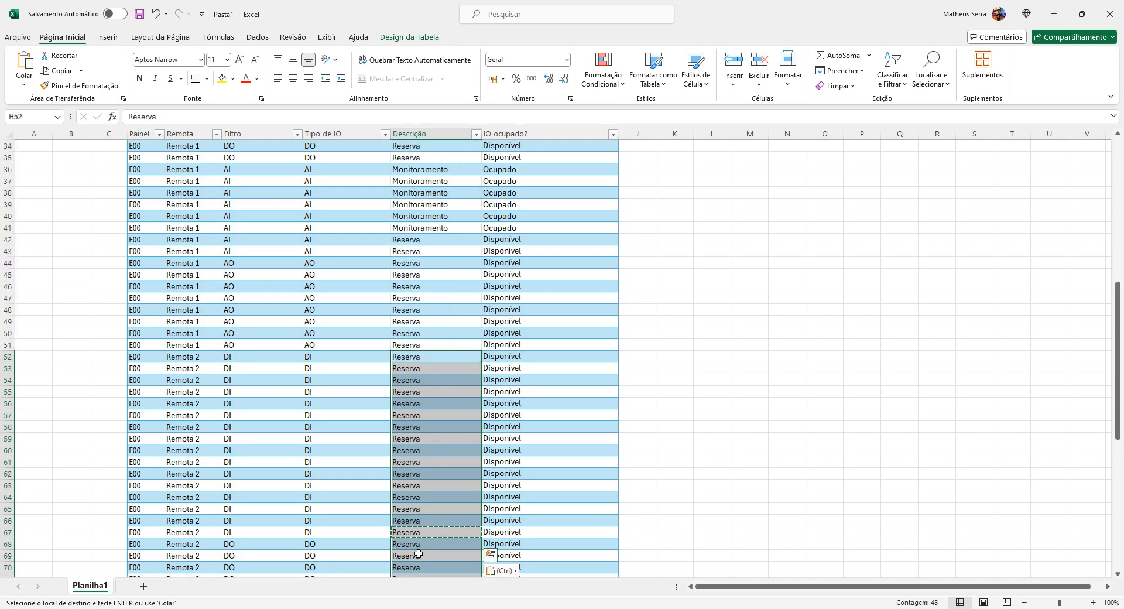
key(Escape)
Step: Copy the Remota 1 rows 4 to 51 below the Remota 2 block, starting at D100
scroll(426, 428, up, 12)
scroll(426, 428, down, 15)
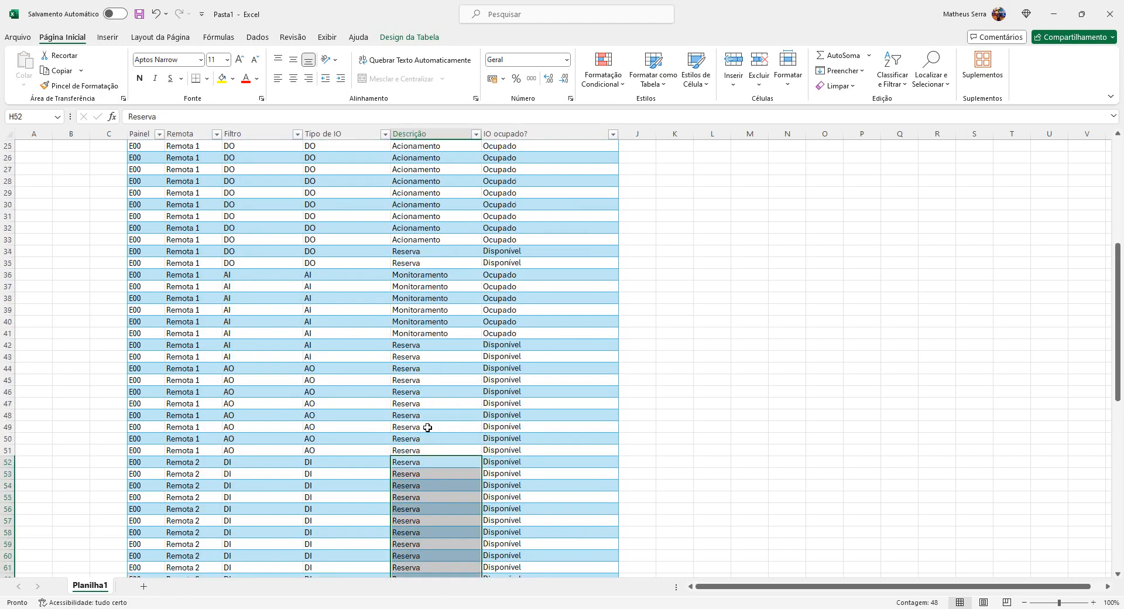
scroll(427, 427, up, 15)
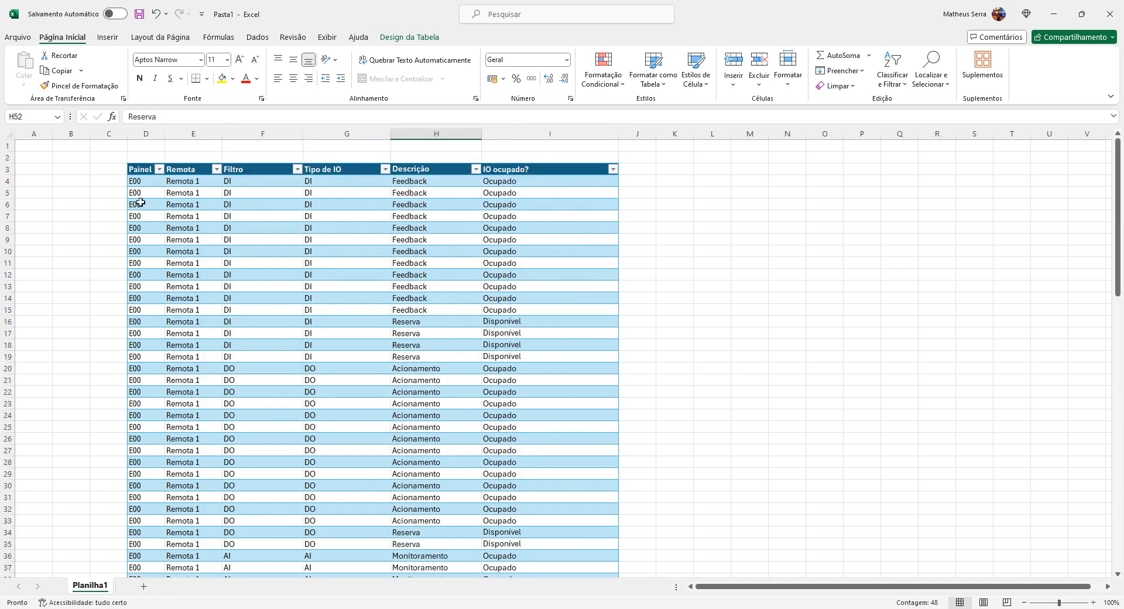
drag(135, 181, 506, 556)
key(ctrl+c)
scroll(371, 318, down, 20)
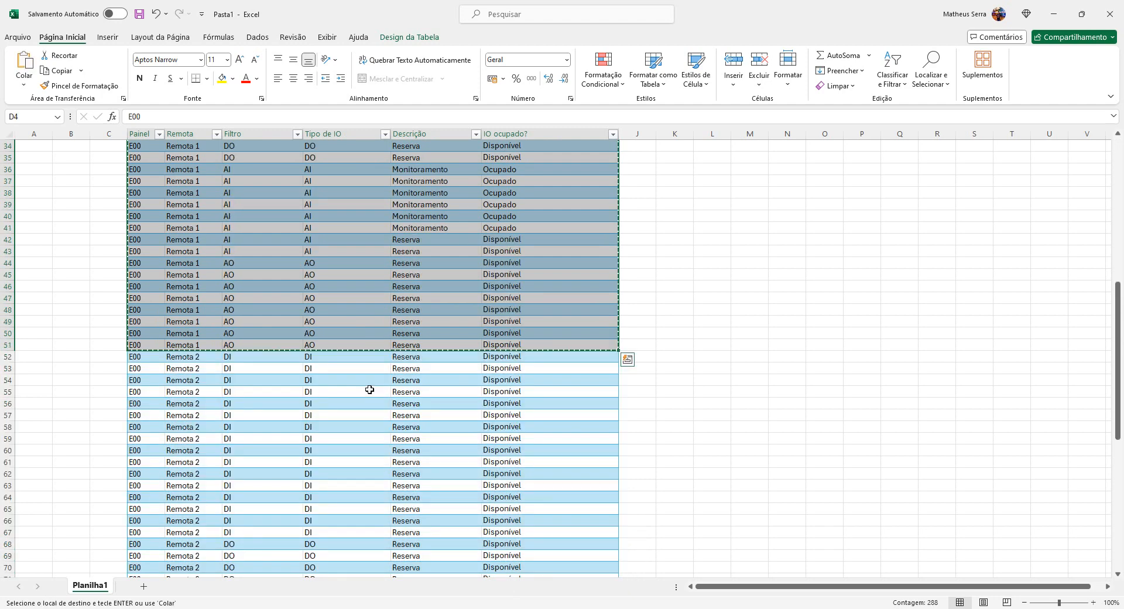
click(141, 251)
key(ctrl+v)
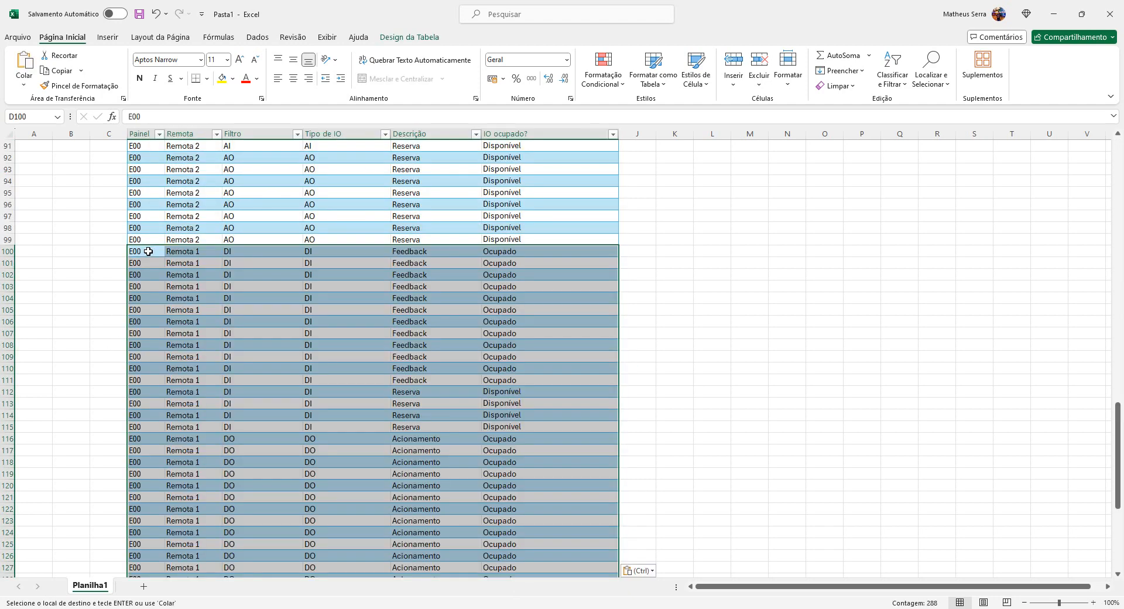
Step: Set the Painel column of the newly copied rows, from D100 to D147, to E01
click(148, 251)
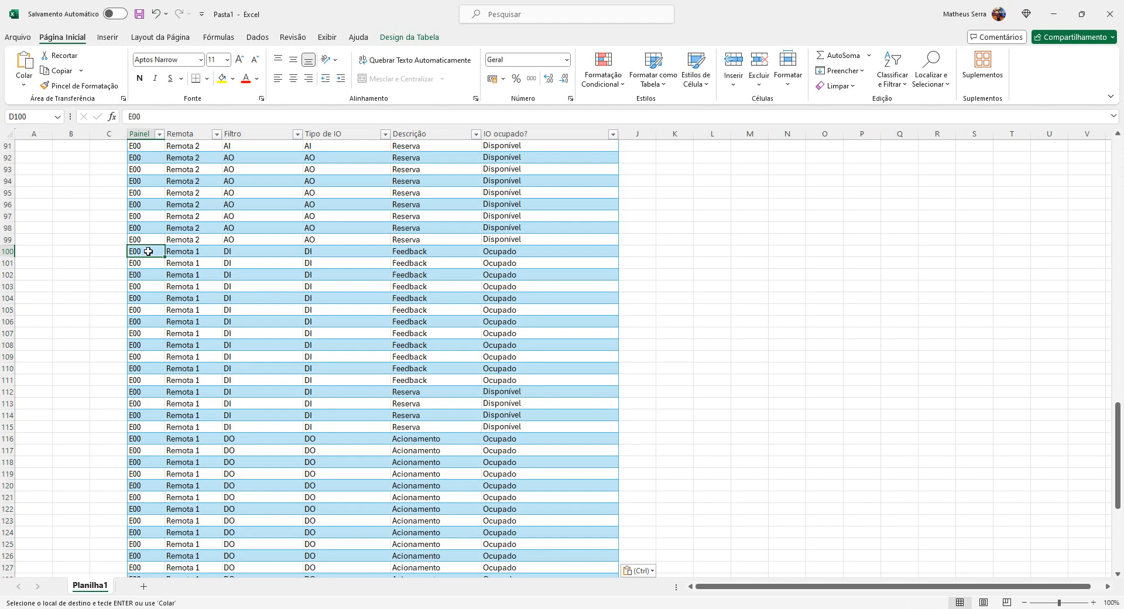
text(E01)
key(Return)
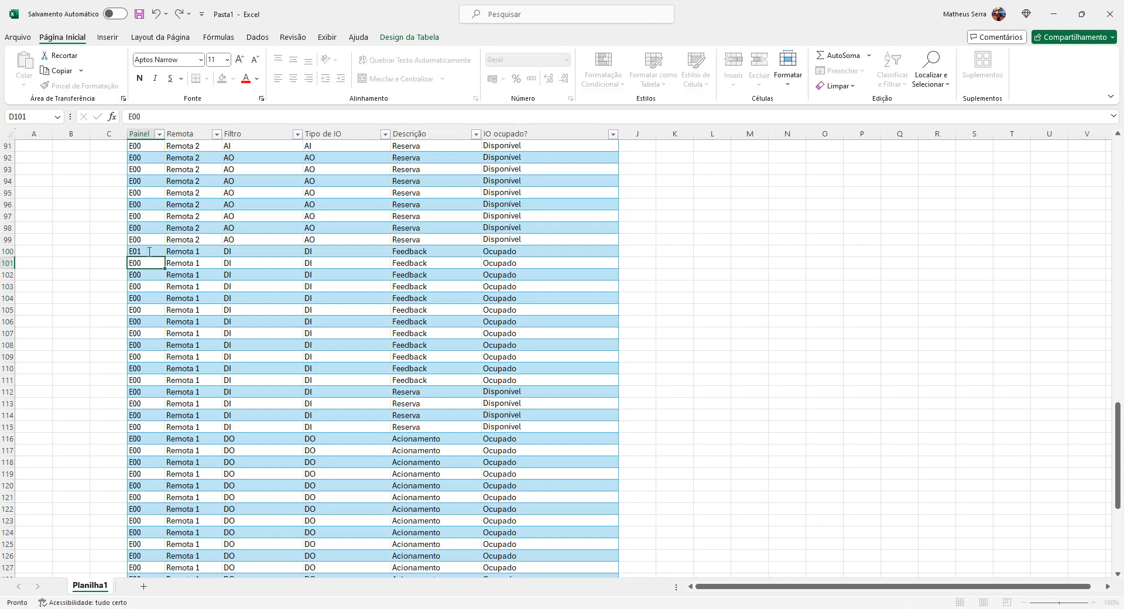
click(149, 252)
key(ctrl+c)
drag(150, 263, 147, 547)
key(Return)
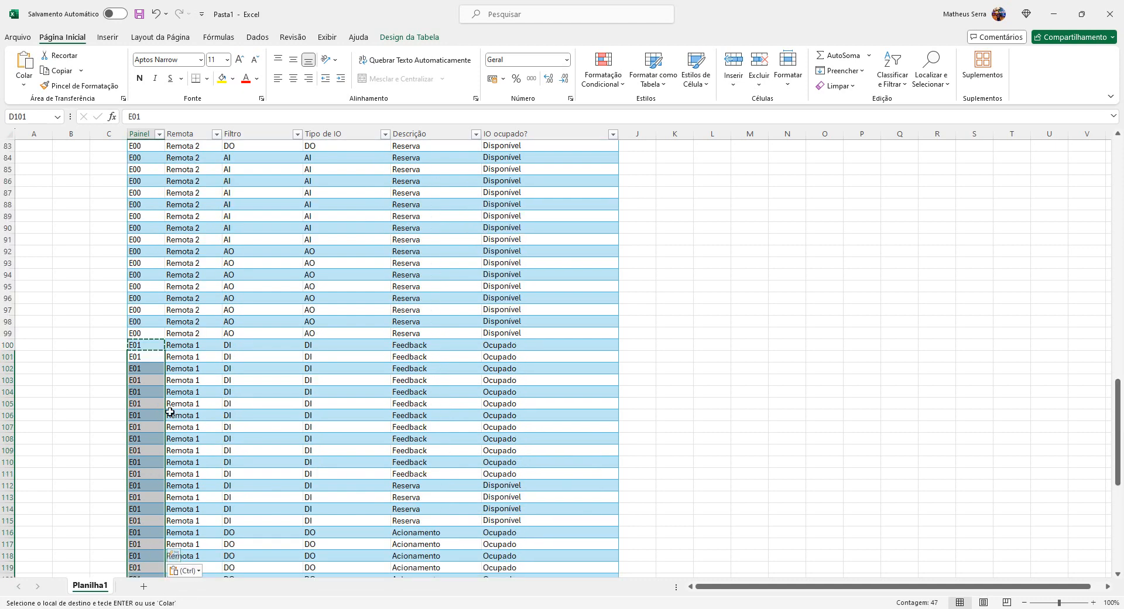
Step: Delete the last eight DI table rows of panel E01, rows 108 to 115
click(241, 342)
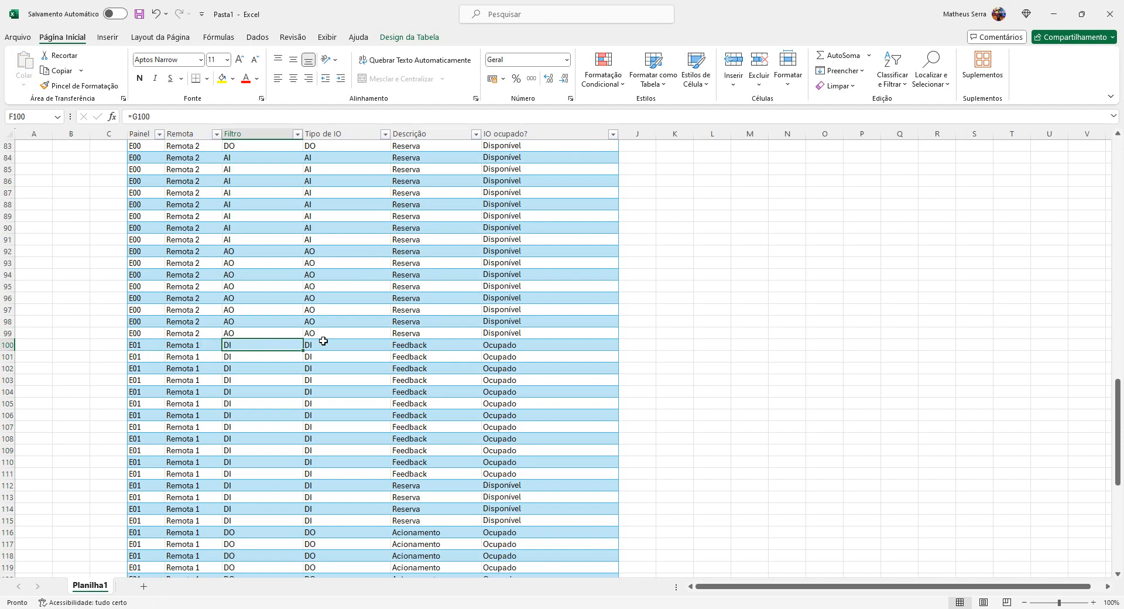
click(418, 521)
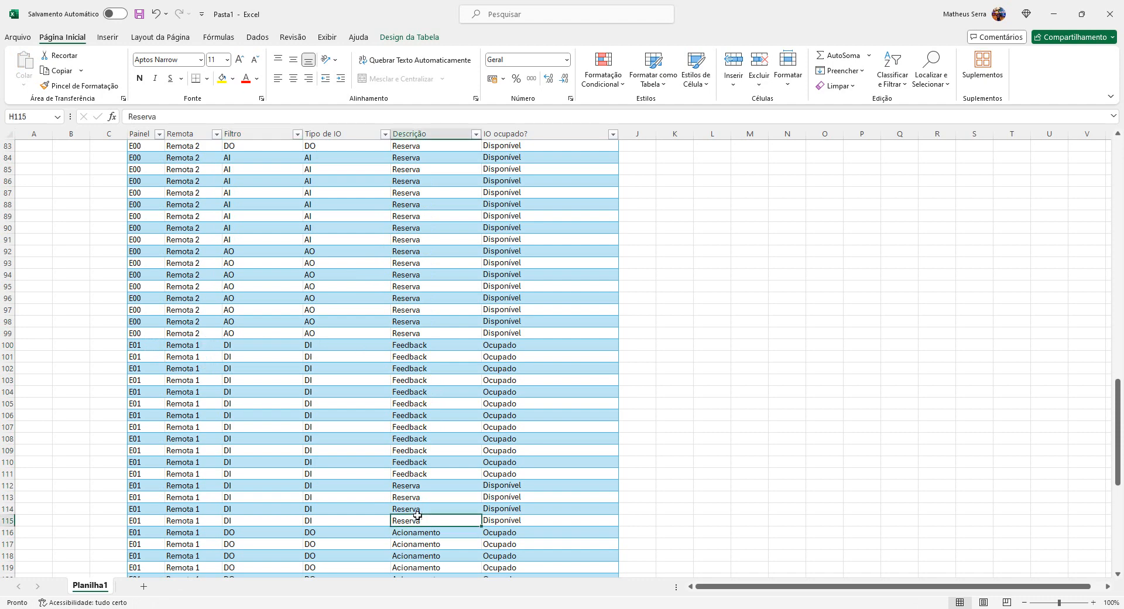
drag(417, 516, 418, 442)
right_click(418, 442)
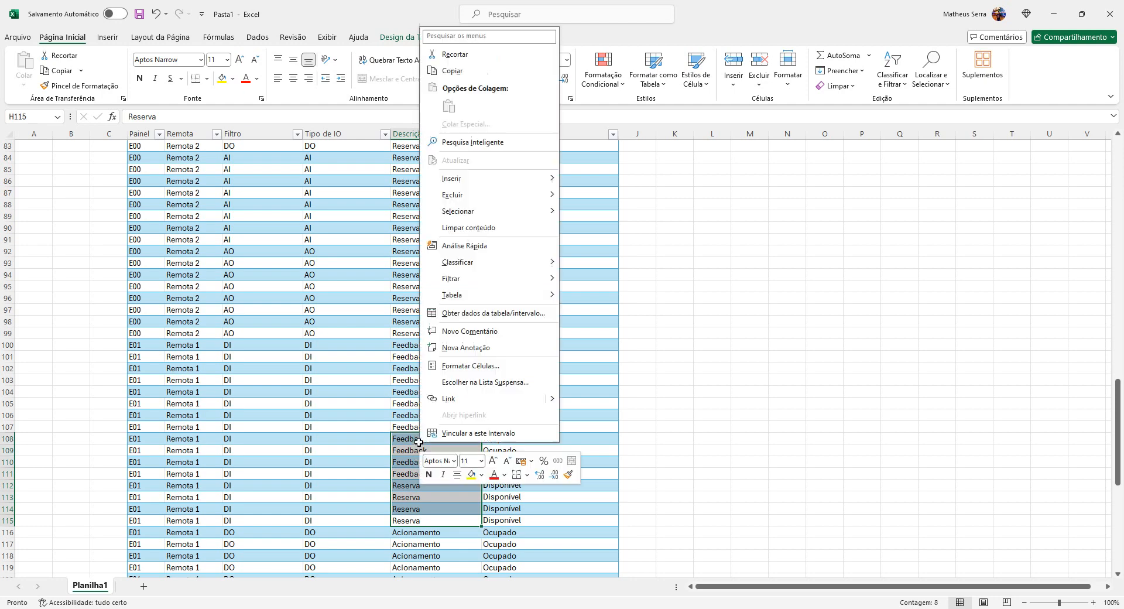
mouse_move(484, 195)
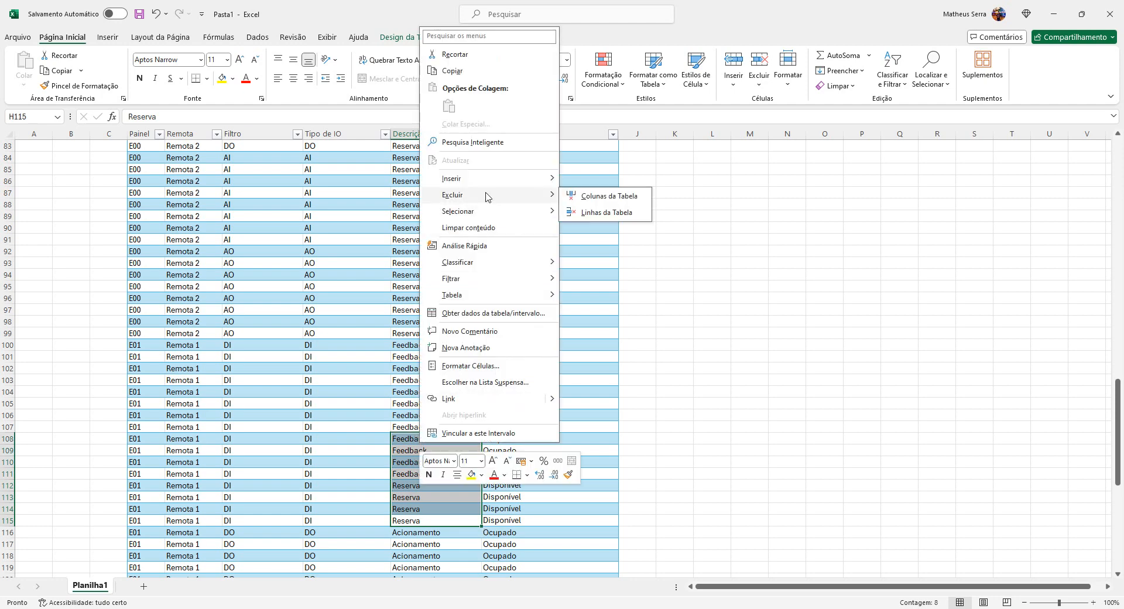
click(606, 212)
Step: Delete the last eight DO table rows of panel E01, rows 116 to 123
scroll(503, 352, down, 5)
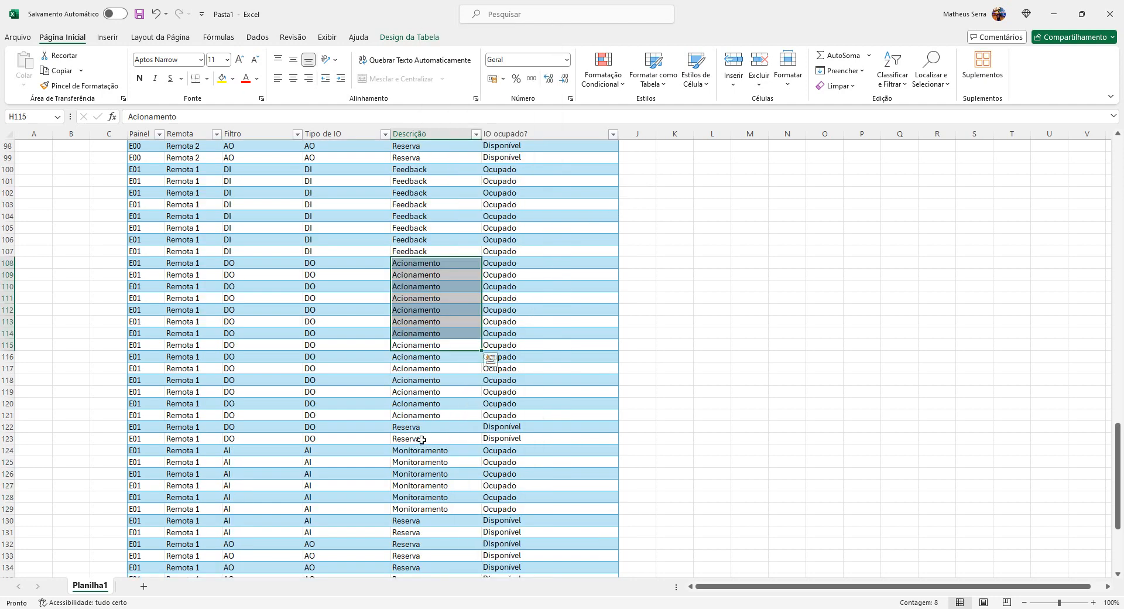
drag(423, 438, 432, 359)
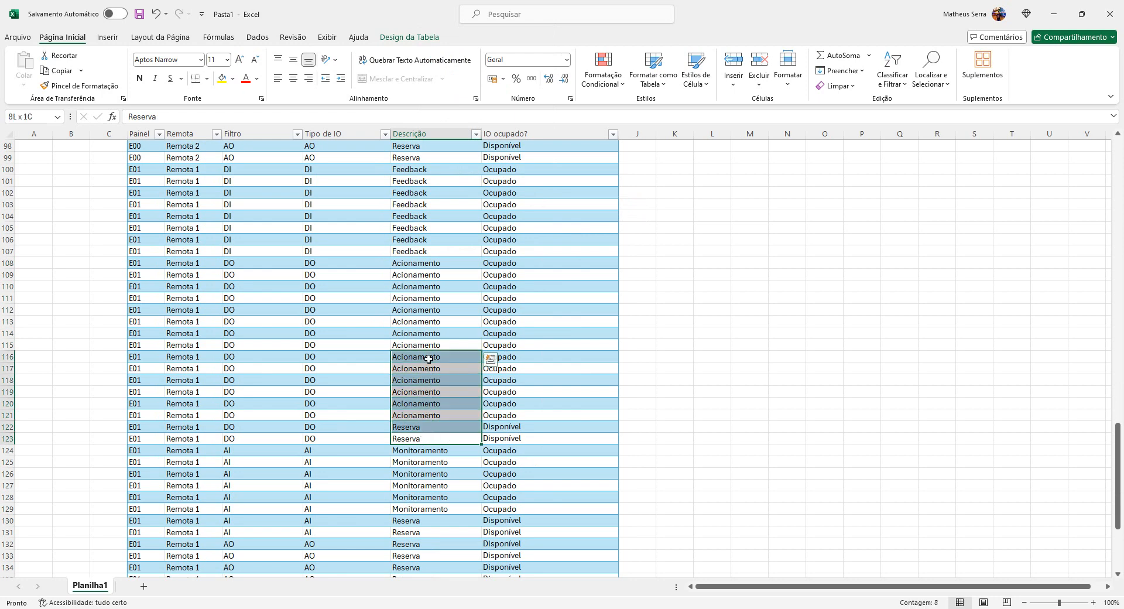
right_click(432, 358)
mouse_move(480, 363)
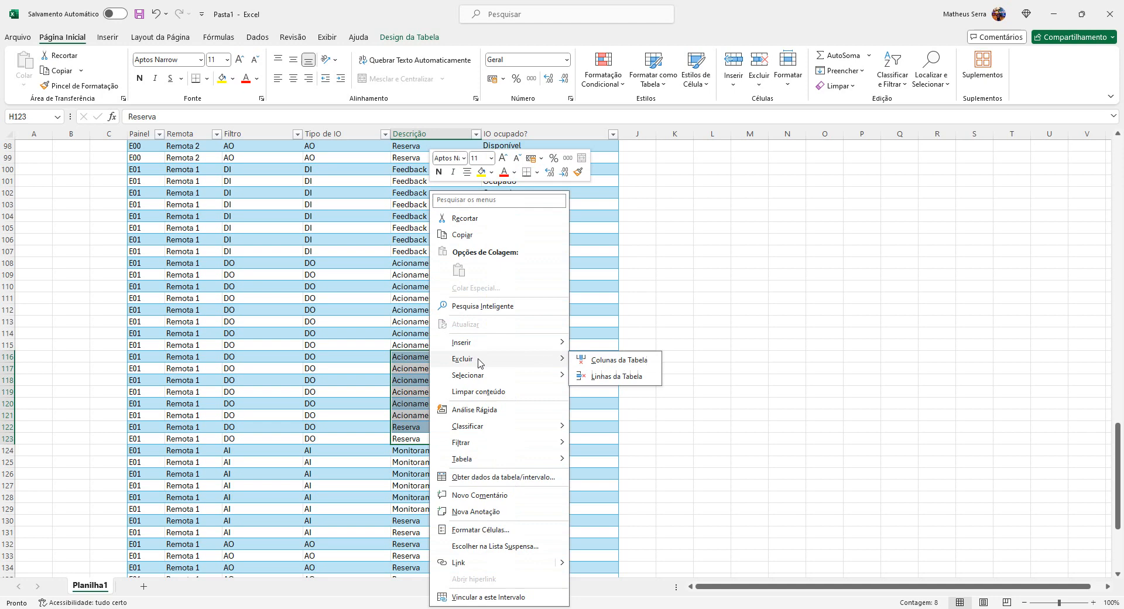
click(612, 377)
Step: Fill the Descrição of panel E01's AI rows, cells H117 to H121, with "Reserva"
scroll(514, 368, up, 2)
scroll(513, 368, down, 1)
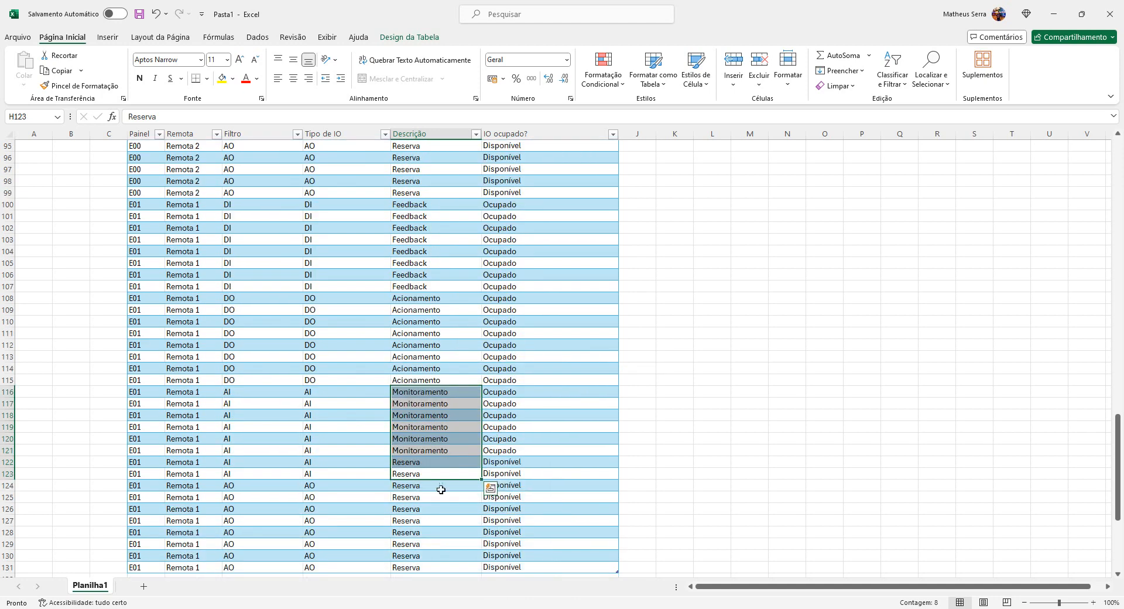
click(441, 488)
scroll(414, 486, down, 3)
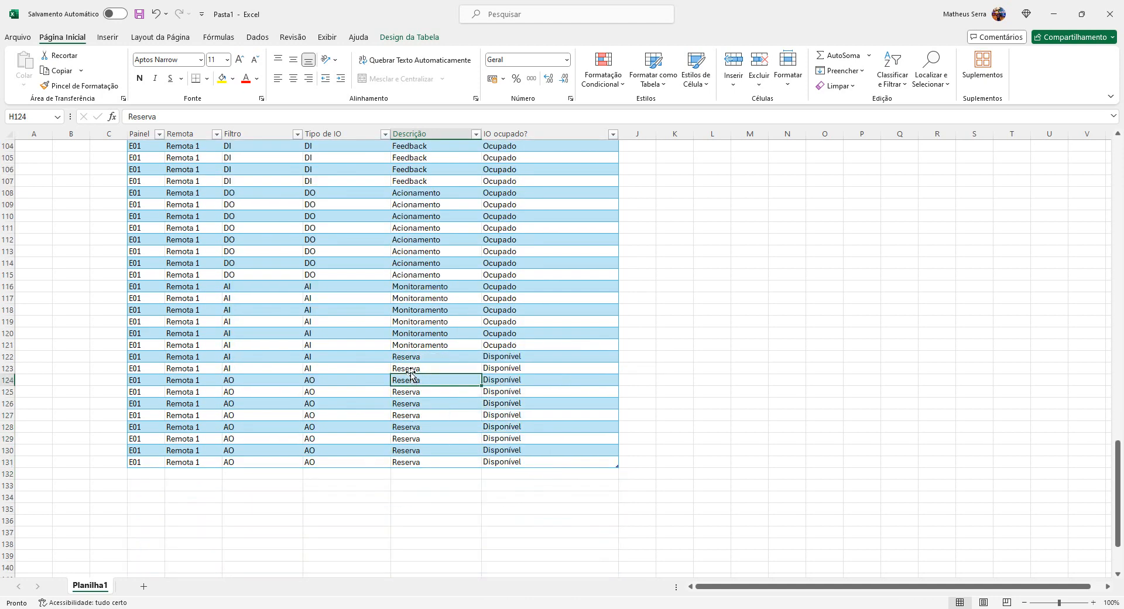
click(422, 357)
key(ctrl+c)
click(418, 299)
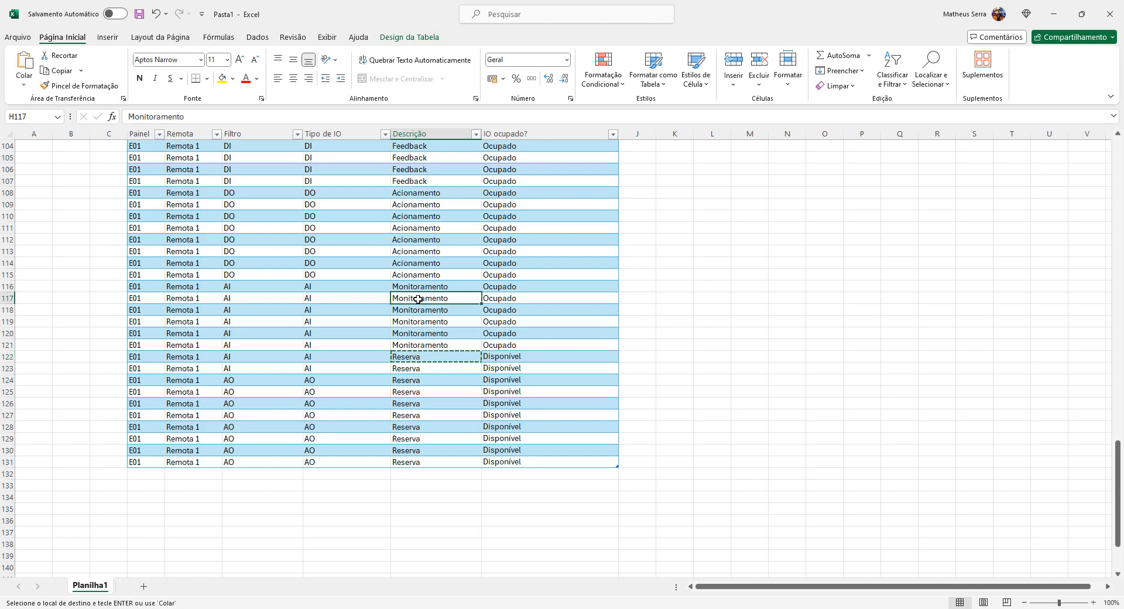
drag(418, 300, 418, 345)
key(ctrl+v)
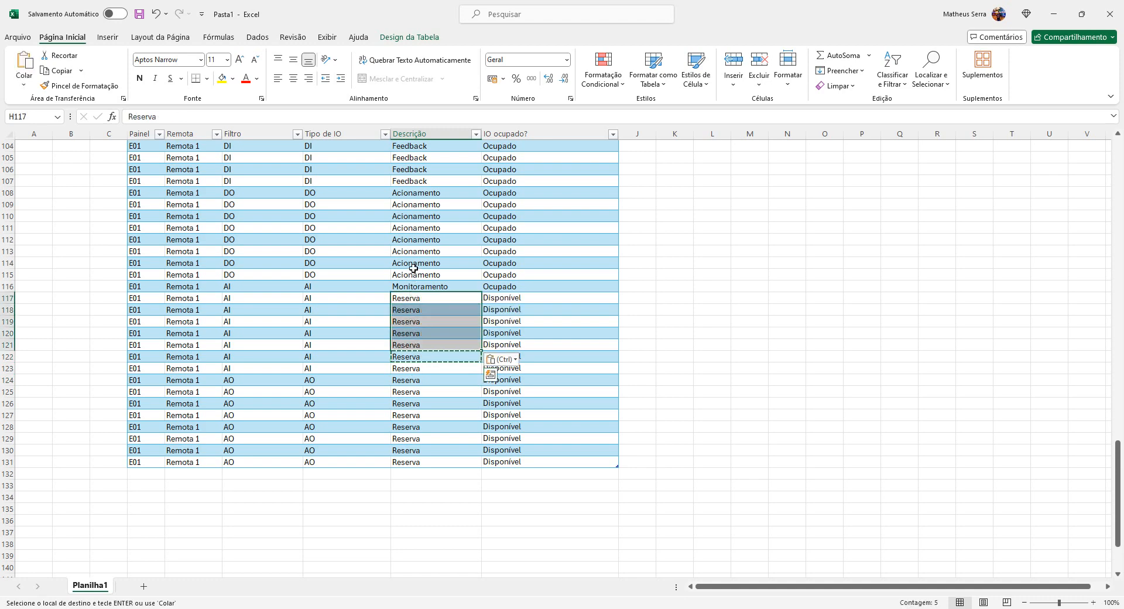
Step: Set the Descrição of panel E01's first AO row, cell H124, to "Referência de velocidade"
click(415, 286)
key(ctrl+c)
click(423, 383)
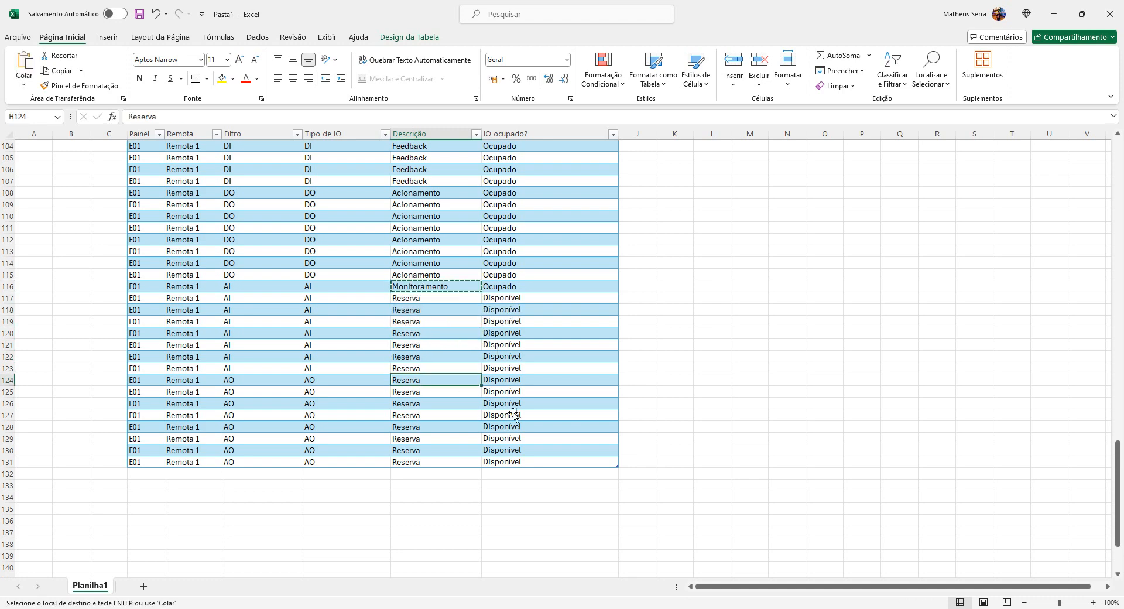
text(Refe)
key(BackSpace)
key(BackSpace)
key(BackSpace)
text(ref)
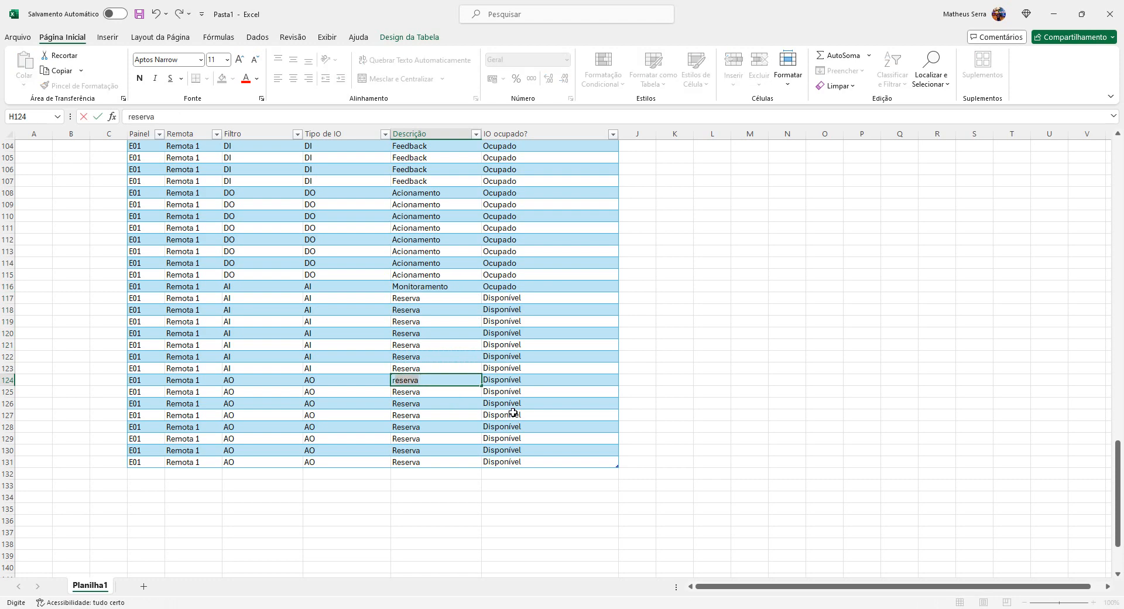
text(Referência de veloc)
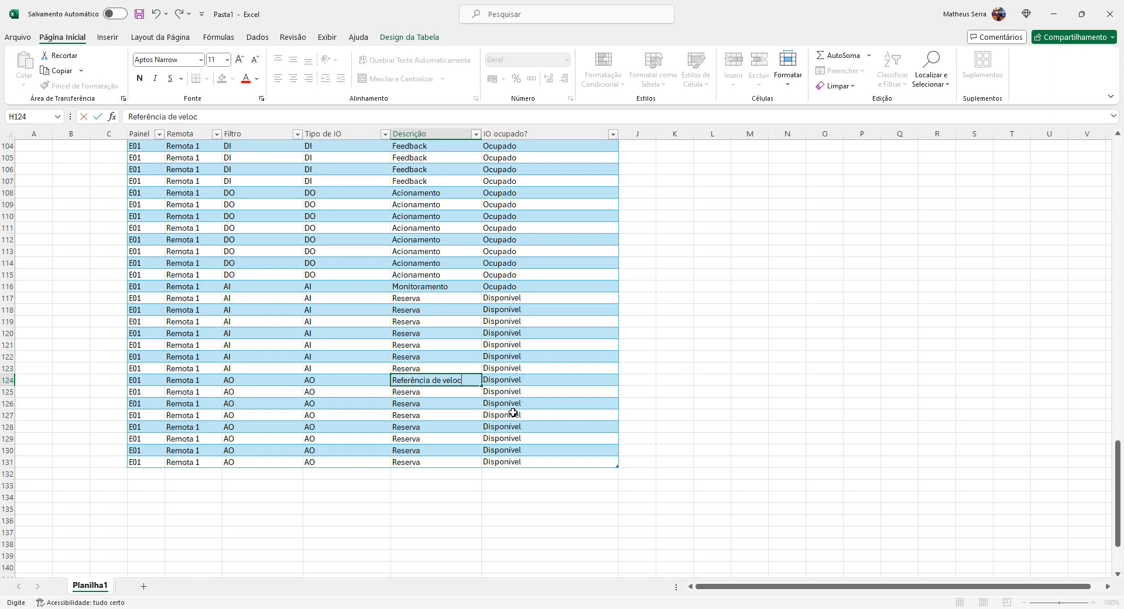
text(idade)
key(Return)
Step: Copy the "Referência de velocidade" description into the next three AO rows of panel E01, cells H125 to H127
click(449, 380)
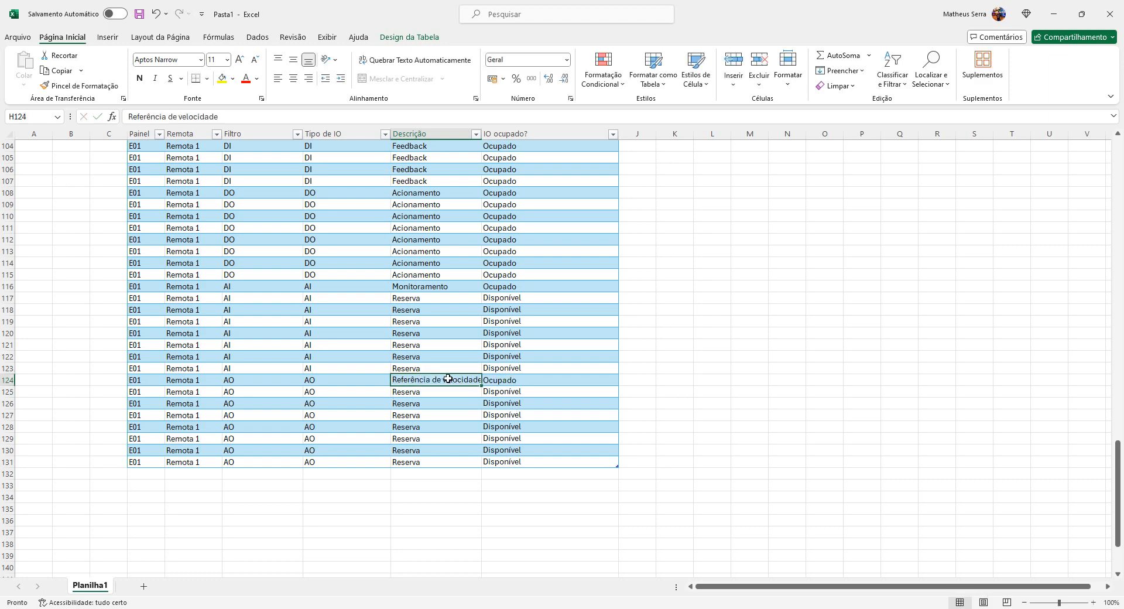
key(ctrl+c)
drag(438, 392, 442, 415)
key(ctrl+v)
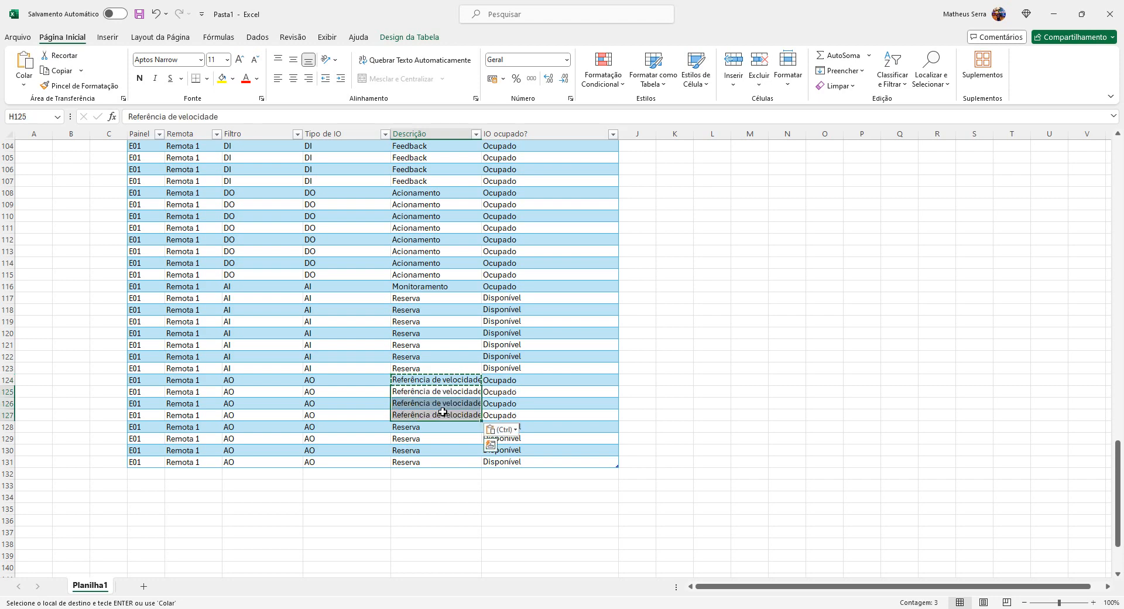
key(Escape)
scroll(472, 458, up, 20)
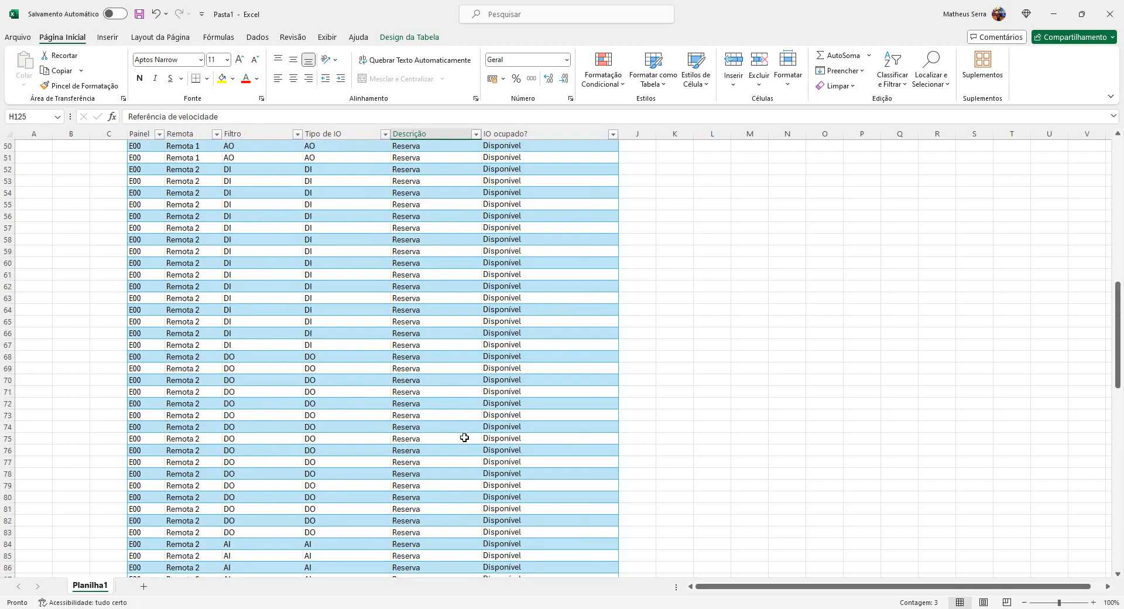
scroll(434, 410, up, 5)
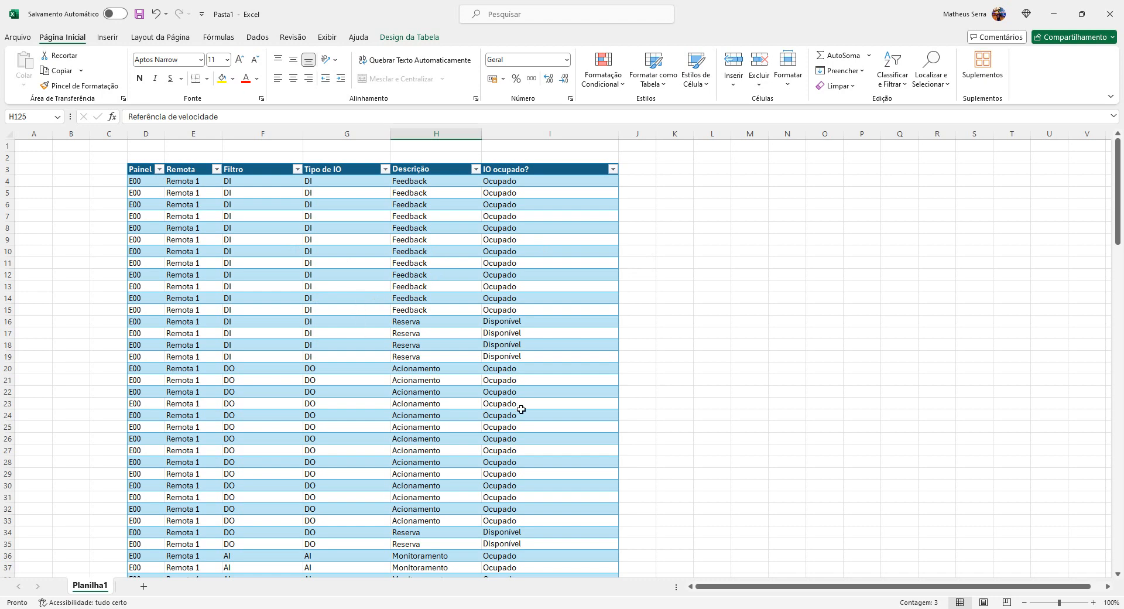
click(416, 38)
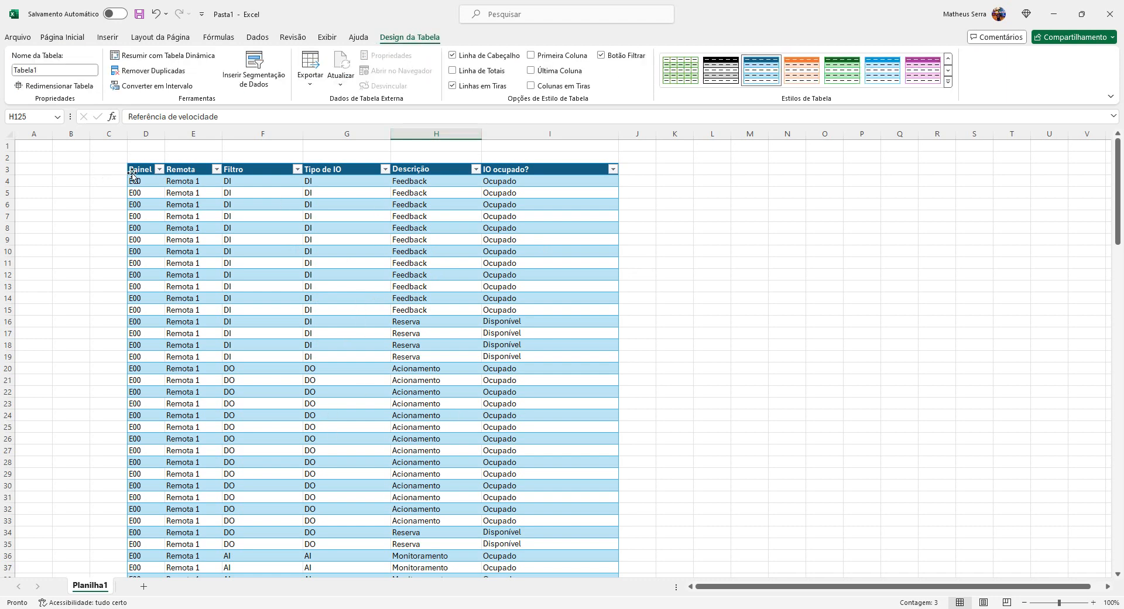
click(725, 215)
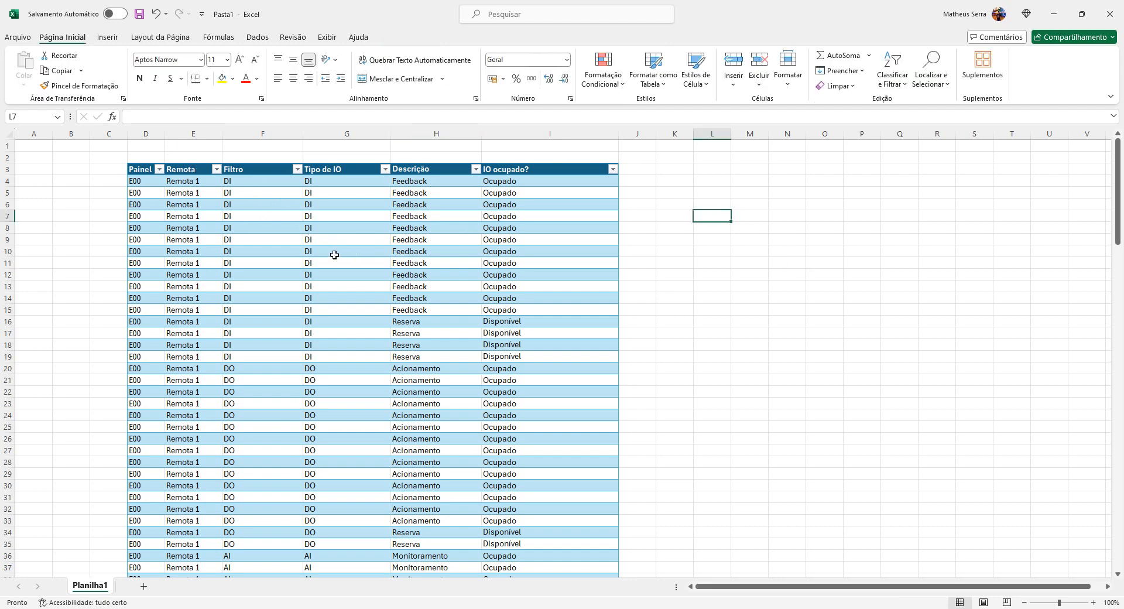
click(755, 215)
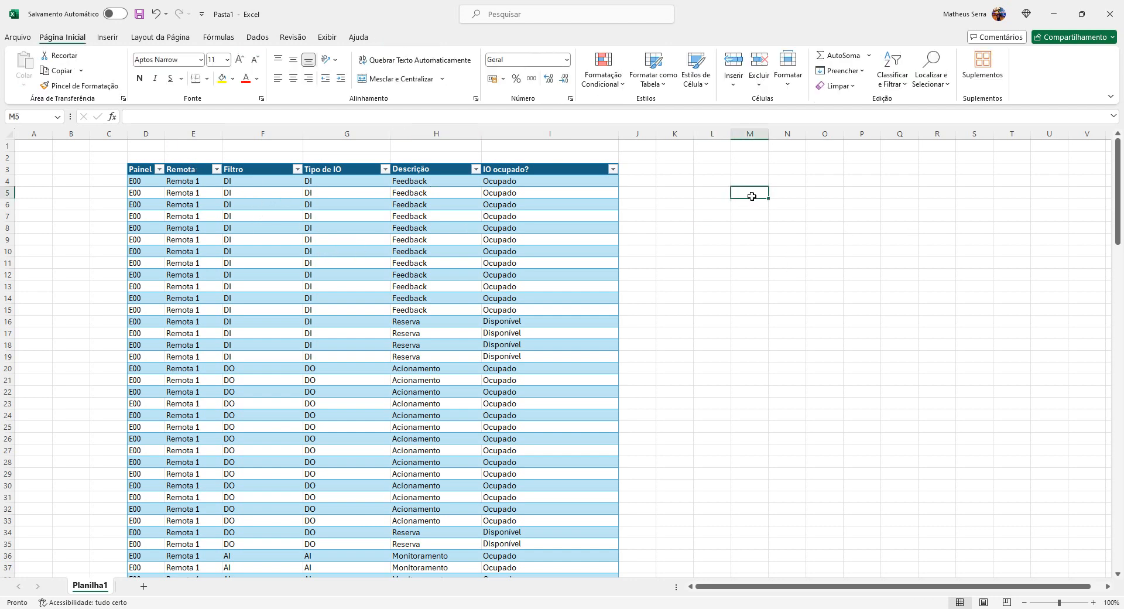
click(750, 230)
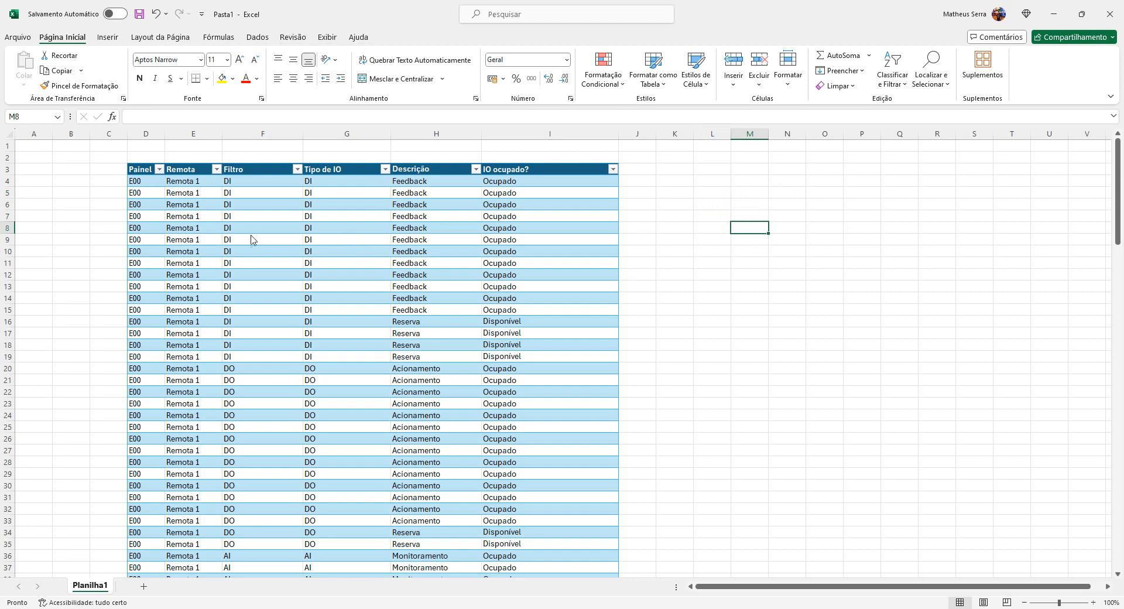
Step: Apply the green banded table style to the IO table on Planilha1
click(261, 287)
click(412, 37)
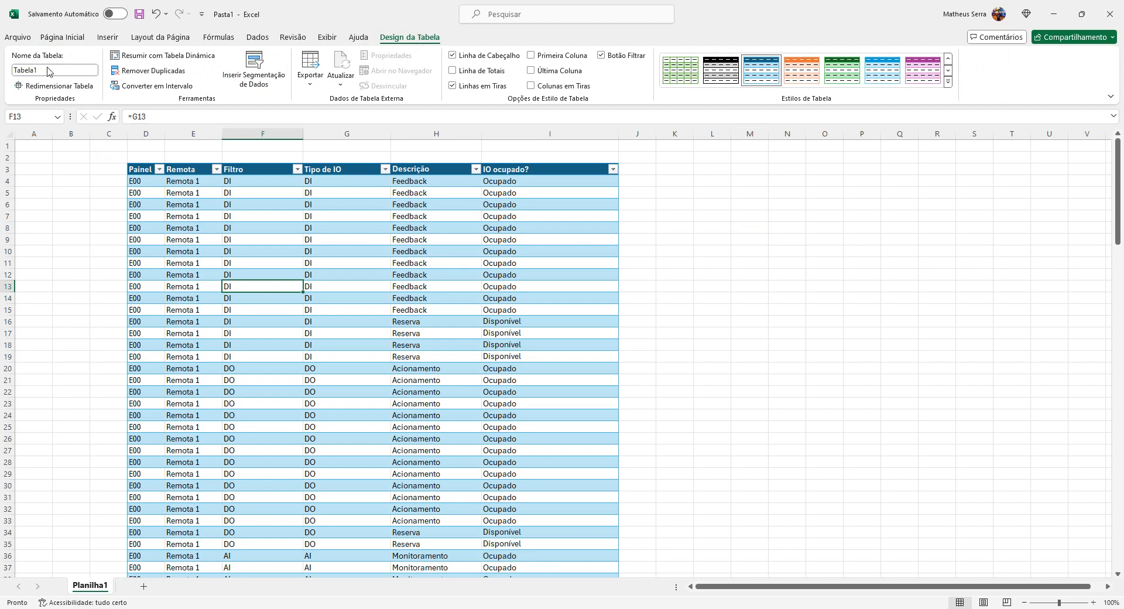
click(802, 70)
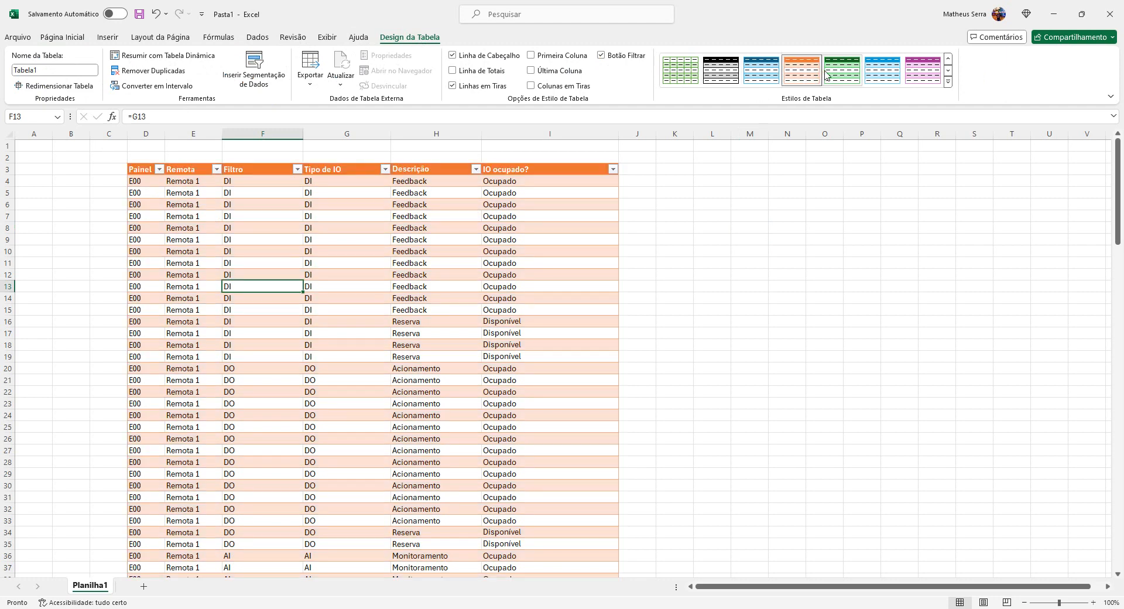
click(827, 73)
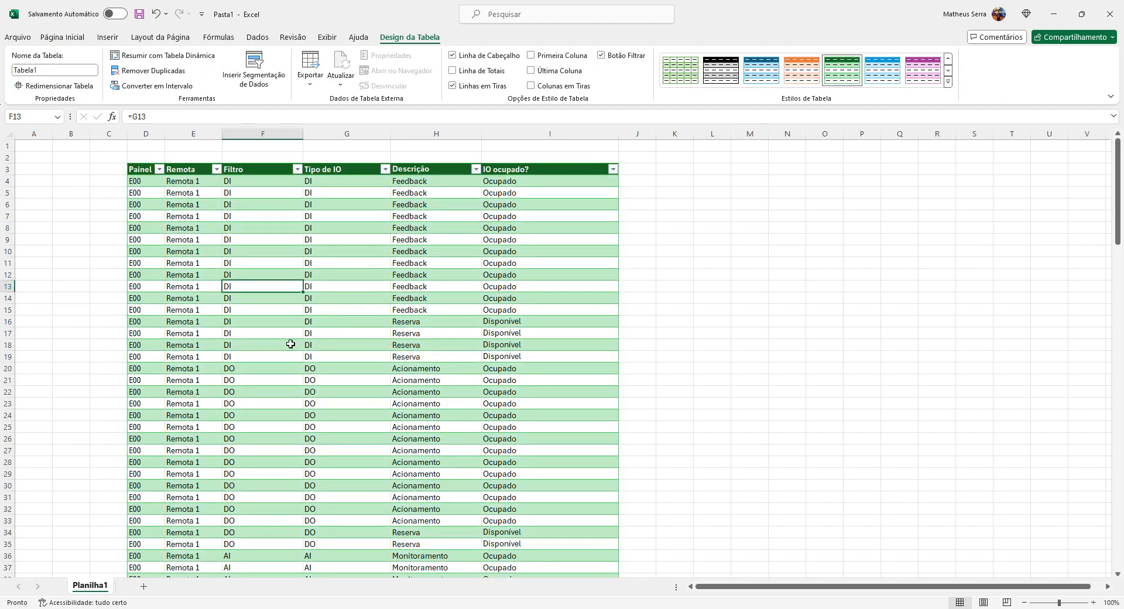
Step: Add a new worksheet after Planilha1 and select its cell C3
click(143, 587)
click(113, 170)
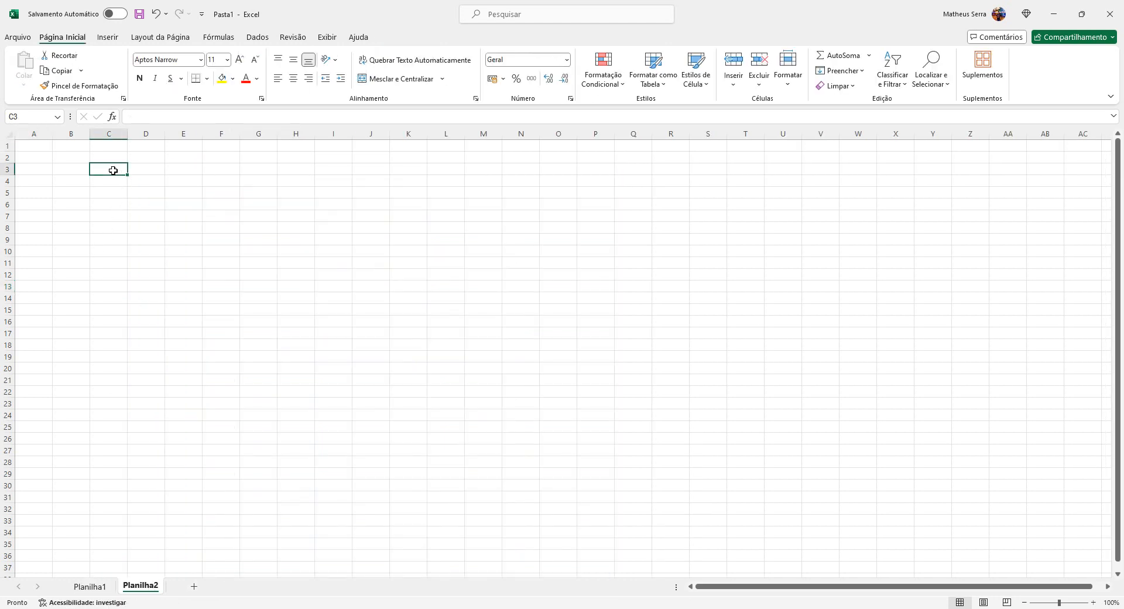
click(107, 39)
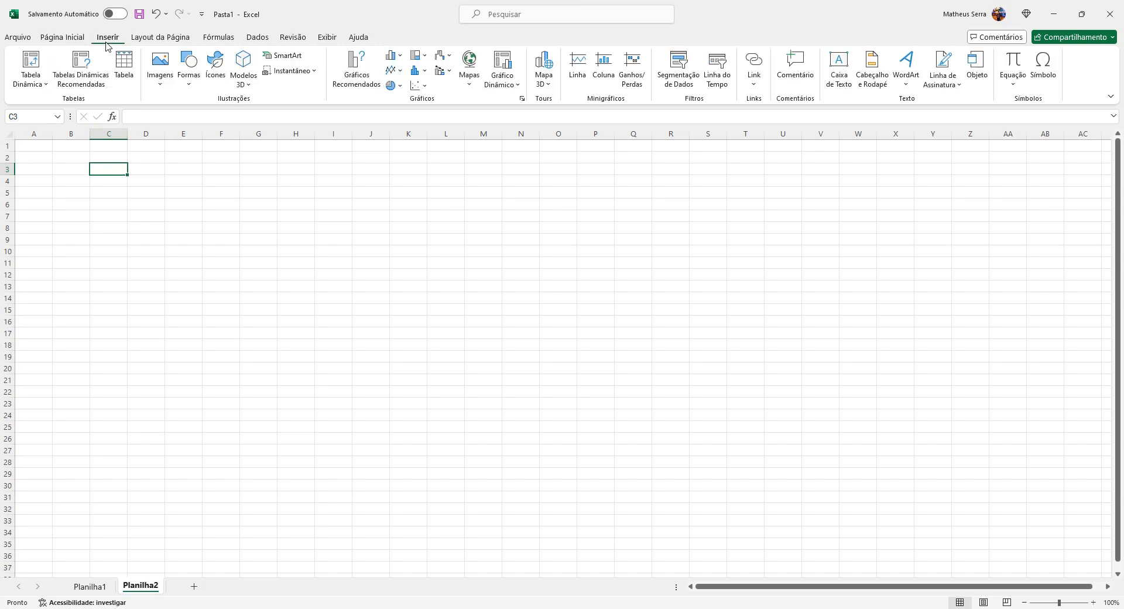
click(46, 66)
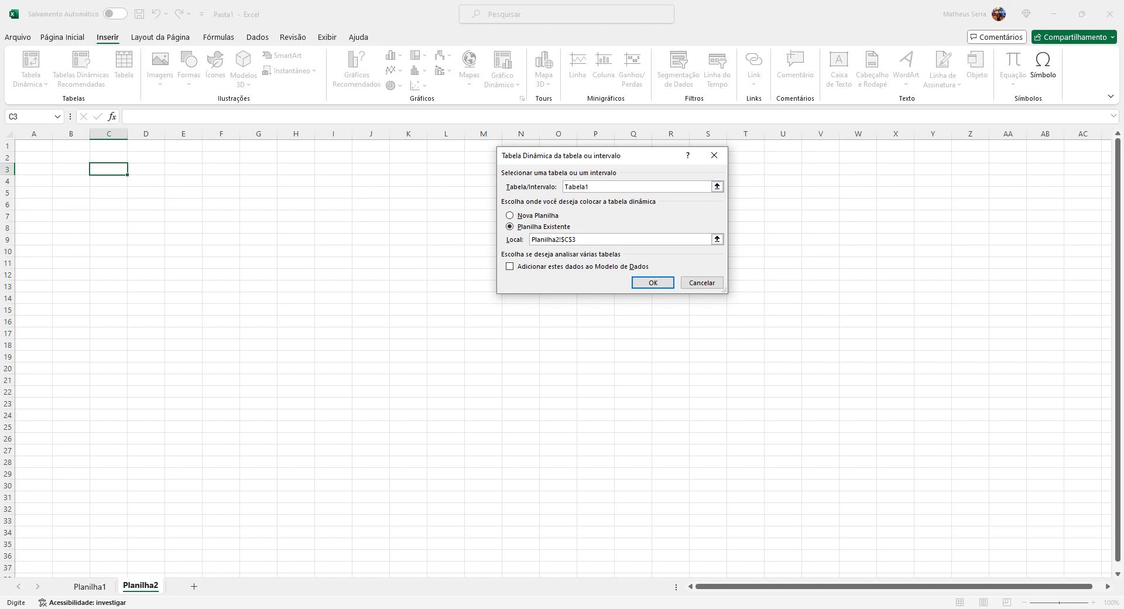
click(697, 284)
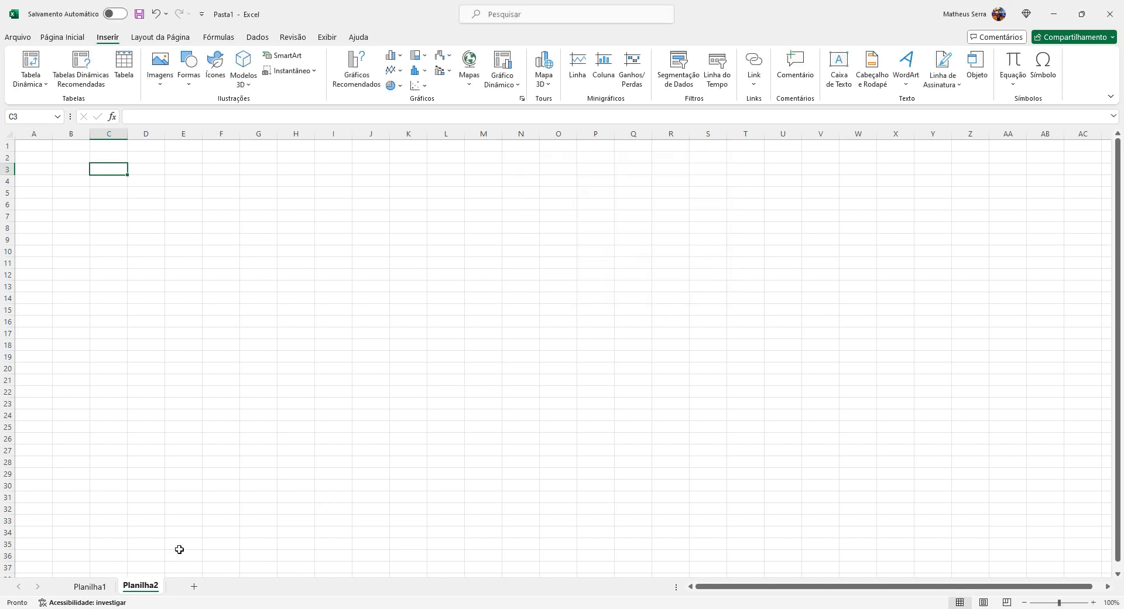
Step: Check the name of the IO table on Planilha1
click(97, 586)
click(185, 296)
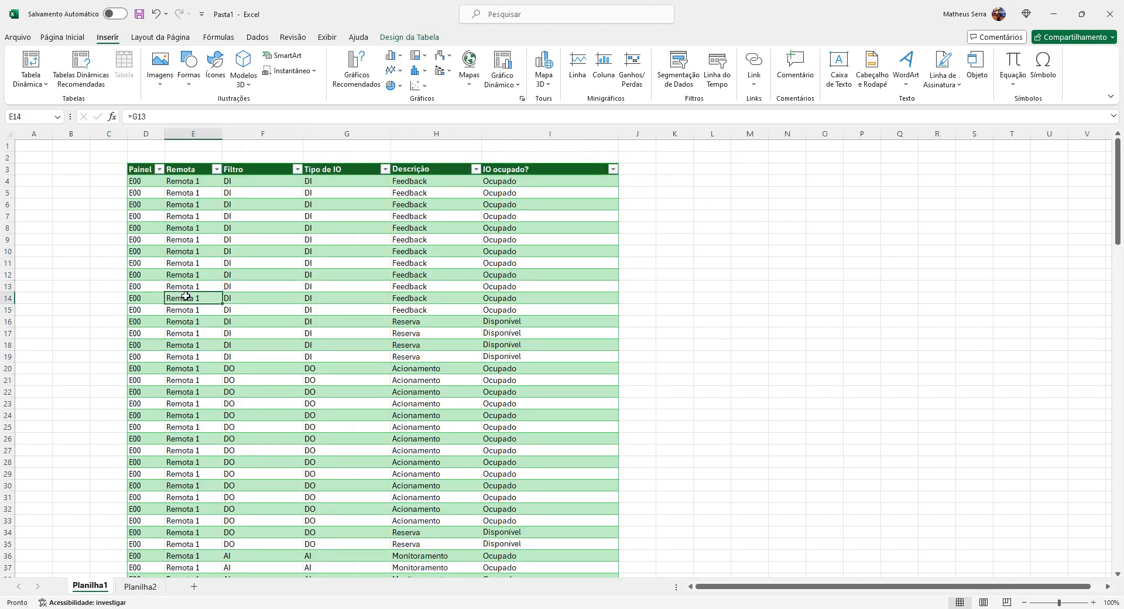
click(437, 38)
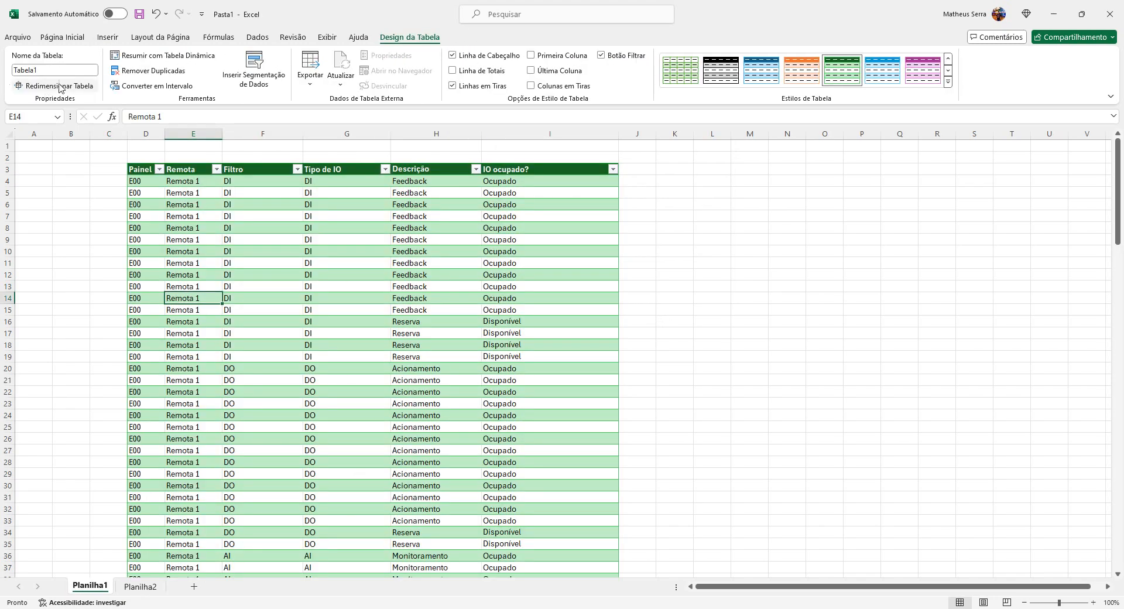
Step: Insert a pivot table based on Tabela1 at cell C3 of the existing sheet Planilha2
click(140, 586)
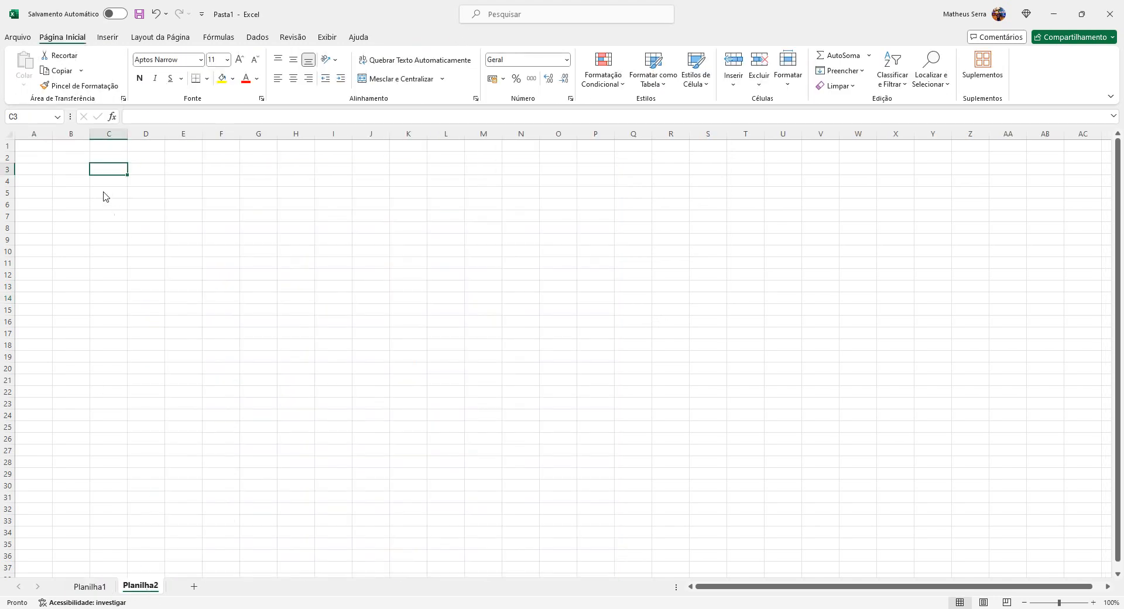
click(107, 37)
click(38, 61)
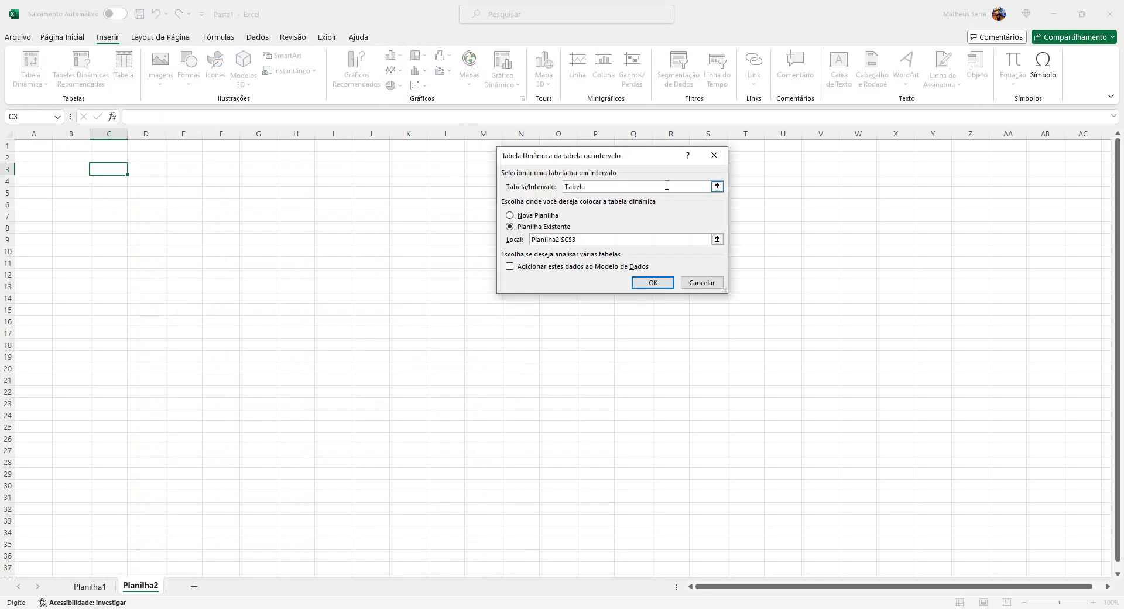
text(Tabela1)
click(650, 283)
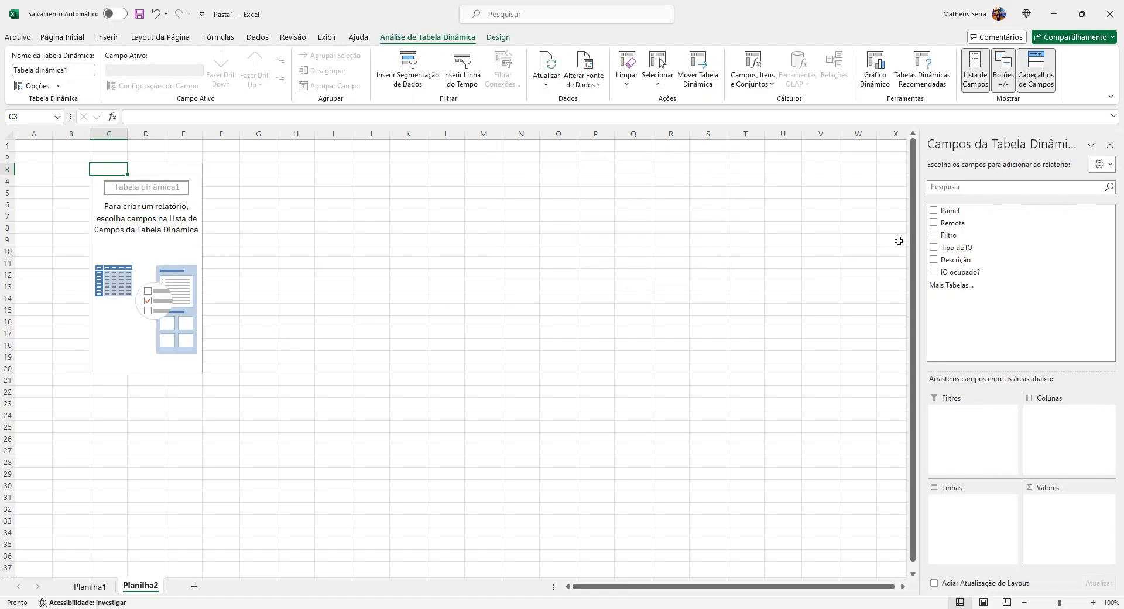
Step: Add the Painel and Remota fields as report filters of the pivot table
drag(914, 237, 814, 238)
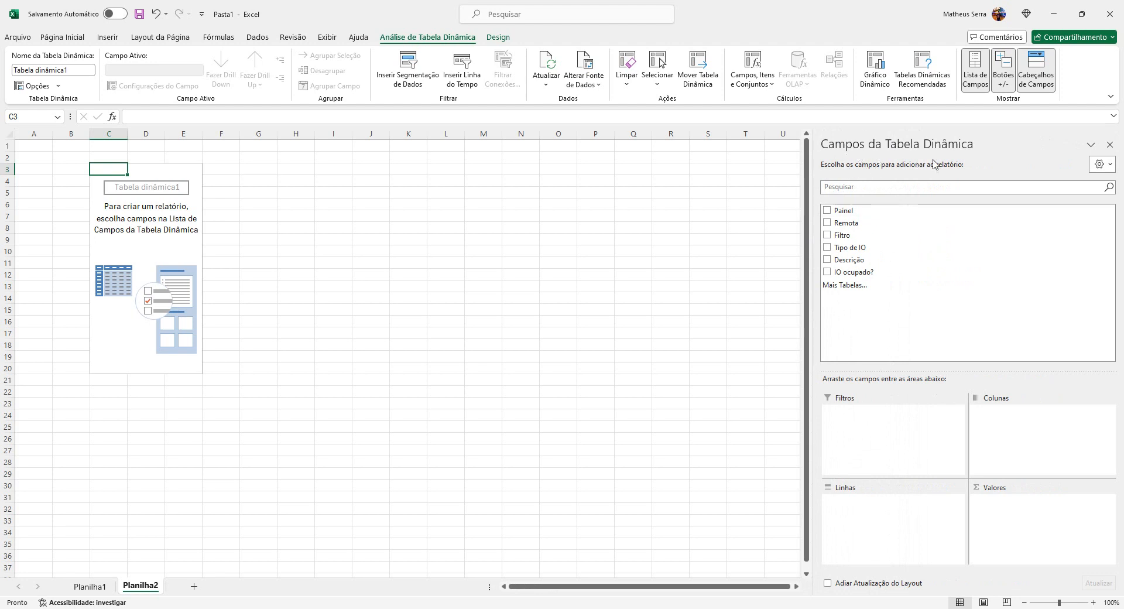
drag(841, 212, 862, 411)
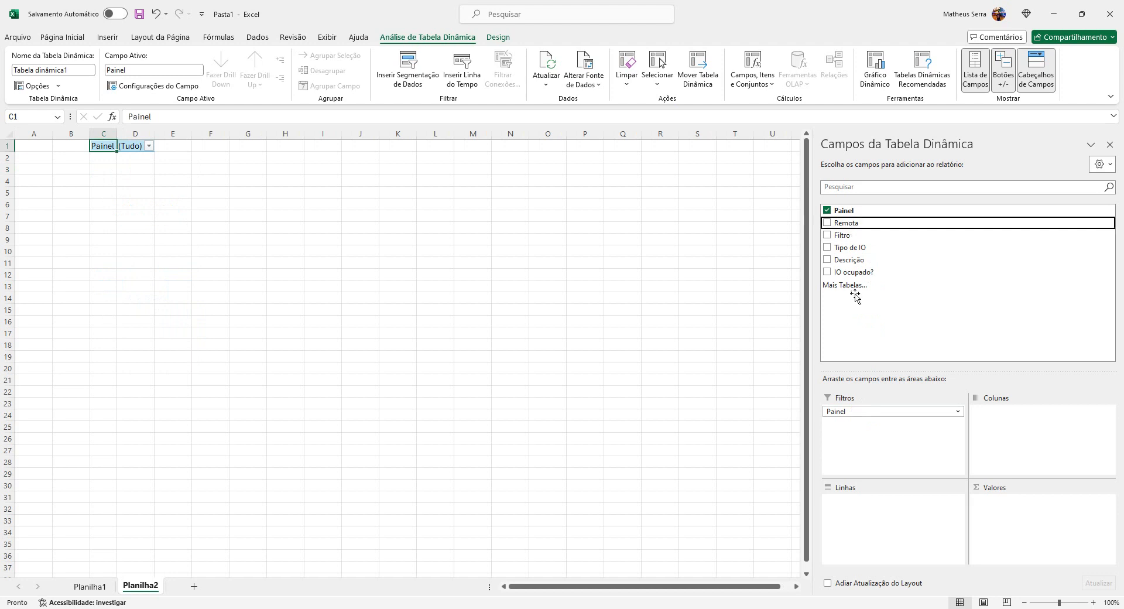
drag(855, 296, 862, 427)
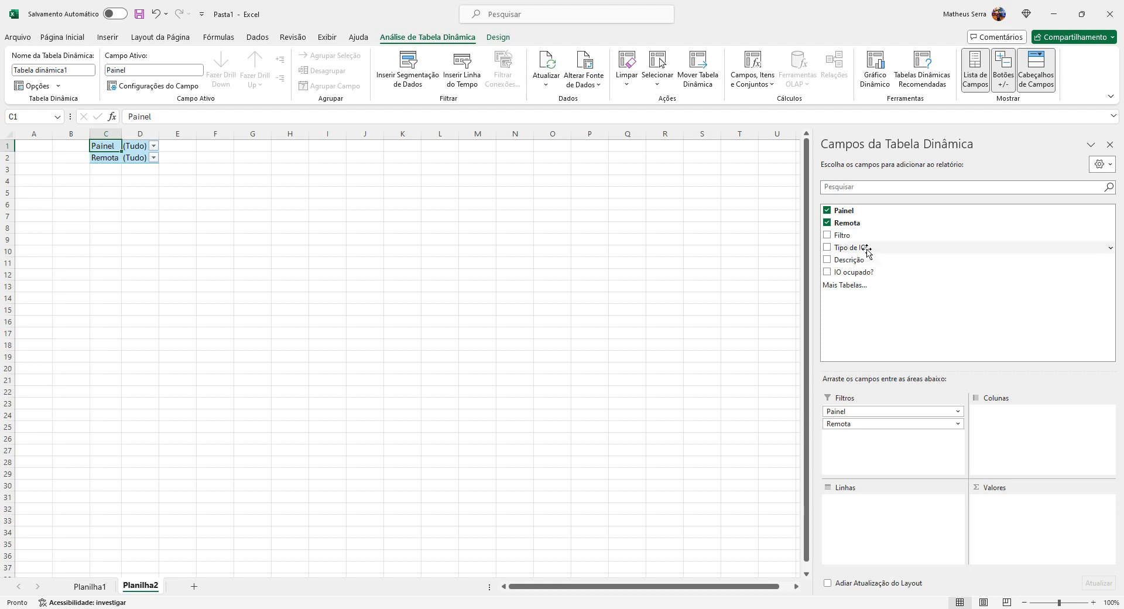
Step: Set Filtro as the pivot table's row field and the count of Tipo de IO as its value
drag(865, 250, 891, 498)
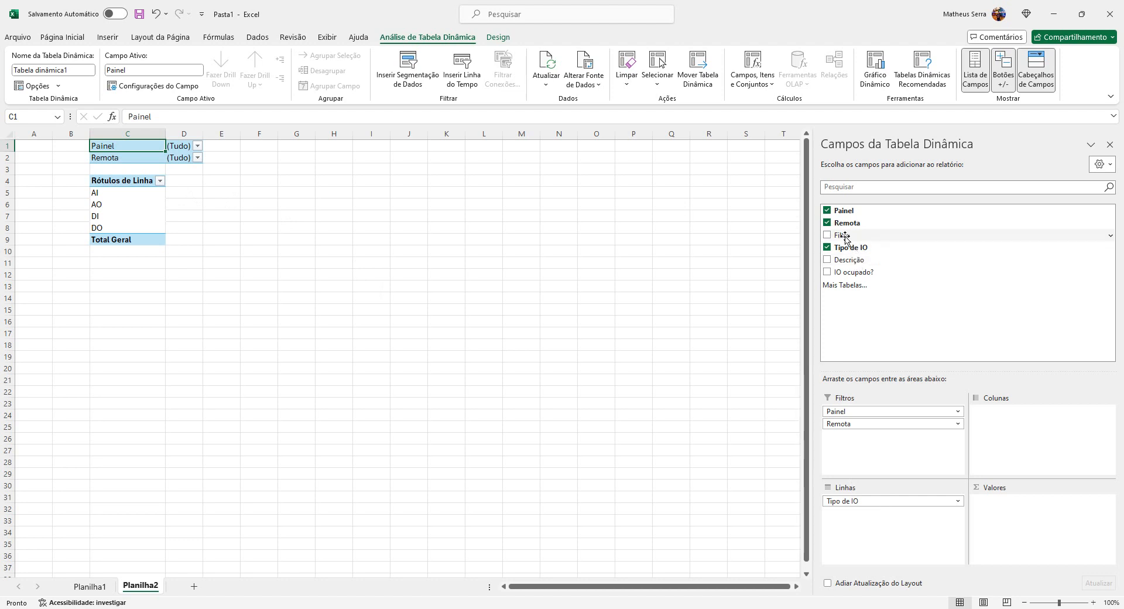
drag(845, 237, 869, 514)
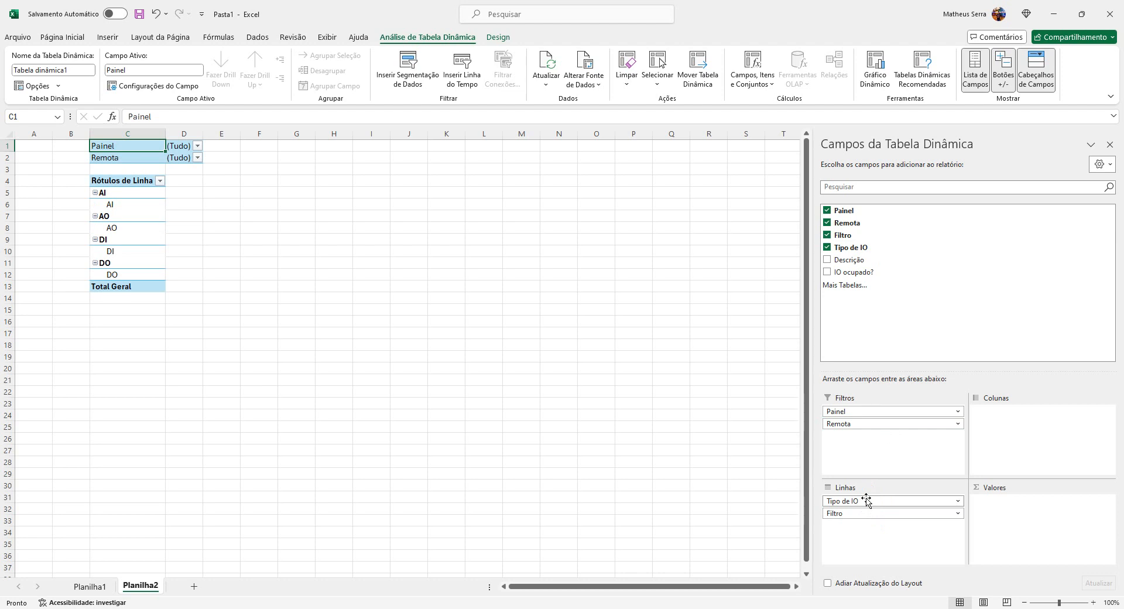
drag(865, 500, 998, 503)
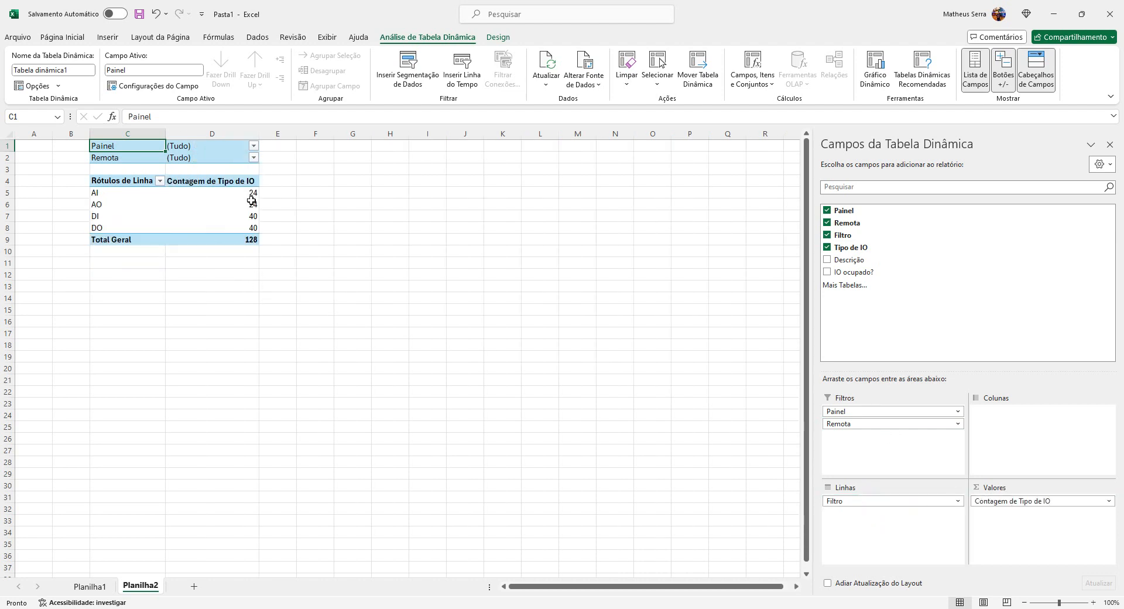
Step: Review the count for each IO type in the pivot table and close its field list
click(220, 218)
click(222, 226)
click(224, 206)
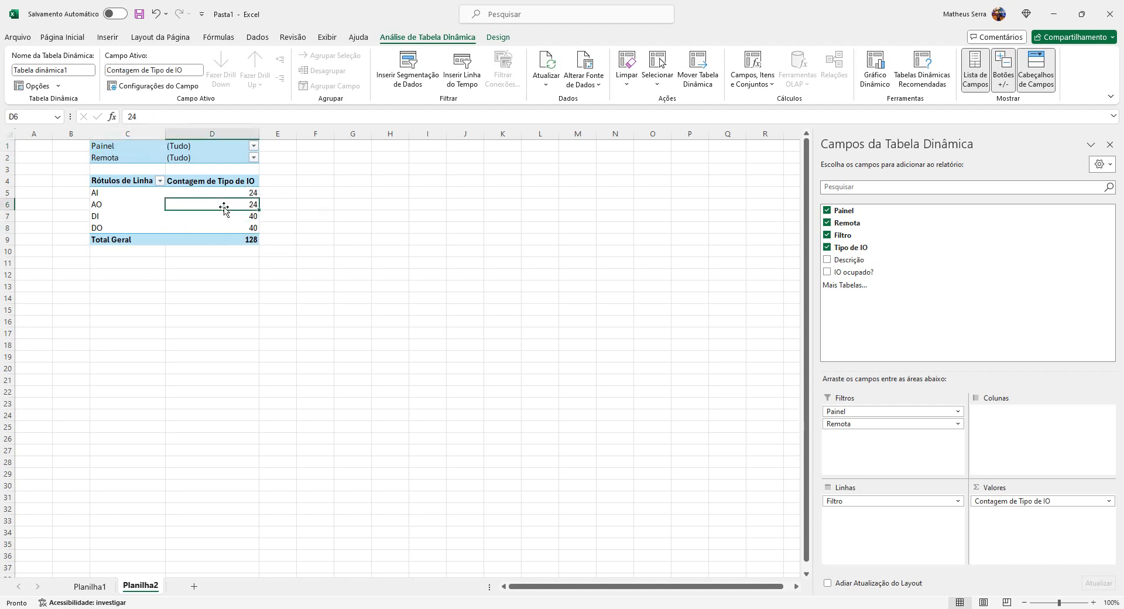
click(225, 194)
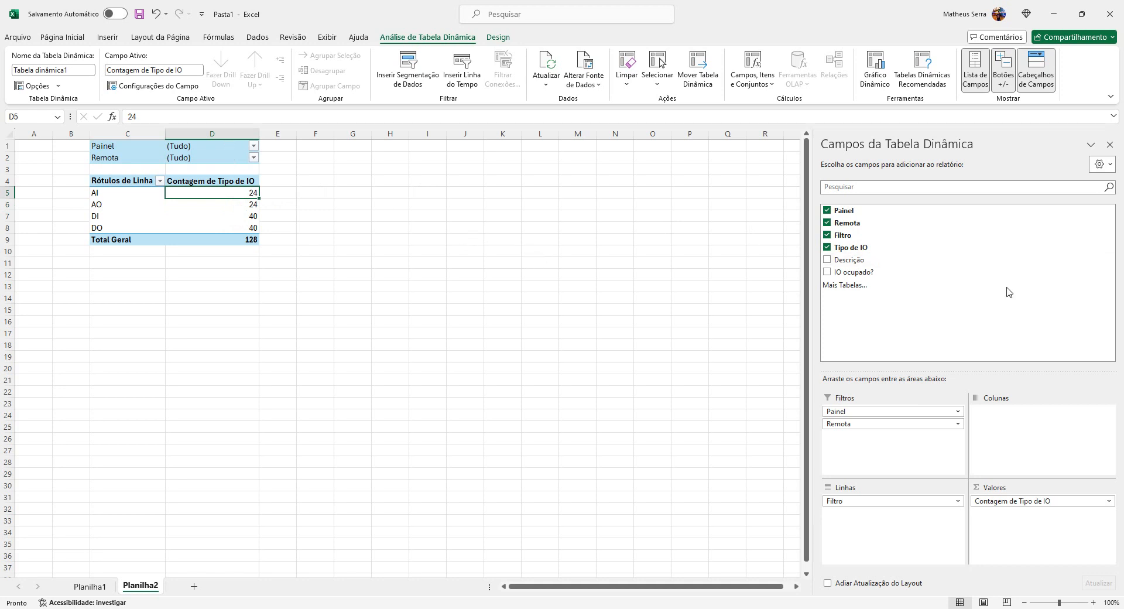
click(1110, 145)
click(158, 274)
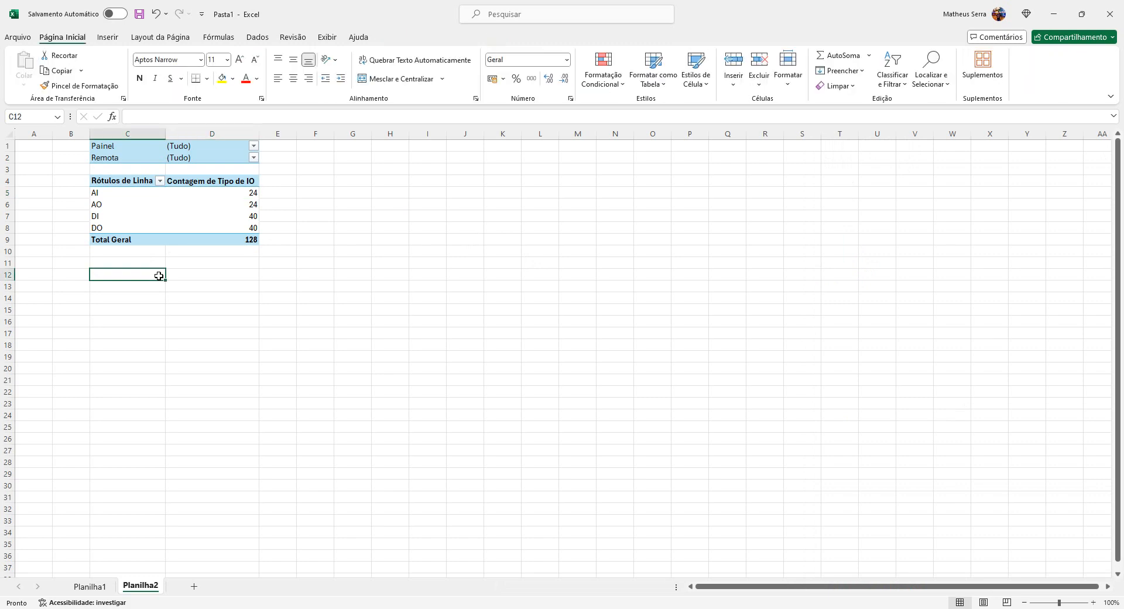
Step: Insert slicers for the Painel and Remota fields of the pivot table
click(153, 211)
click(234, 204)
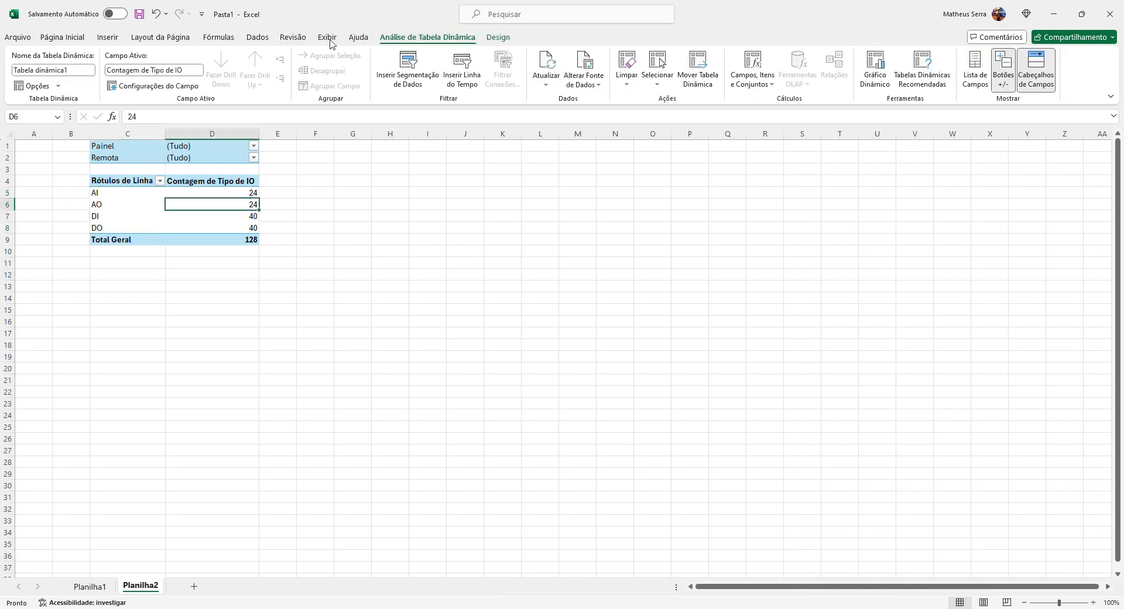
click(420, 62)
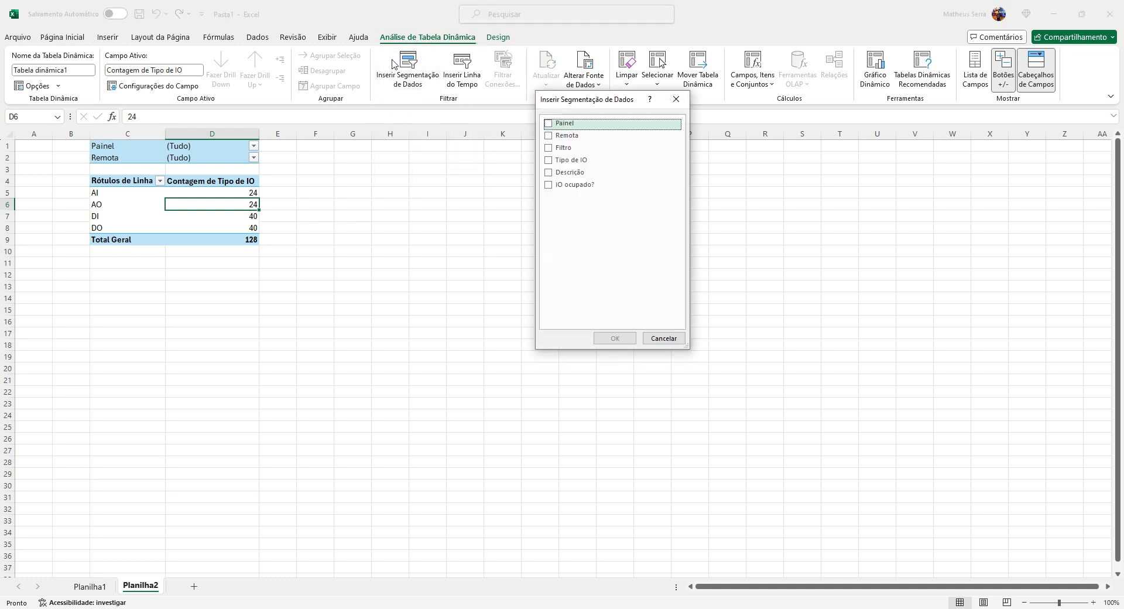
click(549, 124)
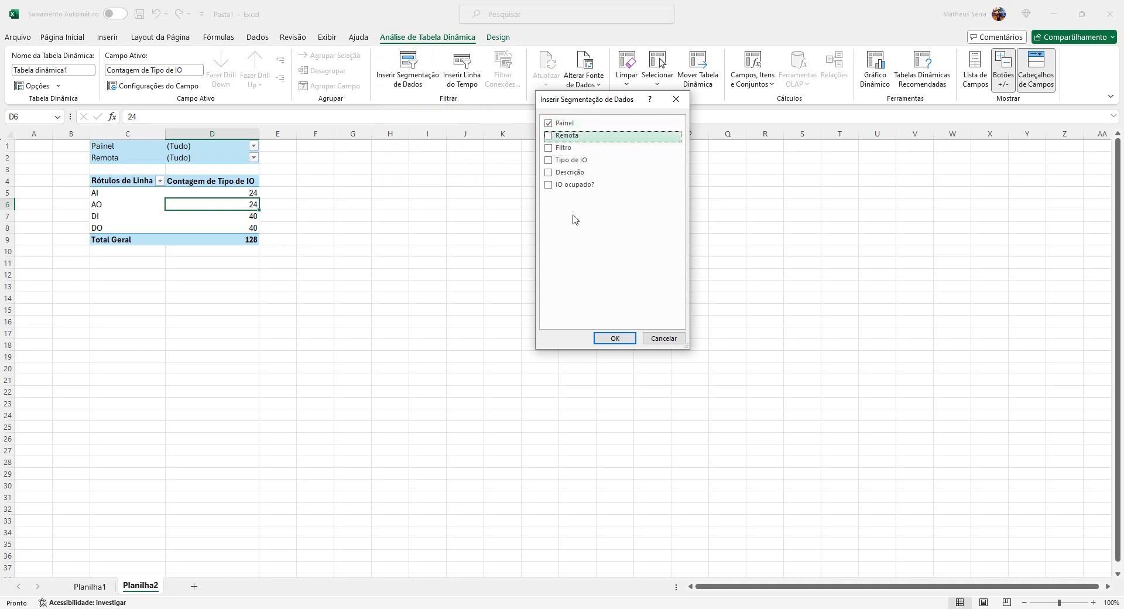
click(550, 136)
click(615, 339)
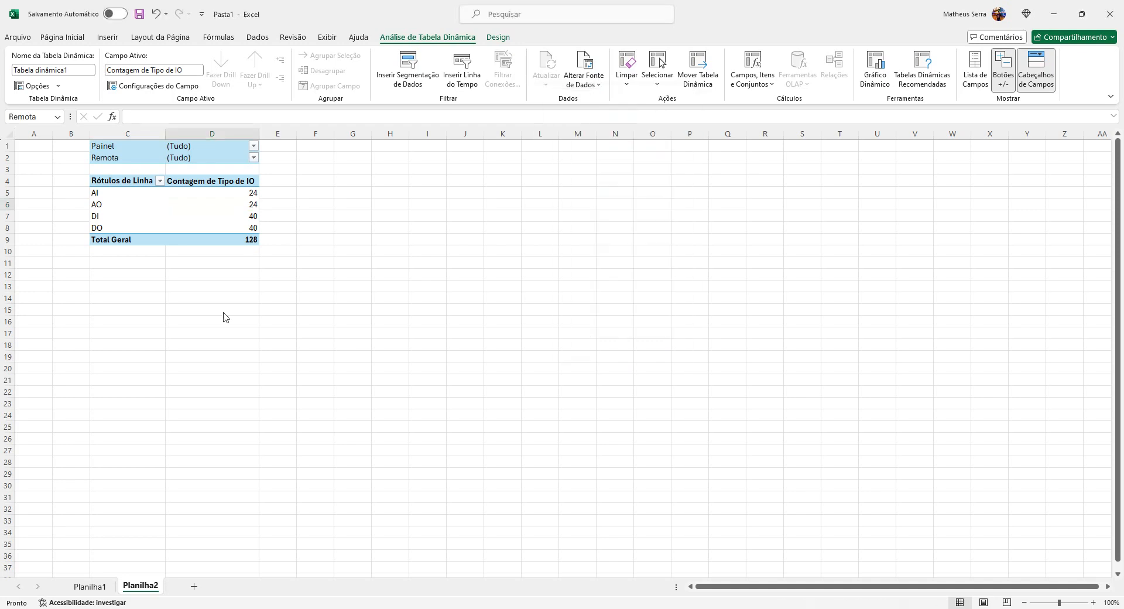
Step: Move the Painel and Remota slicers side by side beneath the pivot table
drag(513, 278, 50, 288)
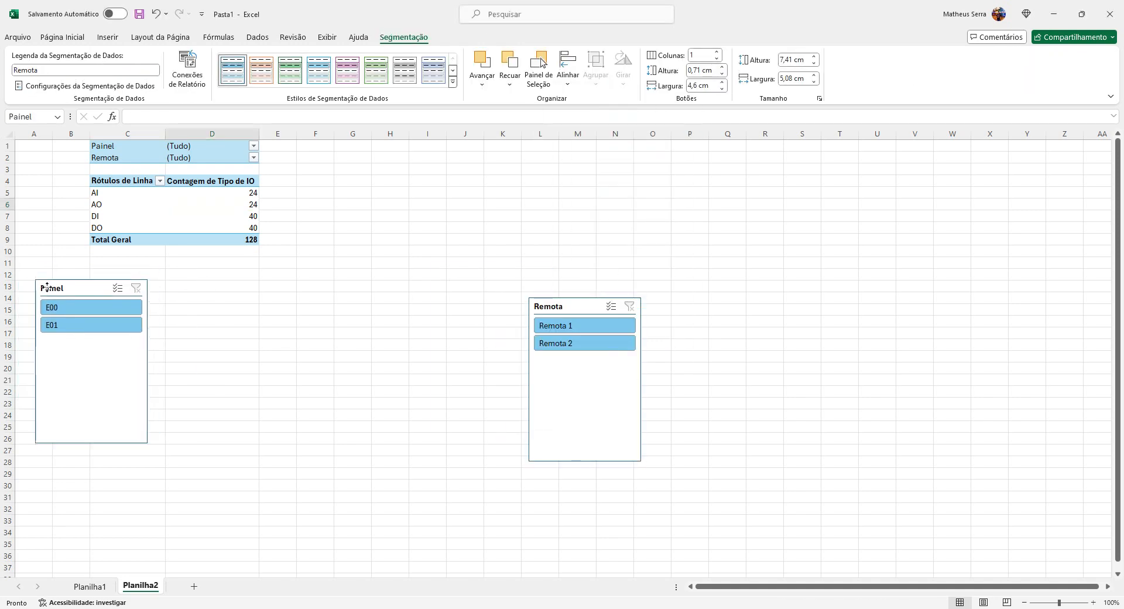
click(557, 305)
drag(558, 305, 181, 293)
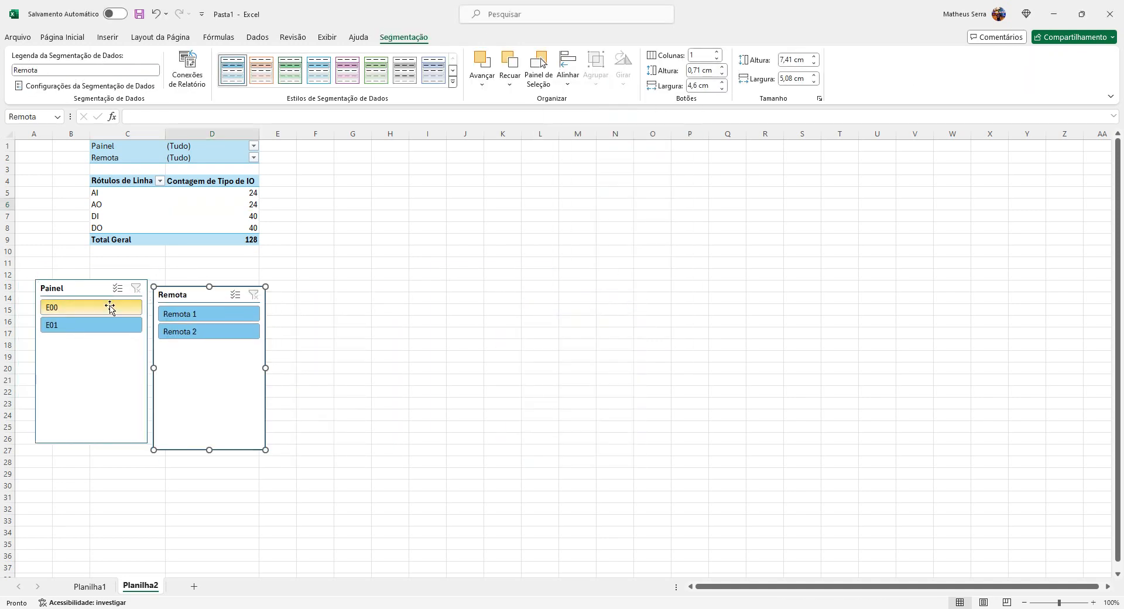
Step: Filter the pivot table to panel E00 with the slicers and compare the counts of Remota 1 and Remota 2
click(108, 308)
click(194, 319)
click(195, 333)
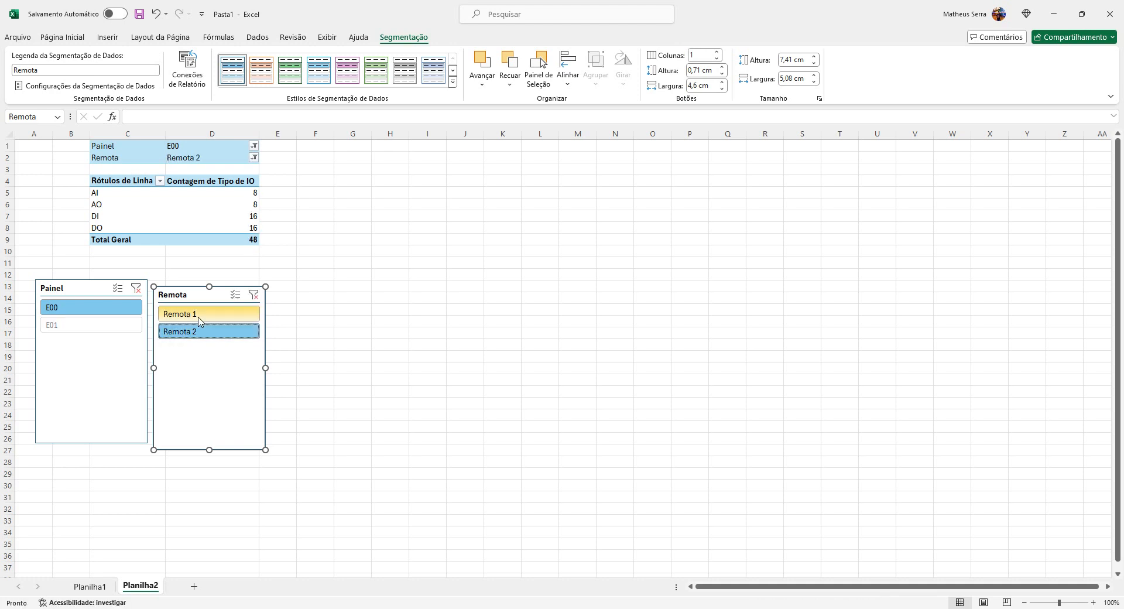
click(198, 317)
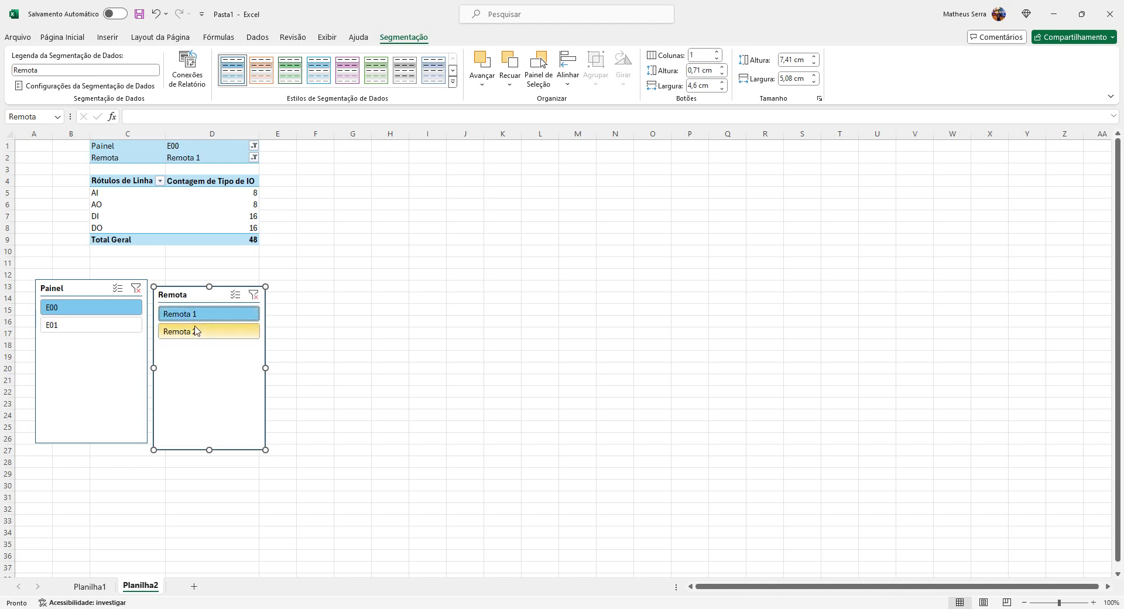
click(195, 330)
click(195, 315)
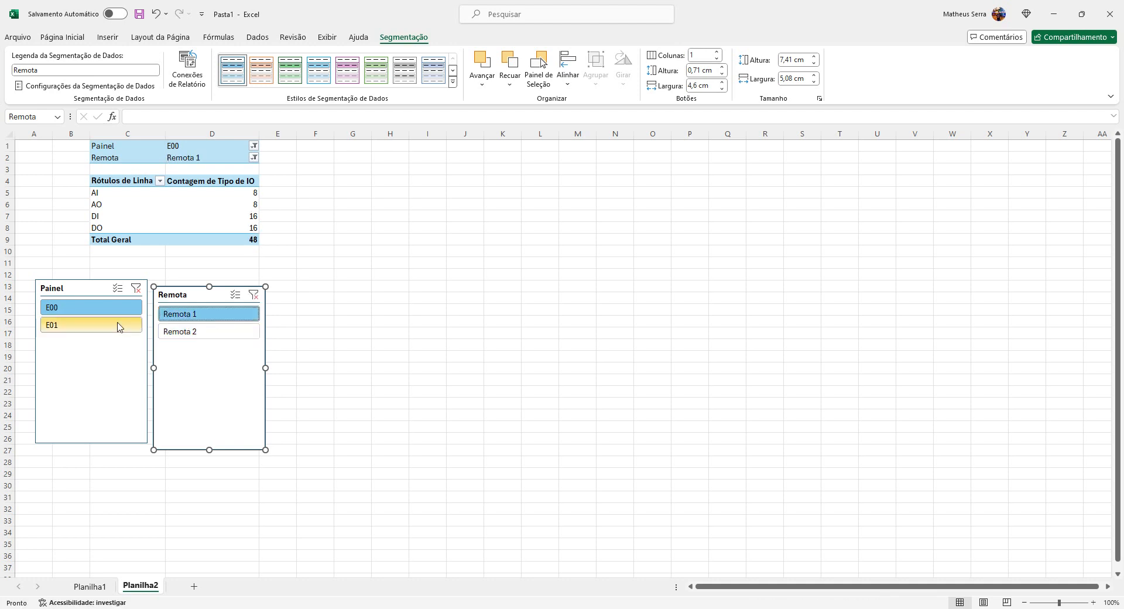
Step: Filter to panel E01, check Remota 2 and Remota 1, and compare the Remota 1 counts with those of panel E00
click(117, 325)
click(194, 333)
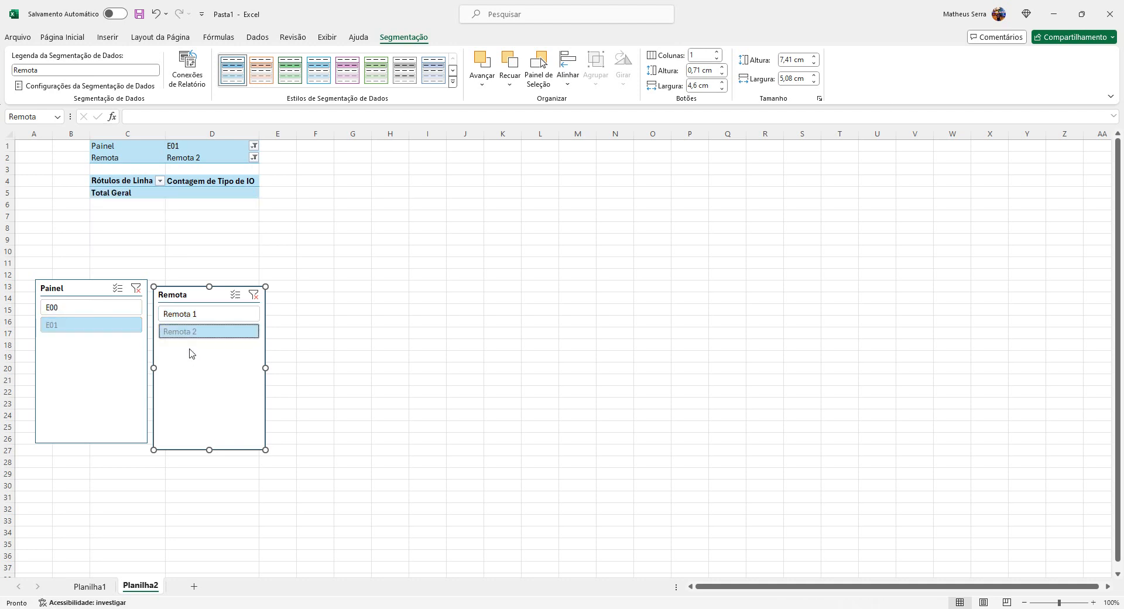
click(188, 314)
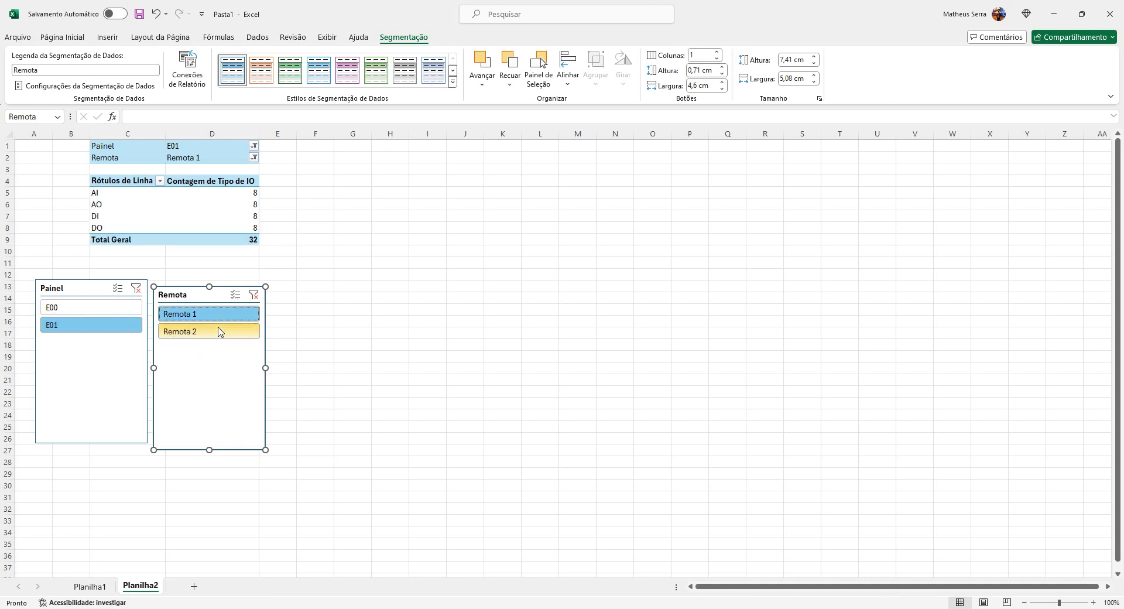
click(88, 308)
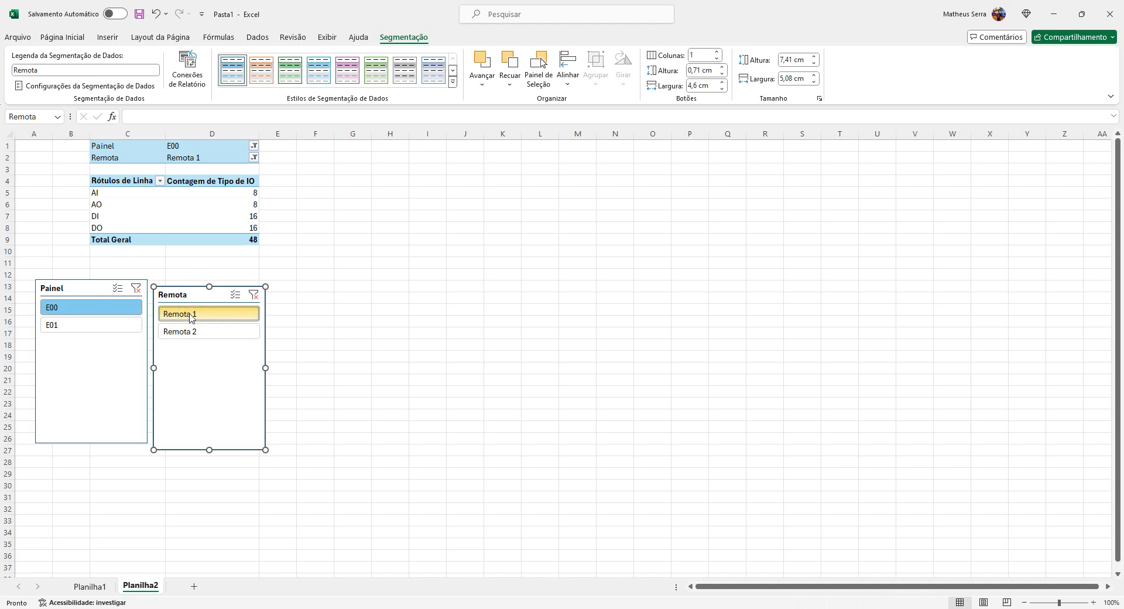
click(124, 326)
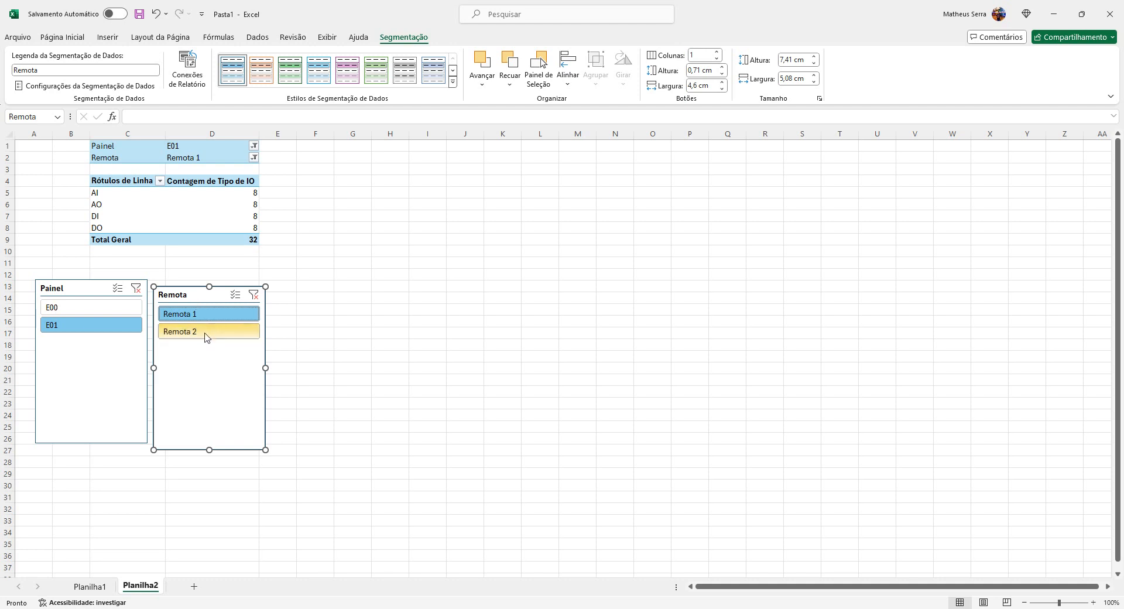
Step: Set the Remota slicer to hide items with no data
right_click(194, 297)
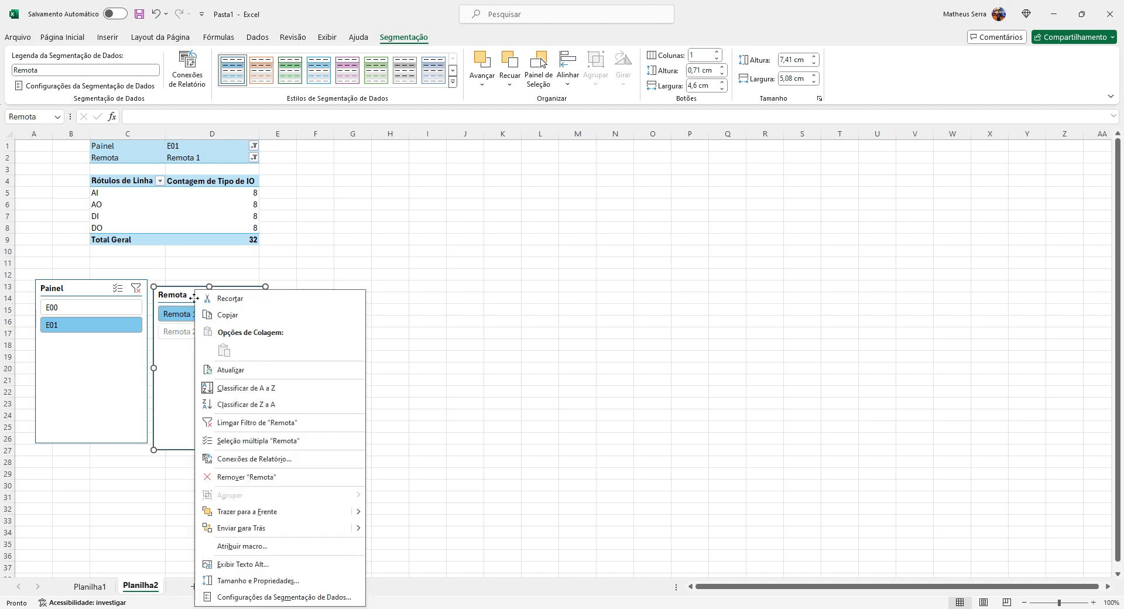
click(299, 596)
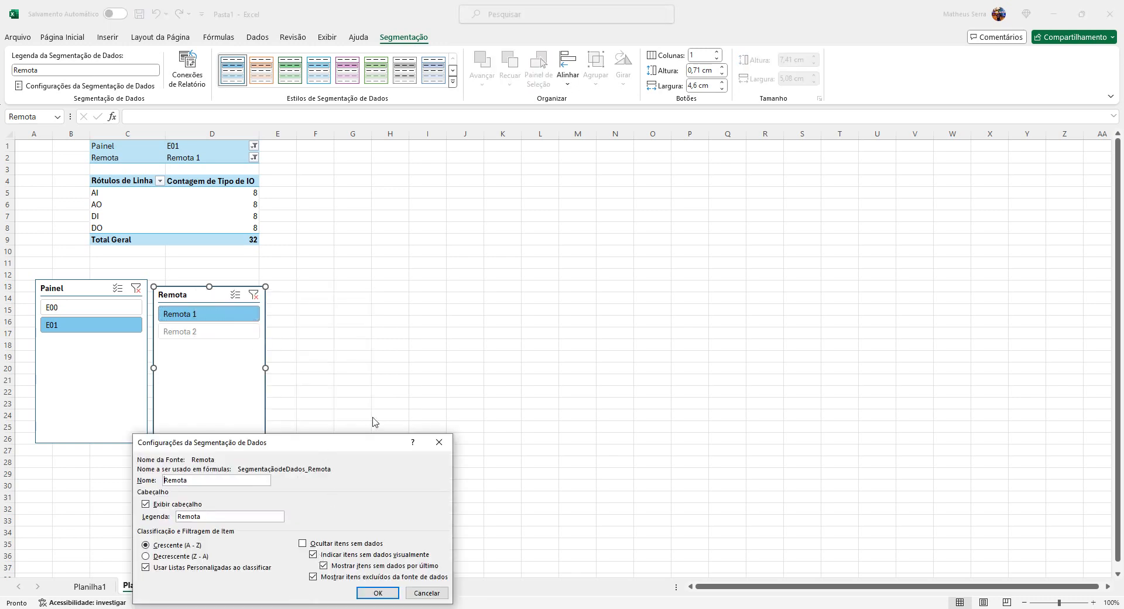
click(521, 385)
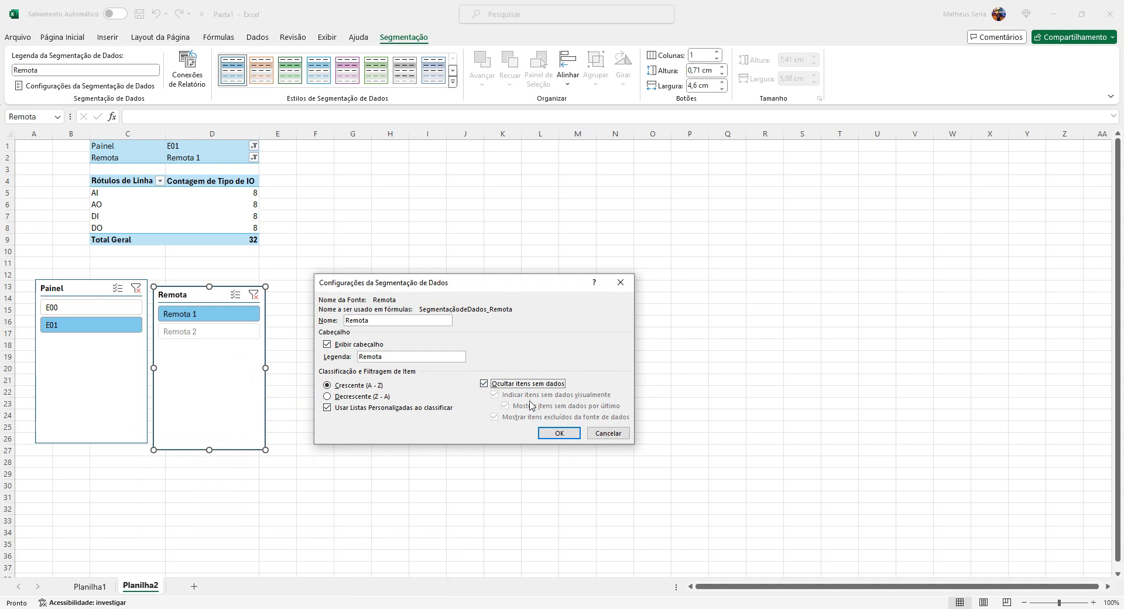
click(559, 433)
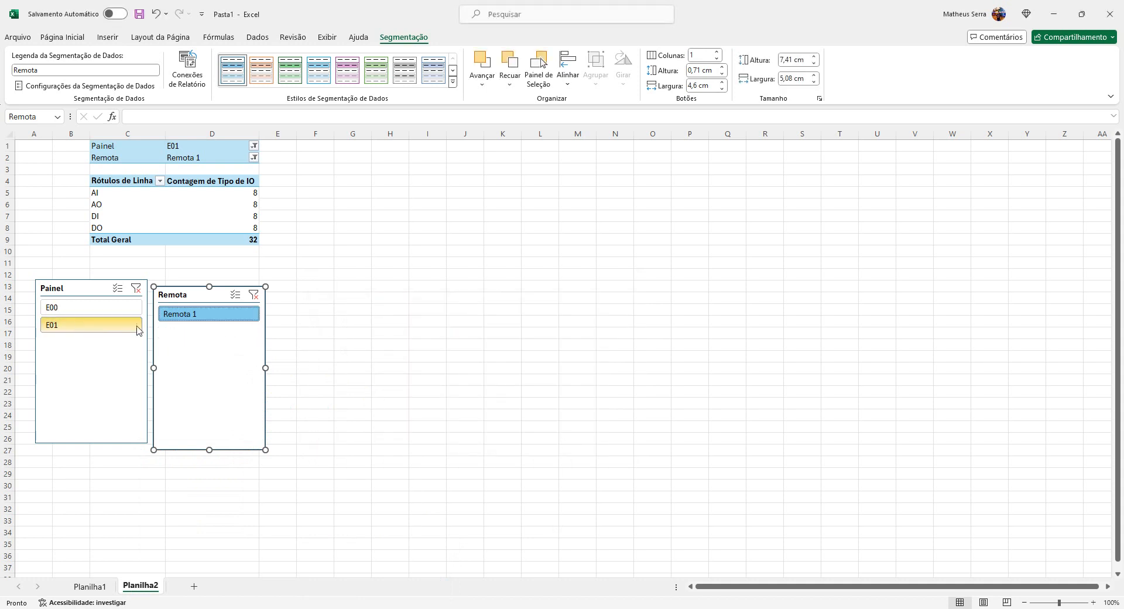
Step: Set the Painel slicer to hide items with no data
click(71, 287)
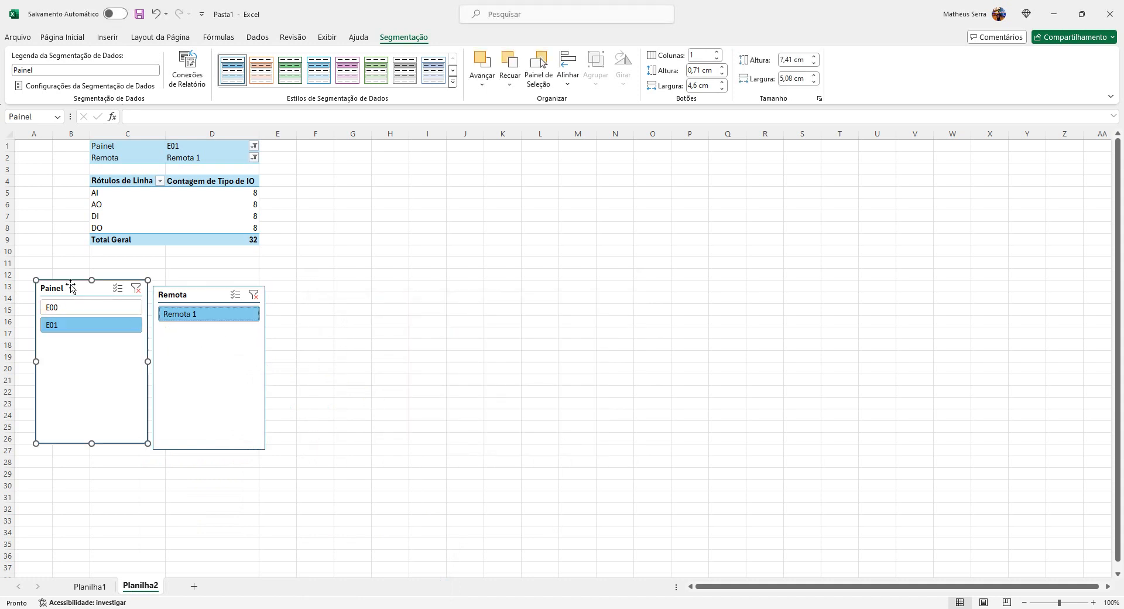
right_click(71, 288)
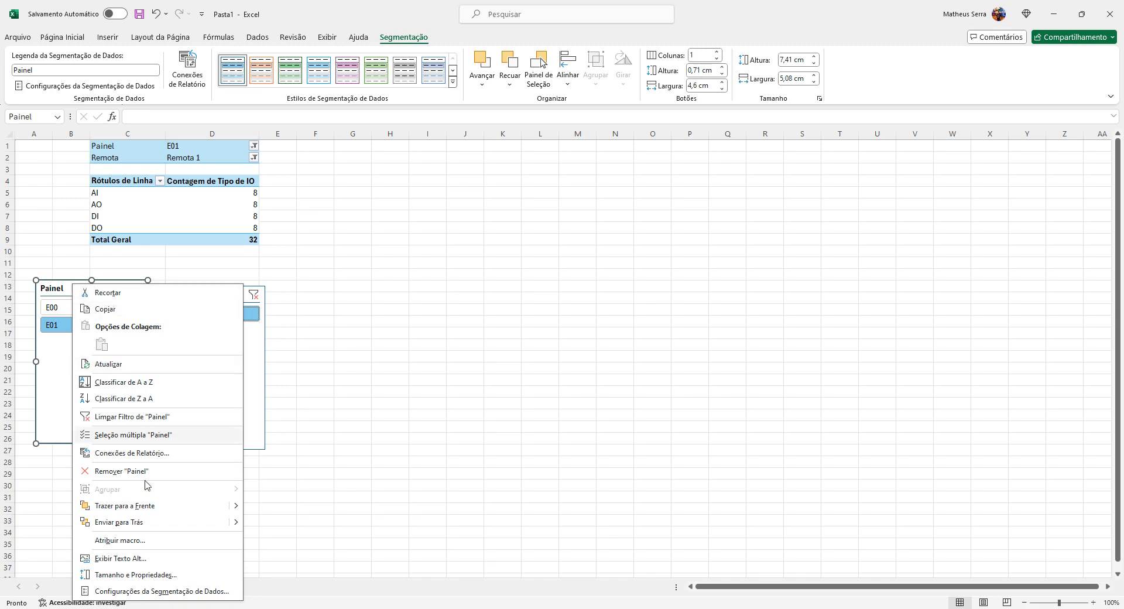
click(168, 592)
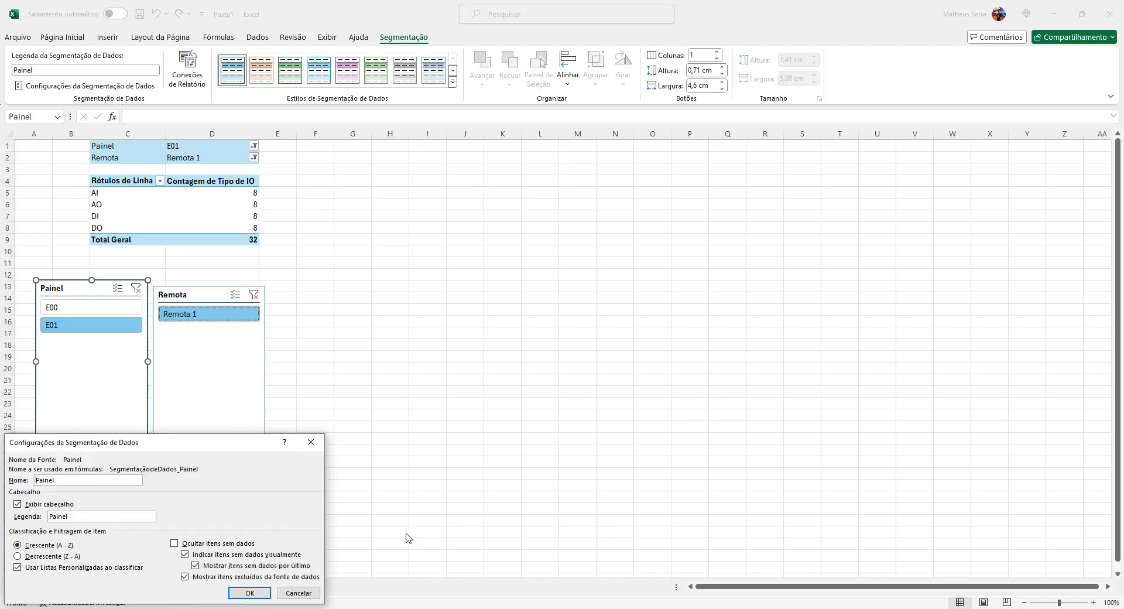
click(174, 543)
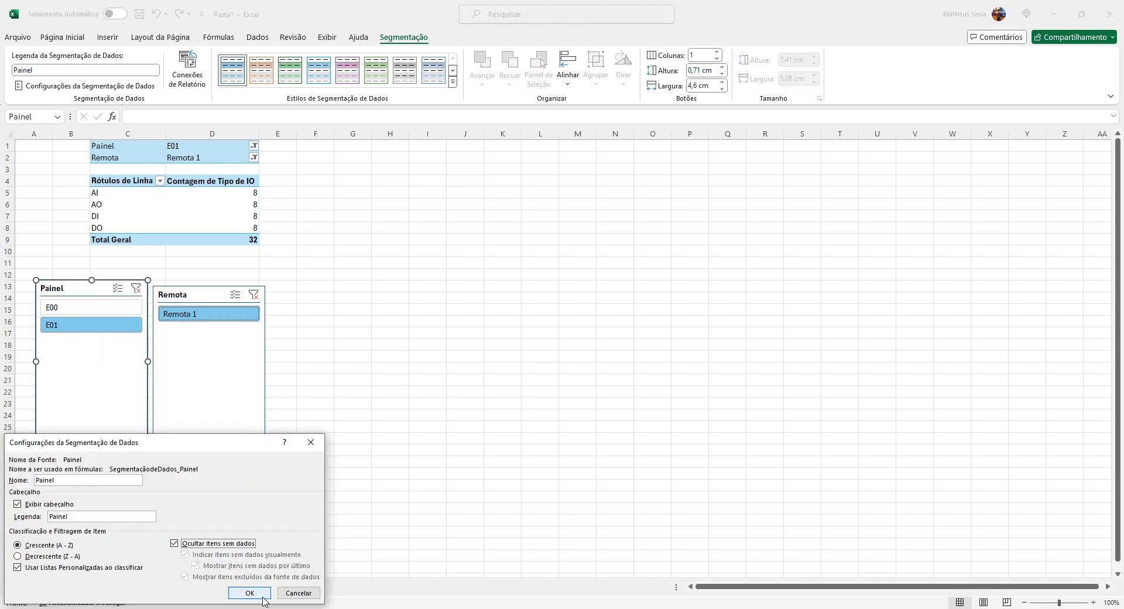
click(249, 592)
Step: Test both slicers by switching panels and remotes, finishing with panel E00 and Remota 1 selected
click(90, 306)
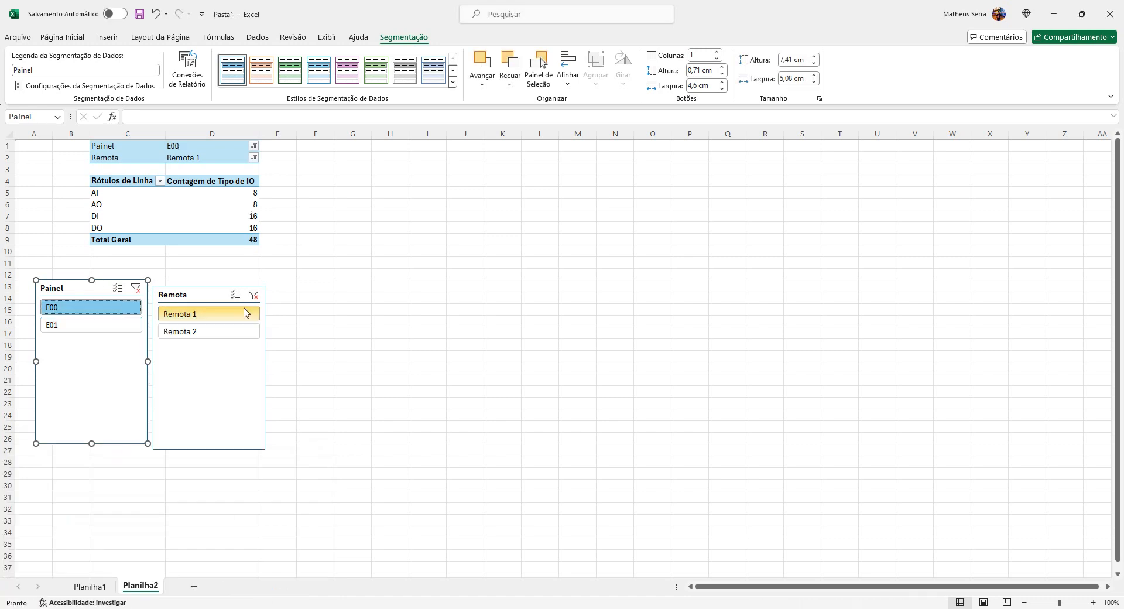
click(176, 332)
click(176, 314)
click(91, 325)
click(91, 308)
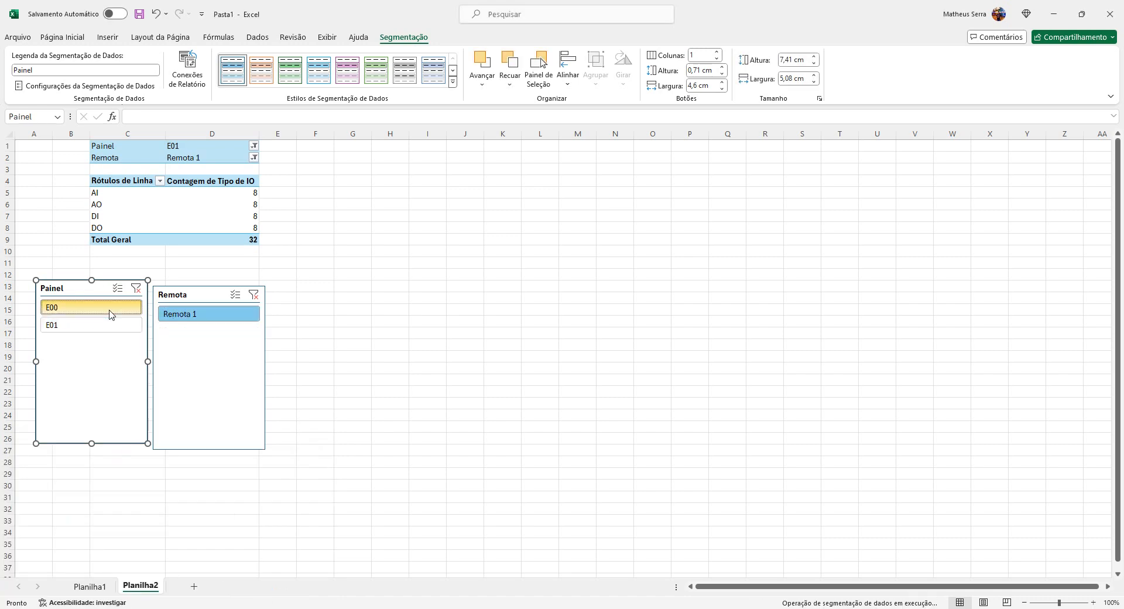
Step: Insert a second pivot table based on Tabela1 at cell H3 of the existing sheet Planilha2
click(417, 206)
click(389, 182)
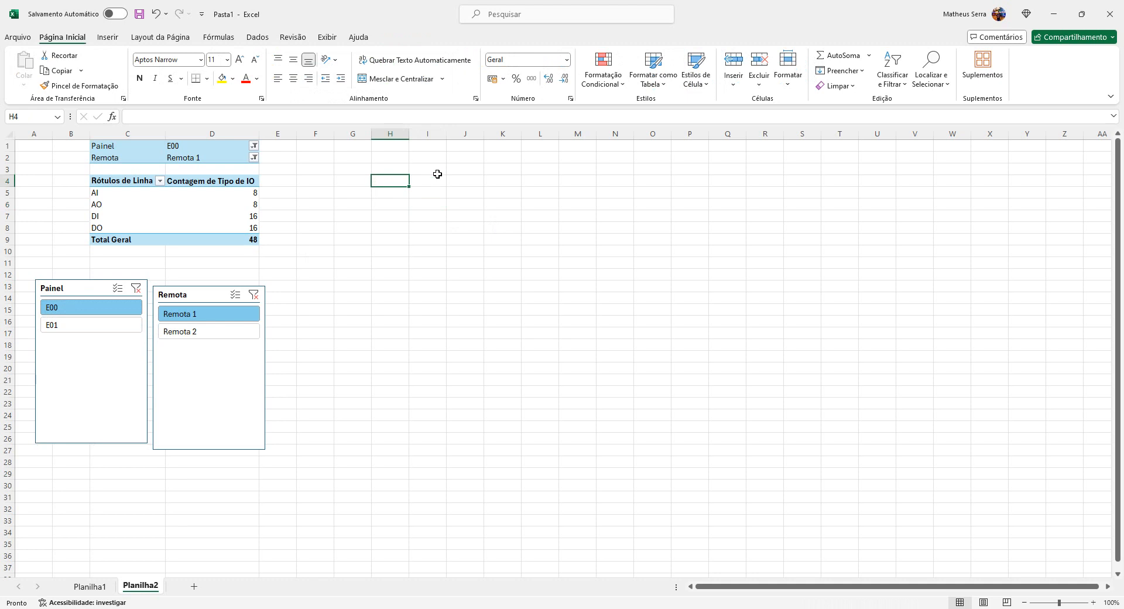
click(423, 168)
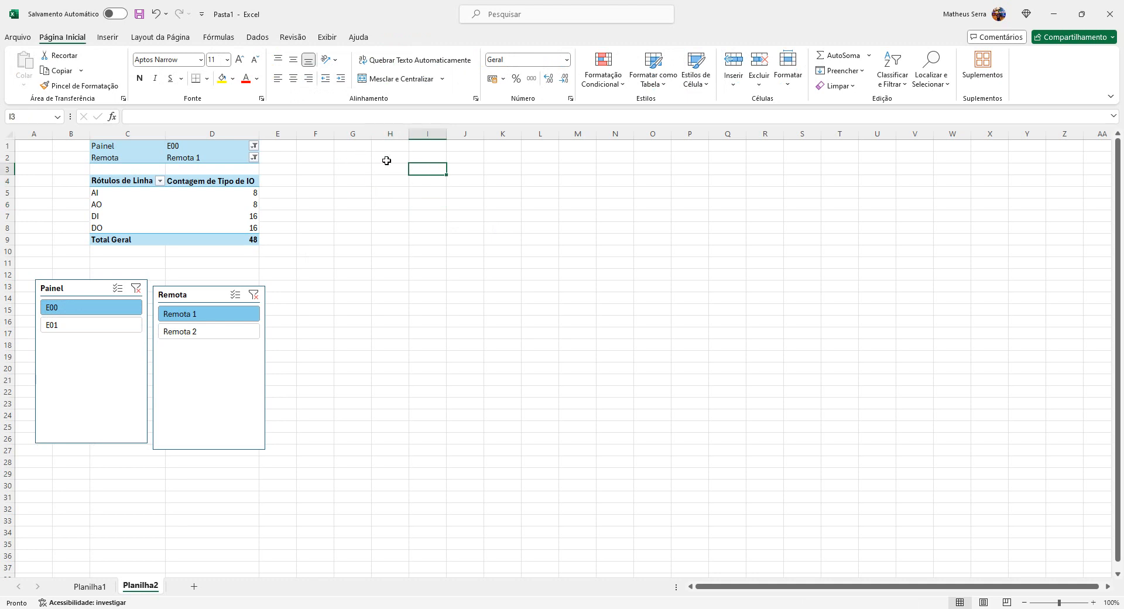
click(399, 170)
click(115, 41)
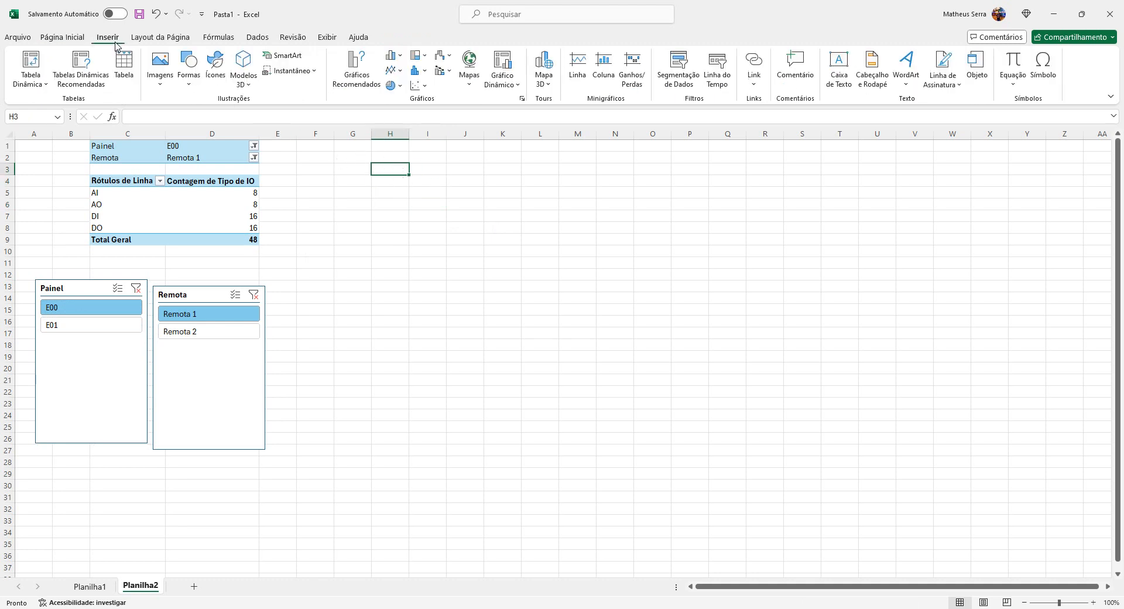
click(36, 56)
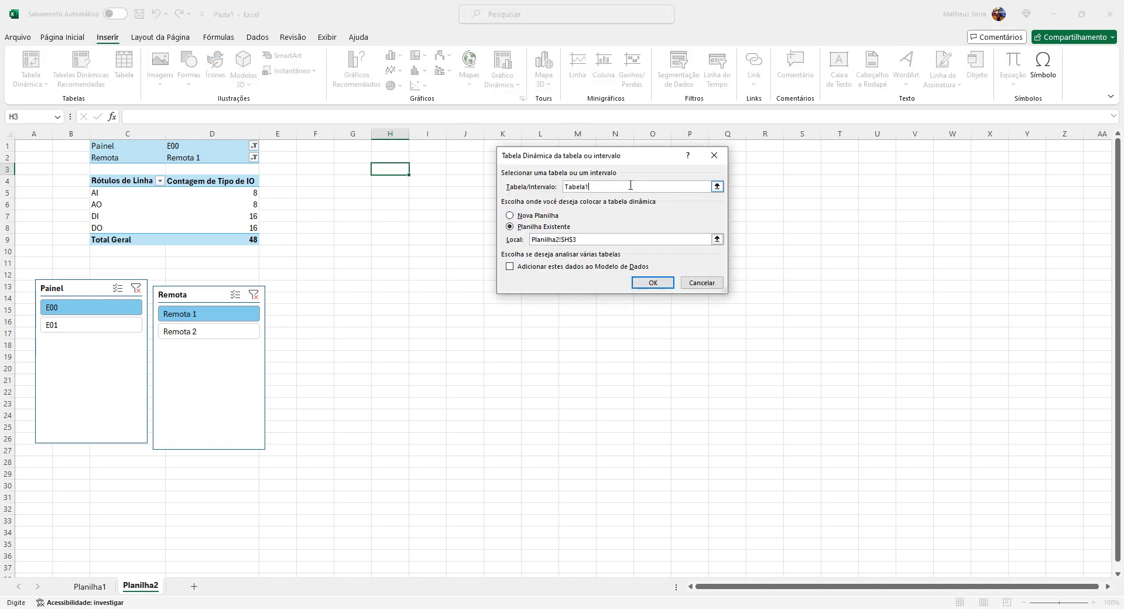
click(650, 284)
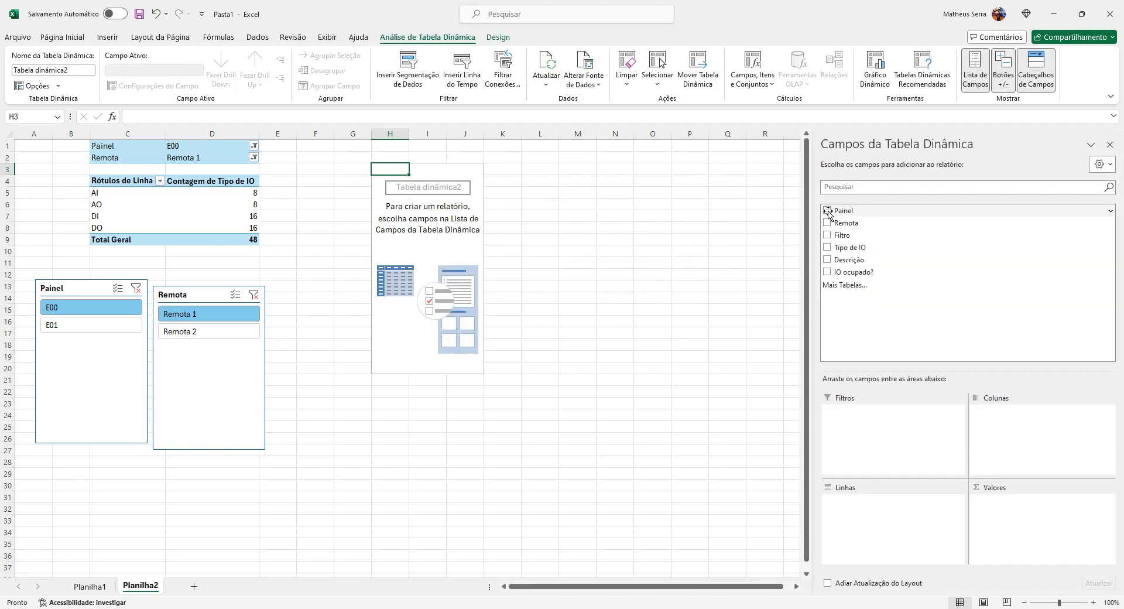
Step: Add Painel and Remota as report filters and Filtro as the column field of the second pivot table
drag(842, 212, 872, 440)
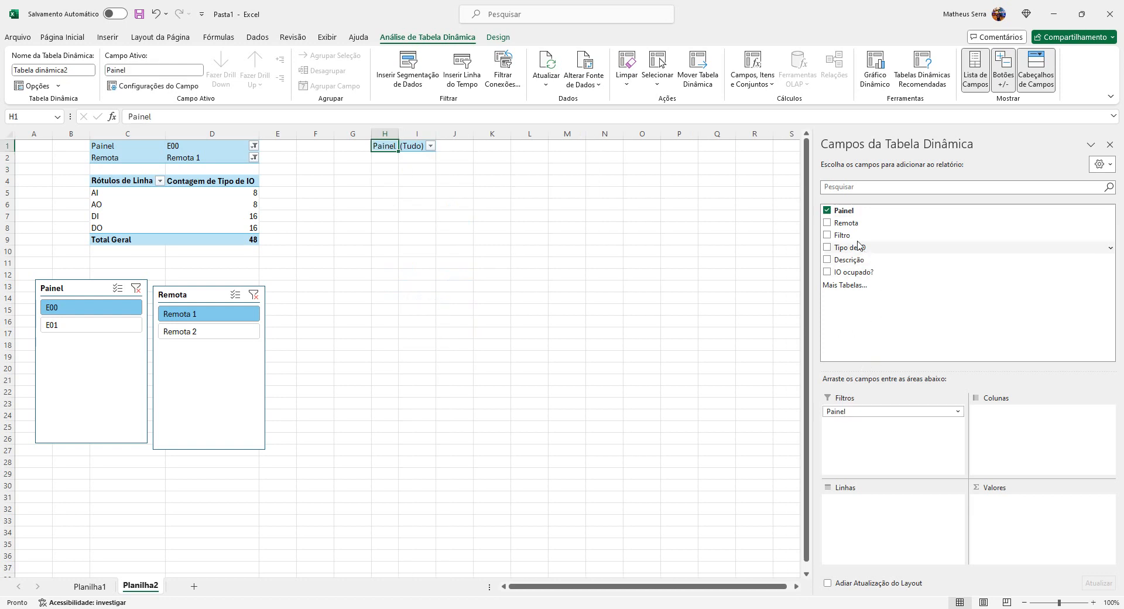
drag(849, 229, 852, 428)
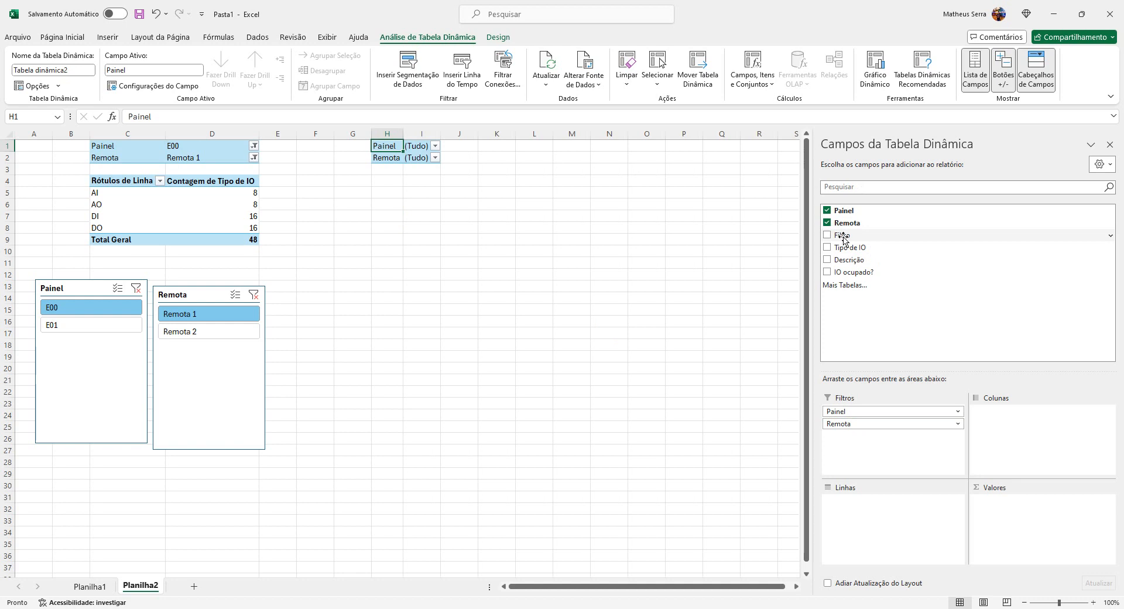
drag(843, 239, 1012, 412)
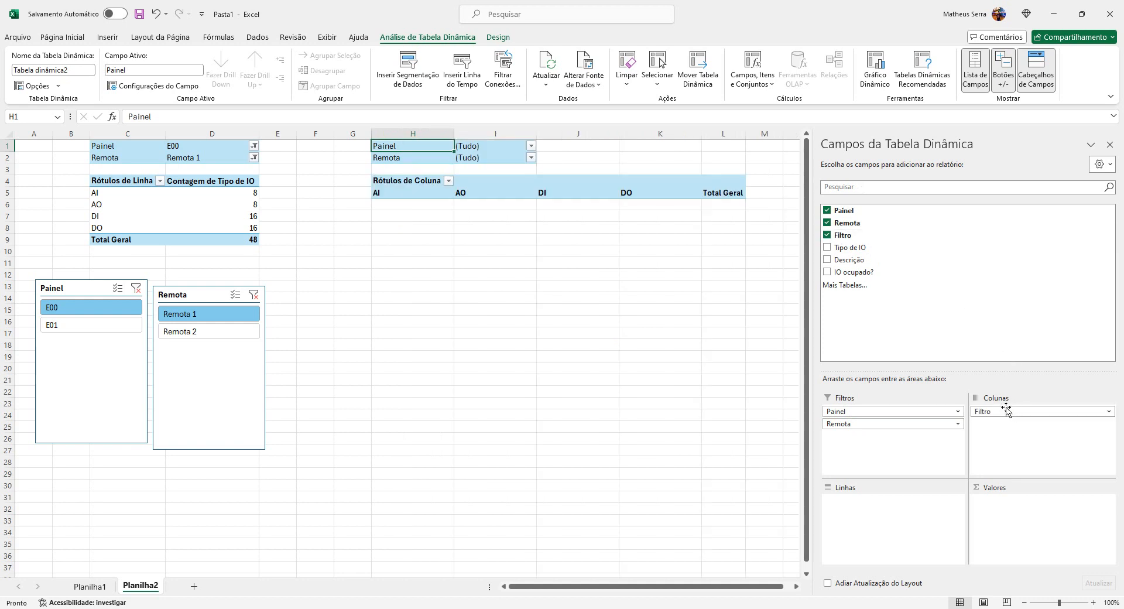
Step: Set IO ocupado? as the row field and its count as the value, and check the AI counts for Disponível and Ocupado
drag(908, 273, 929, 501)
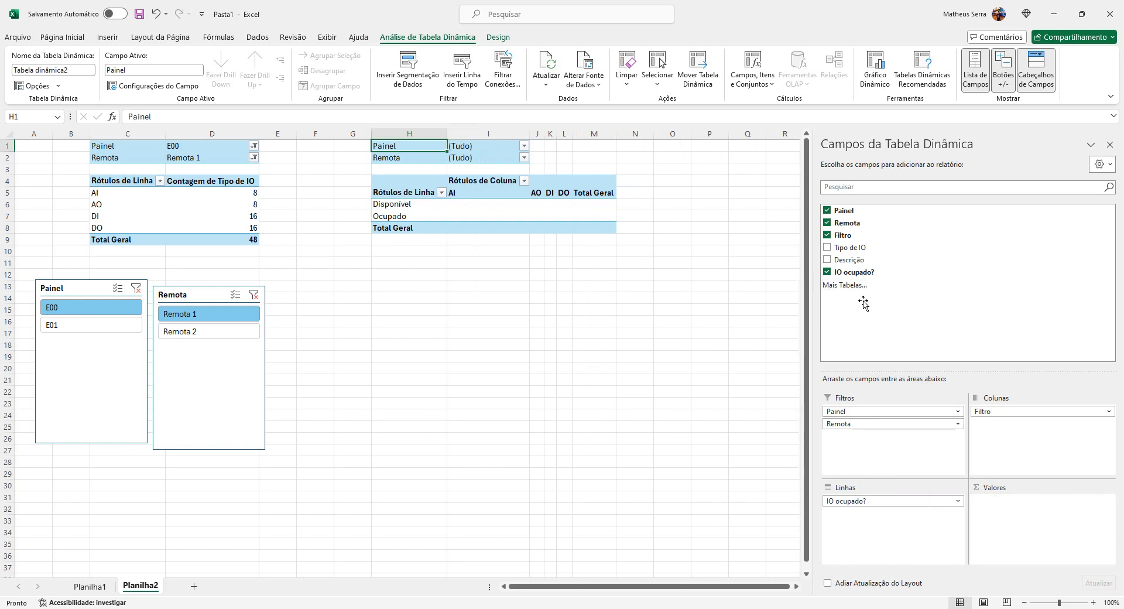
drag(858, 275, 1010, 502)
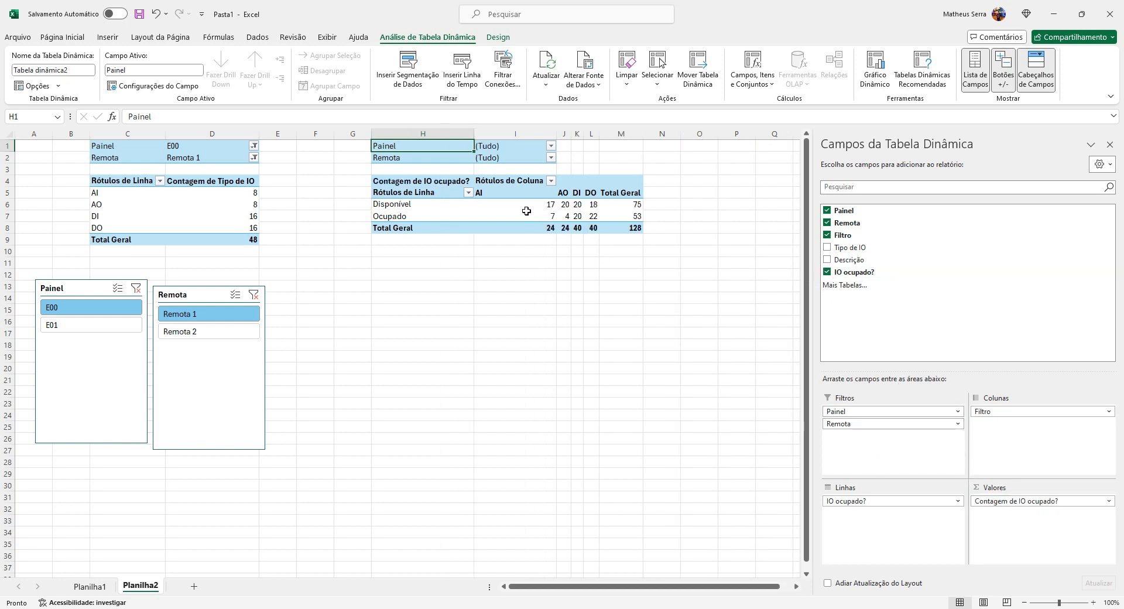
click(509, 202)
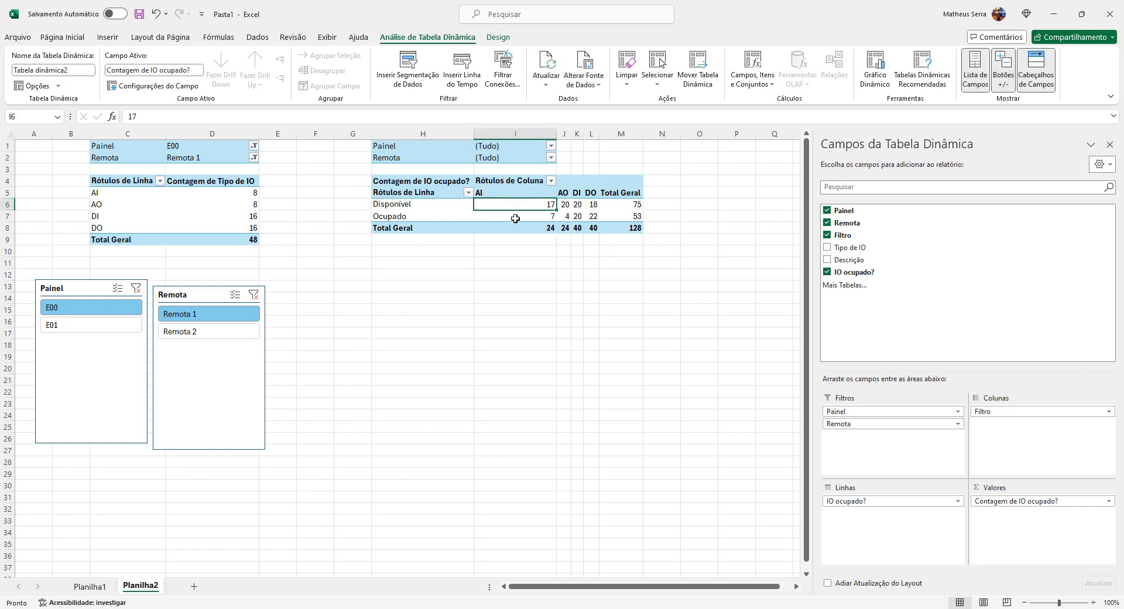
click(516, 219)
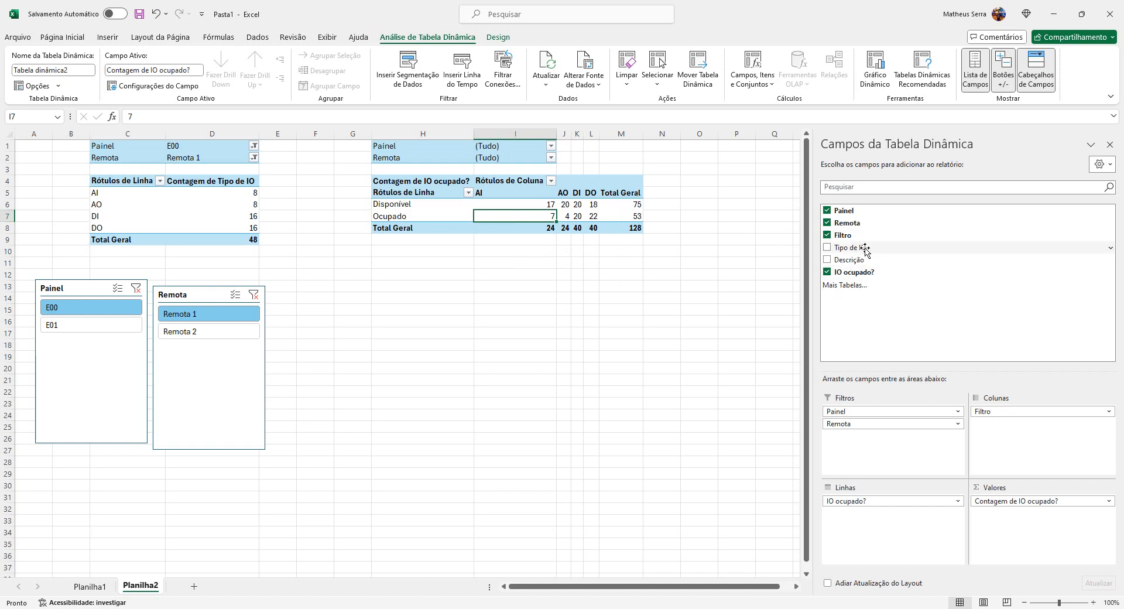
Step: Add Tipo de IO as a report filter of the second pivot table and filter it to AI
drag(866, 250, 903, 453)
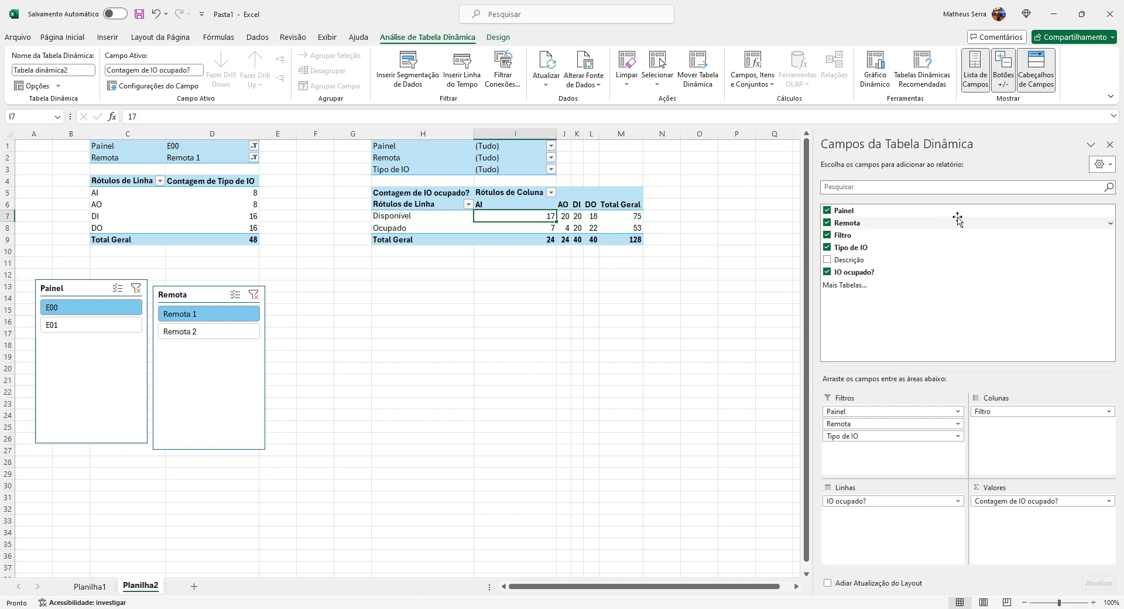
click(1110, 145)
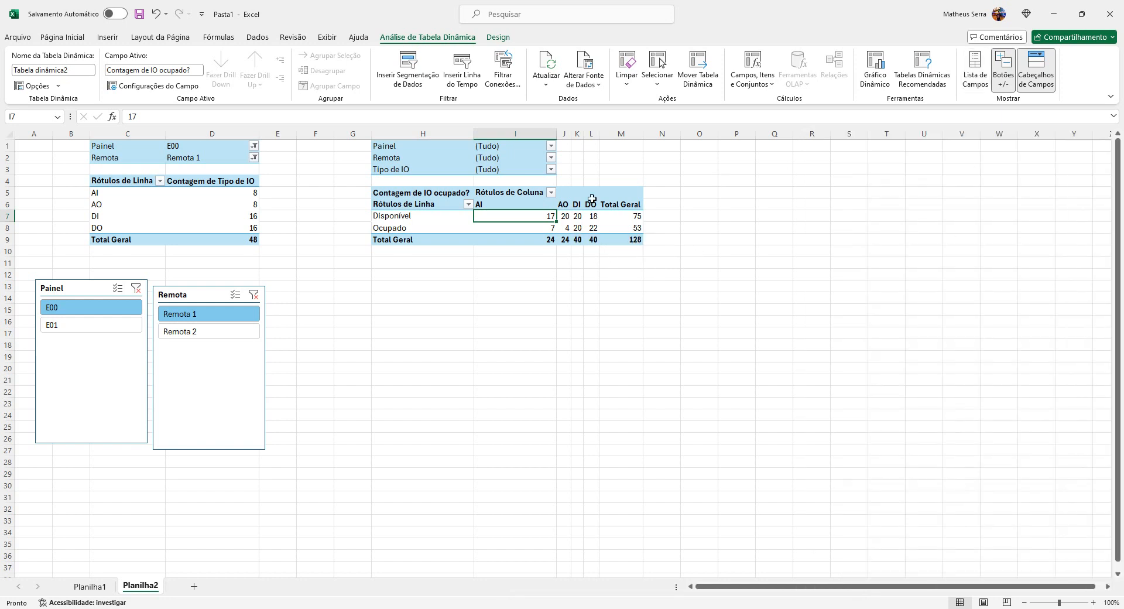
click(550, 171)
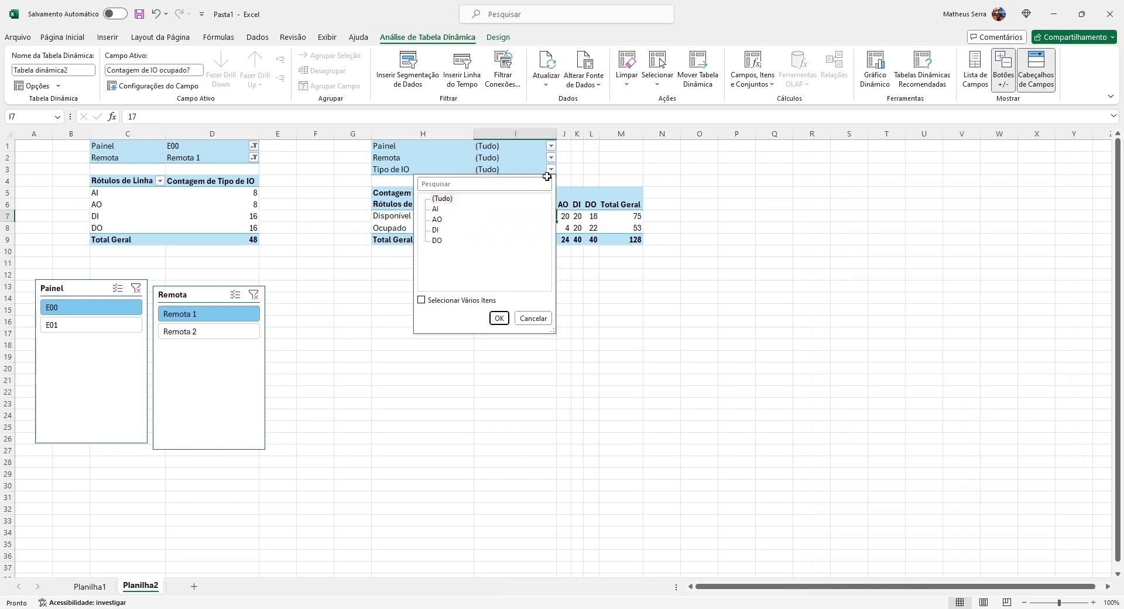
click(435, 209)
click(499, 318)
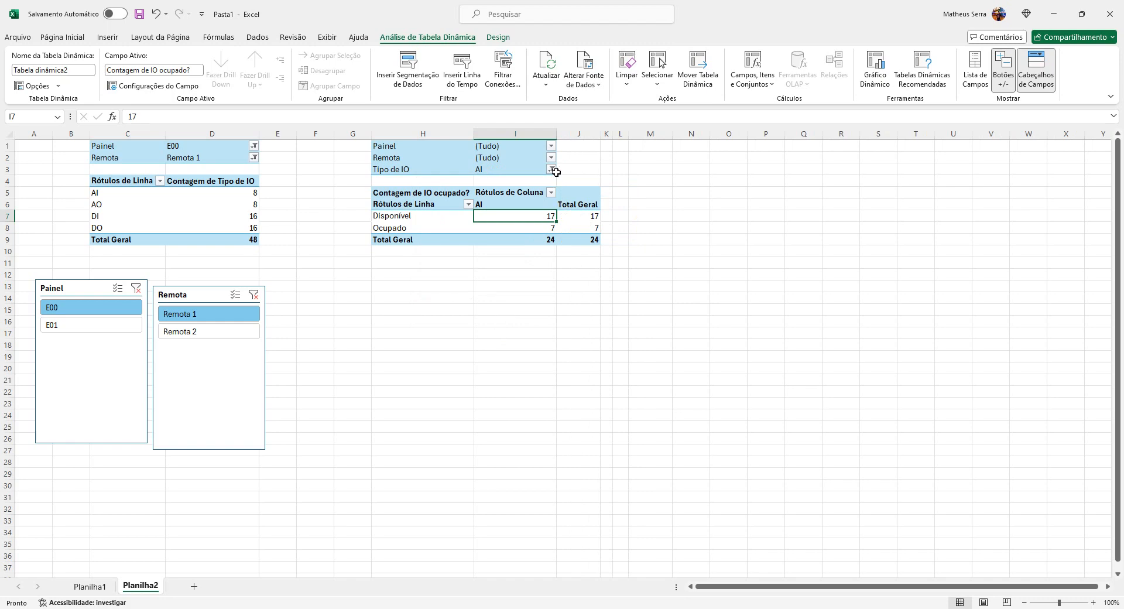
Step: Remove the IO ocupado? count from the second pivot table's values and add it back
right_click(523, 212)
click(593, 430)
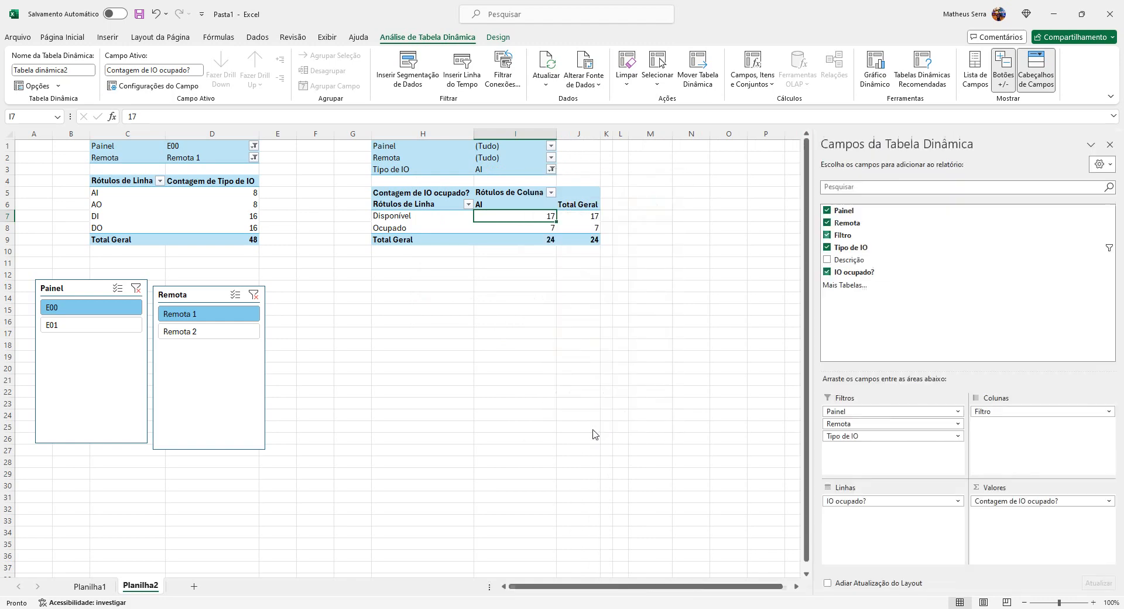
click(1005, 503)
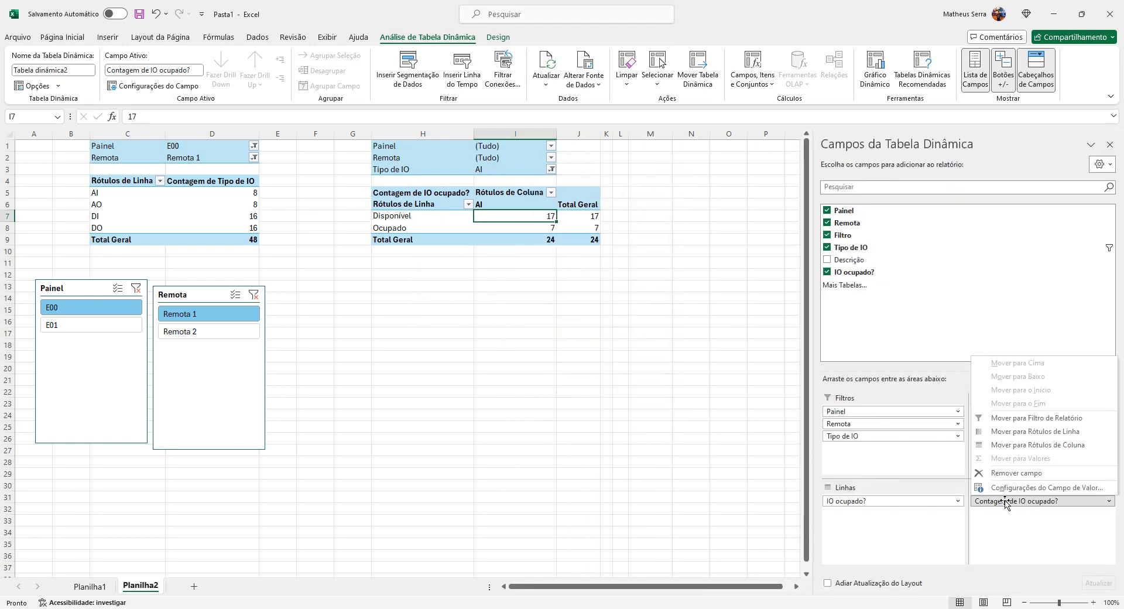
click(1016, 473)
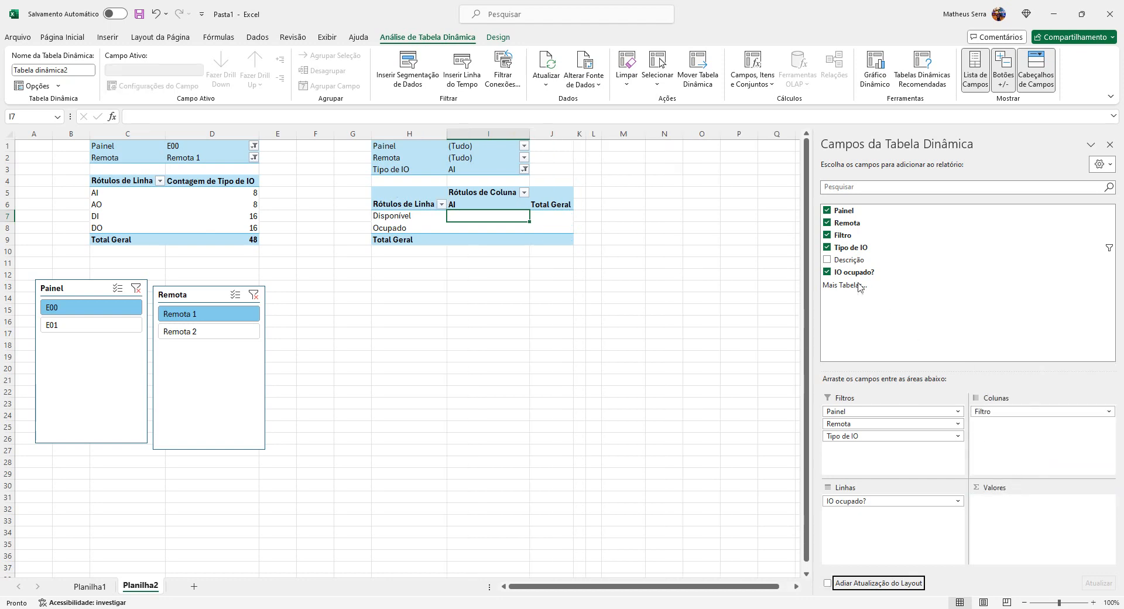
drag(865, 273, 1024, 505)
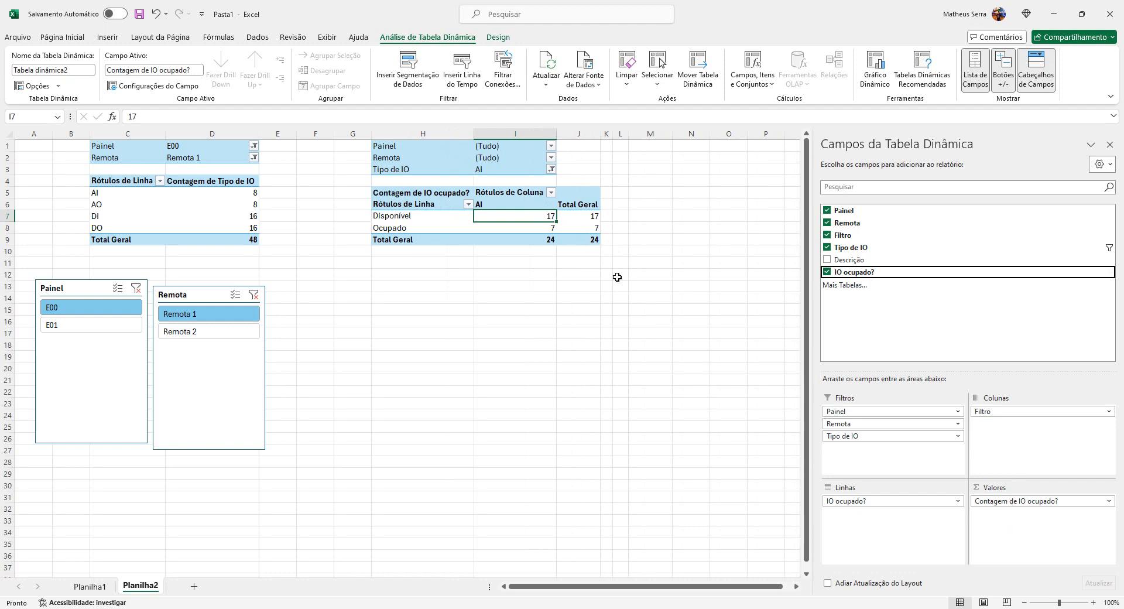
click(1109, 145)
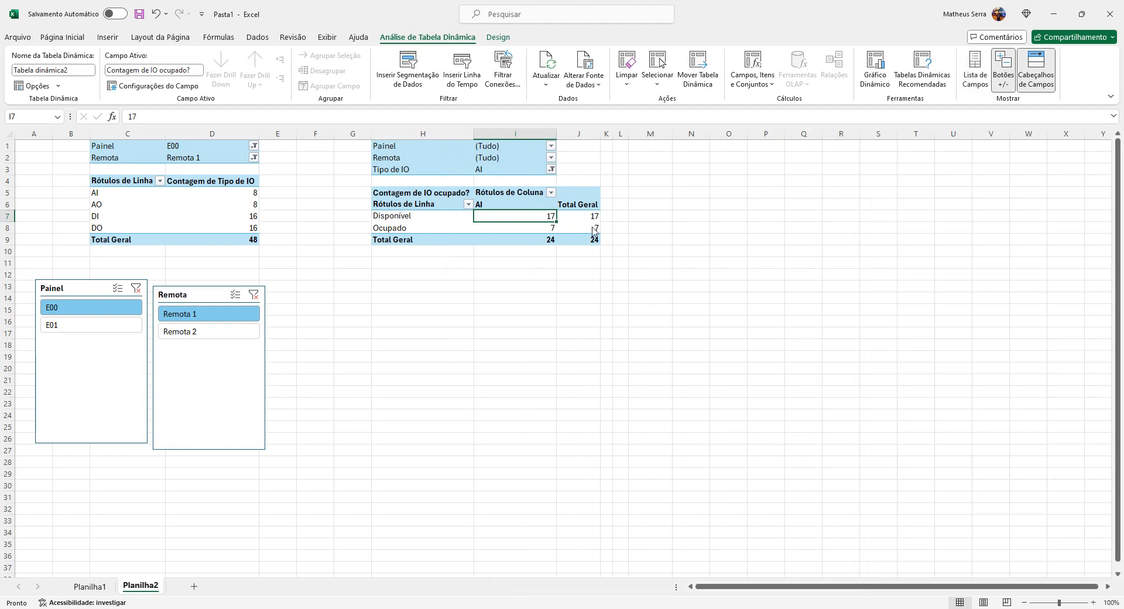
Step: Copy the AI occupancy pivot table in H1:J9 and paste it at H11, H21 and H31
click(455, 316)
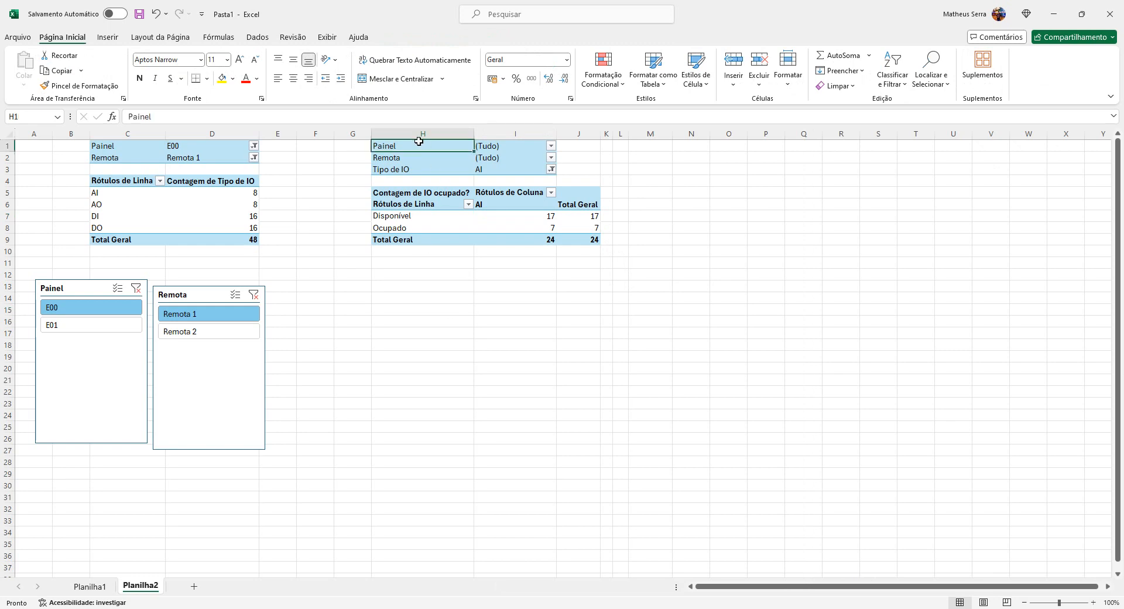
drag(424, 146, 594, 238)
key(ctrl+c)
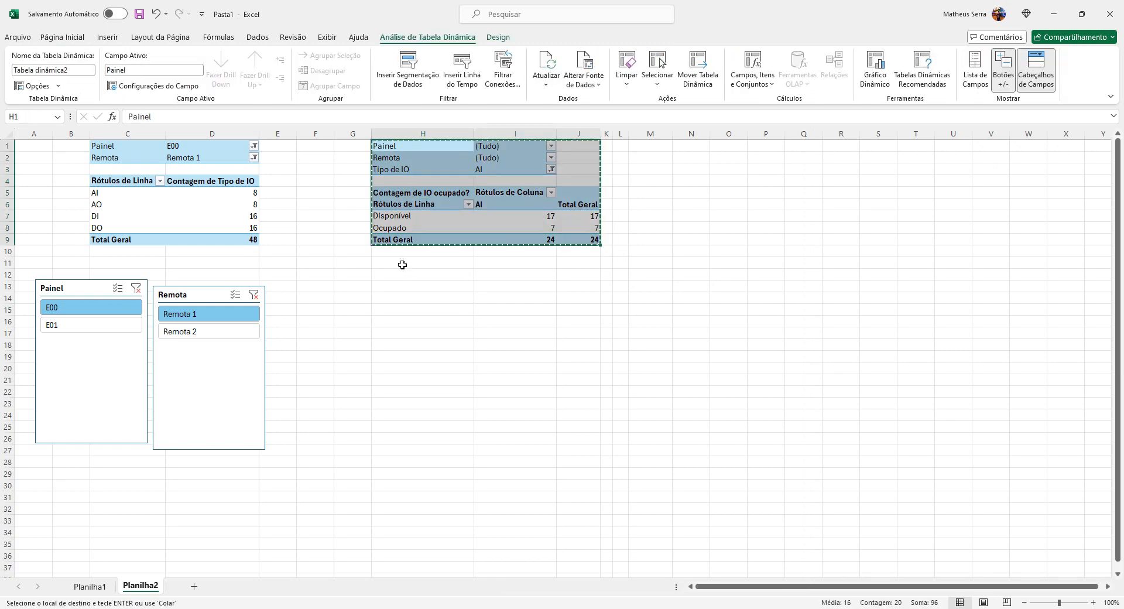
click(404, 263)
key(ctrl+v)
click(411, 384)
key(ctrl+v)
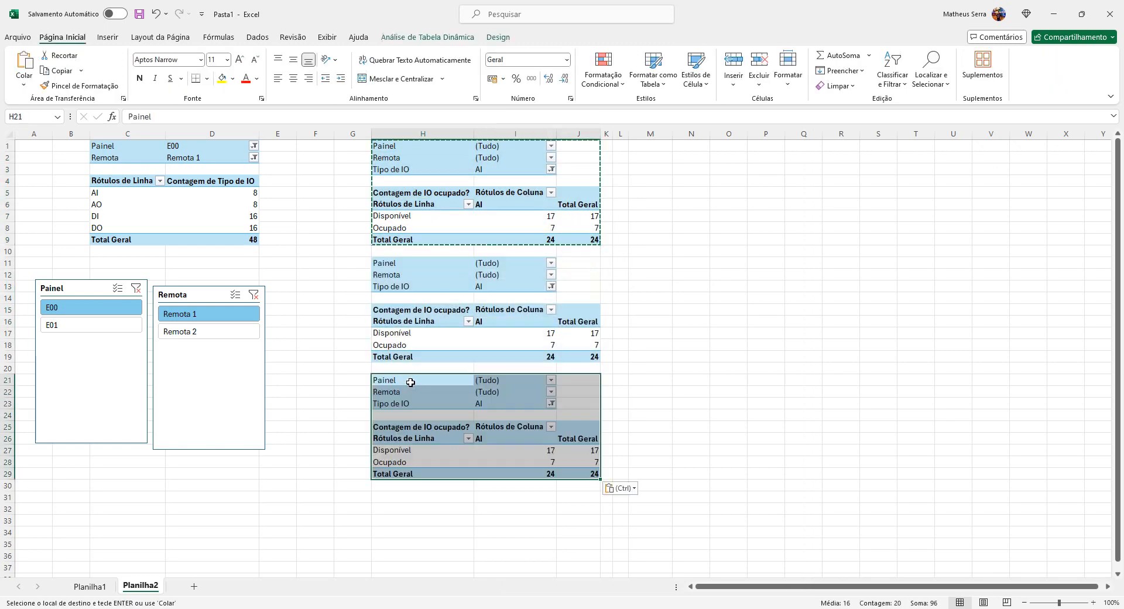
click(410, 498)
key(ctrl+v)
key(Escape)
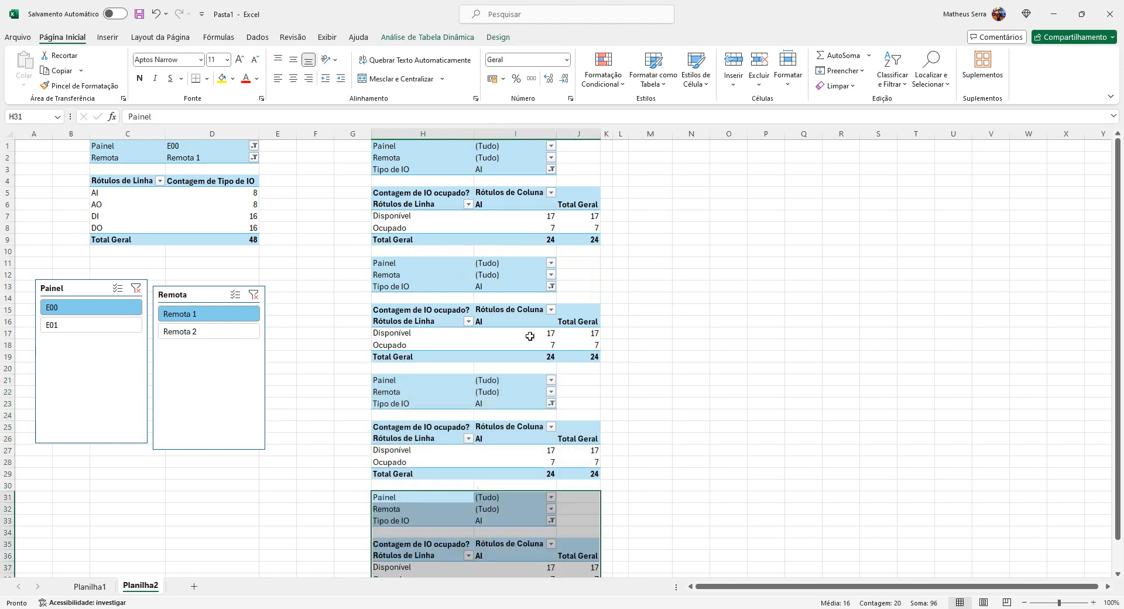
Step: Set the Tipo de IO filter of the pivot table copy at H11 to AO
click(551, 287)
click(438, 336)
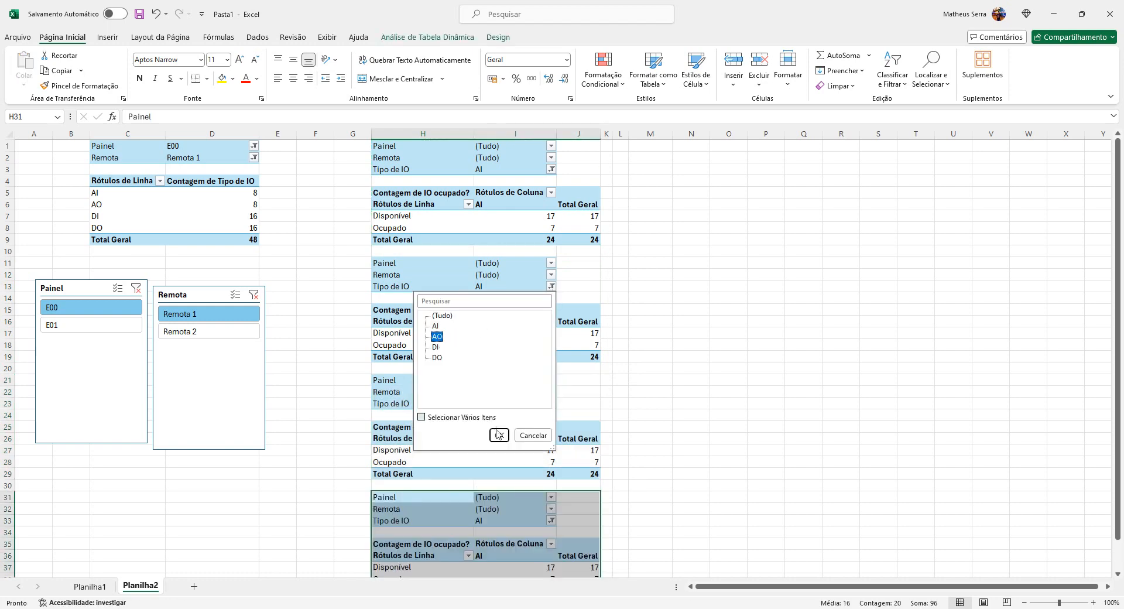
click(499, 435)
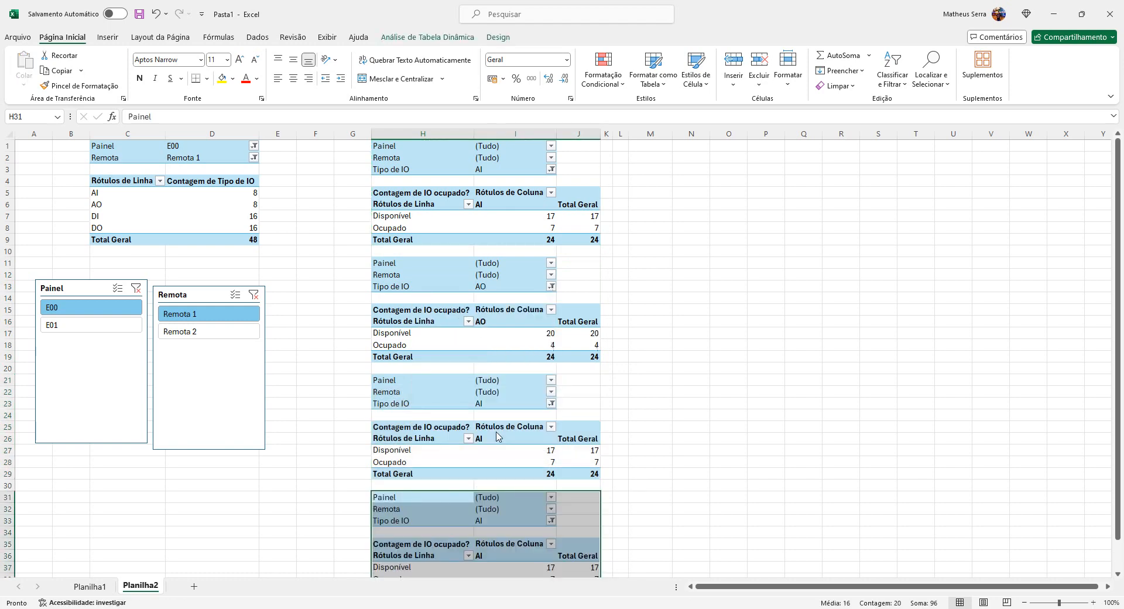
Step: Set the Tipo de IO filter of the pivot table copy at H21 to DI
click(551, 427)
click(499, 406)
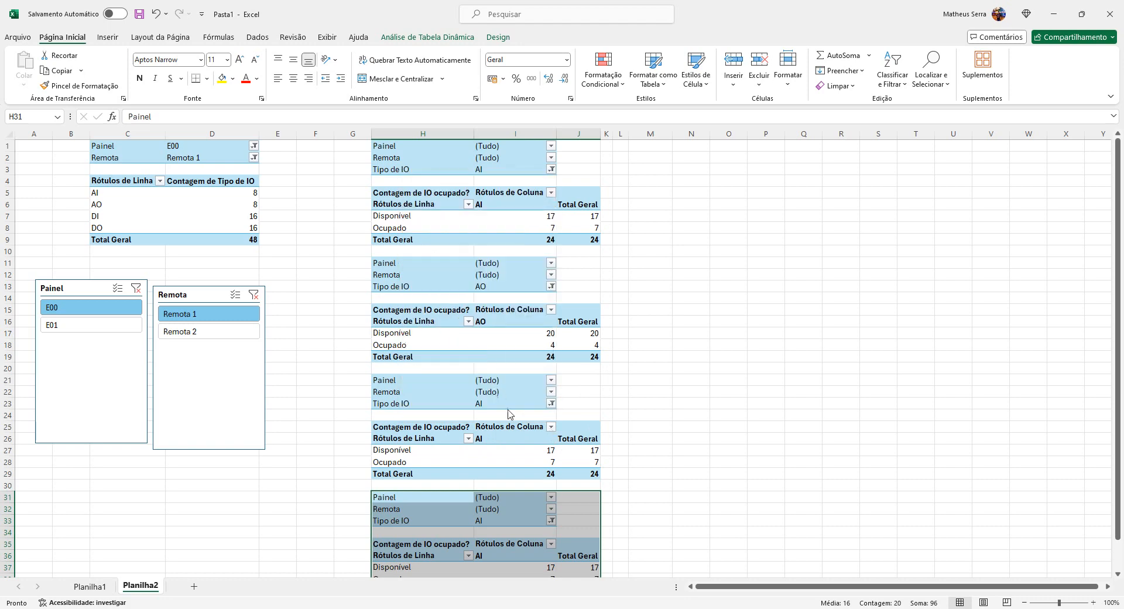
click(499, 437)
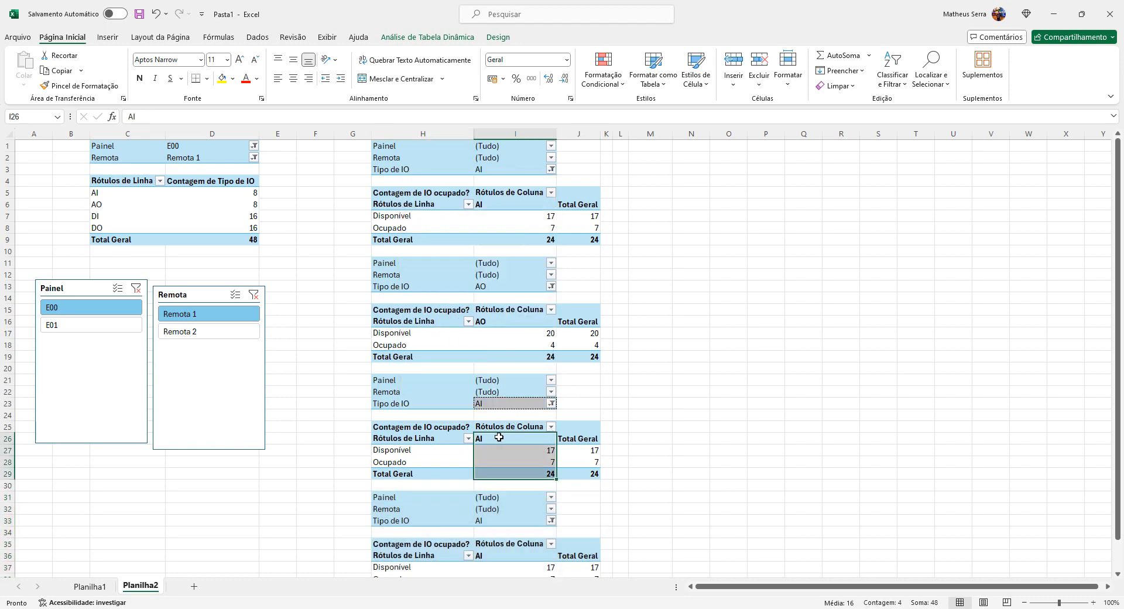
scroll(536, 335, down, 2)
click(532, 342)
click(551, 332)
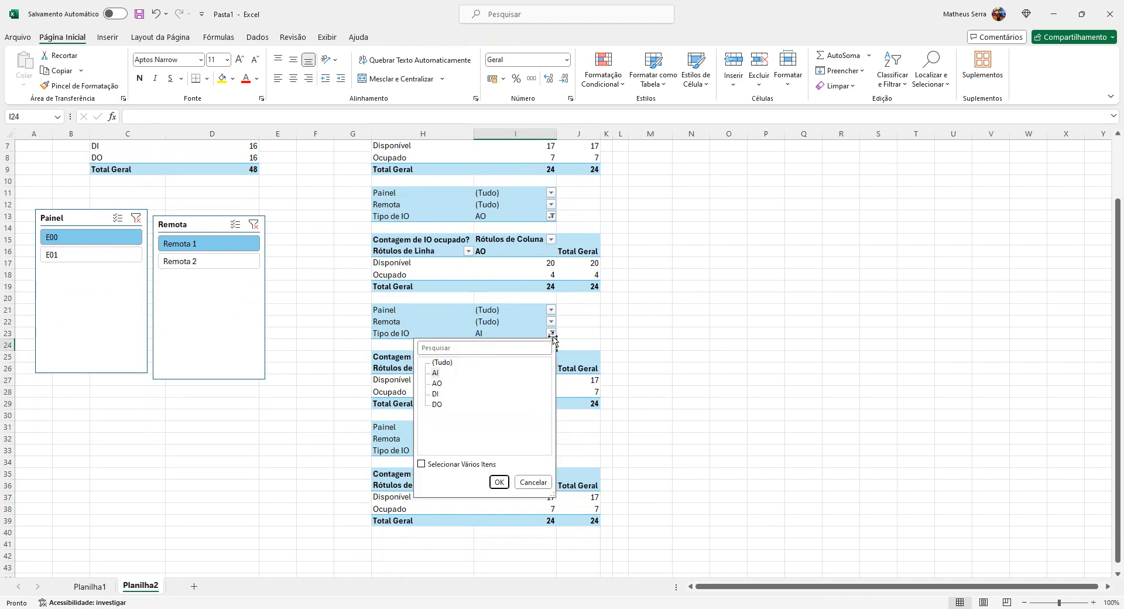
click(500, 482)
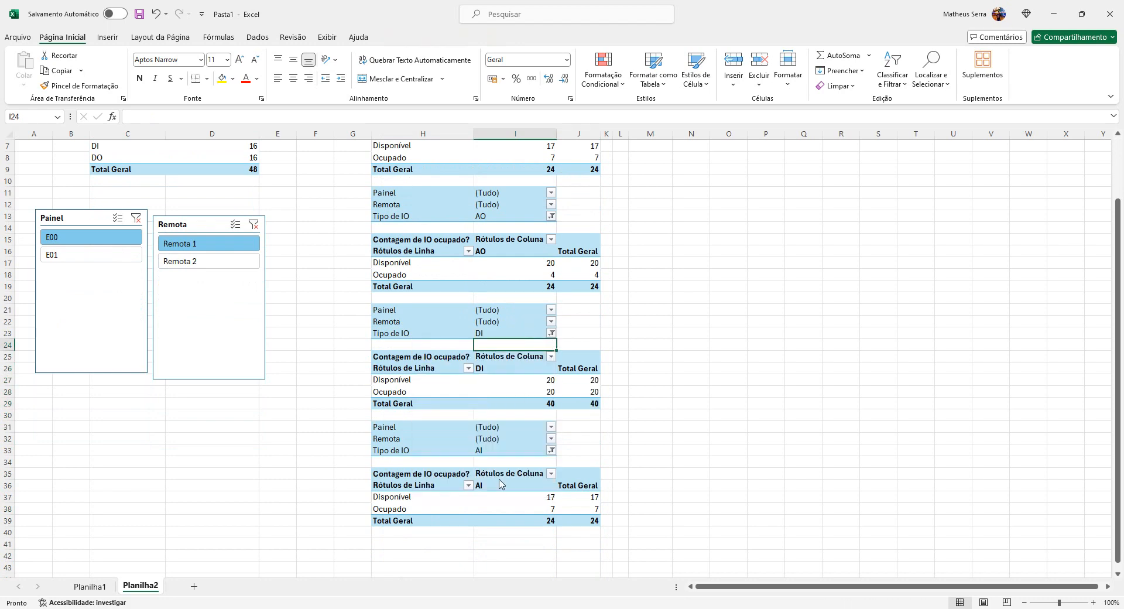
Step: Set the Tipo de IO filter of the pivot table copy at H31 to DO
click(551, 450)
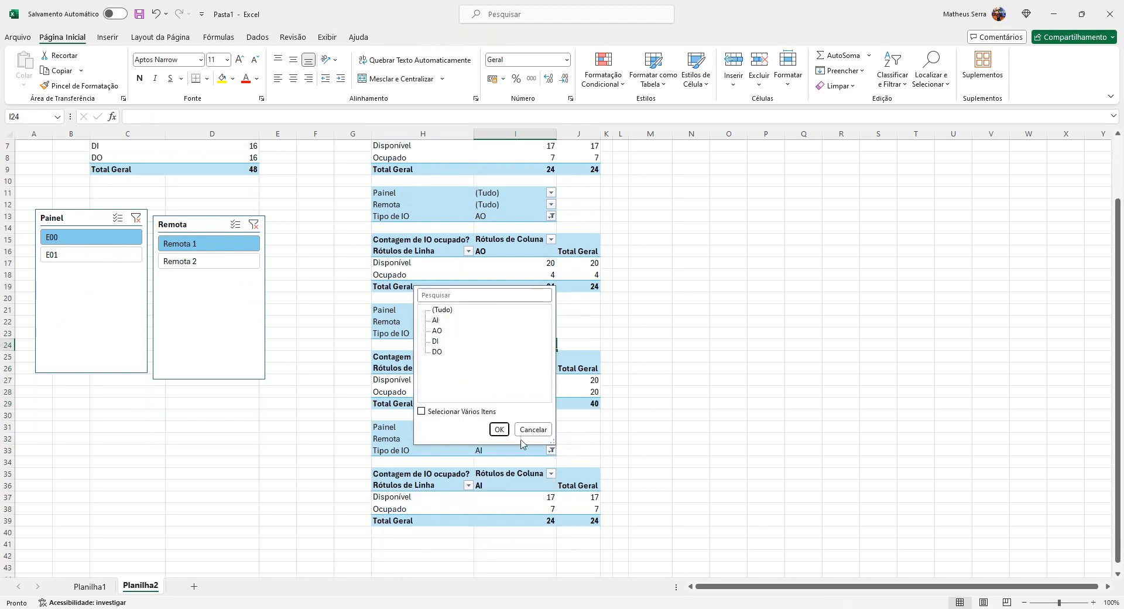
click(437, 352)
click(502, 429)
Step: Switch the Remota slicer to Remota 2 and back to Remota 1 to check which pivot tables respond
scroll(504, 417, up, 2)
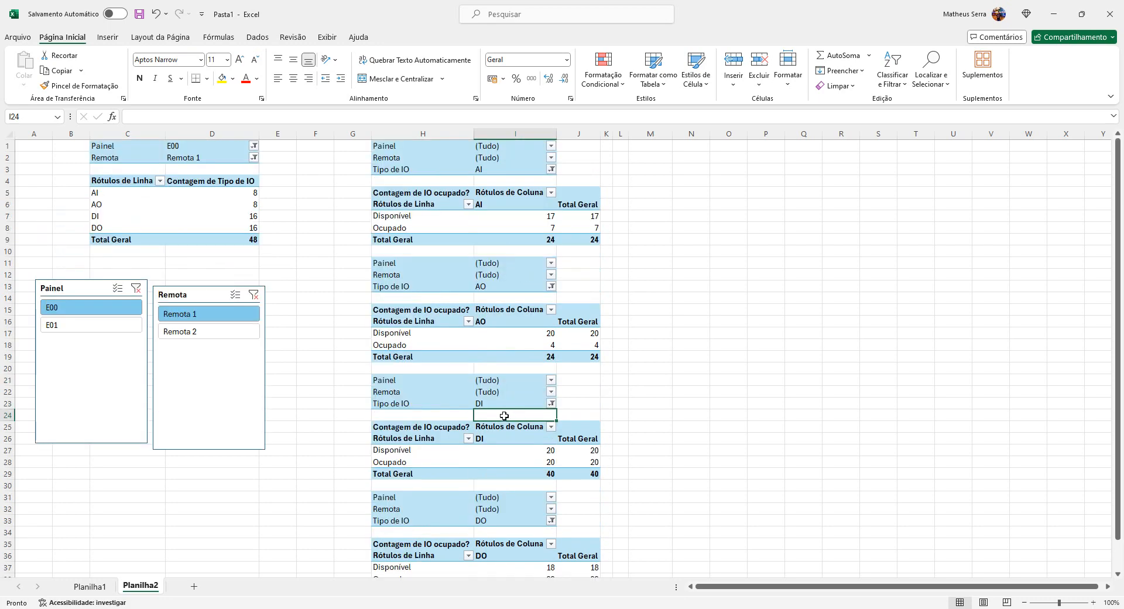
click(194, 332)
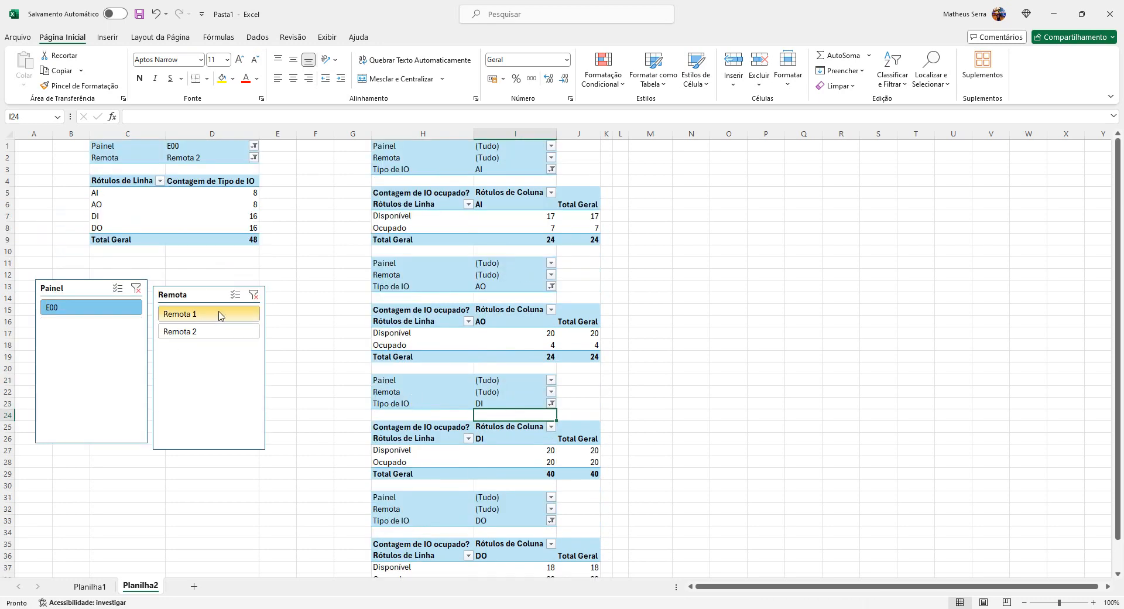
click(220, 316)
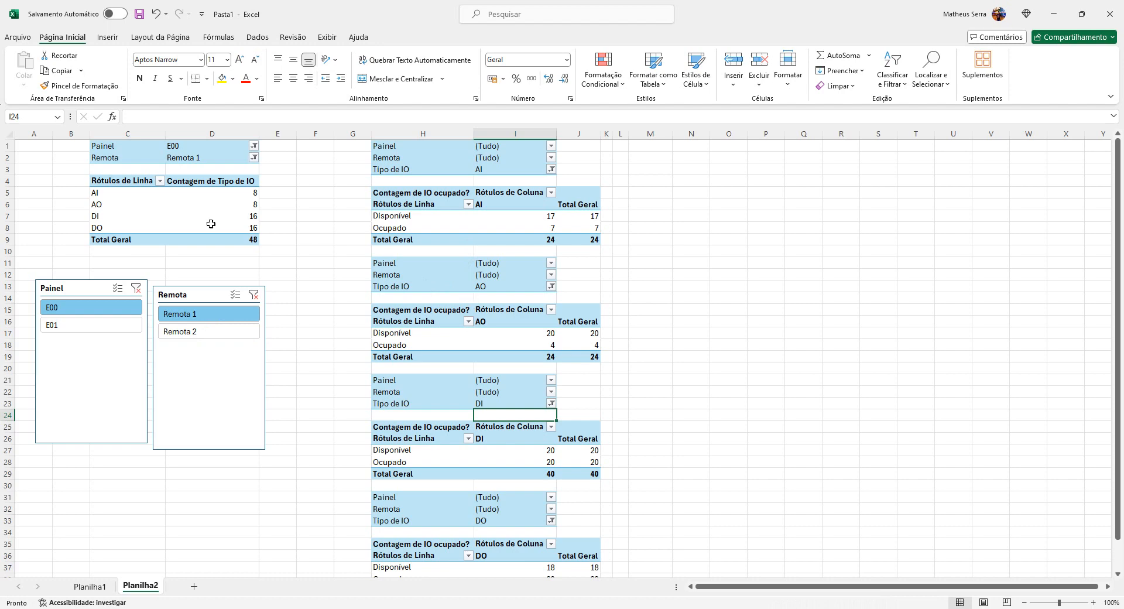
Step: Connect the Painel slicer to Tabela dinâmica2, Tabela dinâmica3, Tabela dinâmica4 and Tabela dinâmica5 through its report connections
right_click(99, 288)
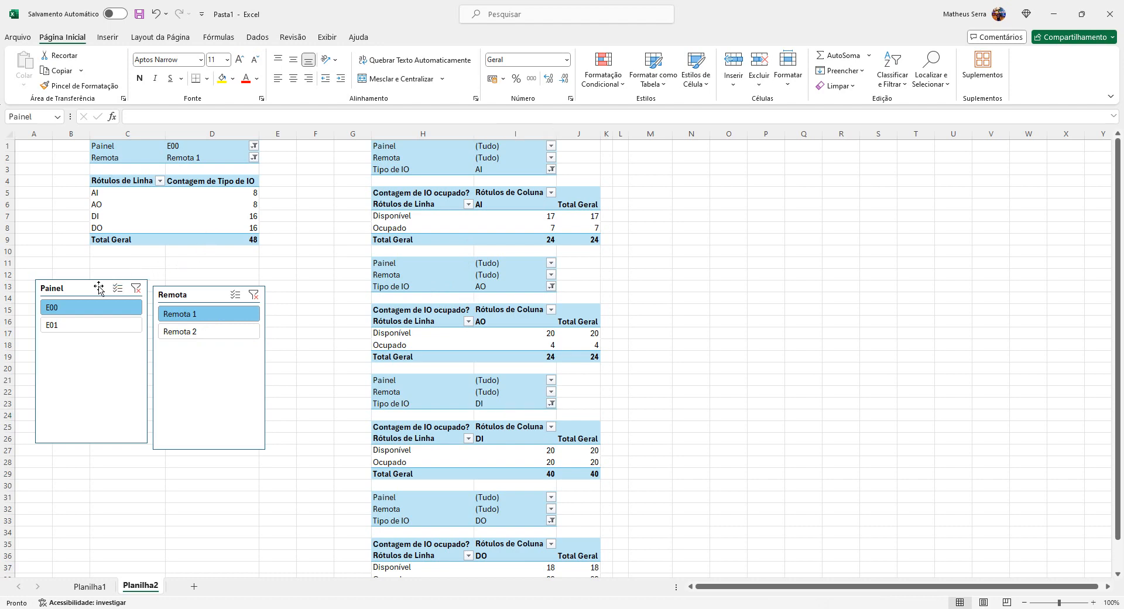
click(95, 288)
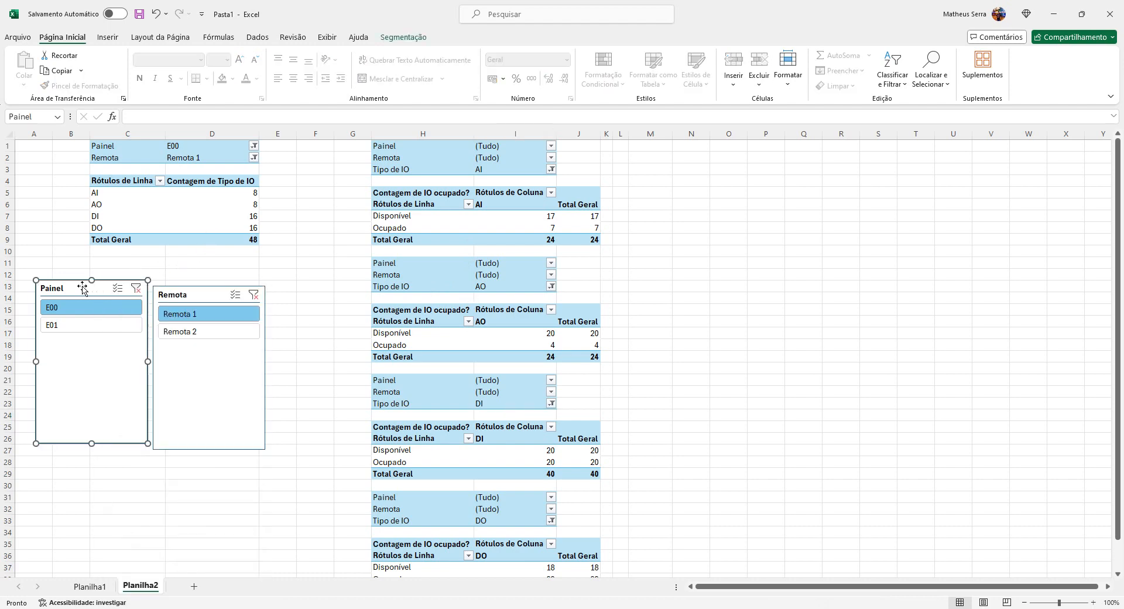
click(401, 38)
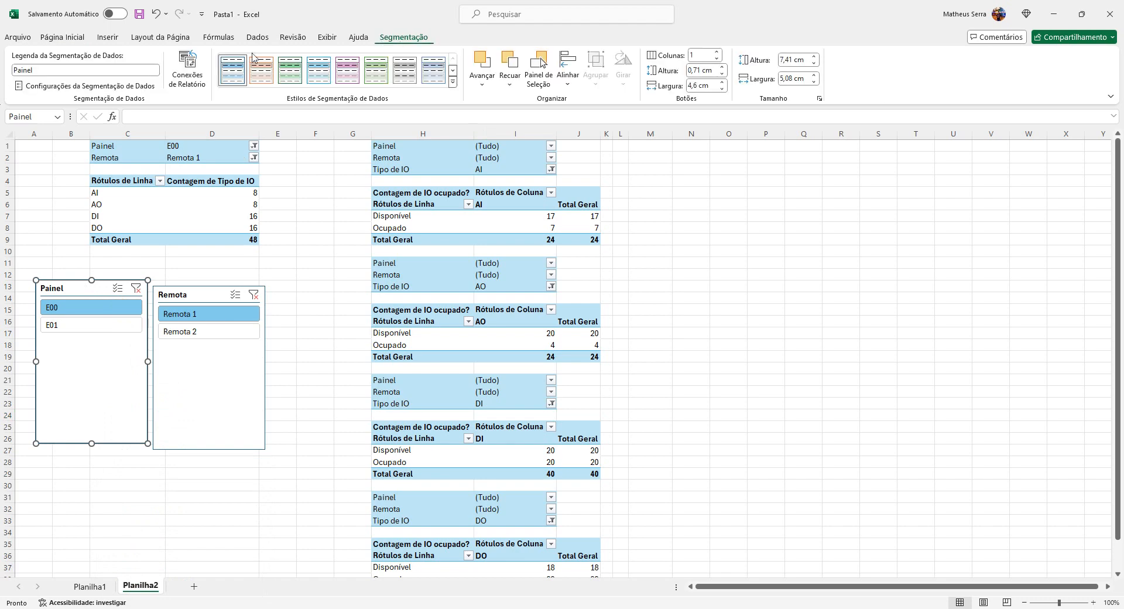
click(188, 69)
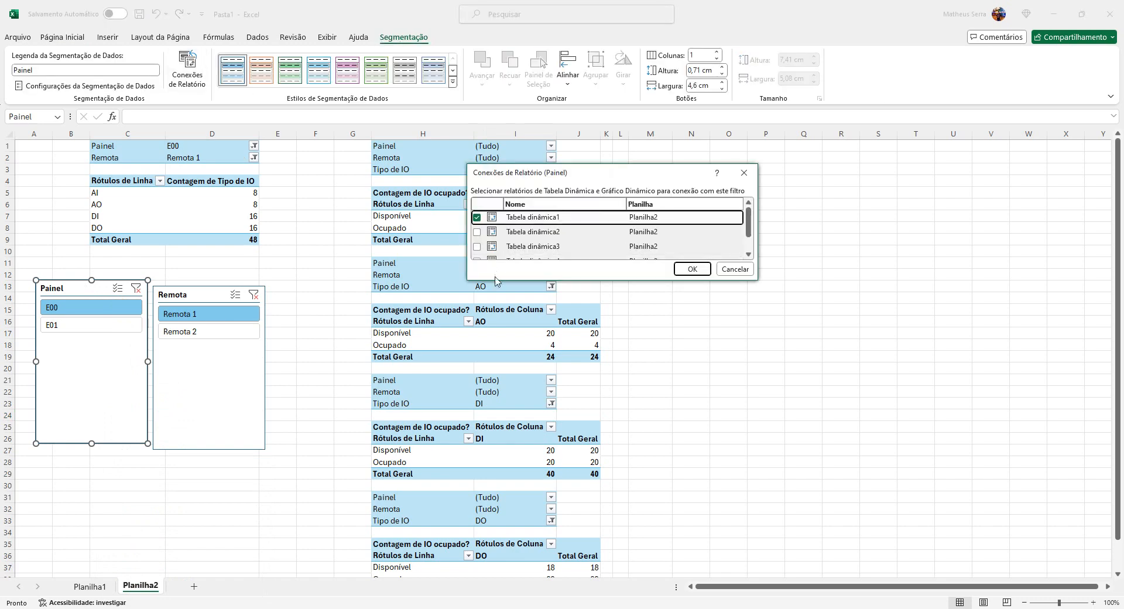
drag(515, 286, 518, 375)
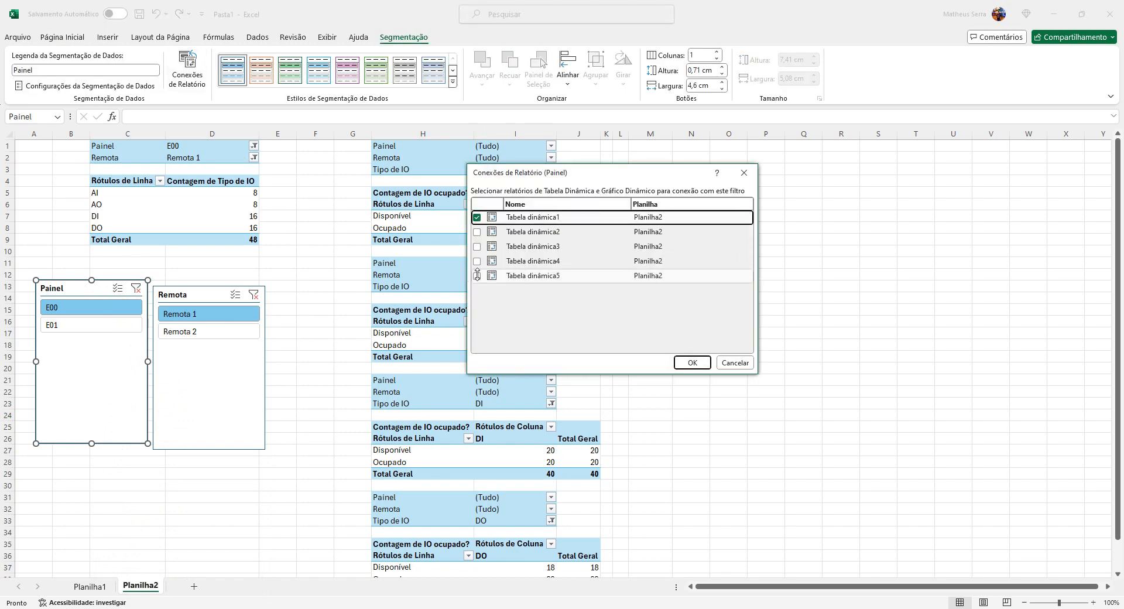
click(476, 276)
click(477, 261)
click(476, 246)
click(477, 232)
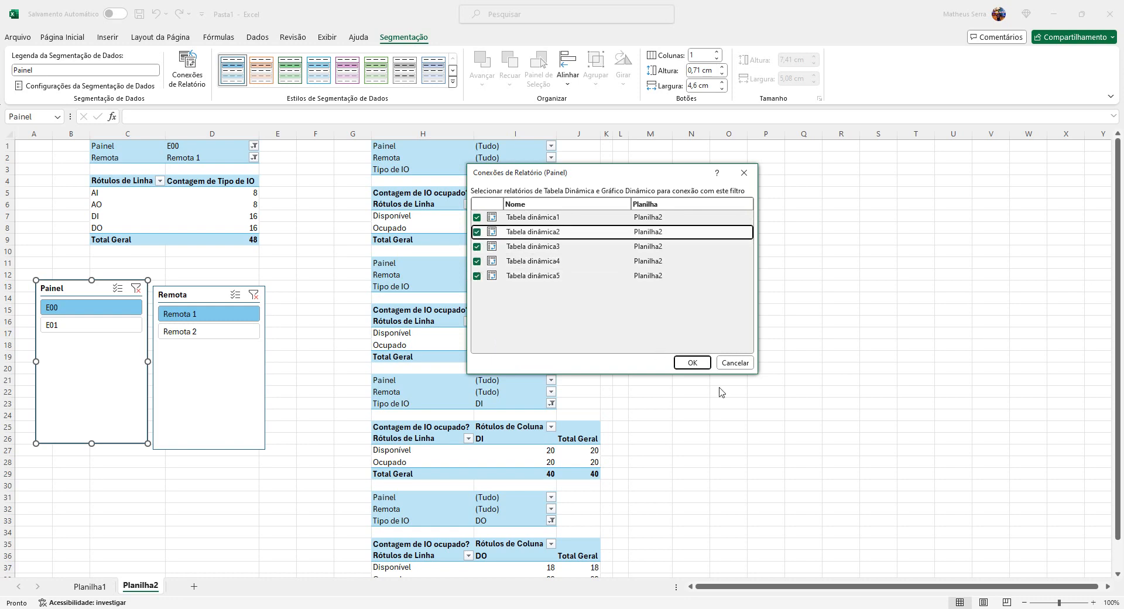
click(692, 363)
Step: Connect the Remota slicer to Tabela dinâmica2 through Tabela dinâmica5 in its report connections
click(167, 291)
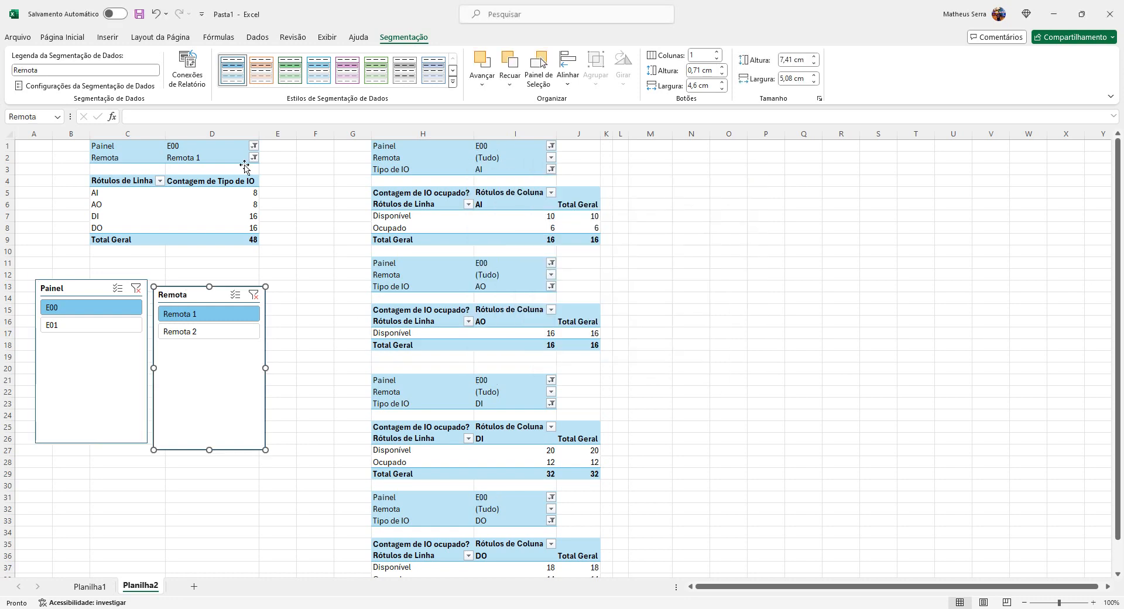
click(191, 80)
scroll(527, 281, down, 2)
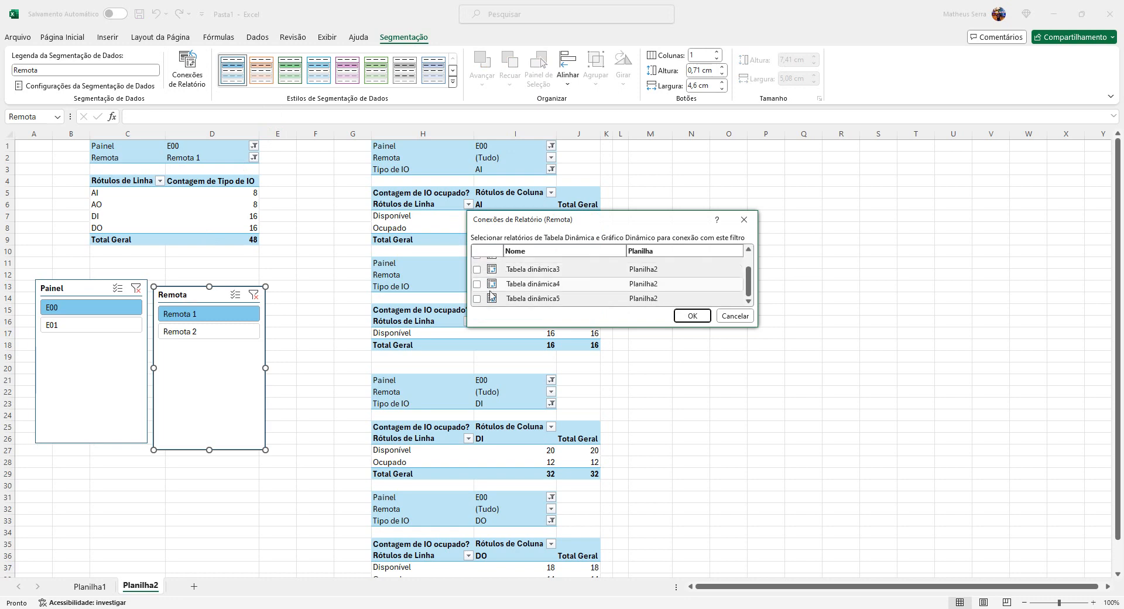
click(477, 299)
click(477, 284)
click(477, 269)
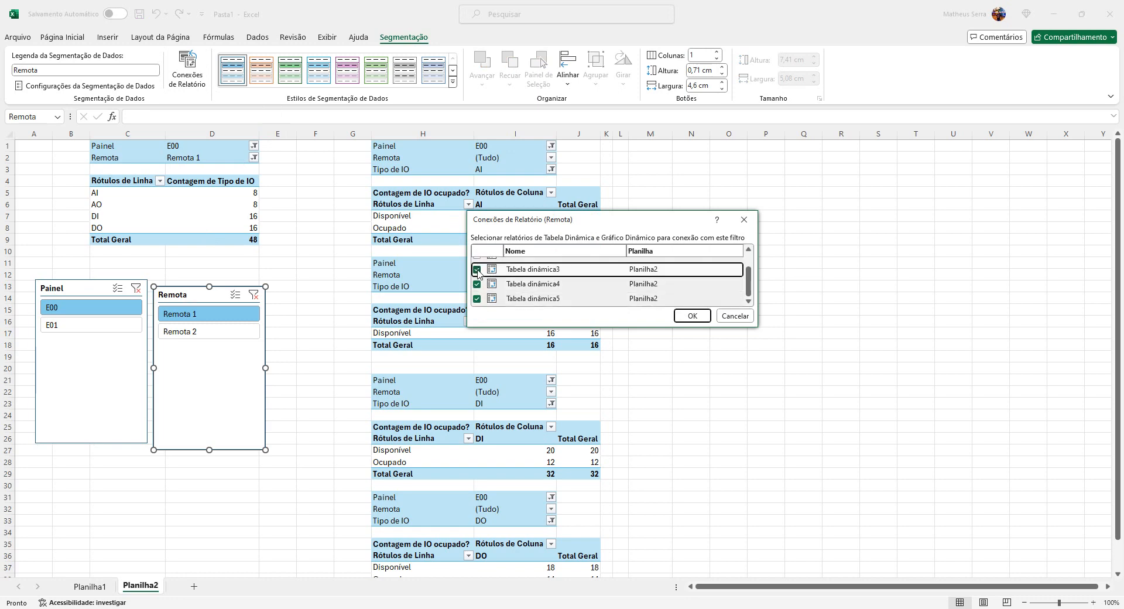
scroll(478, 278, up, 2)
click(477, 279)
click(692, 316)
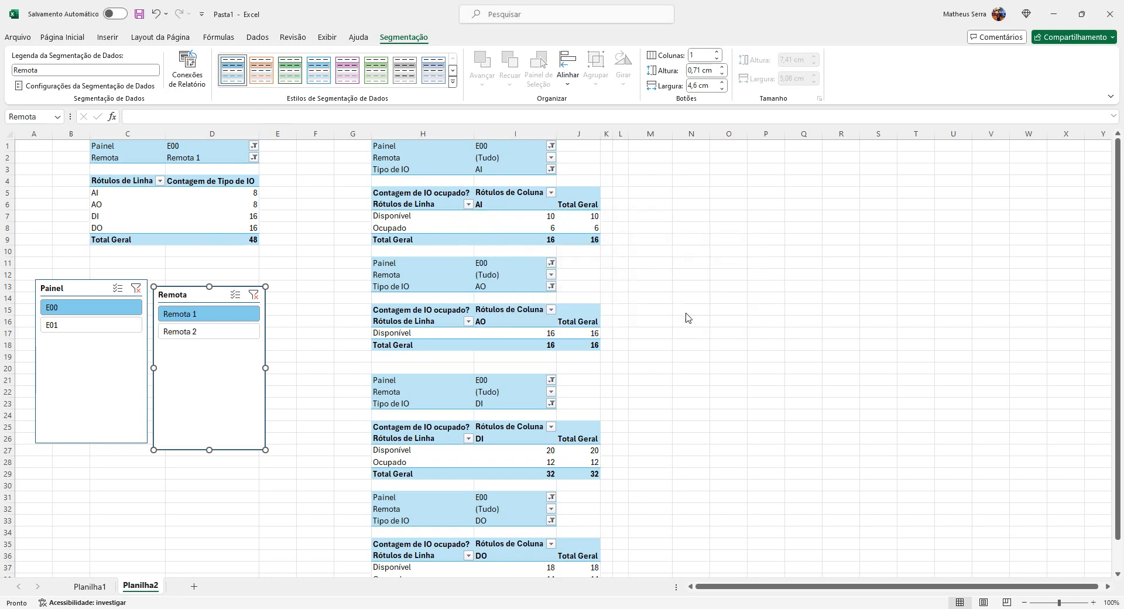
Step: Check that all connected pivot tables follow the slicers by switching panel and remote, ending on E00 and Remota 1
click(827, 287)
click(104, 325)
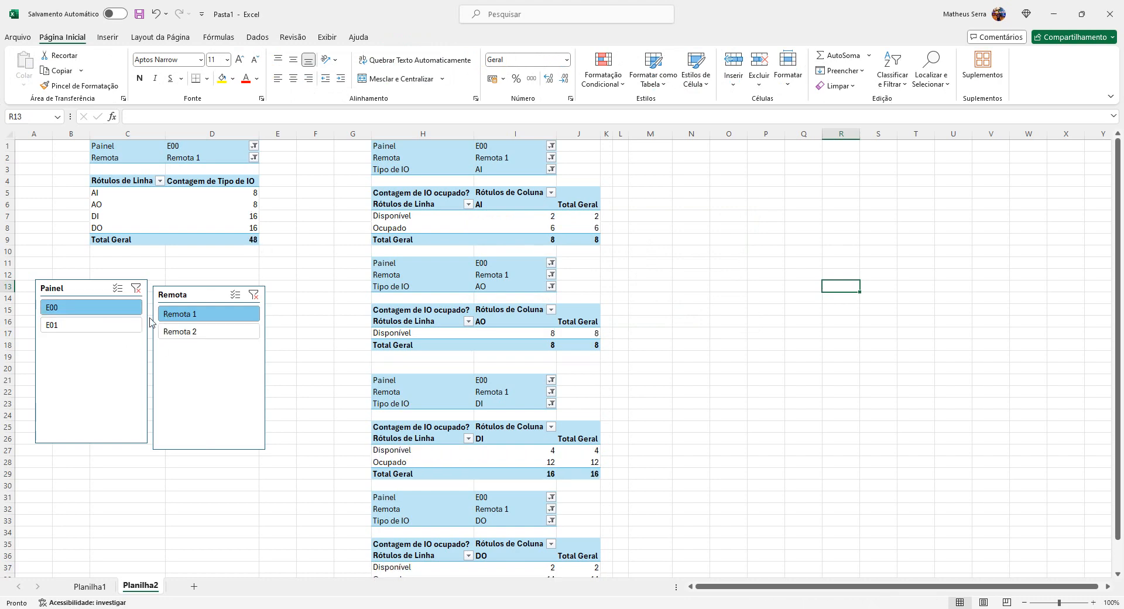
click(181, 333)
click(215, 318)
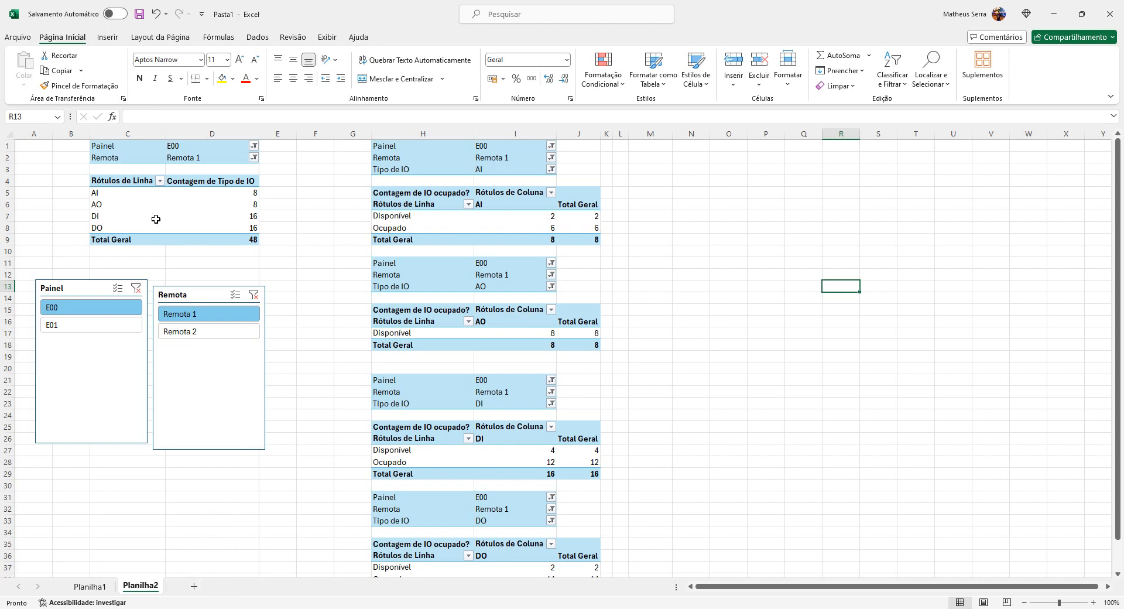
Step: Add a new worksheet and draw a rectangle about 18.26 cm high and 44.27 cm wide, starting at cell B2
click(195, 587)
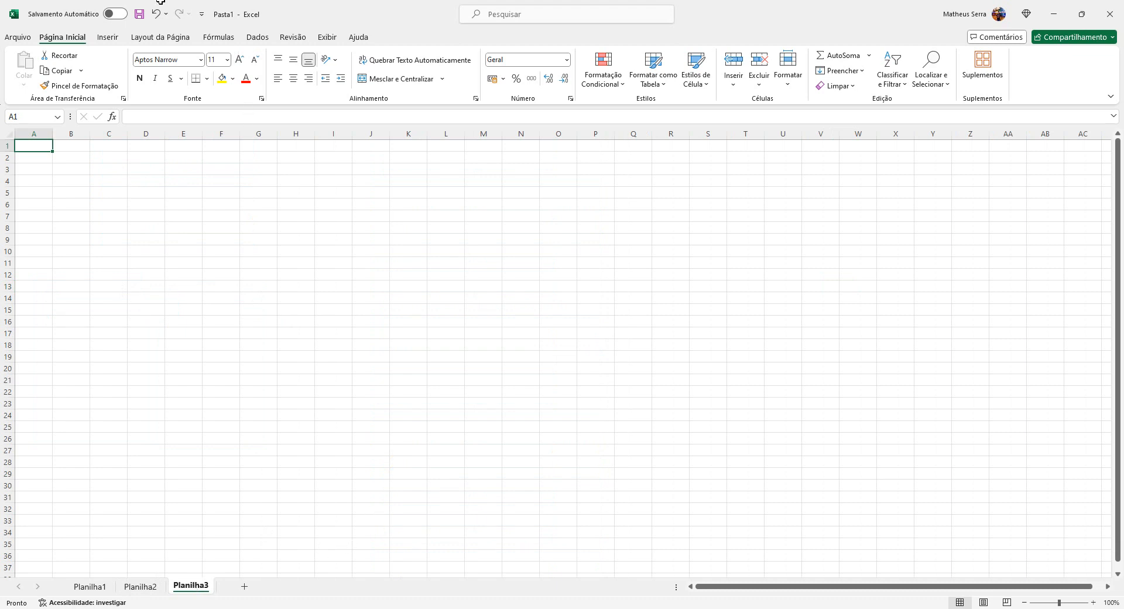
click(117, 34)
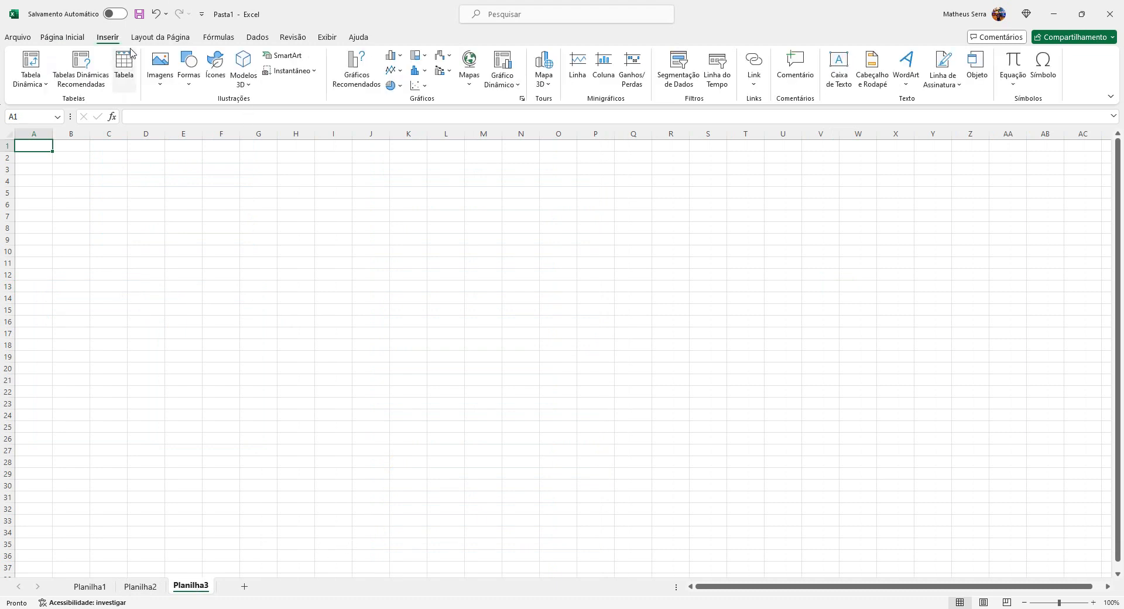
click(189, 67)
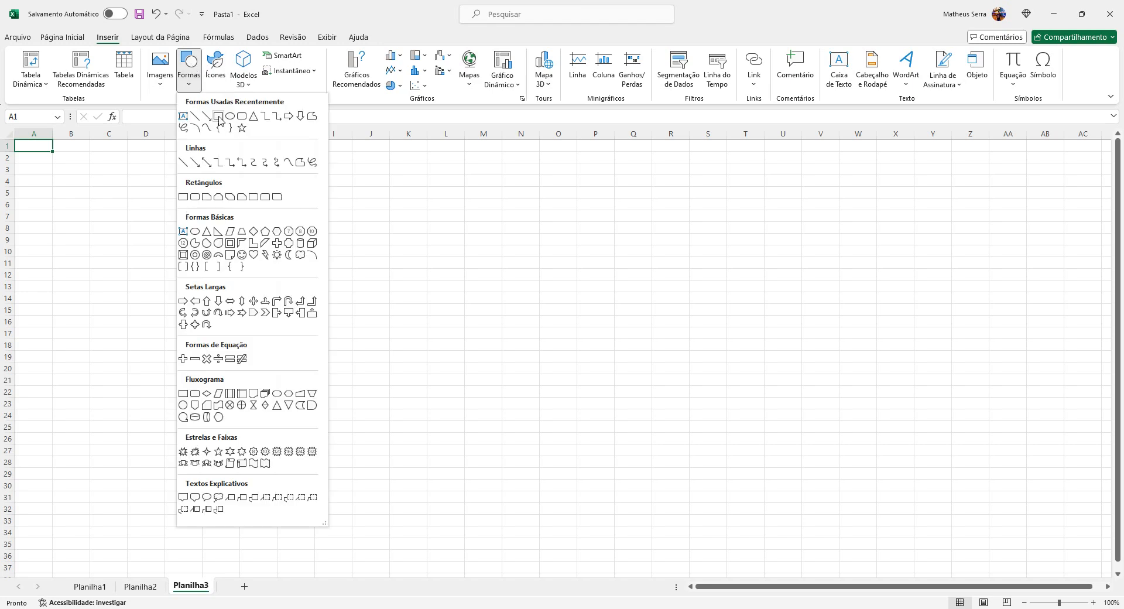
click(183, 197)
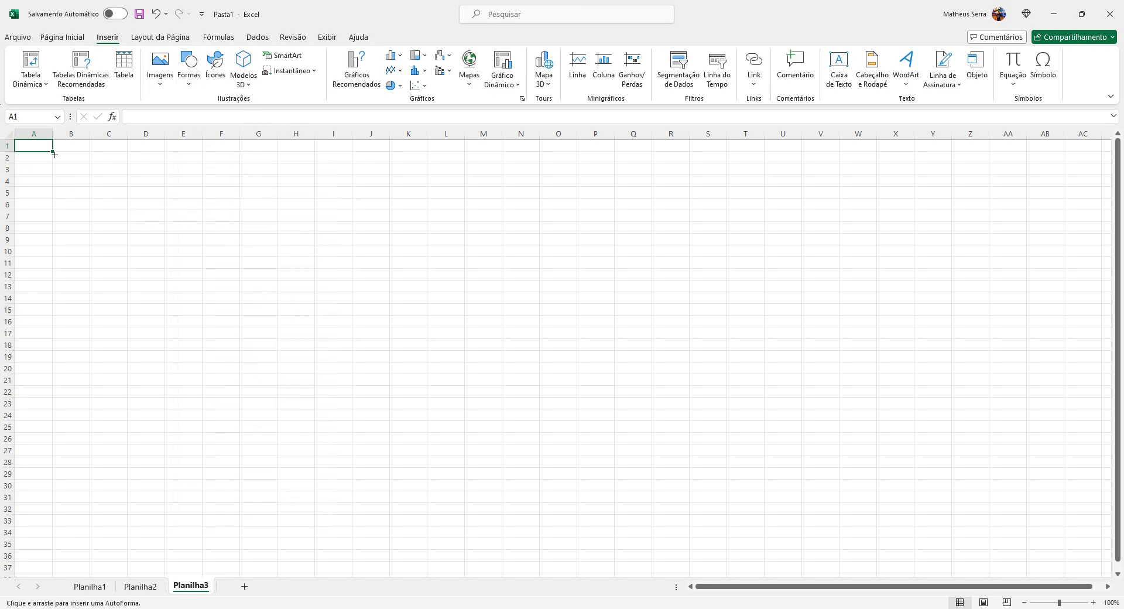
mouse_move(54, 151)
mouse_down()
mouse_move(1029, 579)
mouse_move(1025, 530)
mouse_move(1034, 555)
mouse_up()
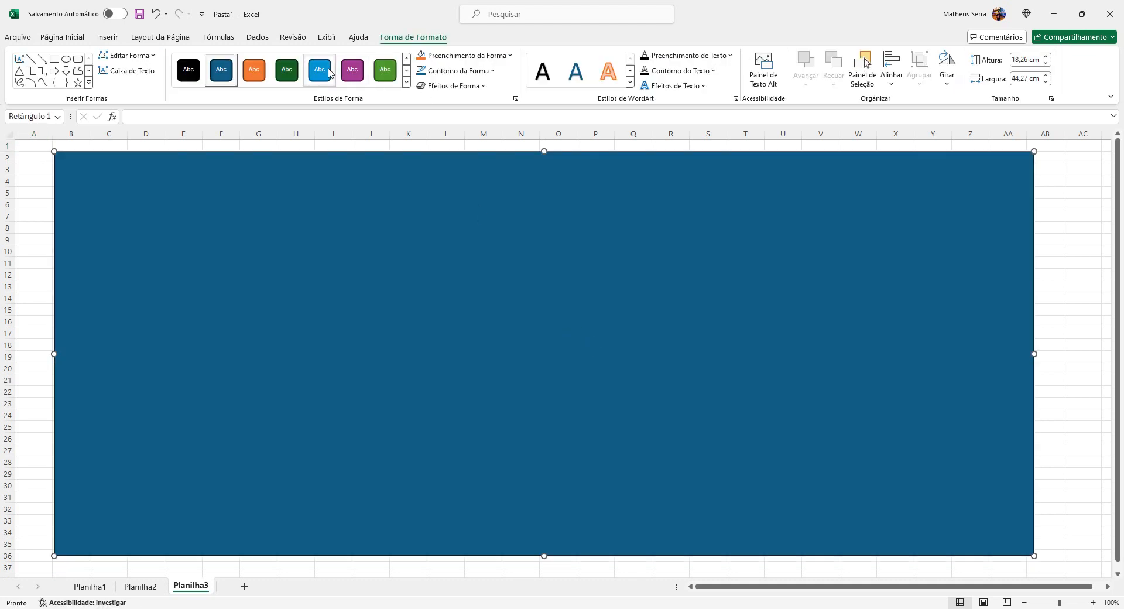
Step: Give the large rectangle the bright blue preset shape style, trying the green one as a comparison
click(330, 73)
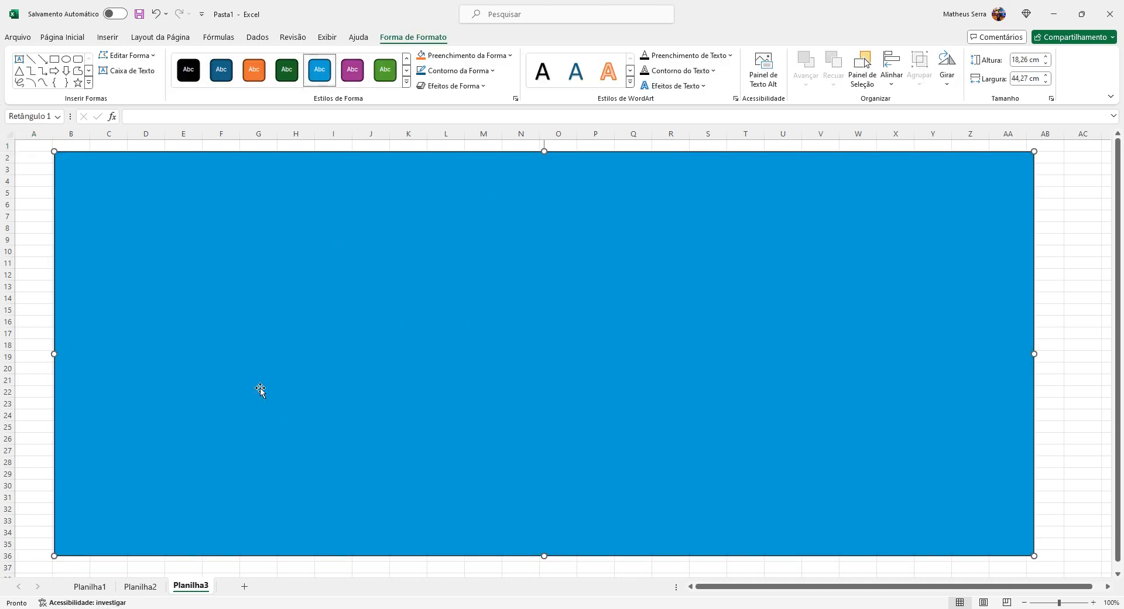
click(385, 70)
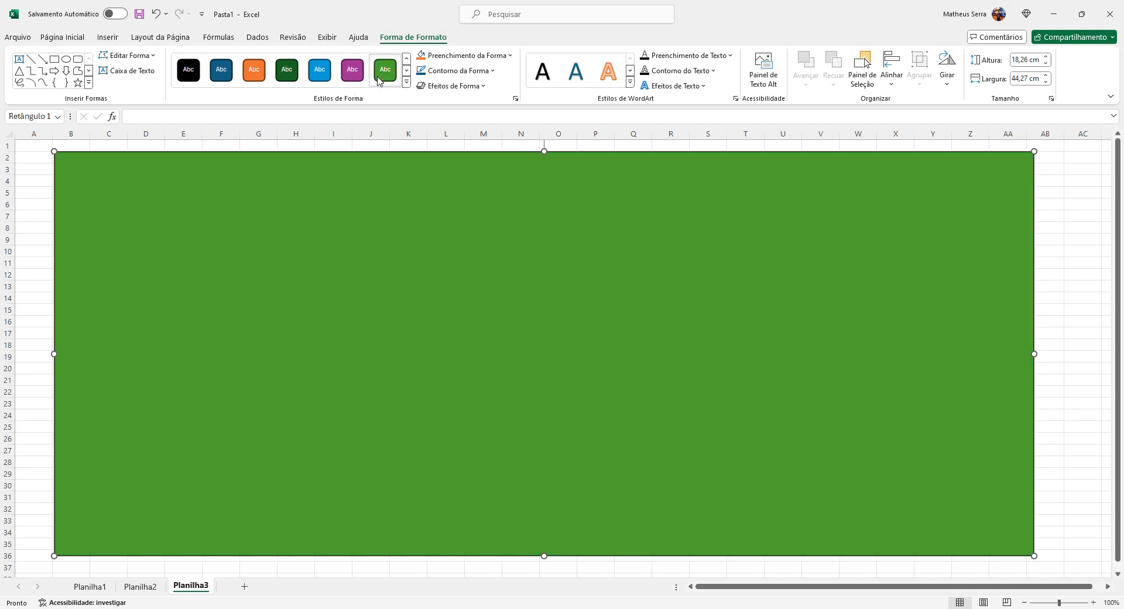
click(318, 77)
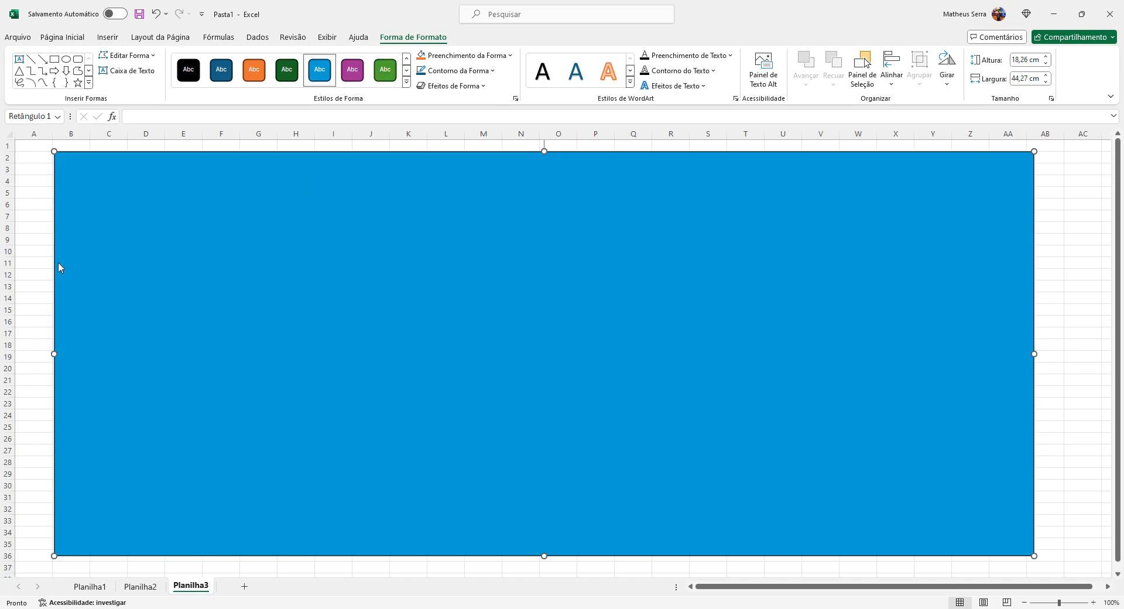
click(34, 244)
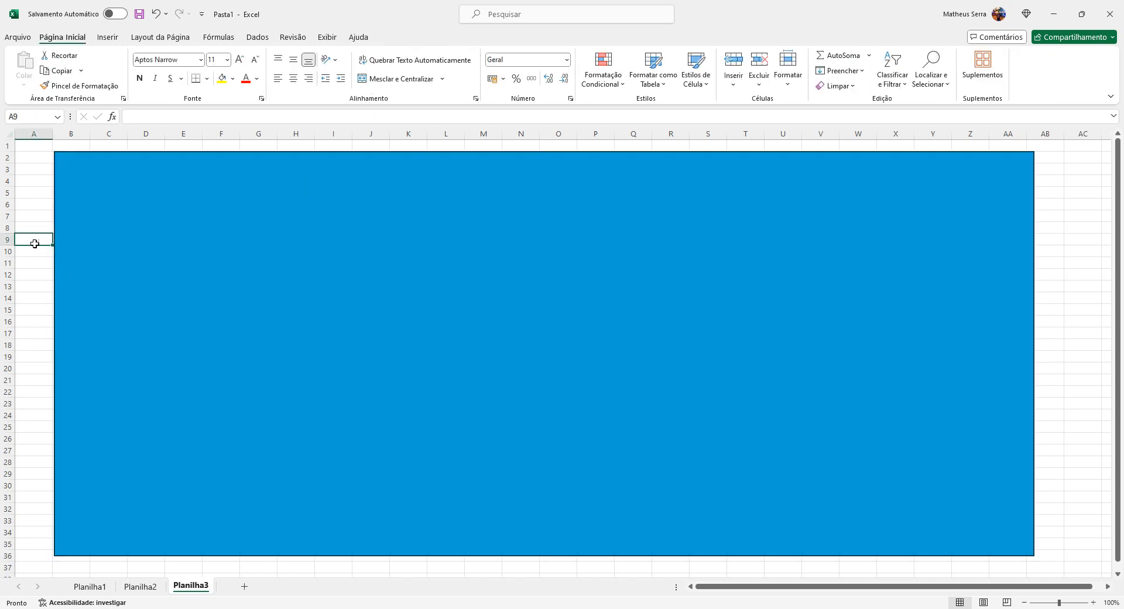
Step: Insert a 2D clustered column chart from the IO type count pivot table on Planilha2 and place it beside the occupancy pivot tables
click(151, 586)
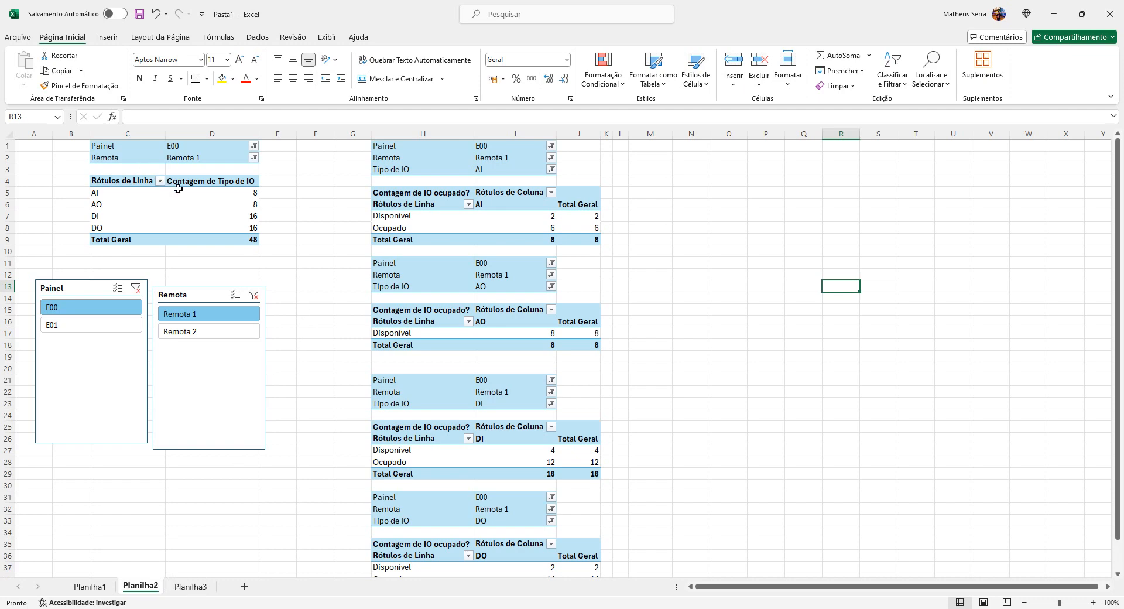
mouse_move(182, 189)
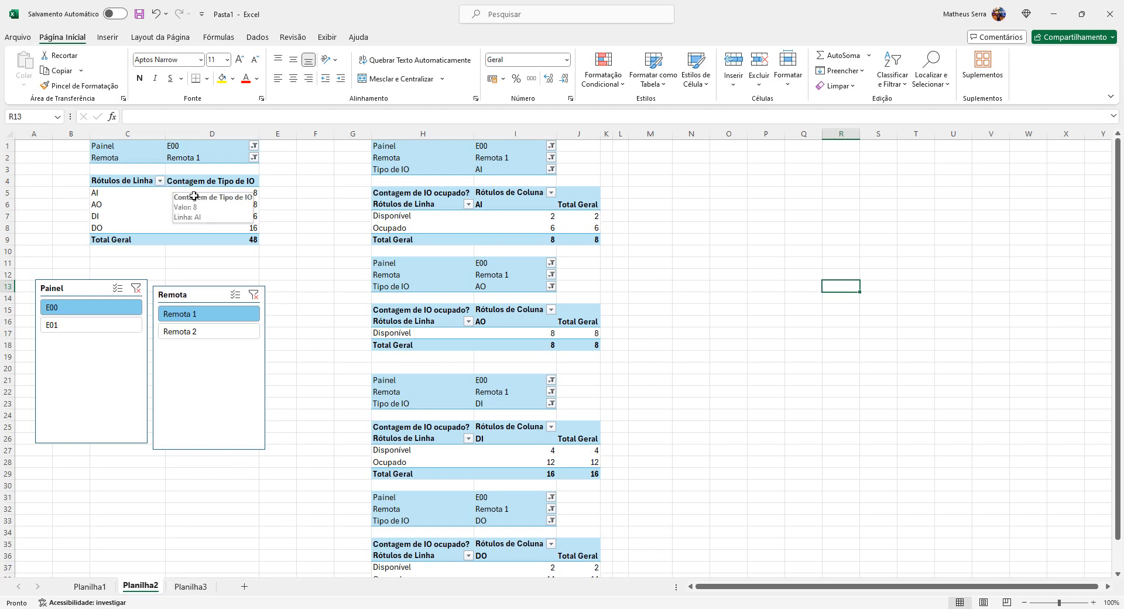
drag(180, 195, 188, 227)
click(199, 196)
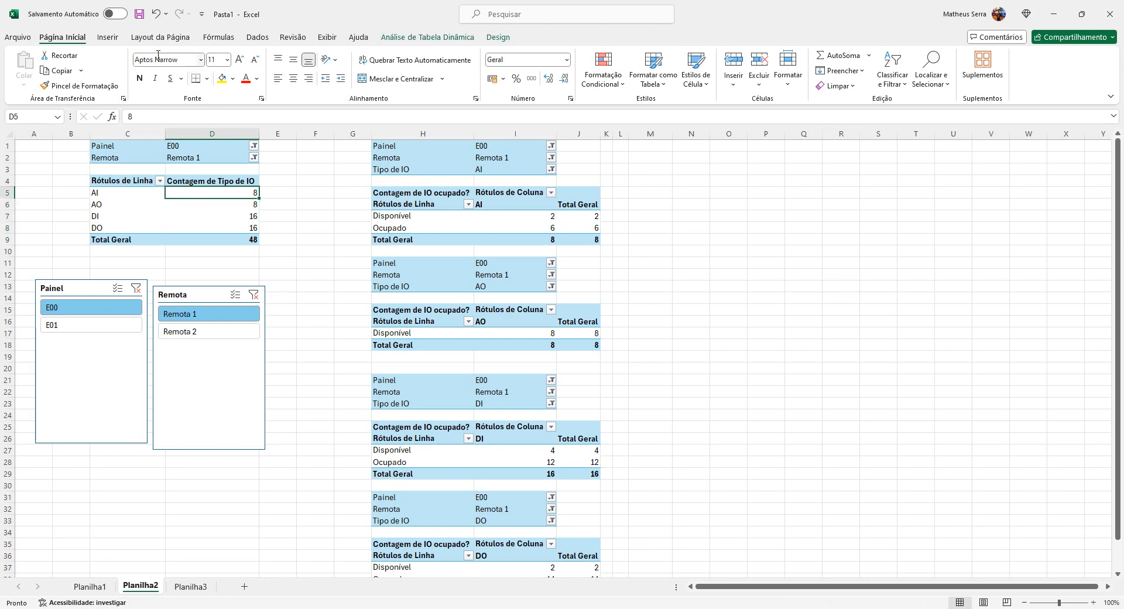
click(107, 38)
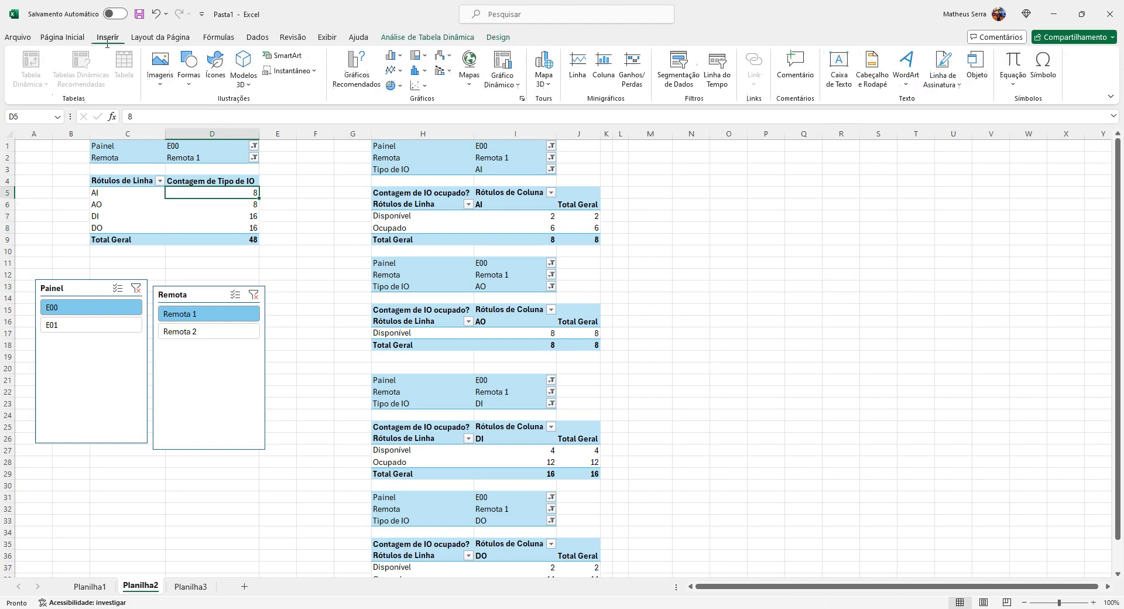
click(391, 56)
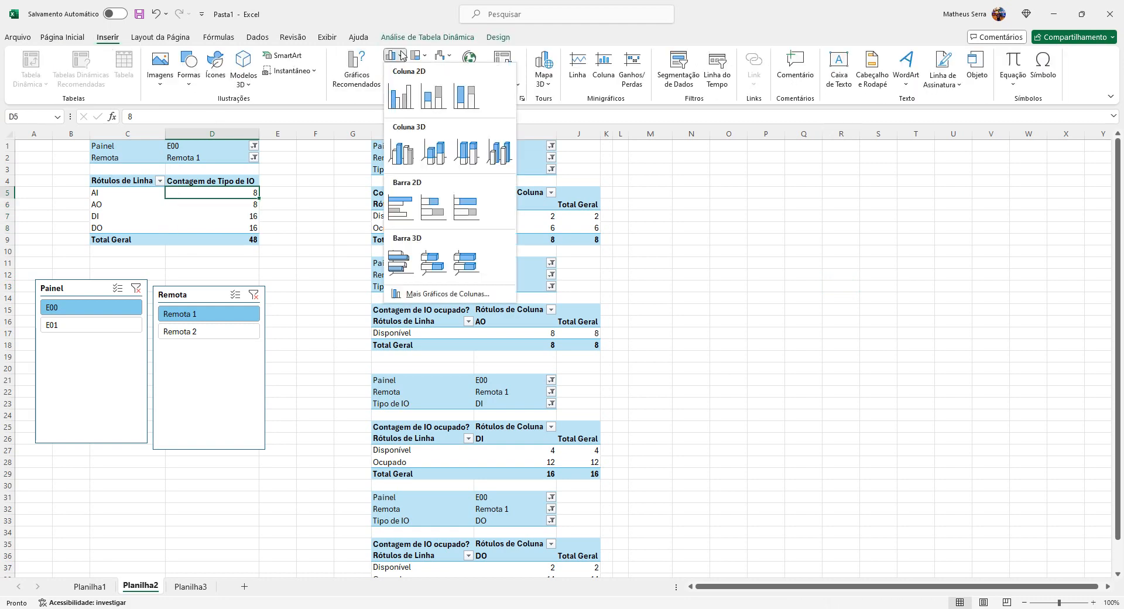
click(397, 102)
drag(546, 293, 764, 222)
Step: Apply the chart style with a grey gradient background, wide columns and value labels inside the columns
click(501, 37)
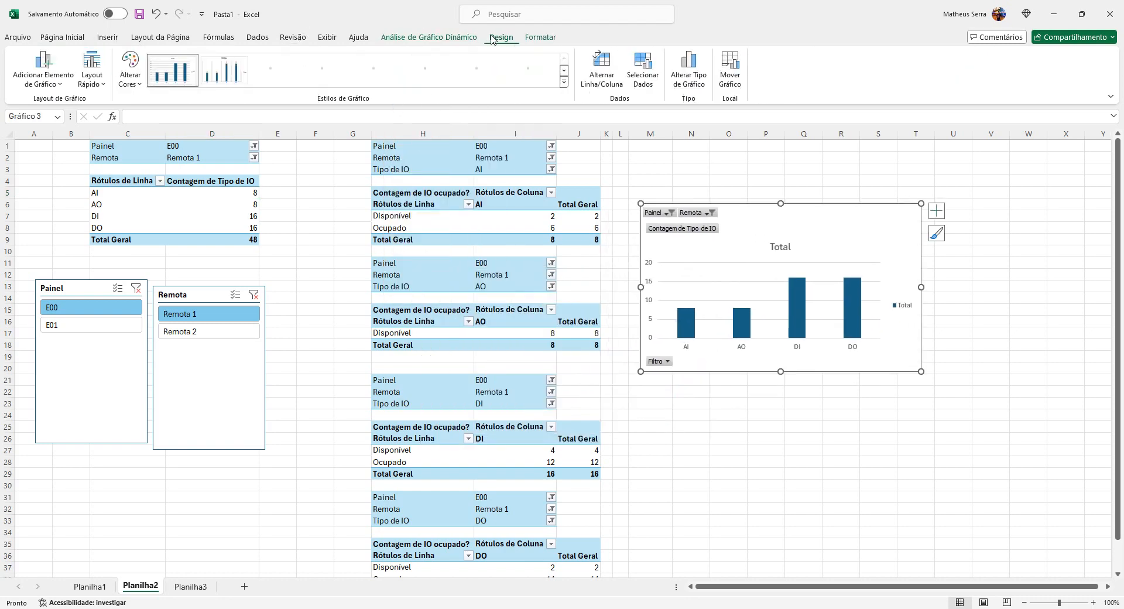
click(332, 73)
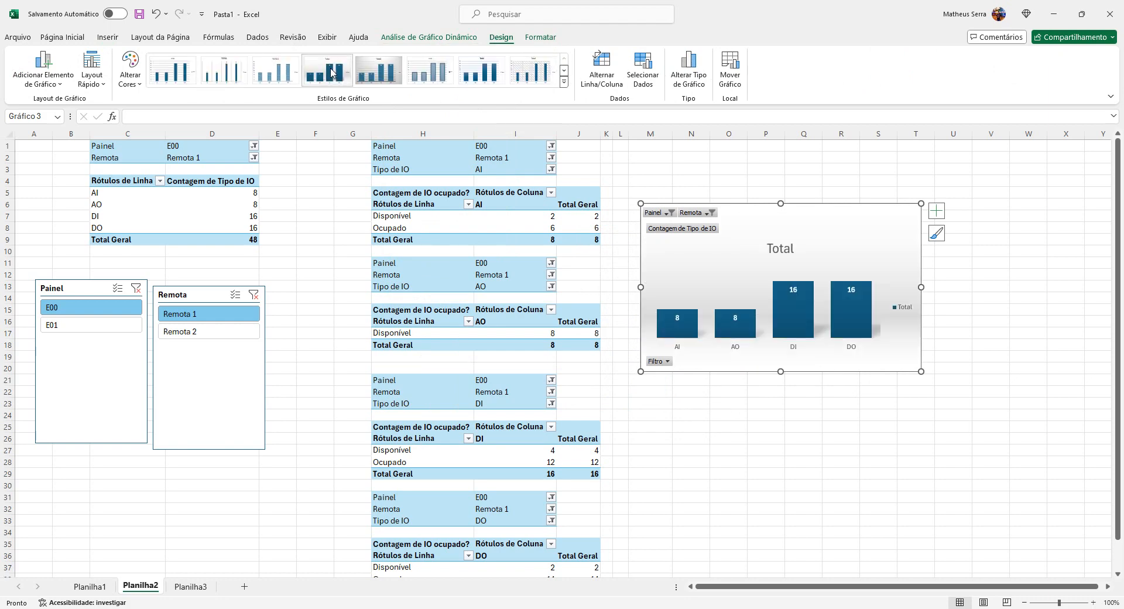
click(379, 74)
click(332, 77)
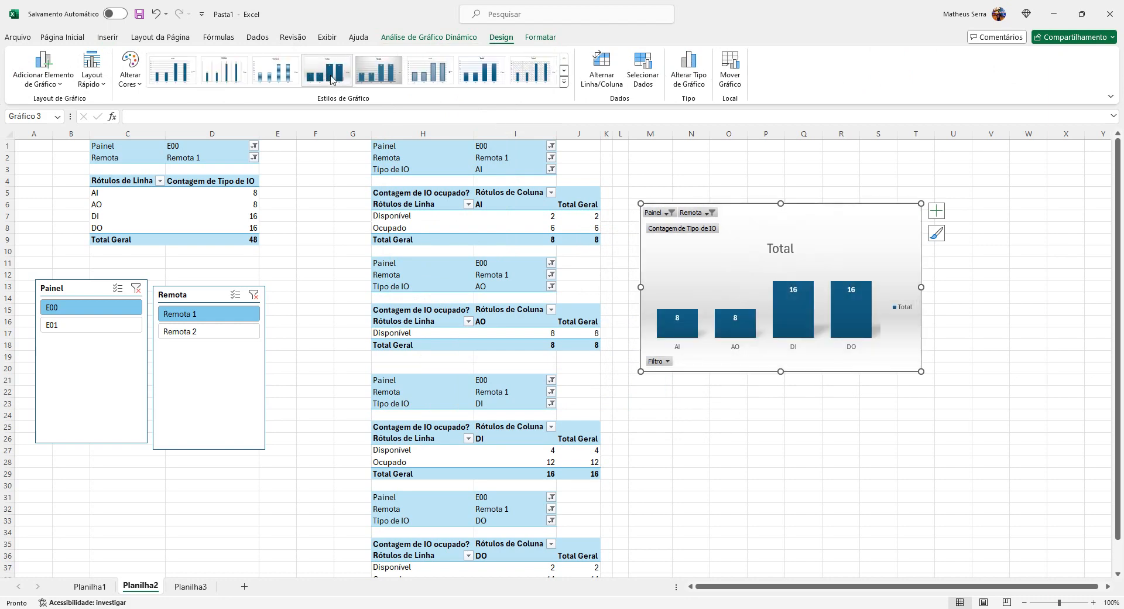
click(697, 428)
Step: Hide the axis, report filter and value field buttons on the IO type chart
right_click(664, 364)
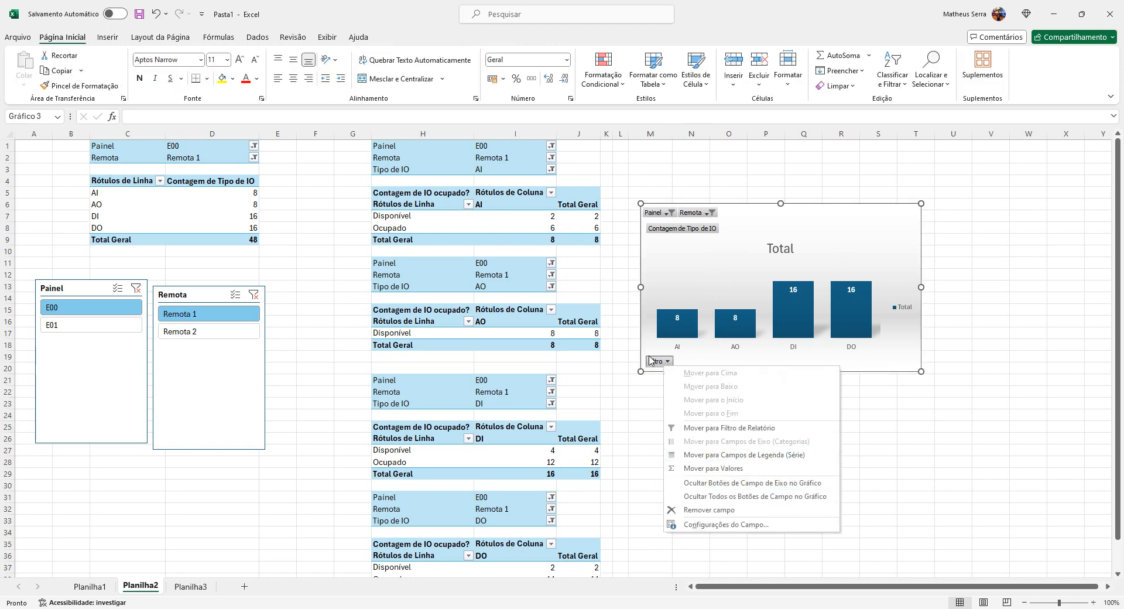
click(720, 483)
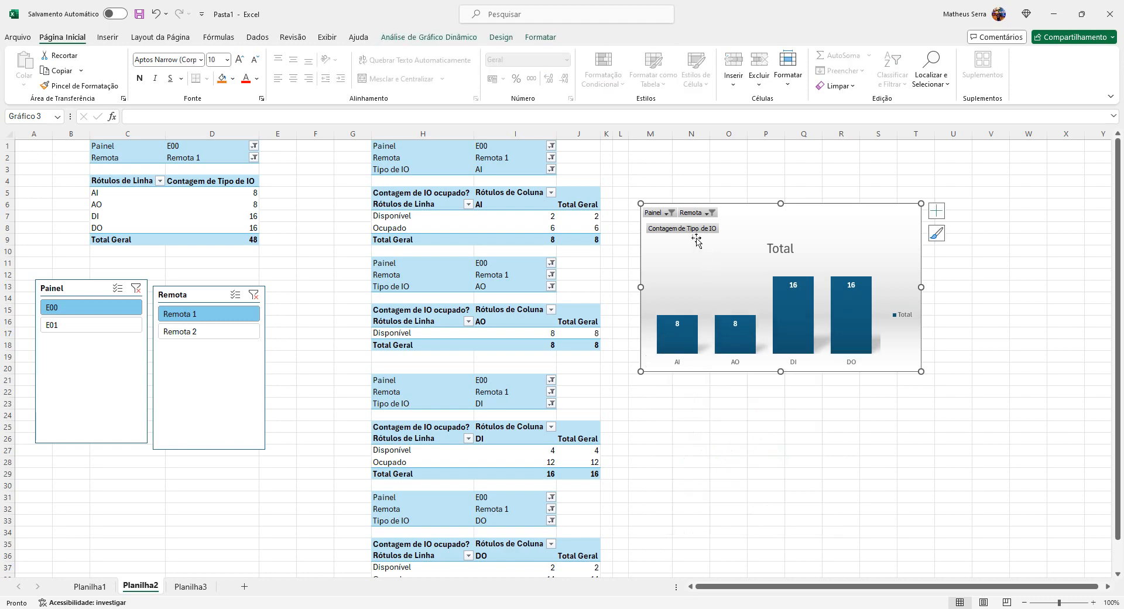
right_click(664, 212)
click(697, 329)
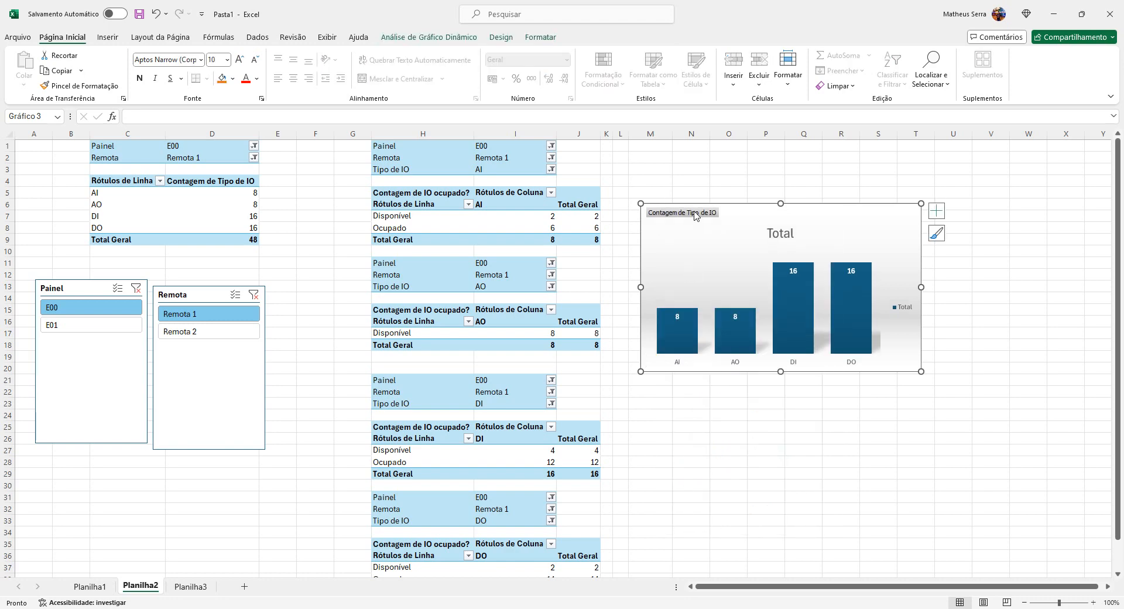
right_click(696, 213)
click(738, 329)
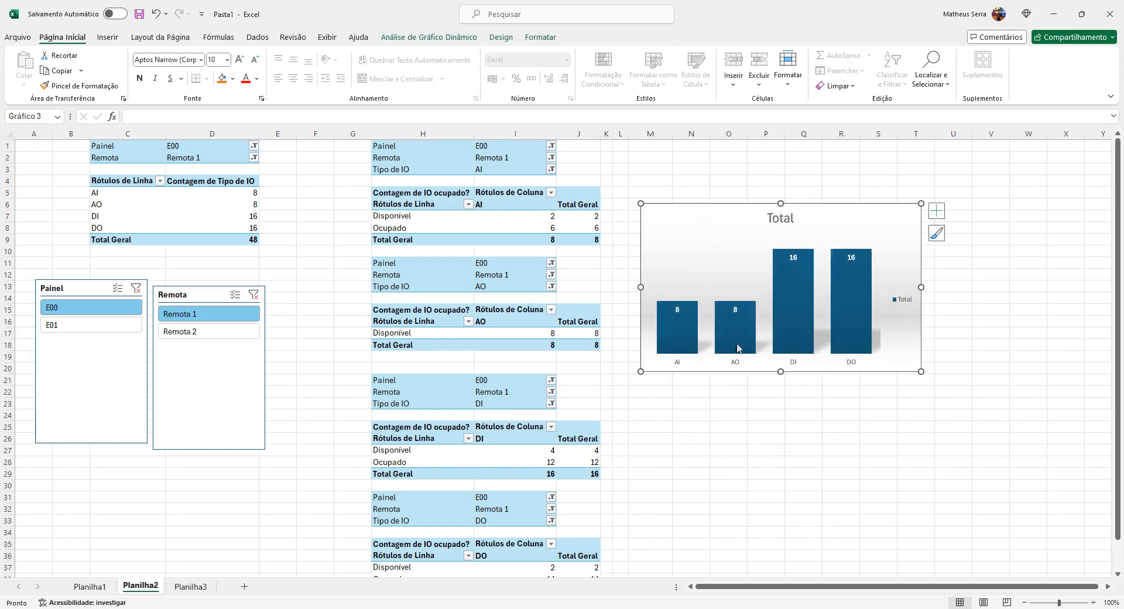
click(739, 427)
Step: Change the column chart's title to "Total de IO's"
click(787, 219)
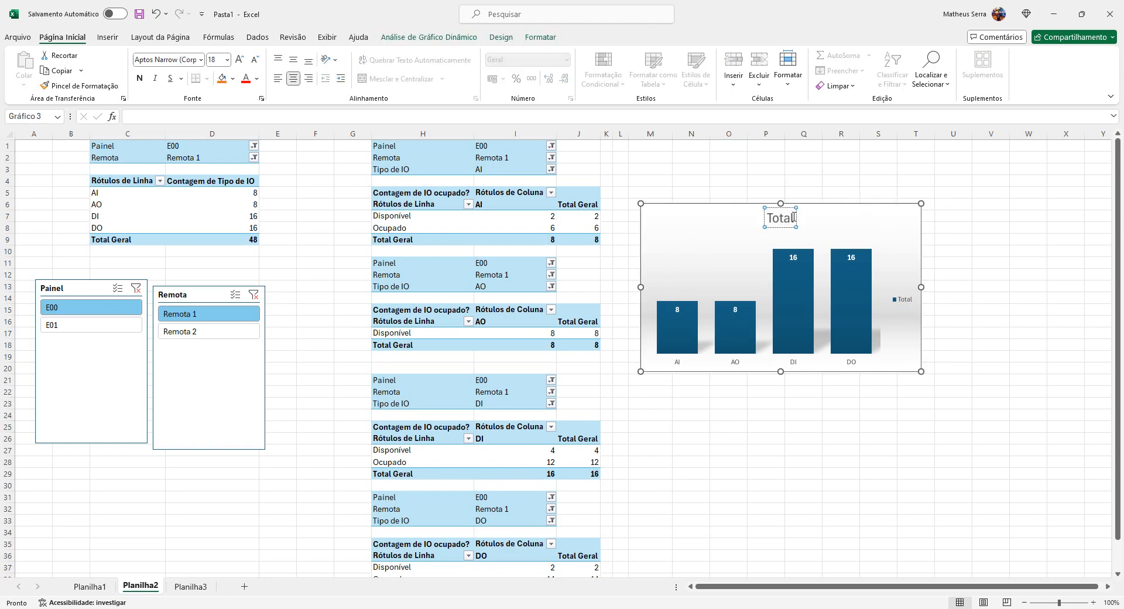
text(de IO)
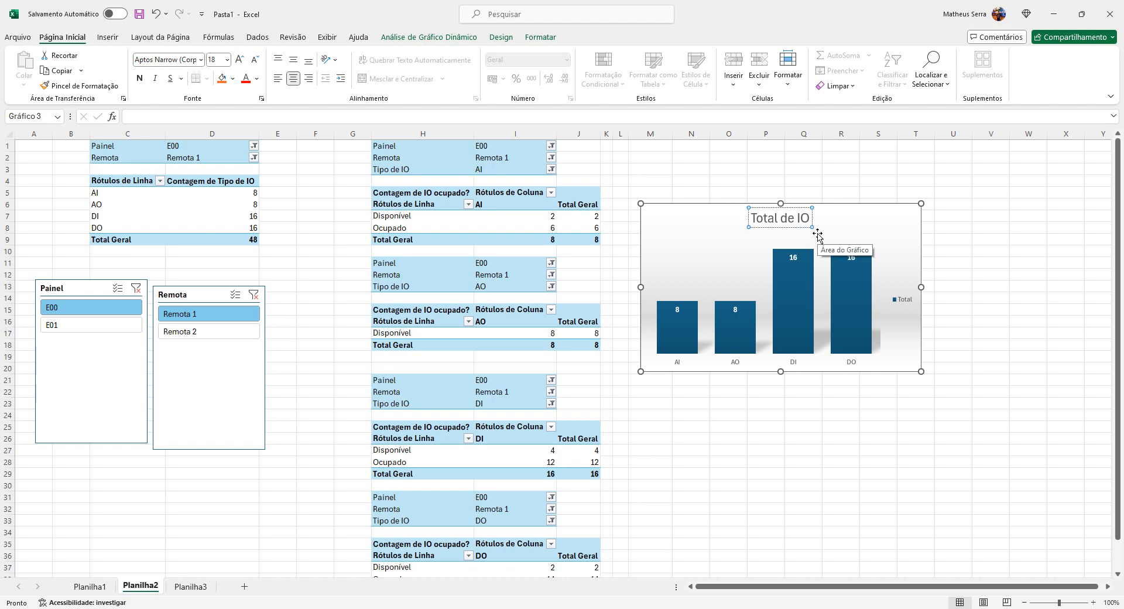
text('s)
click(827, 426)
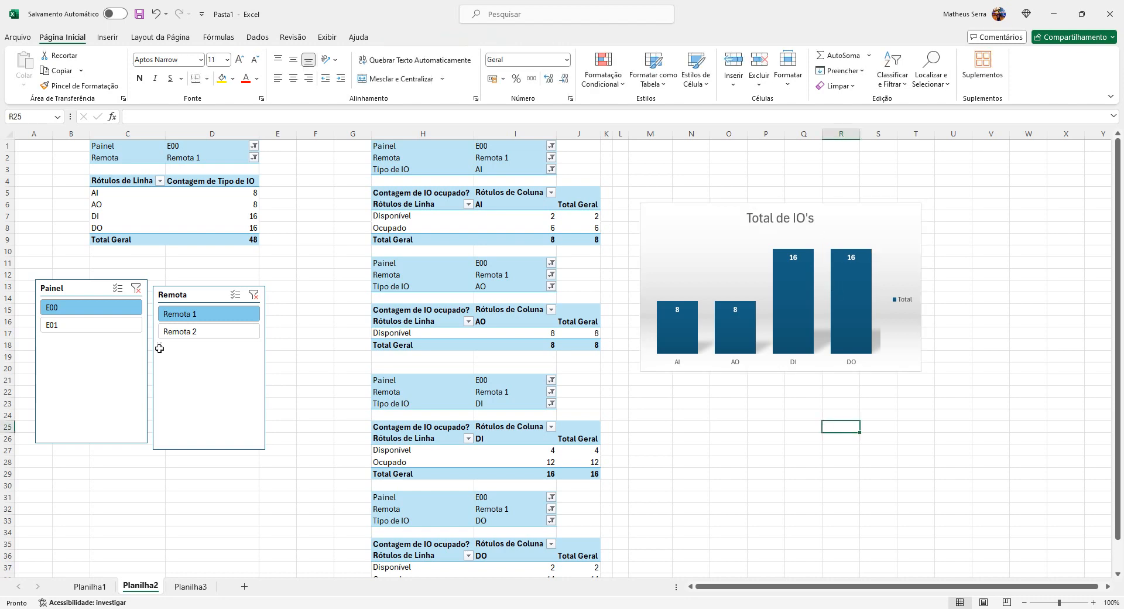
Step: Check that the chart follows the slicers by switching panel and remote, ending on E00 and Remota 1
click(114, 331)
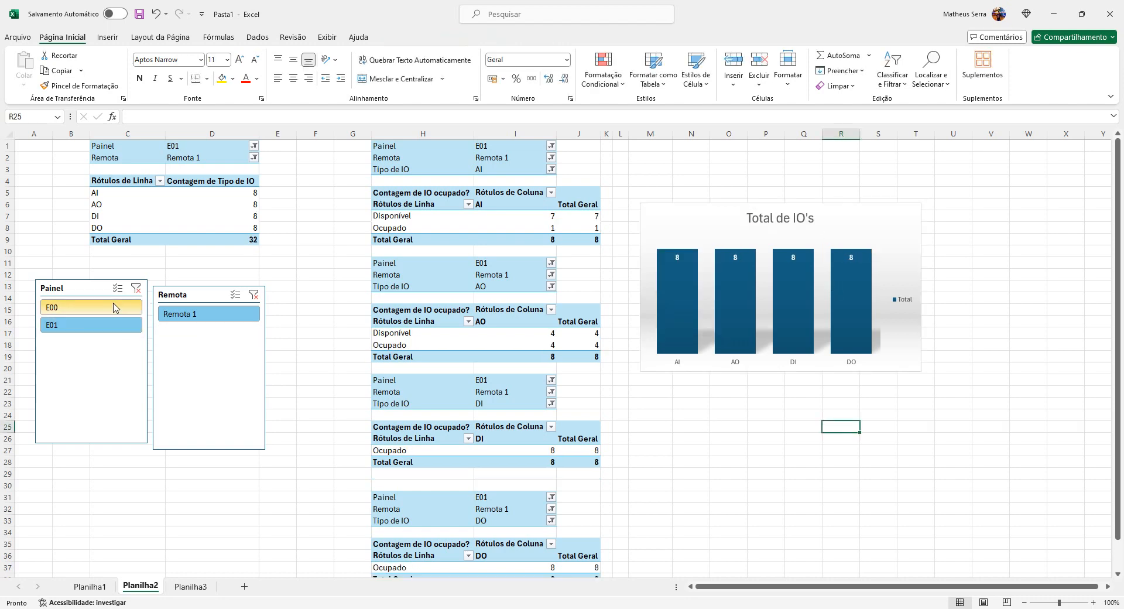
click(115, 309)
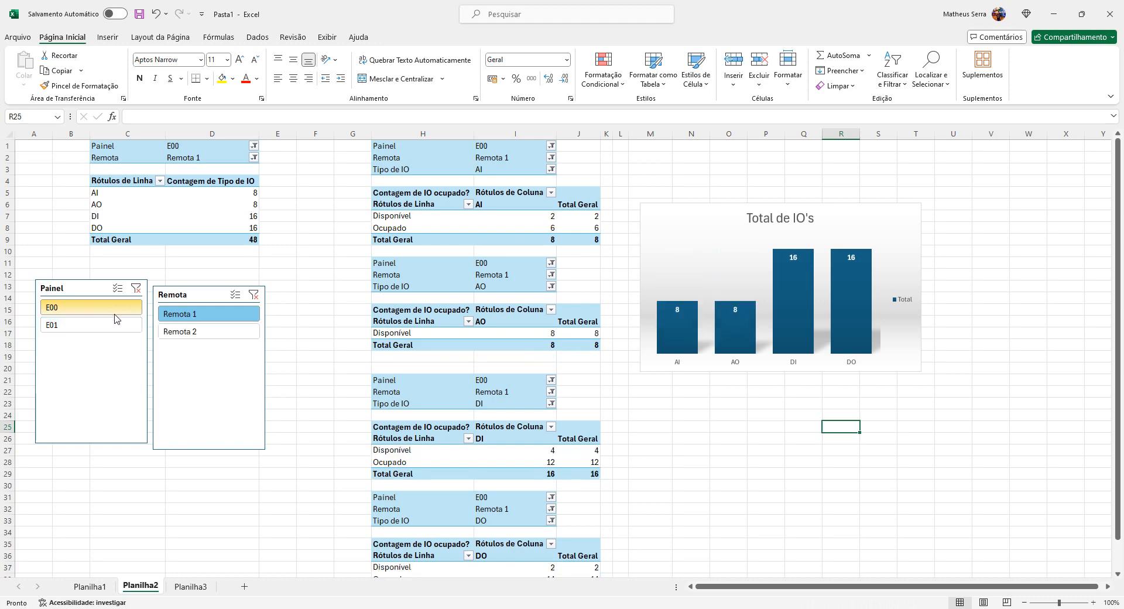
click(113, 329)
click(113, 314)
click(214, 330)
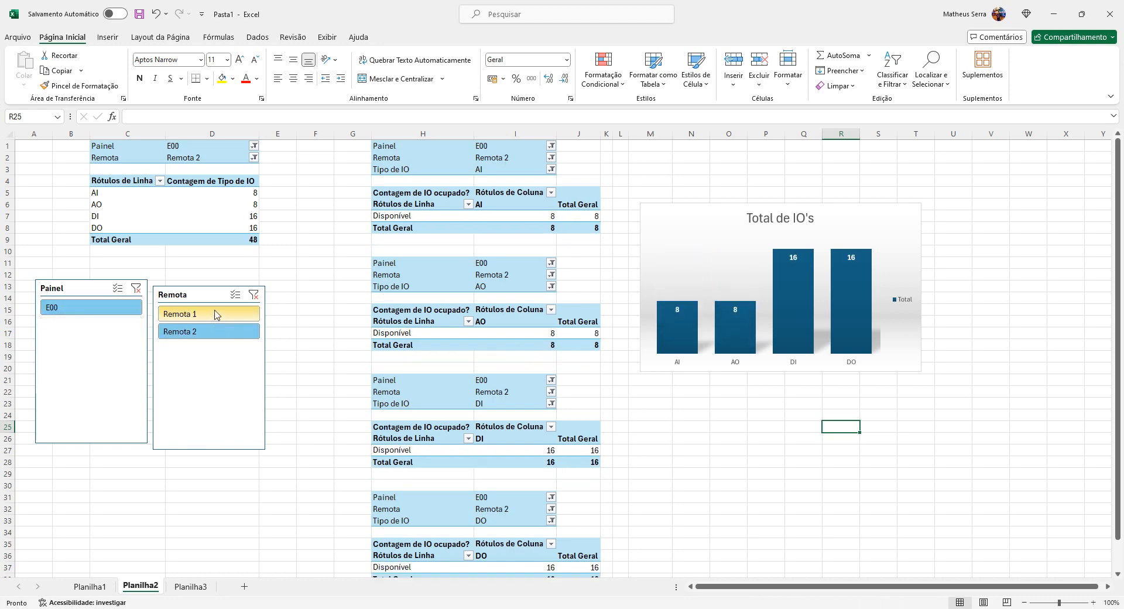
click(216, 315)
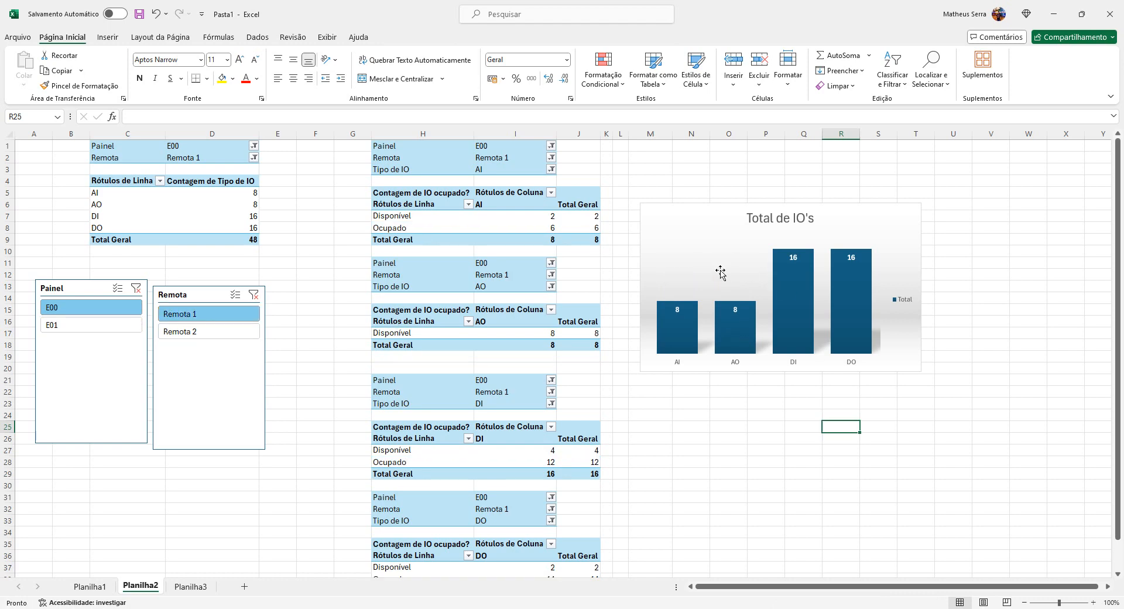
Step: Move the Total de IO's chart from Planilha2 to Planilha3 and place it in the lower-left corner of the blue rectangle
click(739, 245)
click(706, 192)
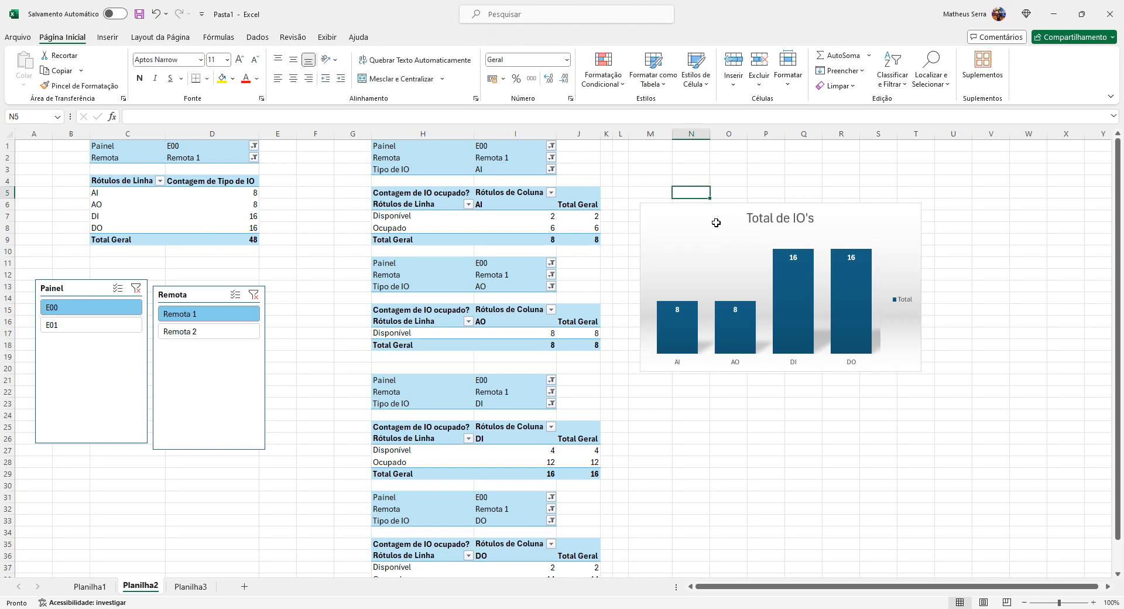
click(716, 223)
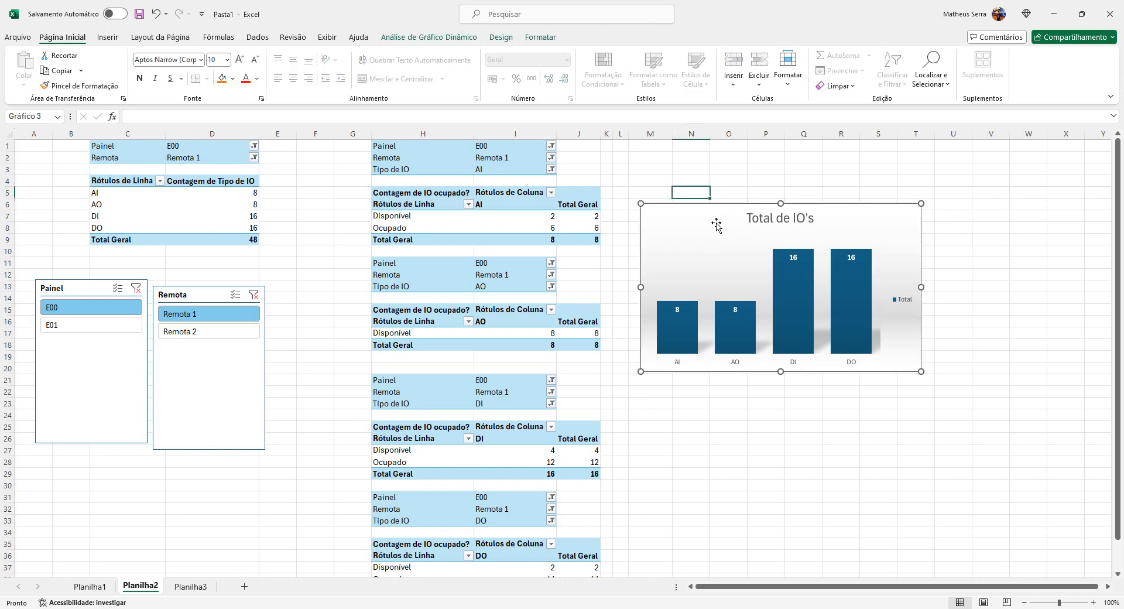
key(ctrl+x)
click(194, 586)
click(245, 434)
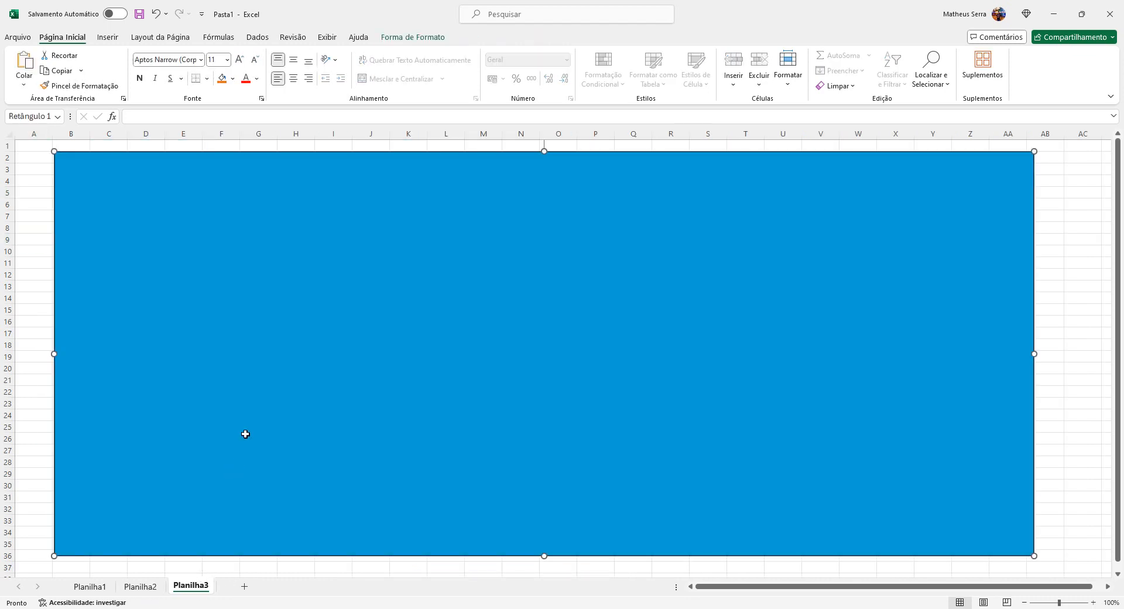
key(ctrl+v)
click(140, 202)
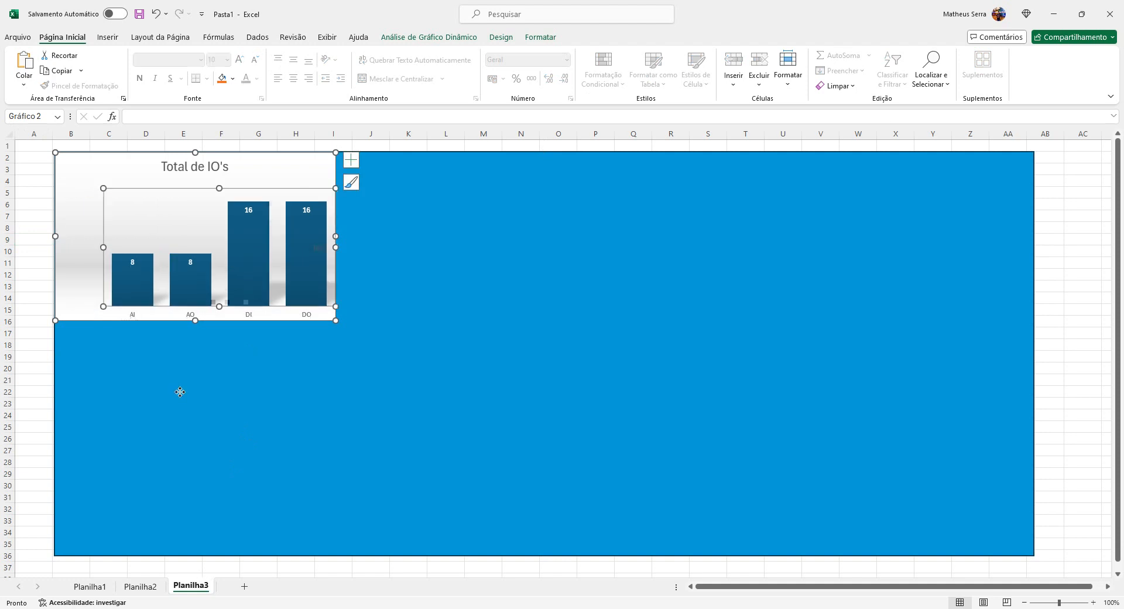
drag(100, 159, 106, 374)
click(34, 319)
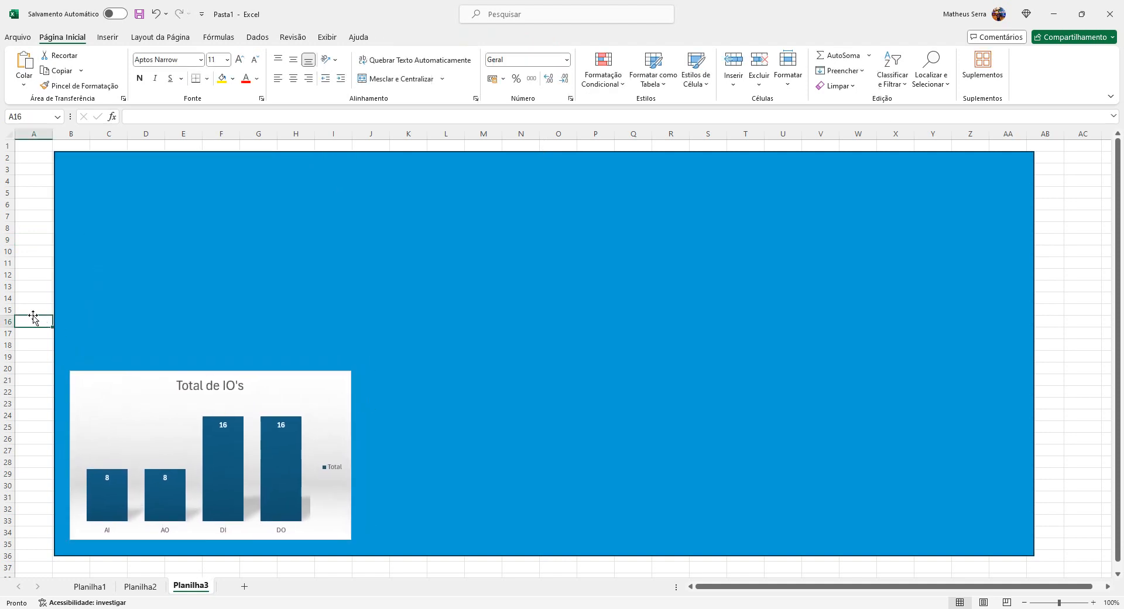
Step: Insert a 2D pie chart from the AI pivot table on Planilha2 and place it beside the pivot tables in the empty columns
click(140, 586)
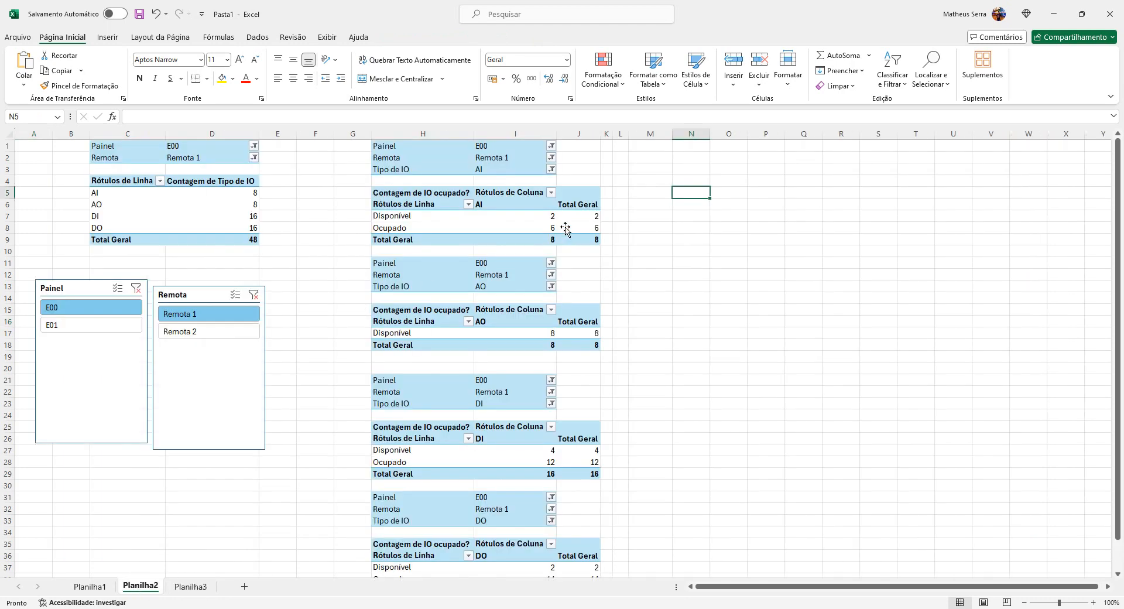
click(532, 219)
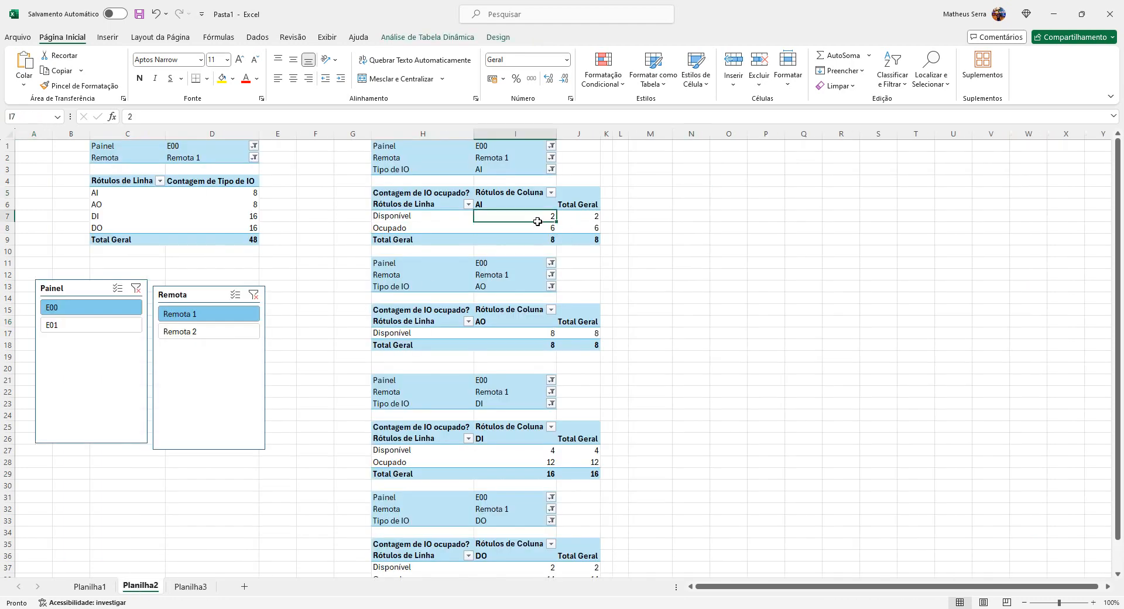
click(116, 44)
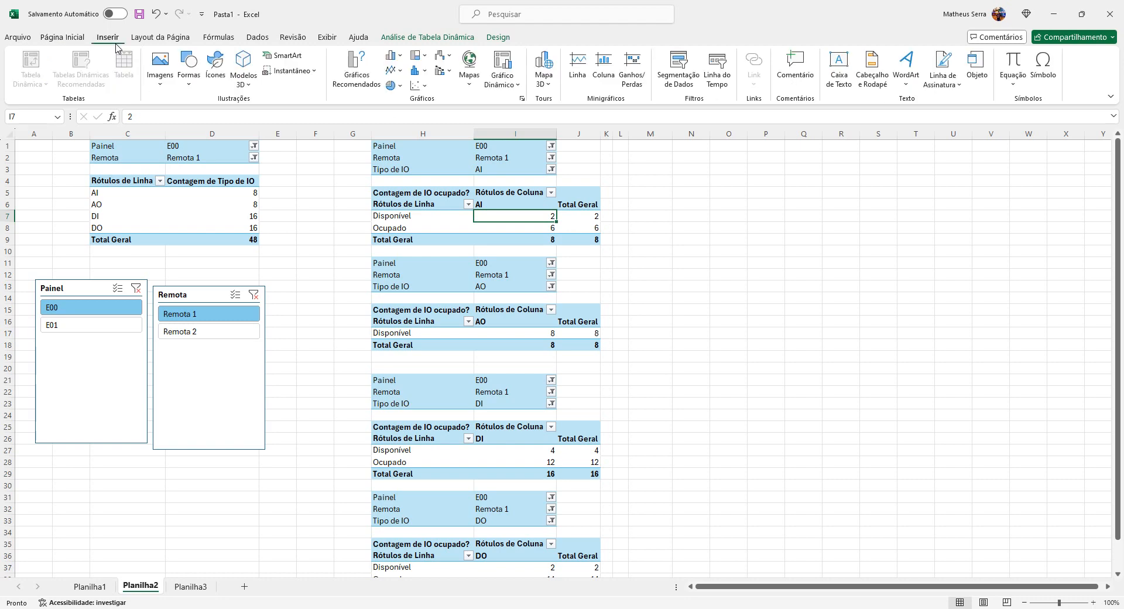
click(391, 85)
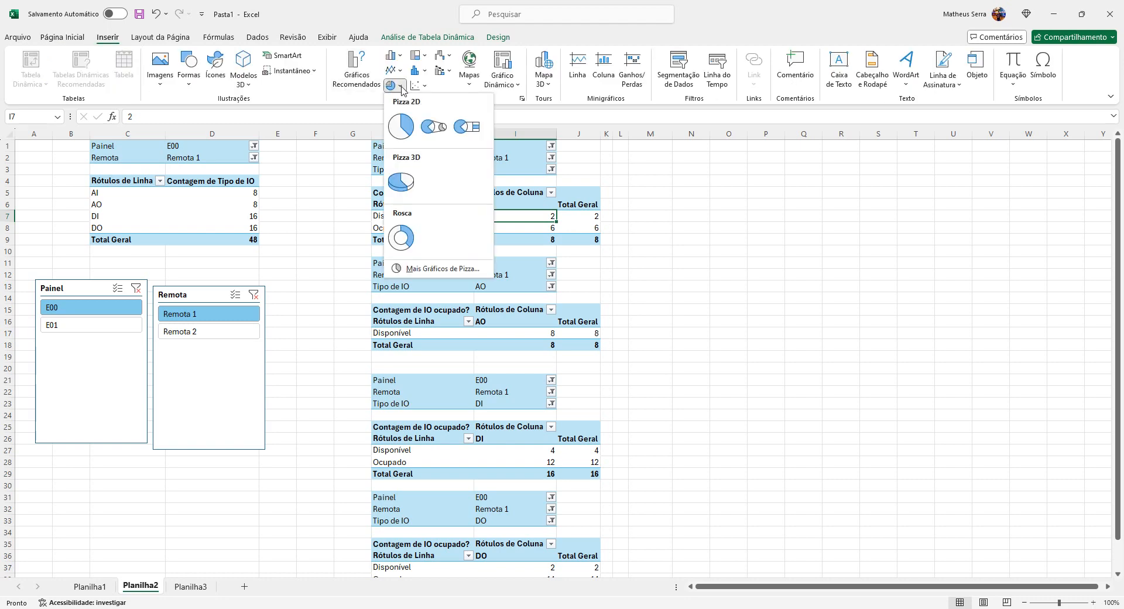
click(412, 126)
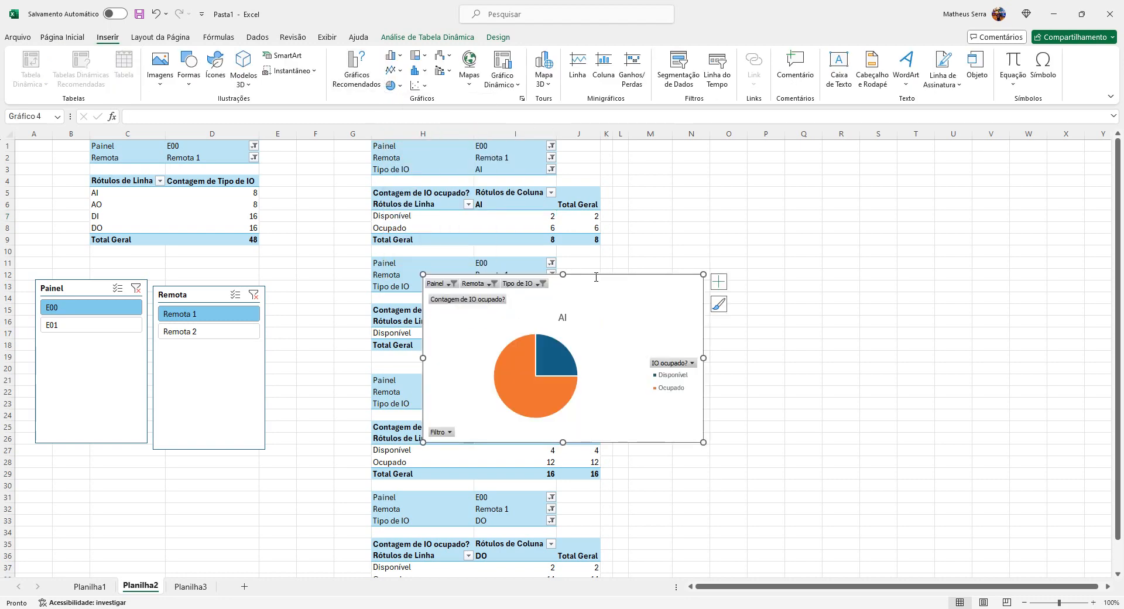
drag(597, 277, 834, 154)
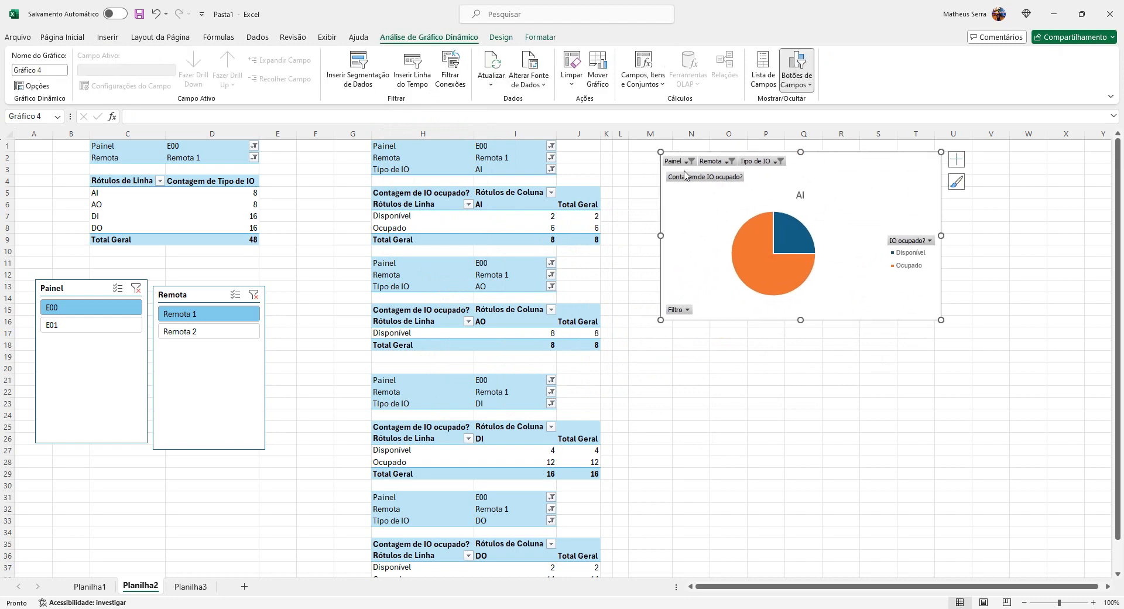
Step: Hide the legend, value, report filter and axis field buttons on the AI pie chart
click(685, 341)
right_click(679, 312)
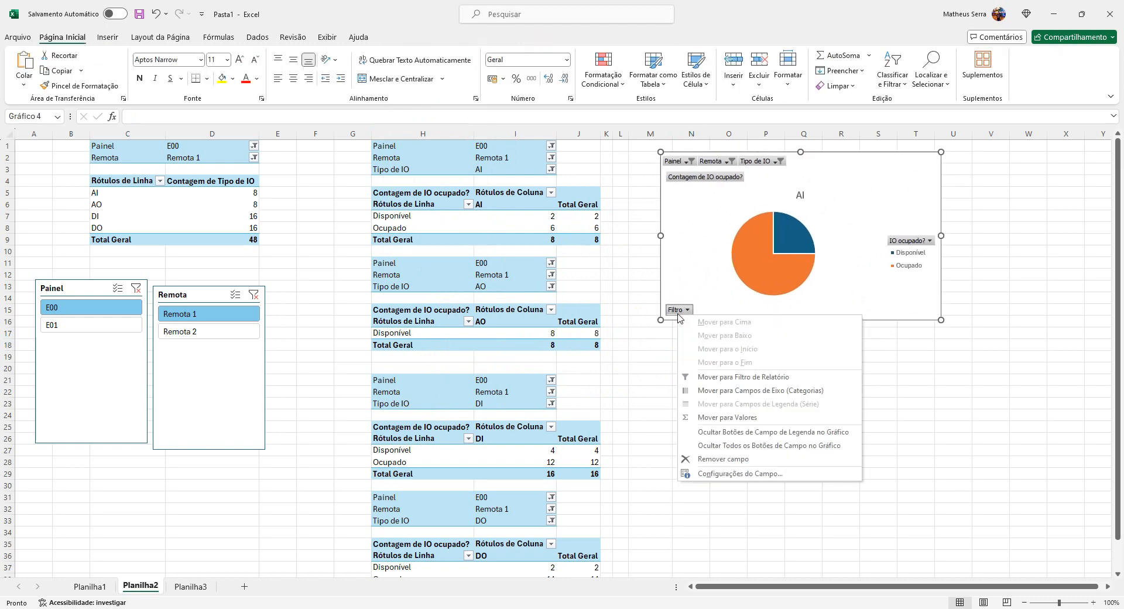
click(737, 418)
right_click(699, 177)
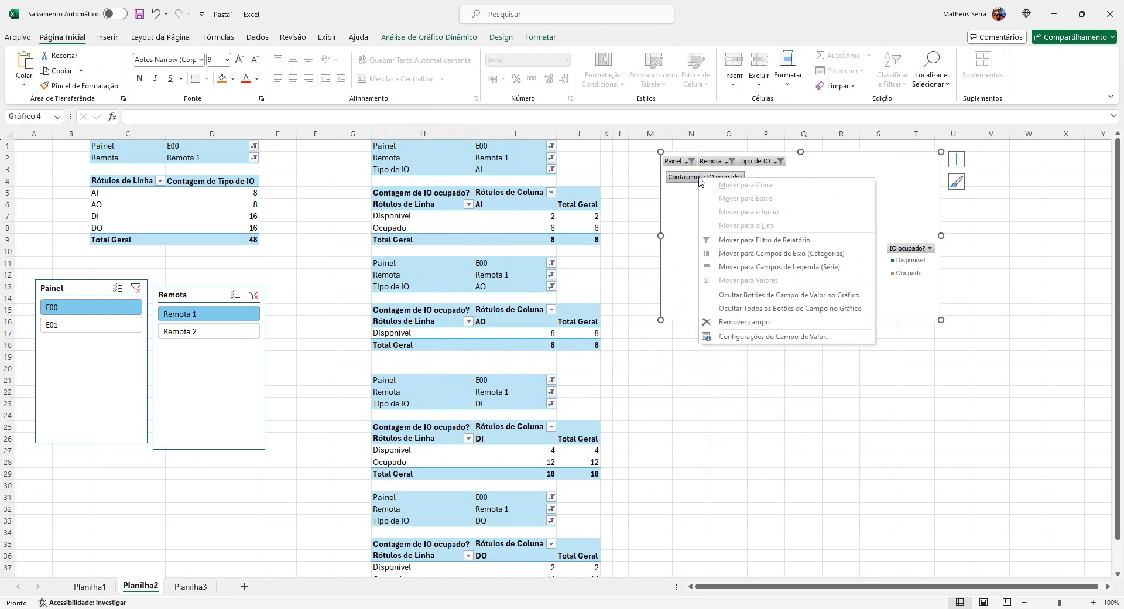
click(741, 296)
right_click(685, 161)
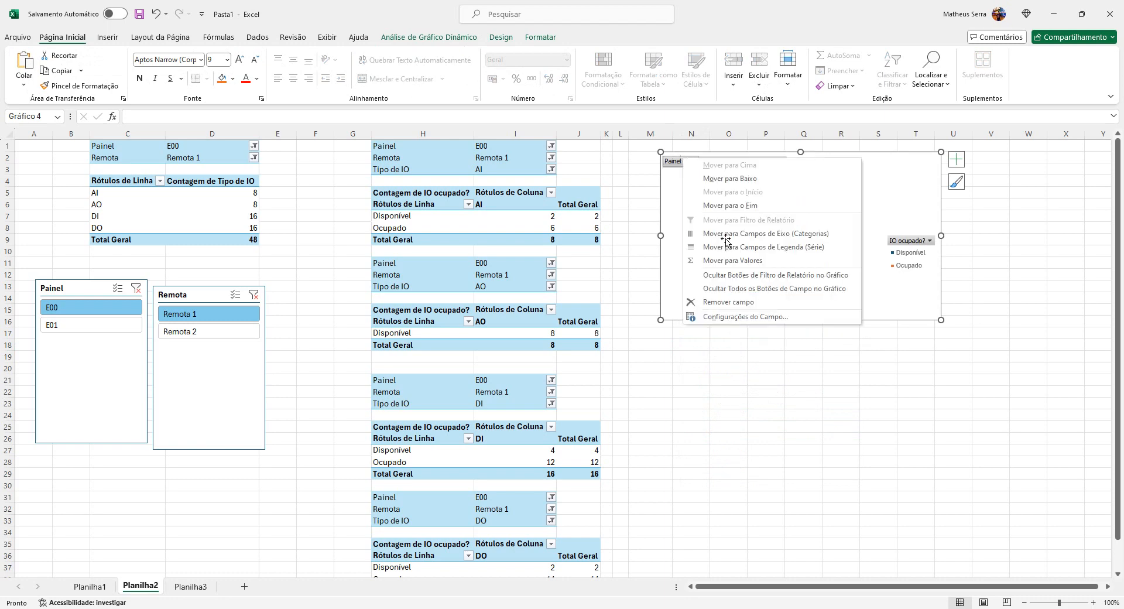
click(747, 281)
right_click(910, 236)
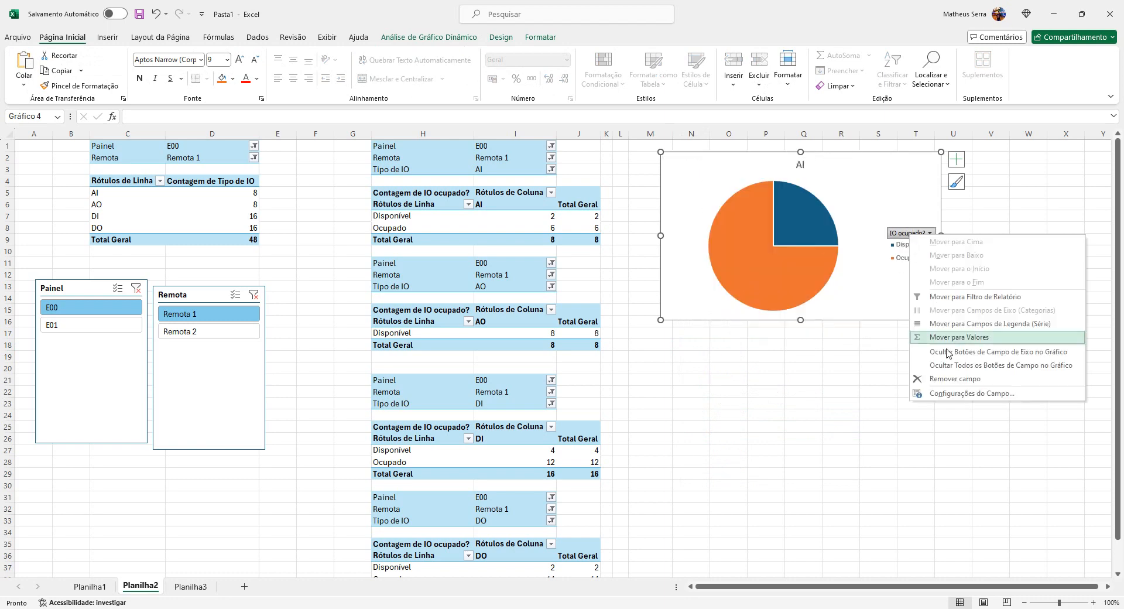
click(919, 284)
click(836, 394)
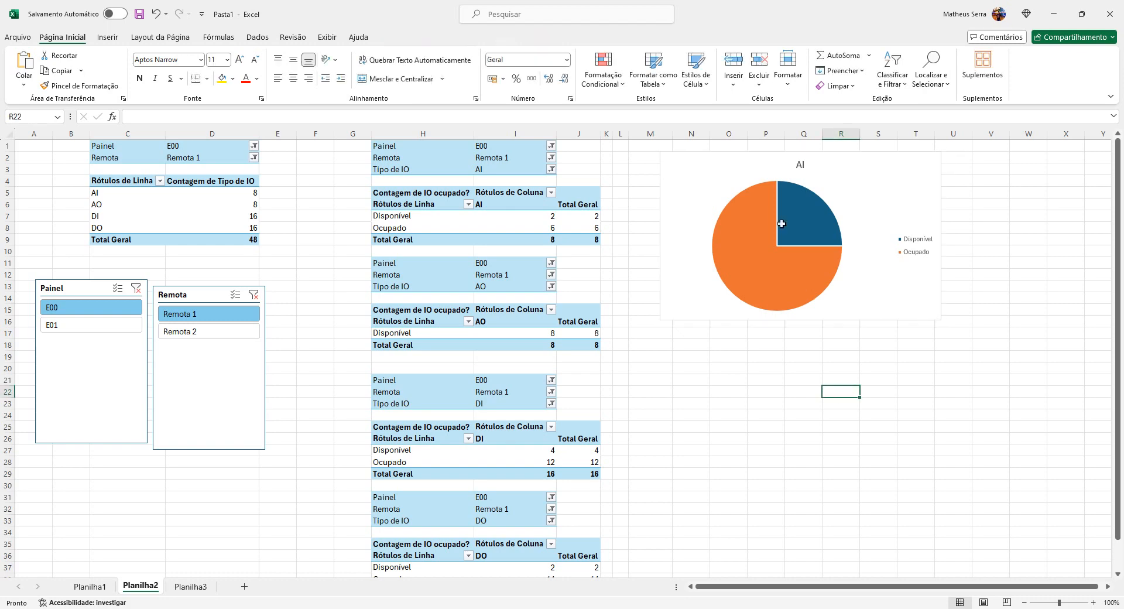
Step: Apply the grey gradient chart style with dark percentage labels to the AI pie chart
click(721, 176)
click(429, 37)
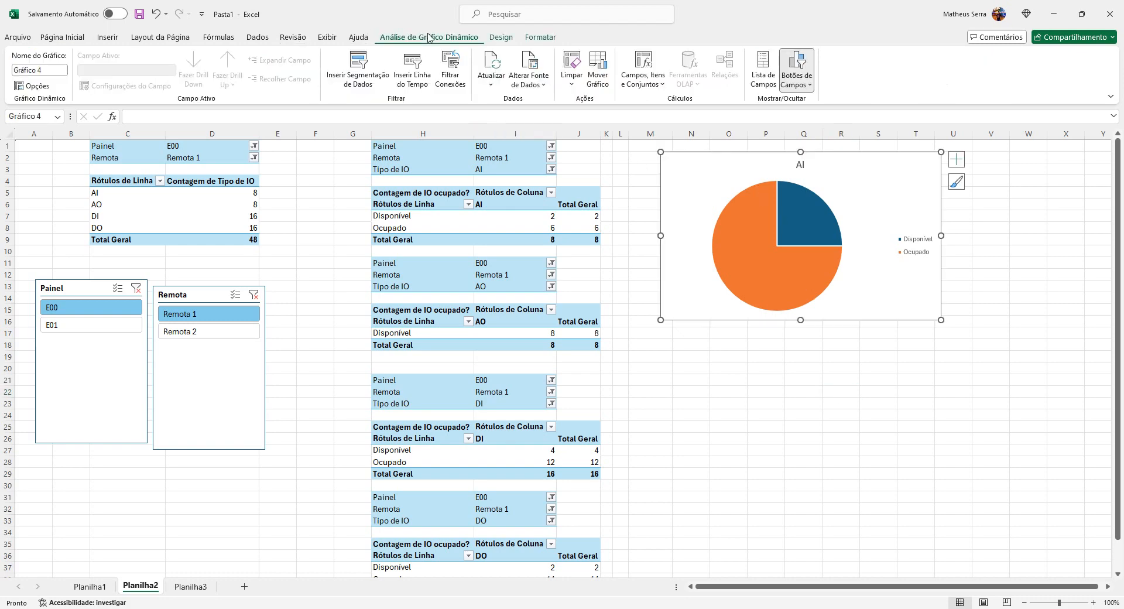
click(501, 37)
click(276, 71)
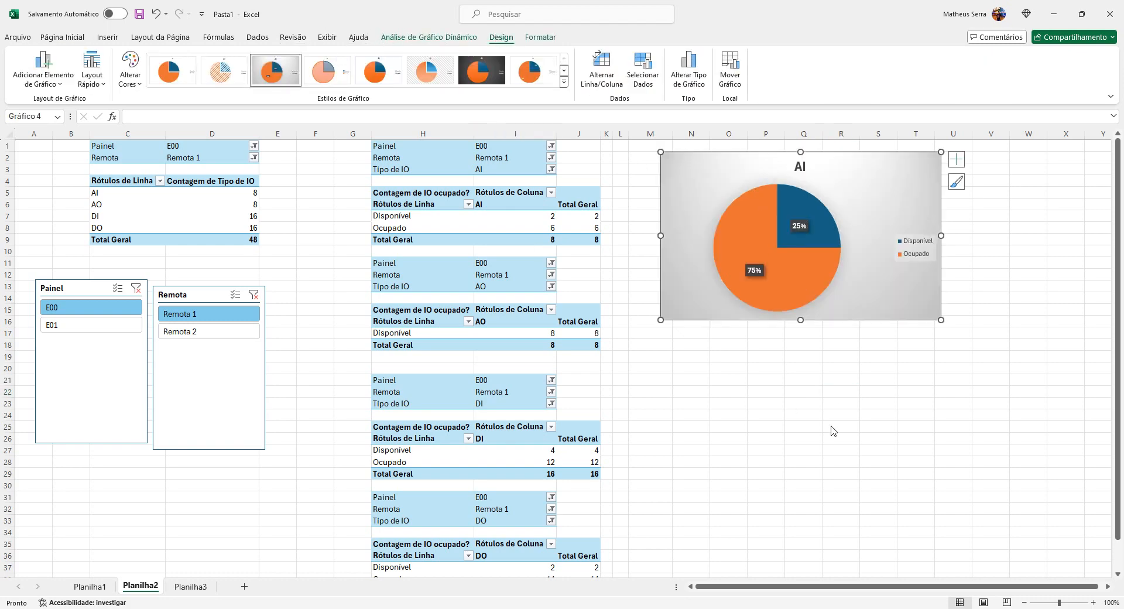
click(831, 426)
Step: Add the value to the AI pie chart's percentage data labels and separate the two with a new line
click(763, 271)
right_click(755, 271)
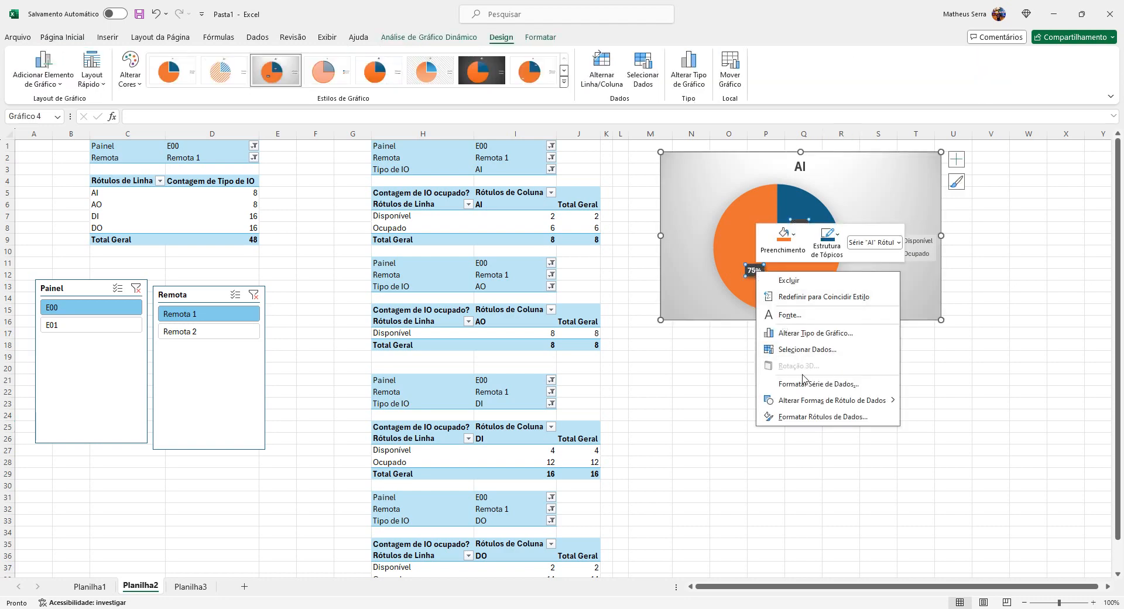
click(834, 417)
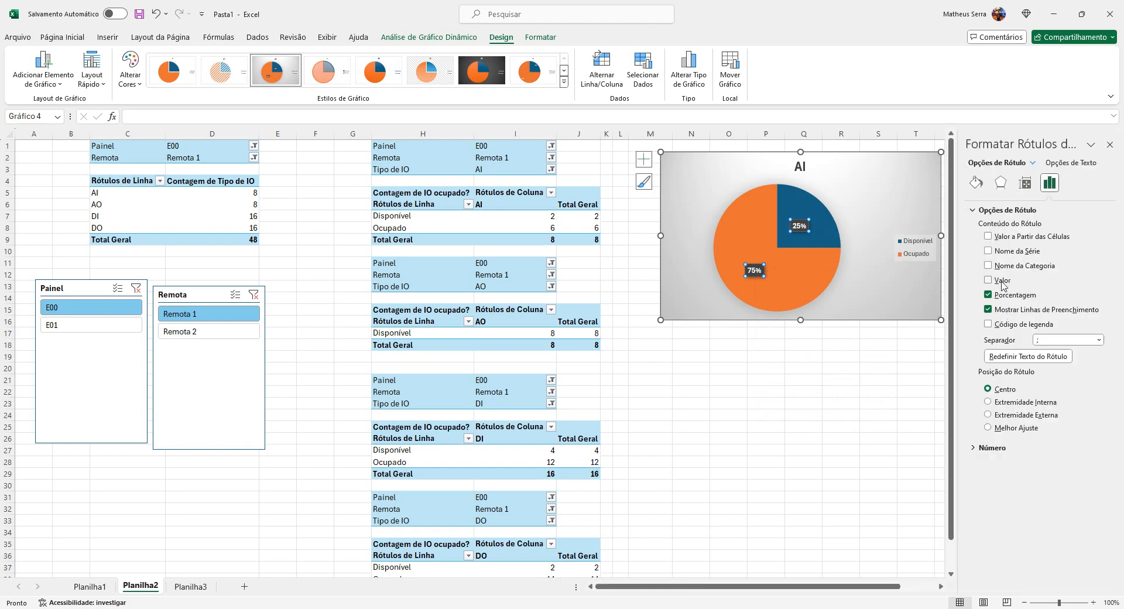
click(1003, 281)
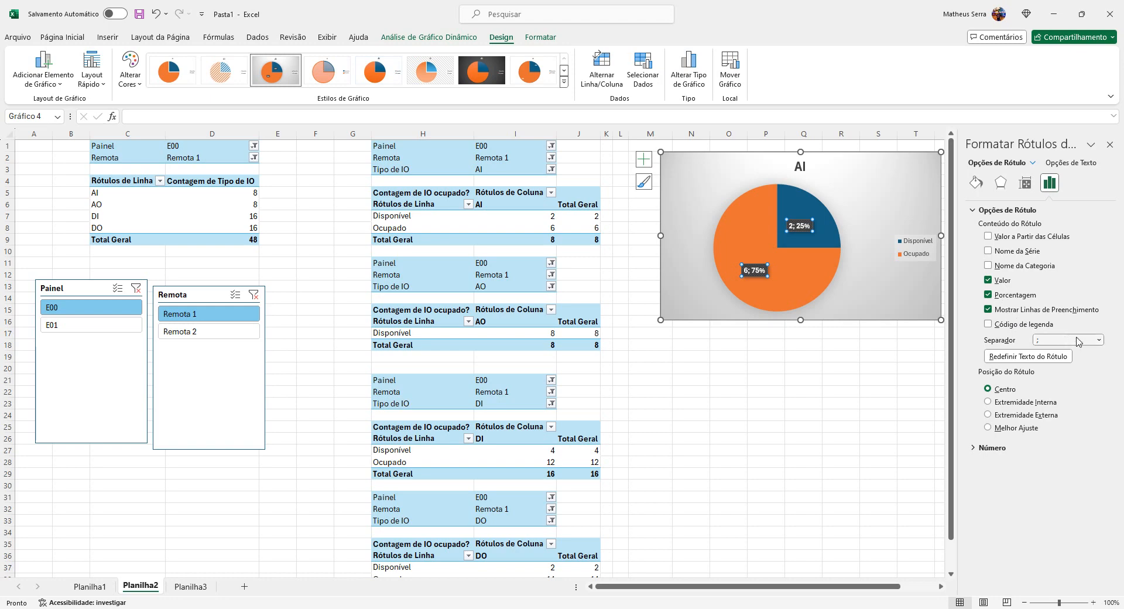
click(1099, 341)
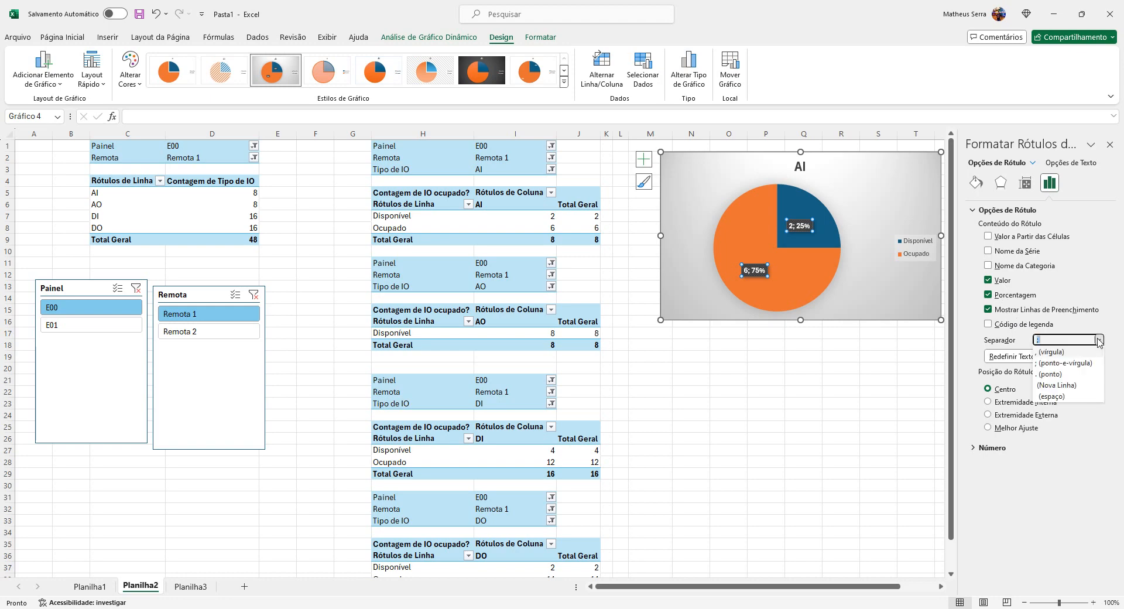
click(1078, 385)
click(763, 404)
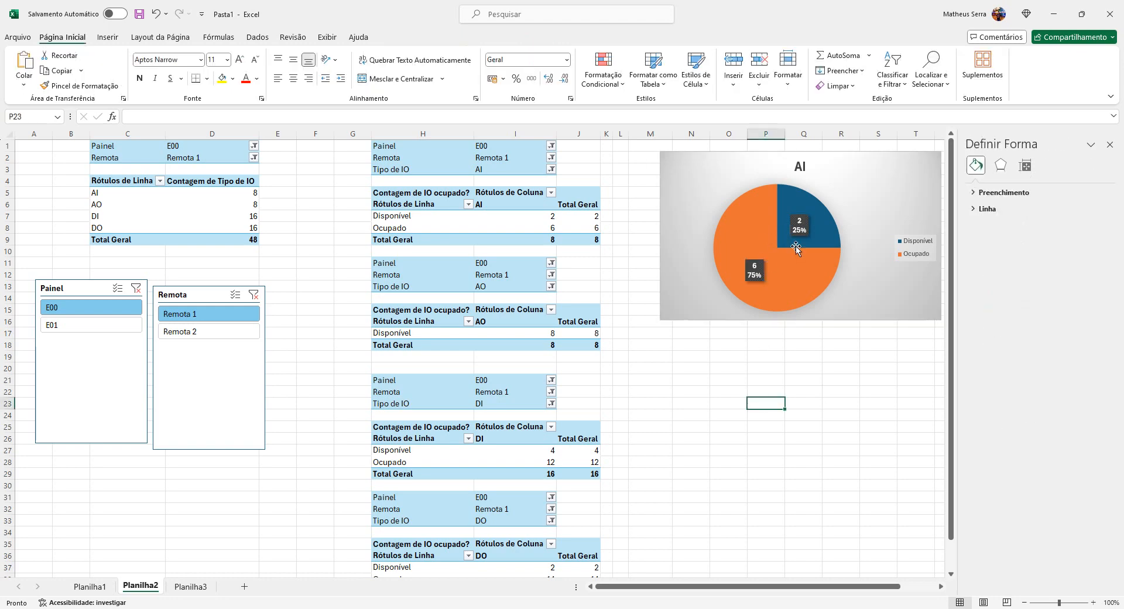
click(1110, 145)
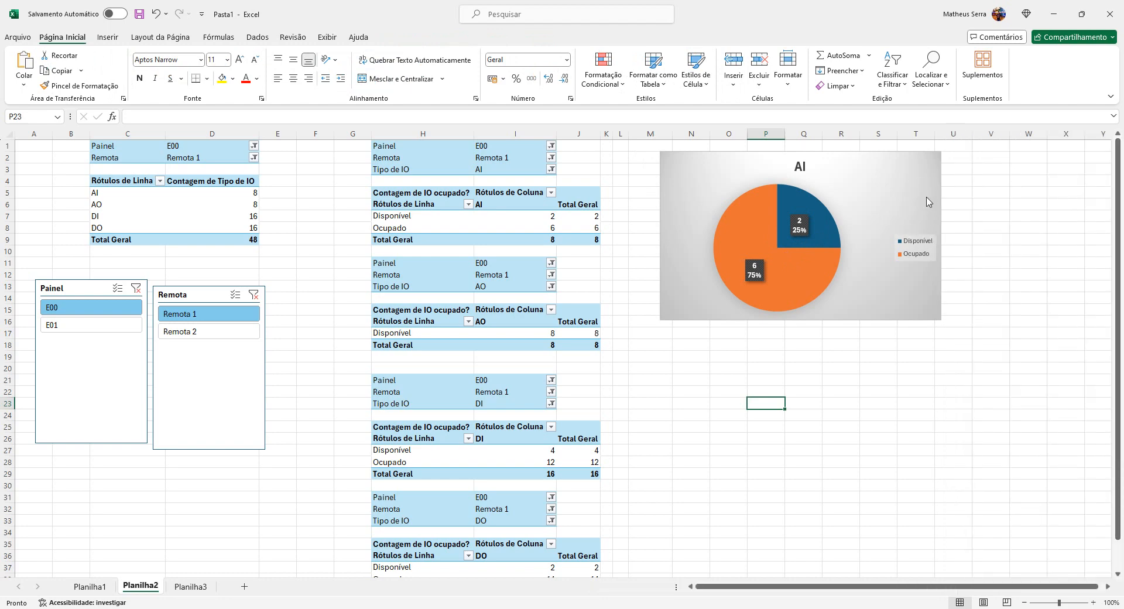
Step: Move the AI pie chart from Planilha2 to Planilha3 and place it directly right of the Total de IO's chart
click(690, 168)
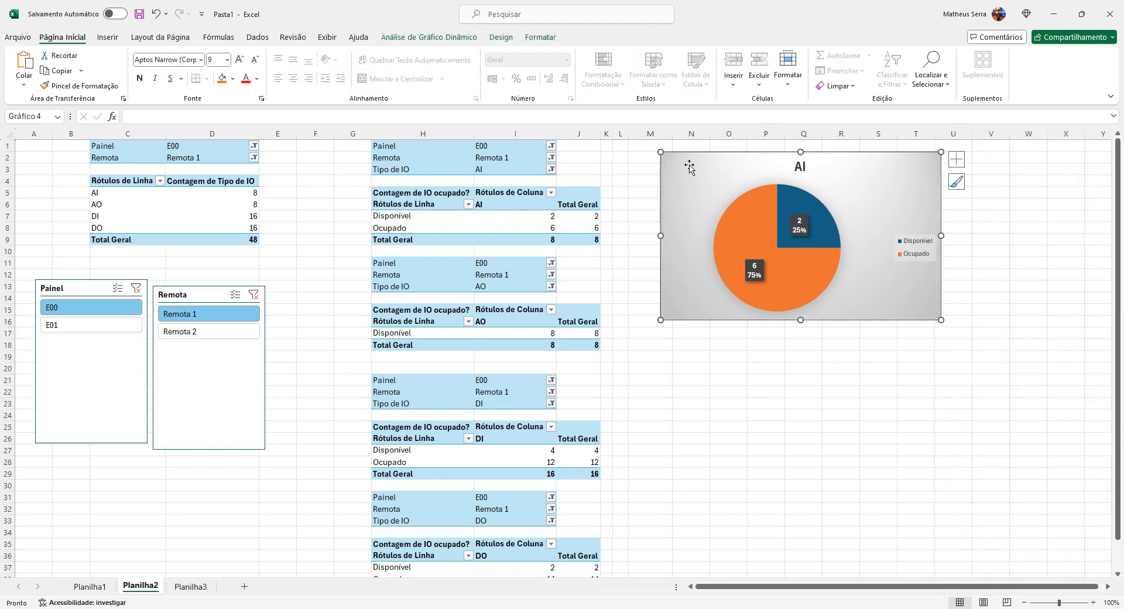
key(ctrl+x)
click(198, 586)
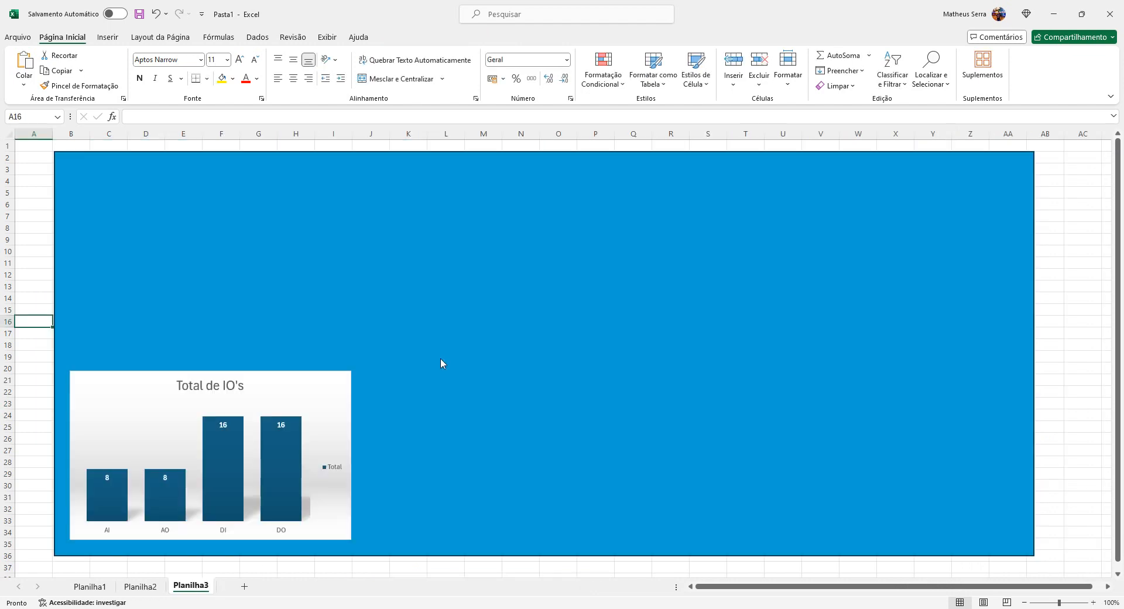
click(454, 343)
key(ctrl+v)
drag(100, 170, 414, 388)
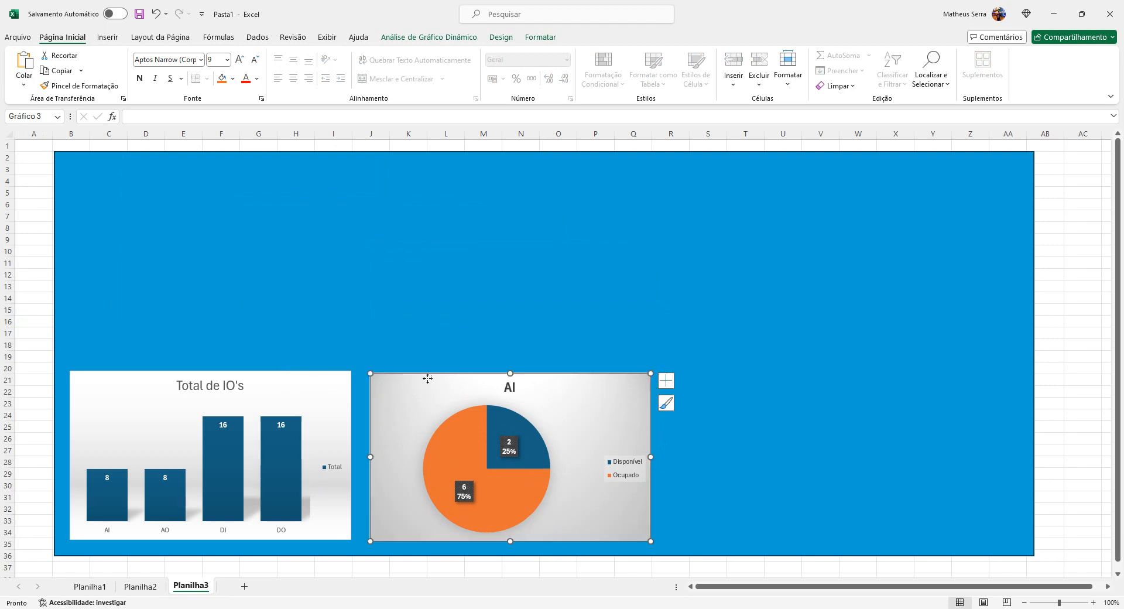
Step: Return to Planilha2 and select the Disponível value in the AO pivot table as the chart source
click(141, 586)
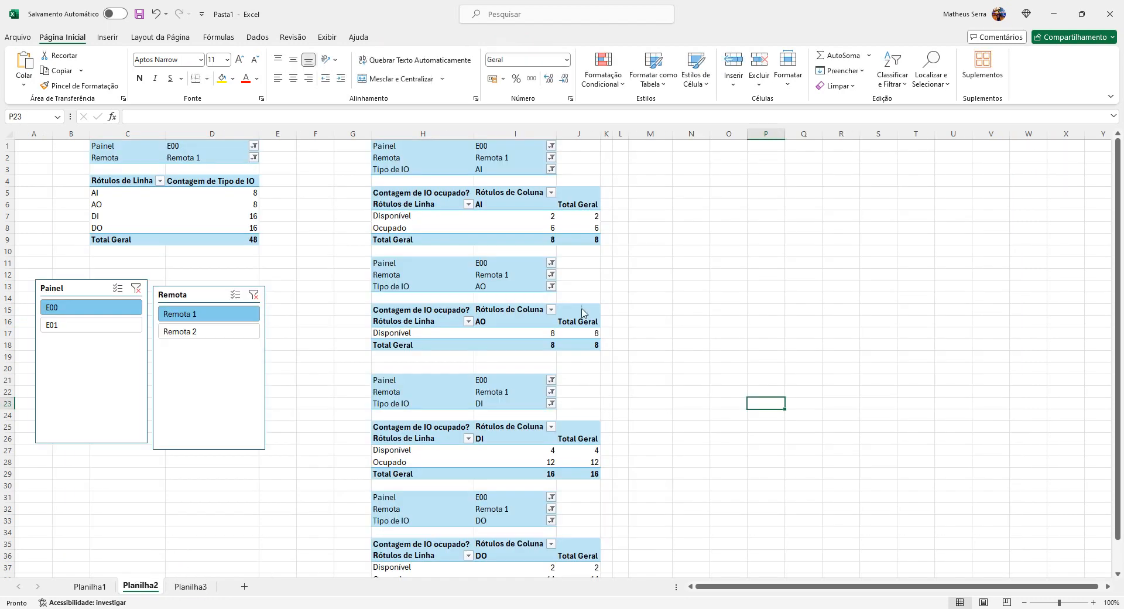
click(530, 337)
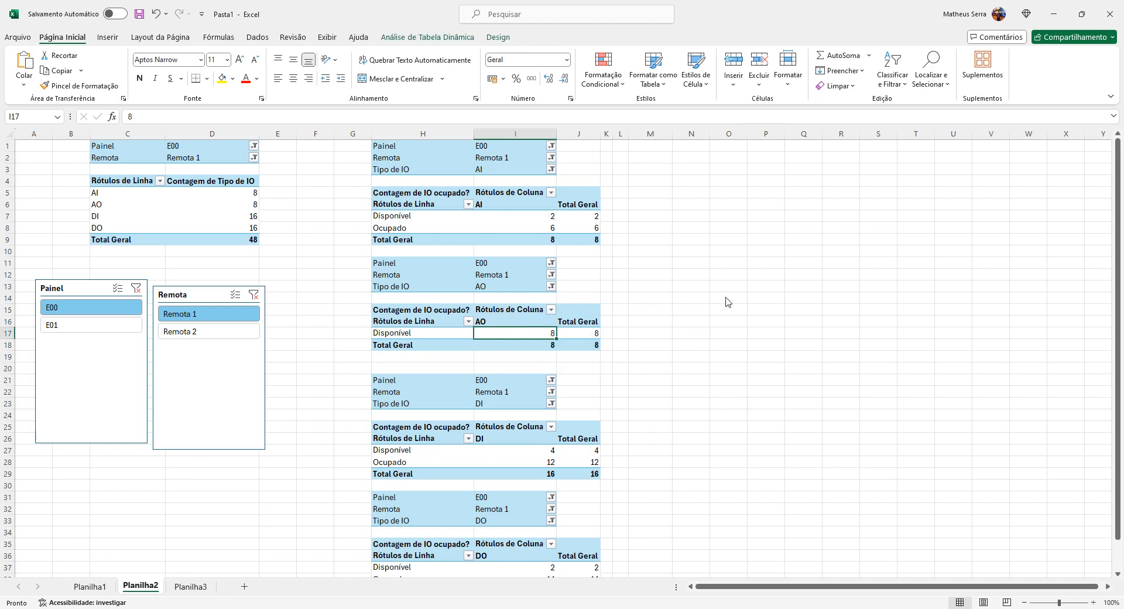
click(108, 37)
click(396, 86)
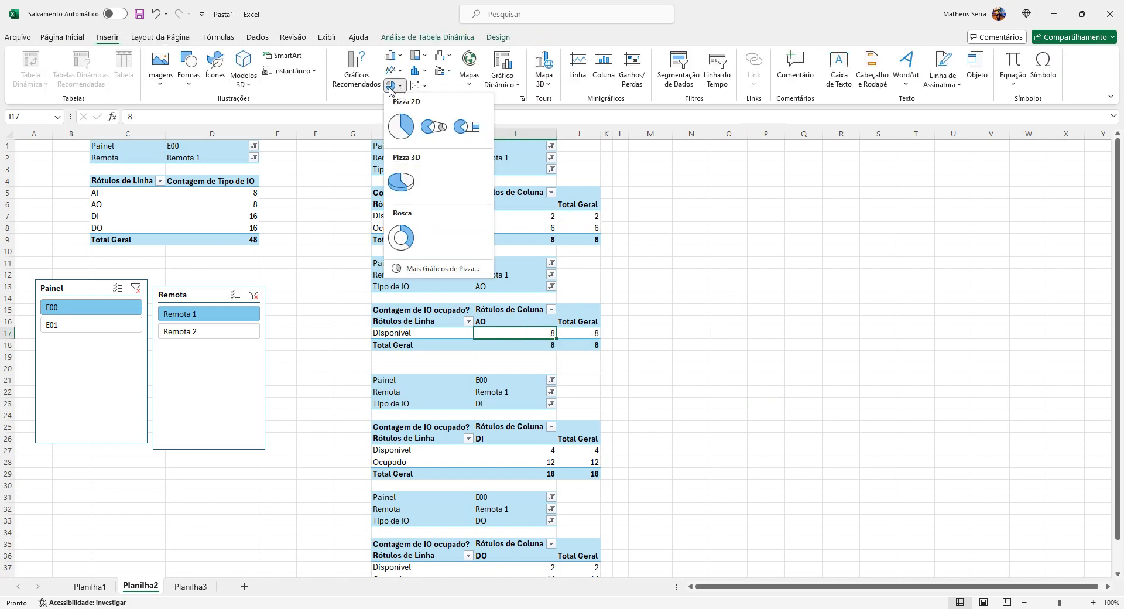
click(402, 125)
key(ctrl+z)
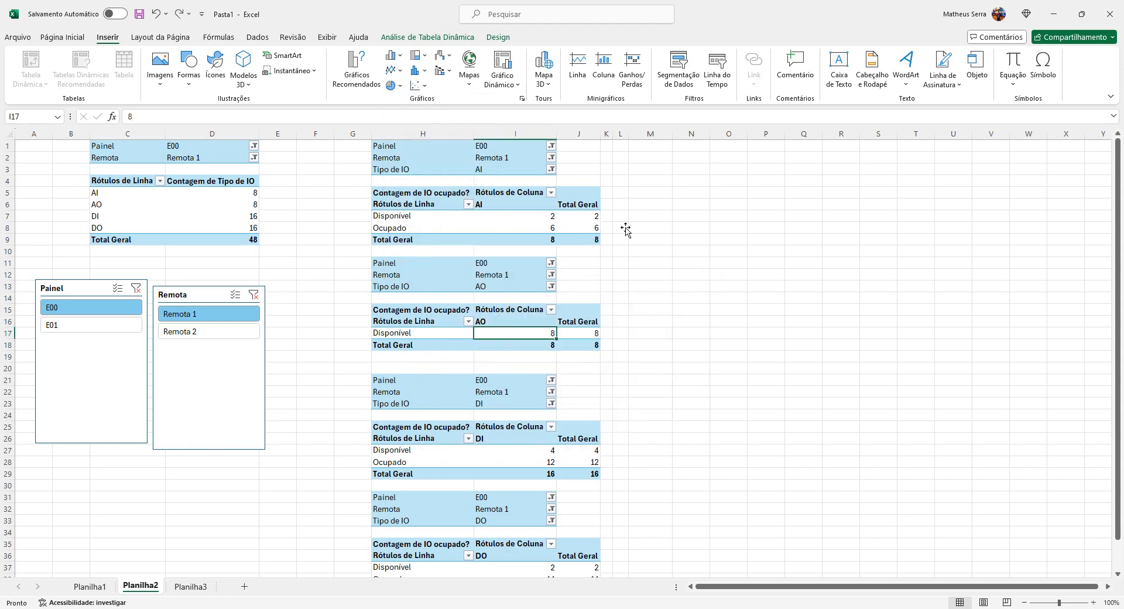
Step: Insert a 2D pie chart from the AO pivot table beside the pivot tables and apply the grey gradient style with dark percentage labels
click(396, 86)
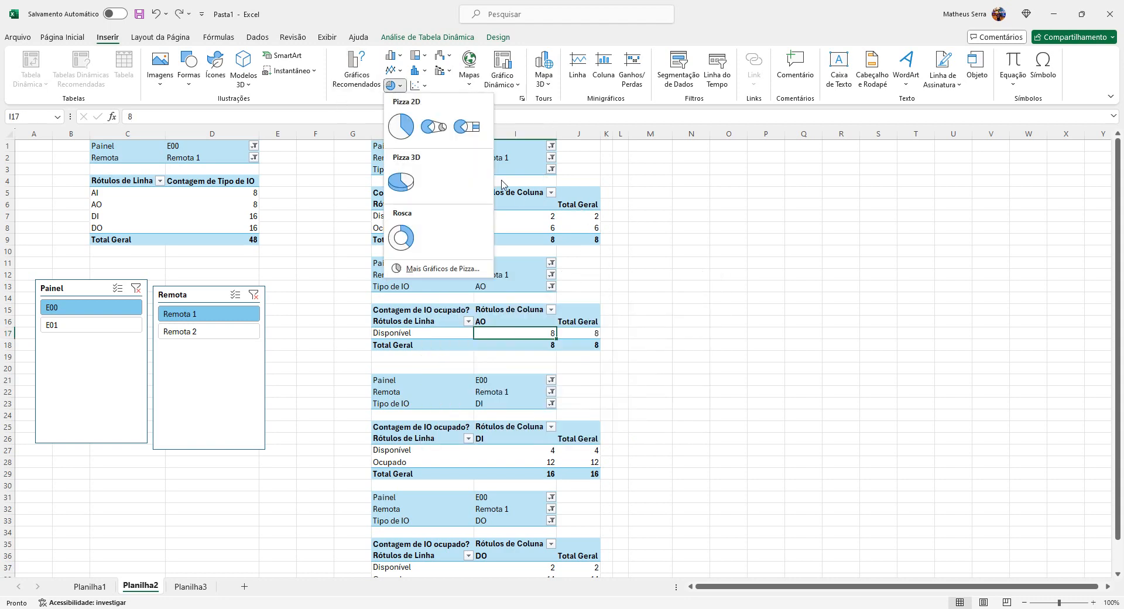
click(402, 125)
drag(589, 286, 819, 195)
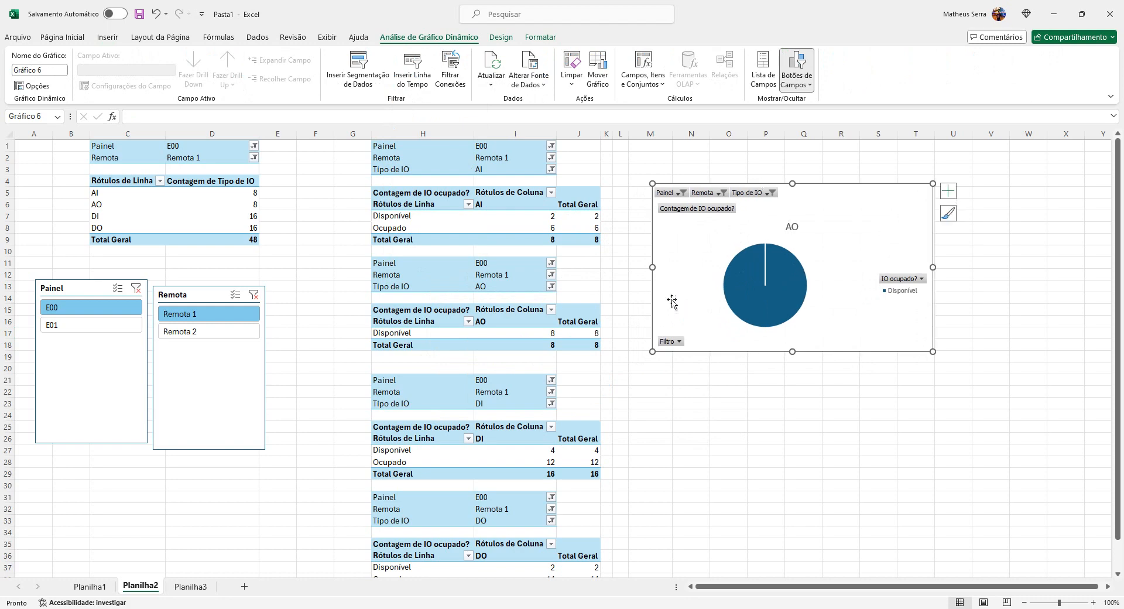
click(501, 37)
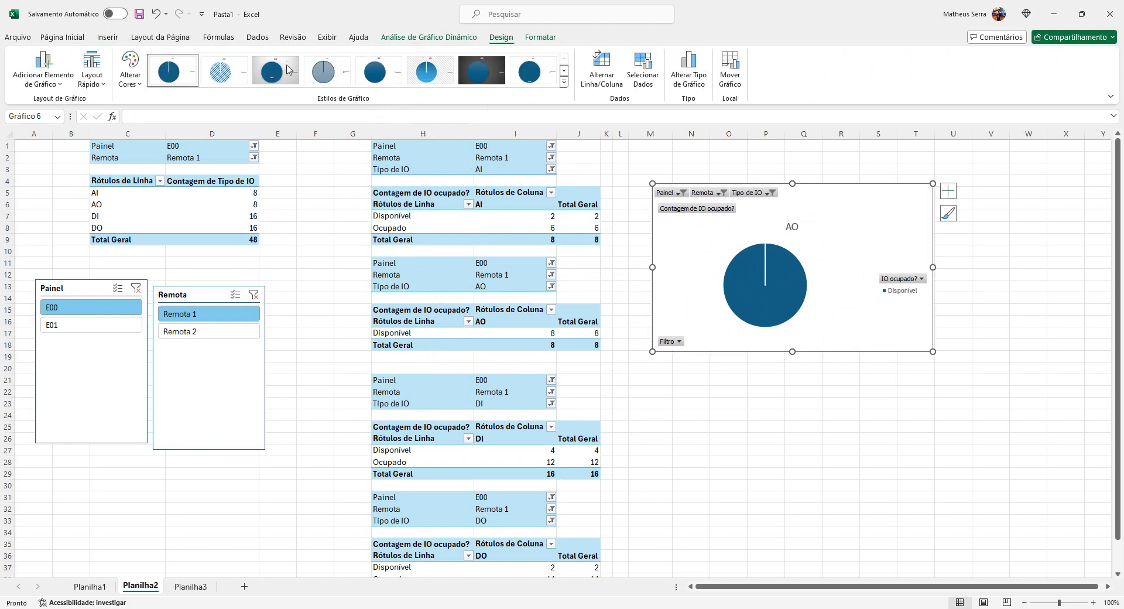
click(275, 71)
Step: Hide the legend, value, report filter and axis field buttons on the AO pie chart
click(679, 342)
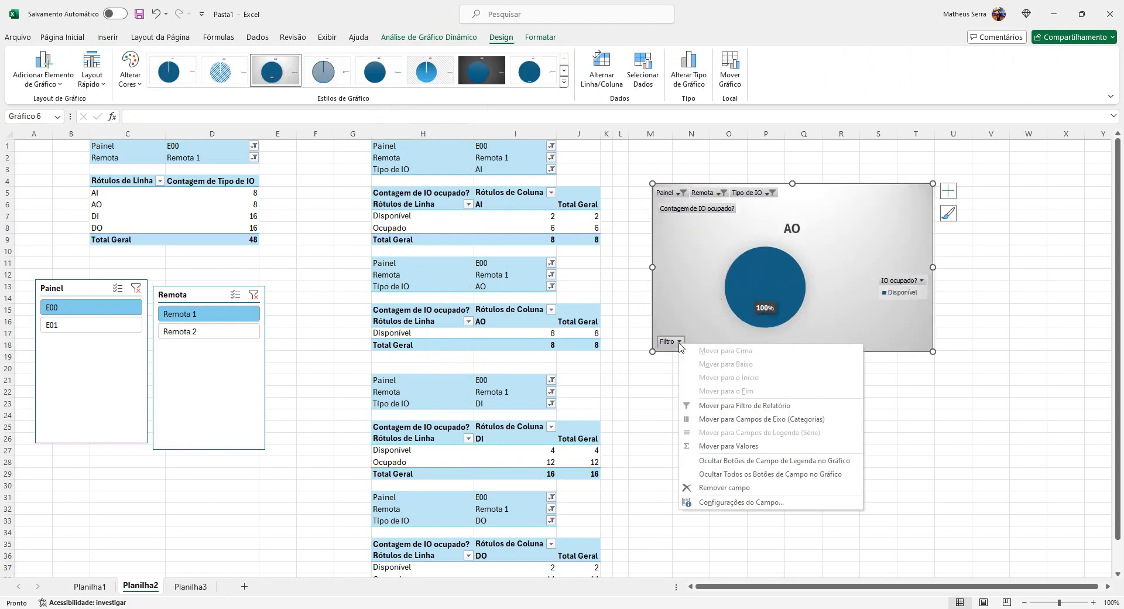
click(744, 460)
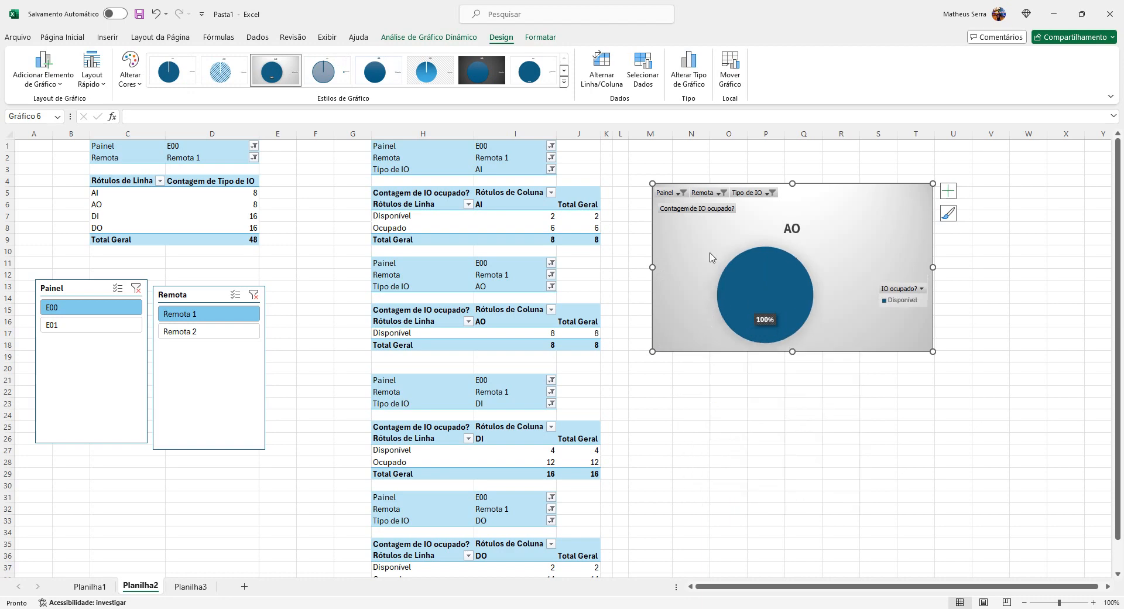
right_click(702, 212)
click(739, 323)
right_click(673, 191)
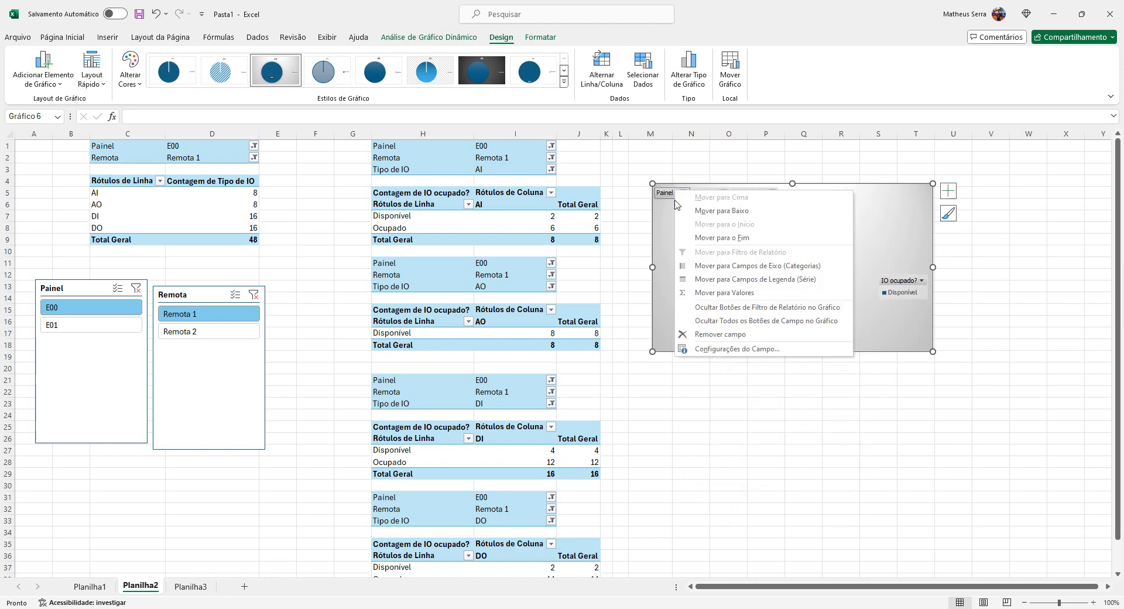
click(712, 308)
right_click(889, 269)
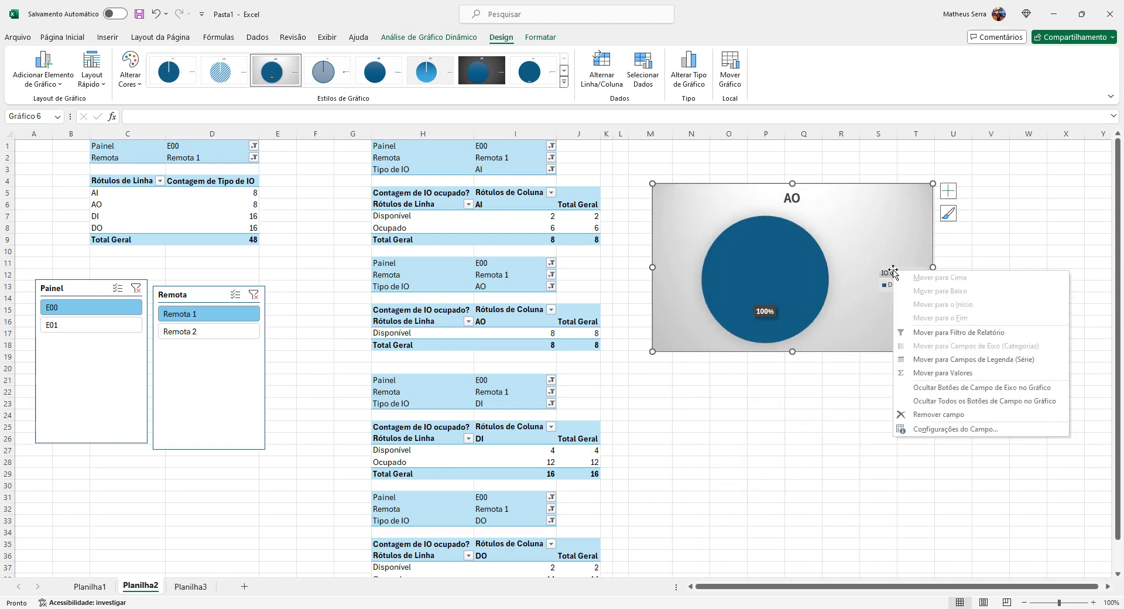
click(928, 385)
Step: Add the value alongside the percentage in the AO pie chart's data labels, separated by a new line
click(767, 274)
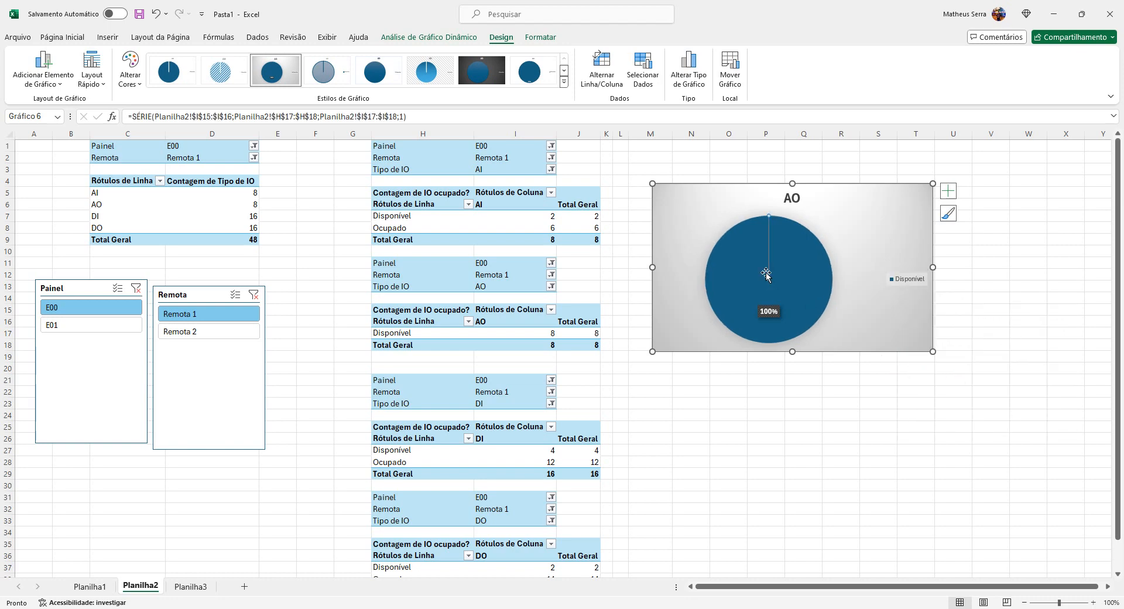
click(678, 262)
right_click(772, 311)
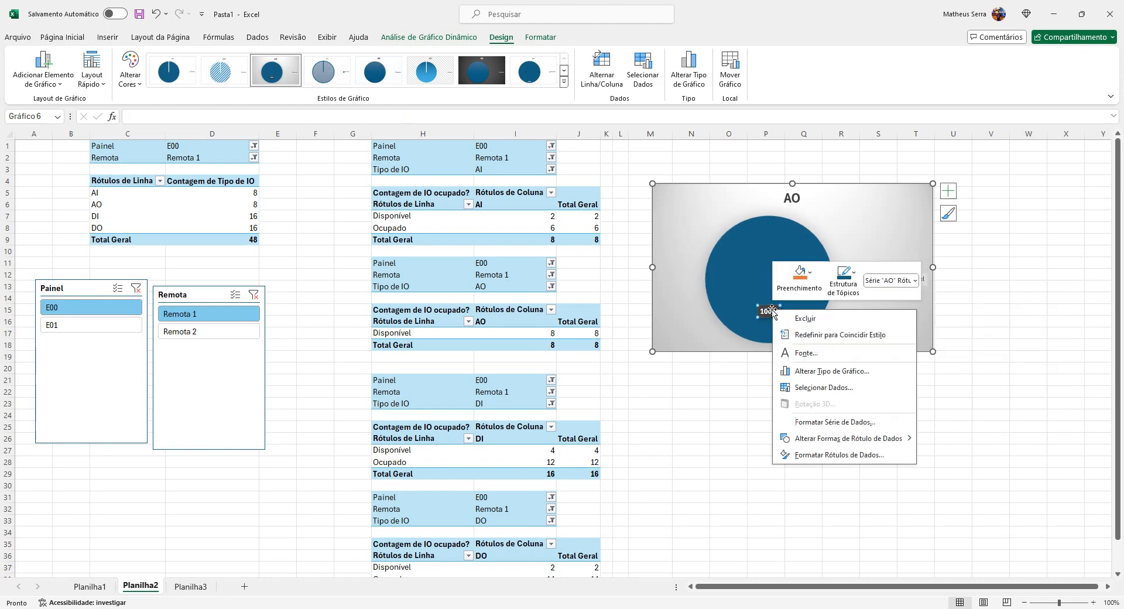
click(818, 455)
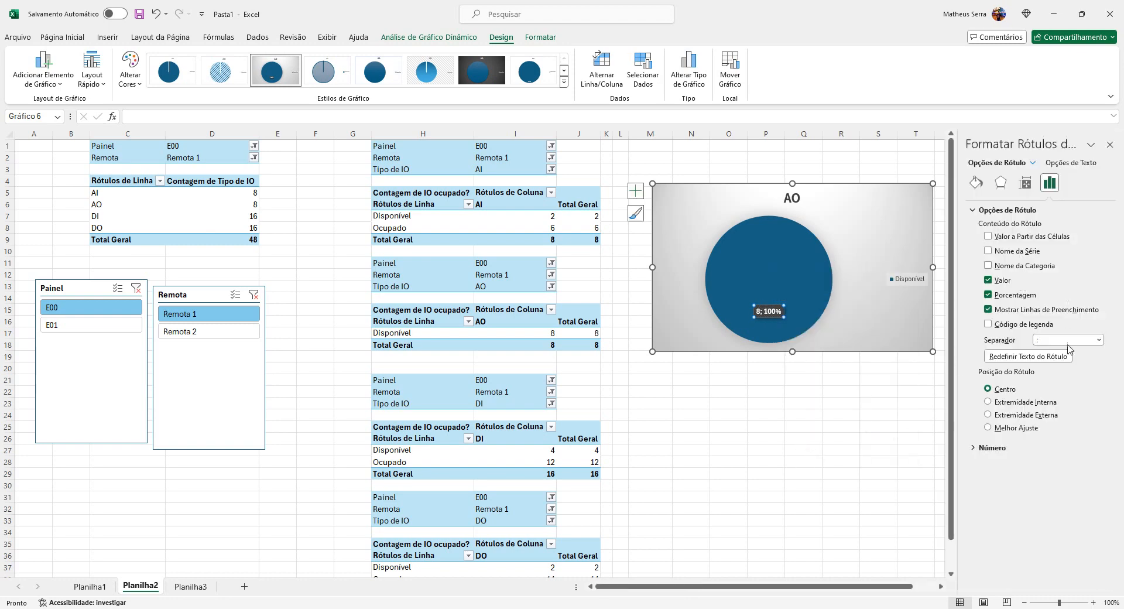
click(1098, 341)
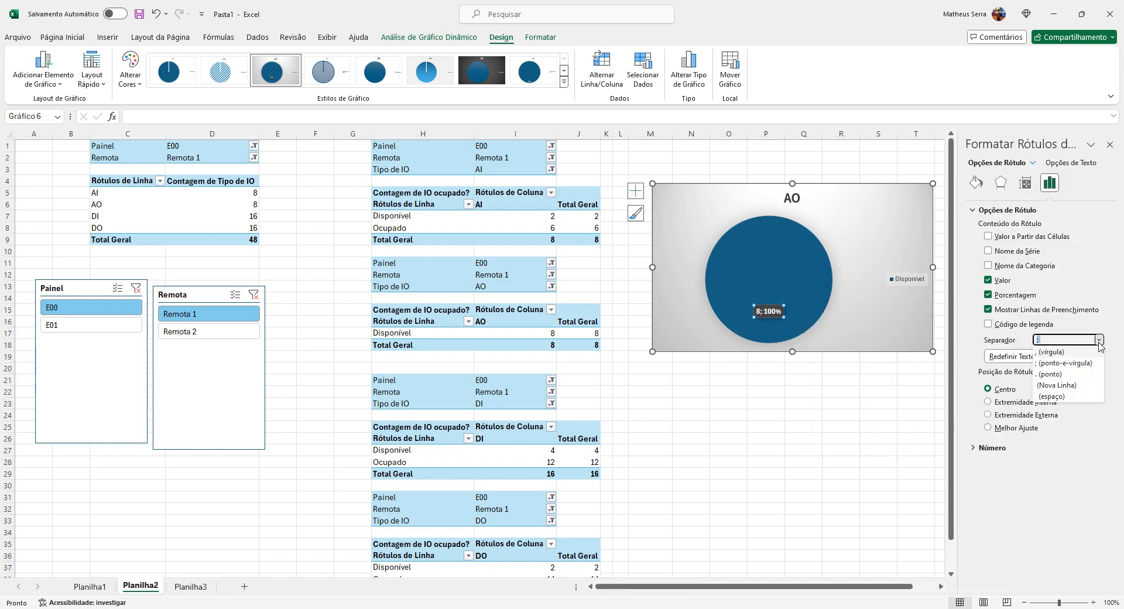
click(1061, 385)
key(Escape)
key(Escape)
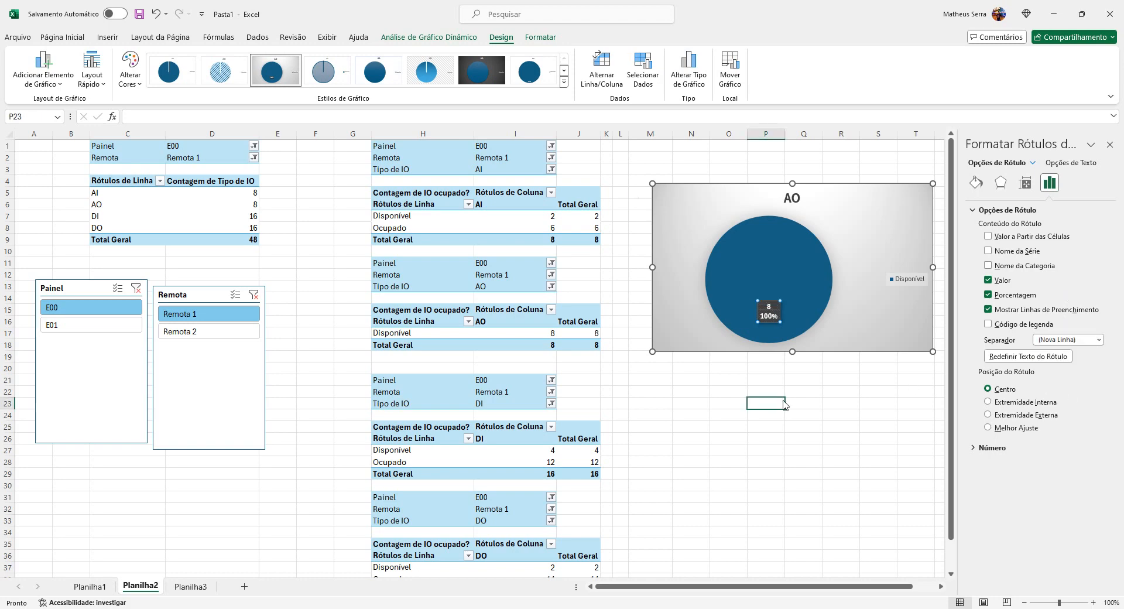
click(1110, 144)
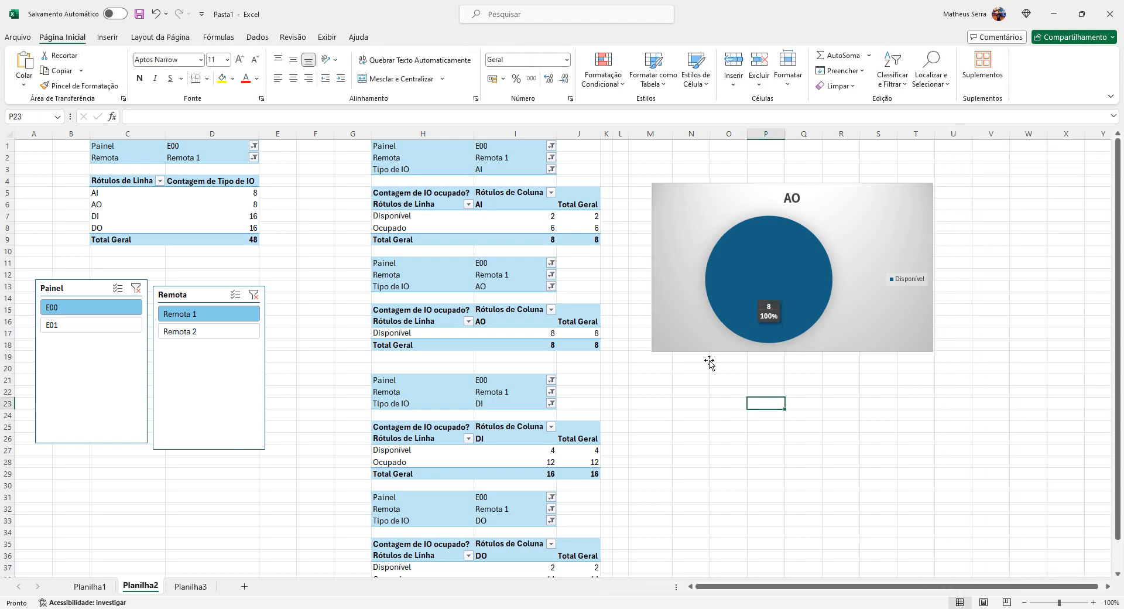
Step: Insert a 2D pie chart from the DI pivot table, place it below the AO chart and apply the grey gradient style
click(533, 453)
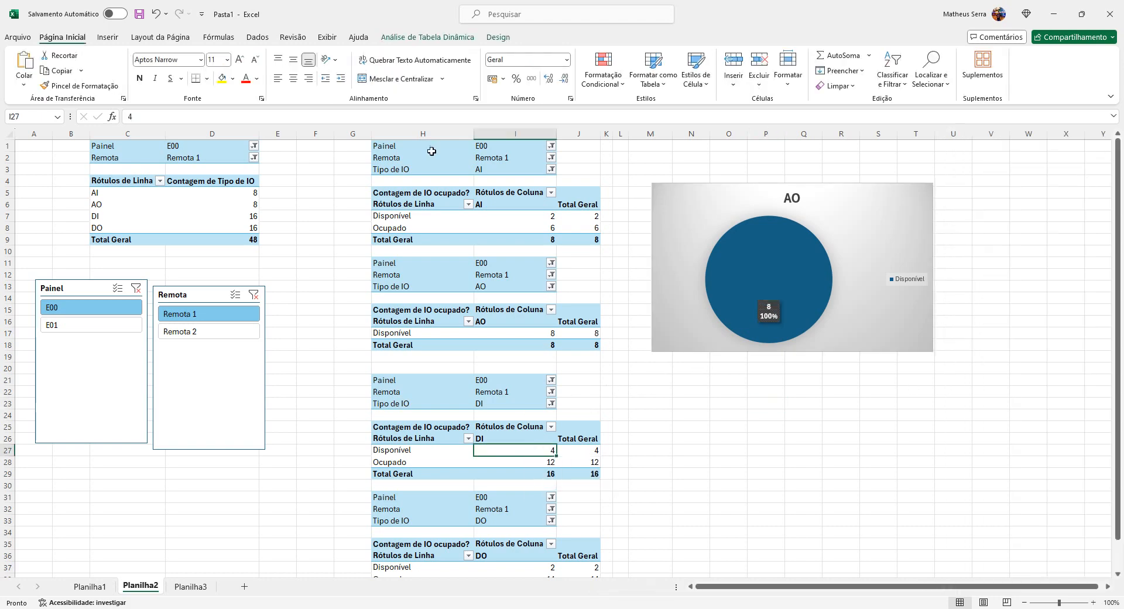
click(117, 39)
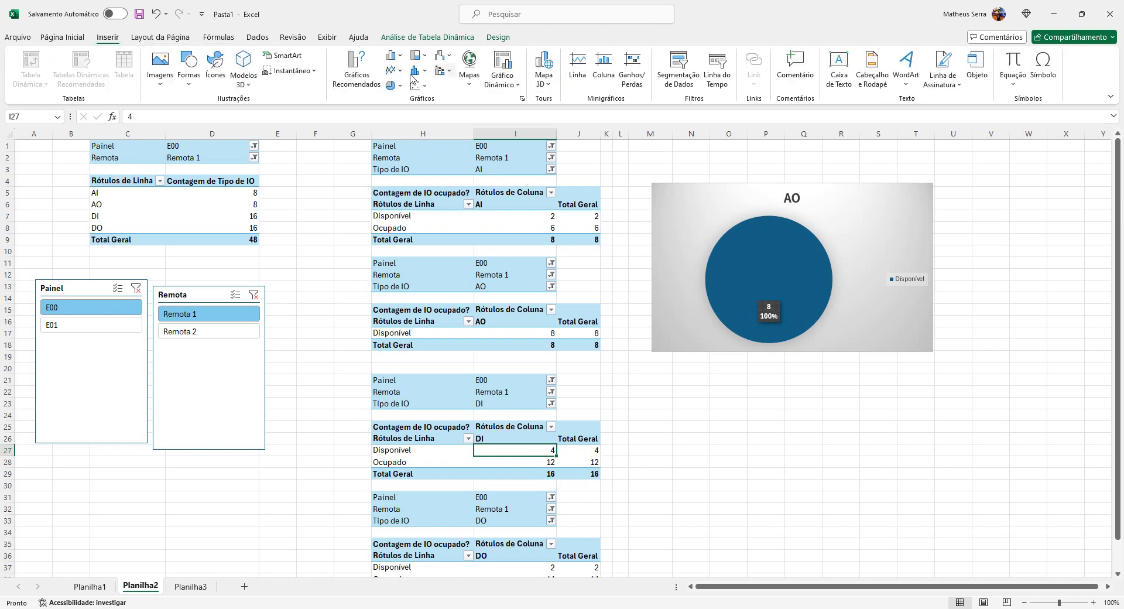
click(391, 85)
click(403, 129)
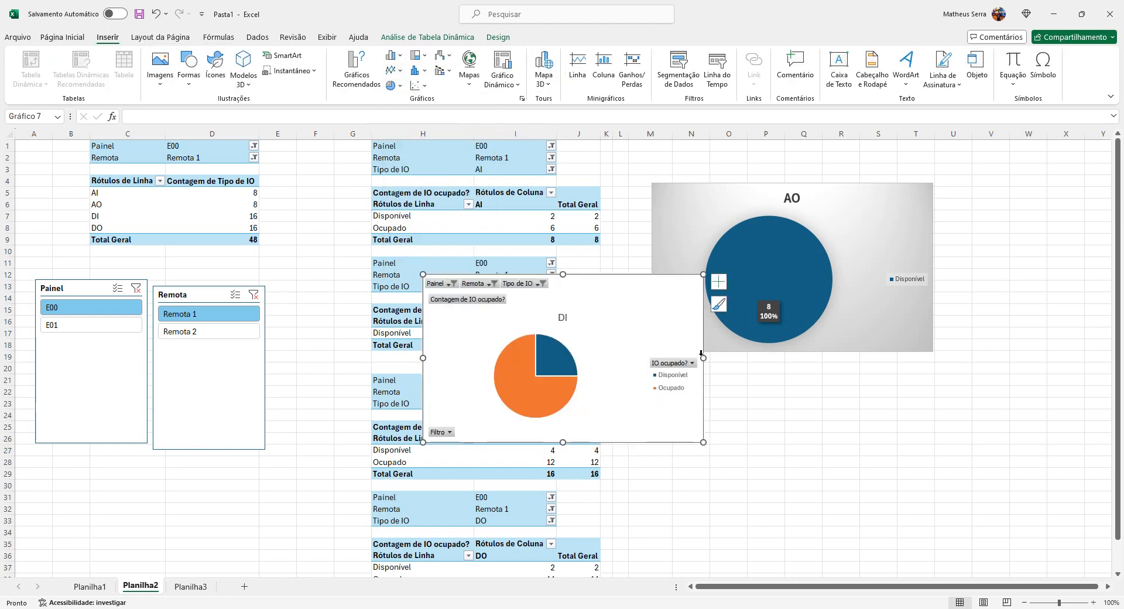
drag(611, 306, 850, 419)
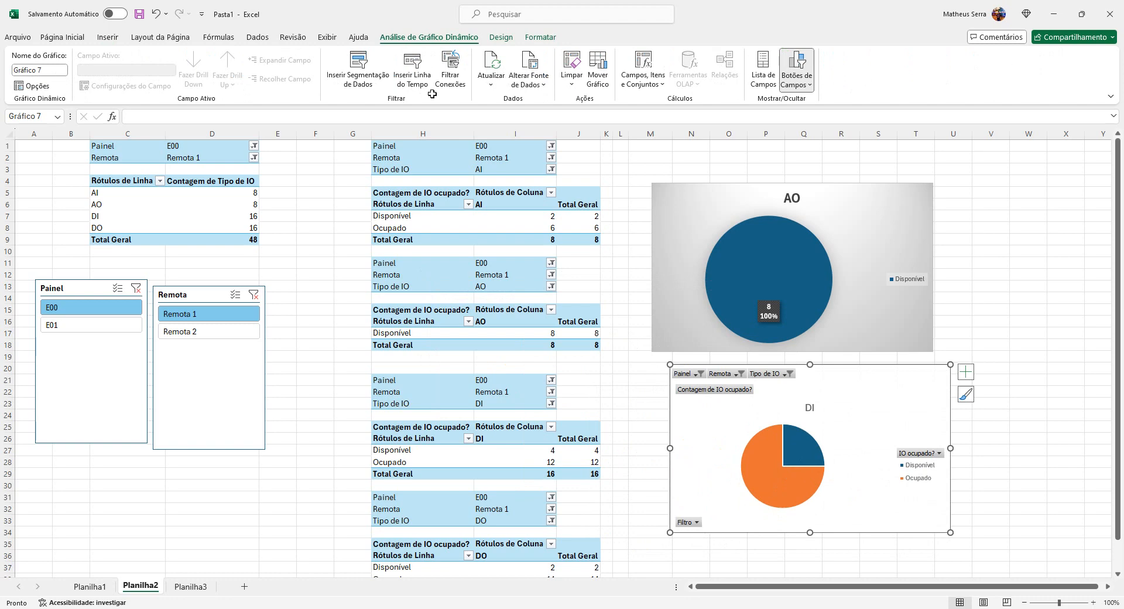
click(501, 37)
click(275, 71)
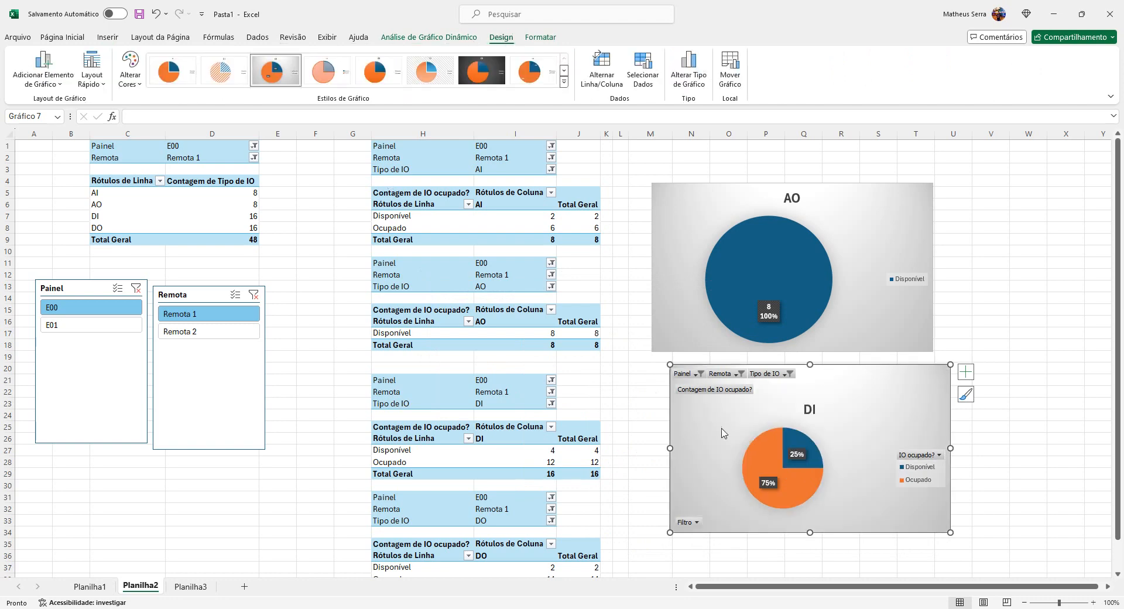
Step: Hide the legend, value, report filter and axis field buttons on the DI pie chart
right_click(693, 522)
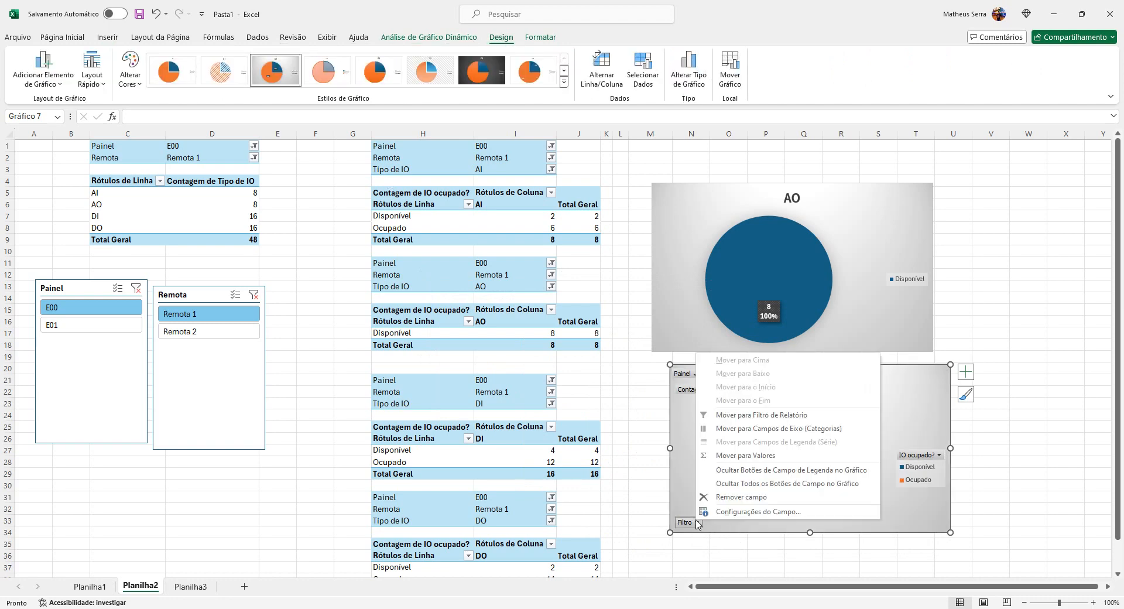
click(726, 469)
right_click(703, 390)
click(723, 509)
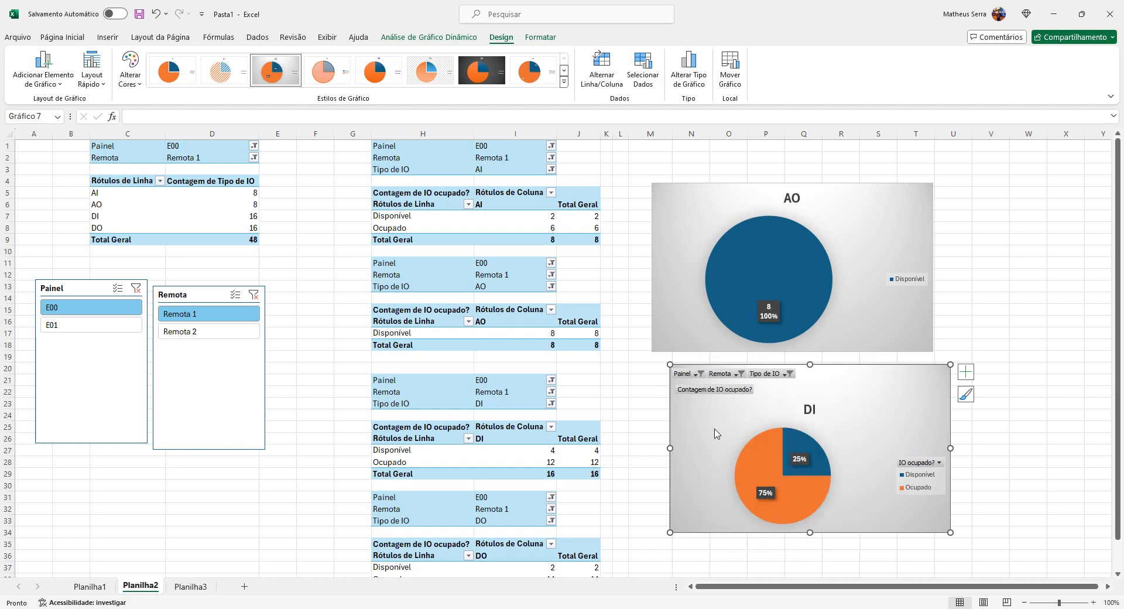
right_click(688, 373)
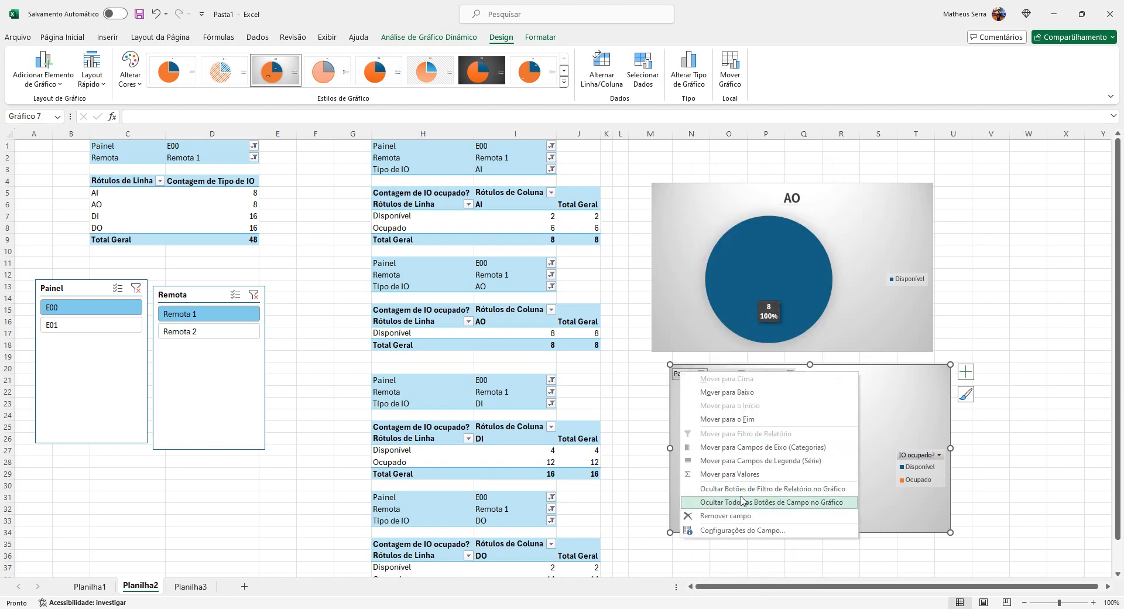
click(726, 497)
right_click(921, 448)
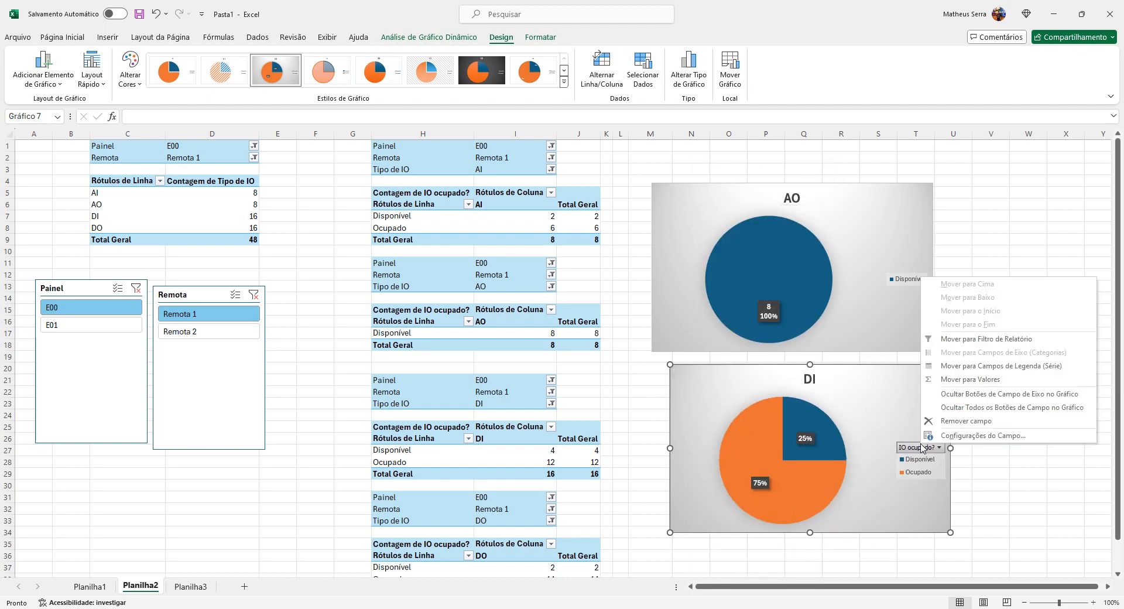
click(946, 395)
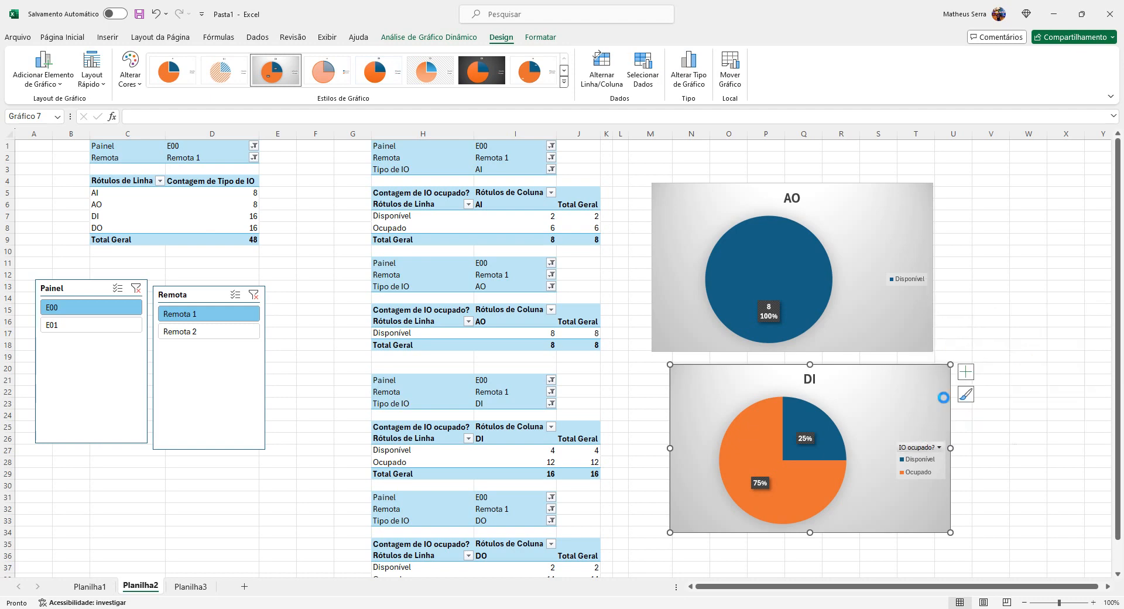
Step: Show both value and percentage in the DI pie chart's data labels, separated by a new line
right_click(769, 484)
click(778, 473)
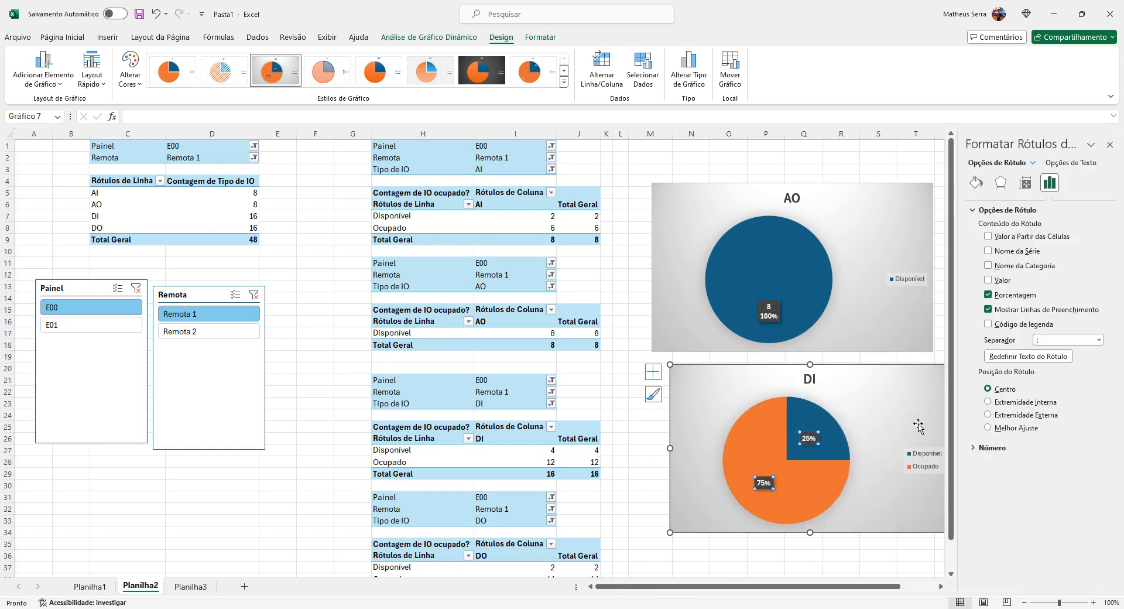
click(989, 281)
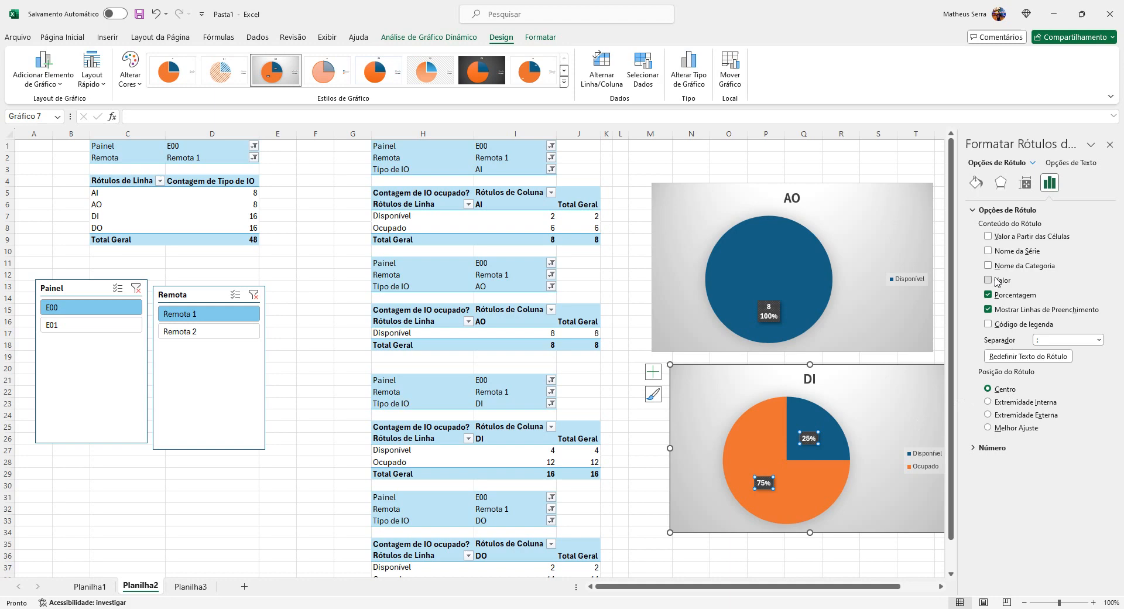
click(1099, 340)
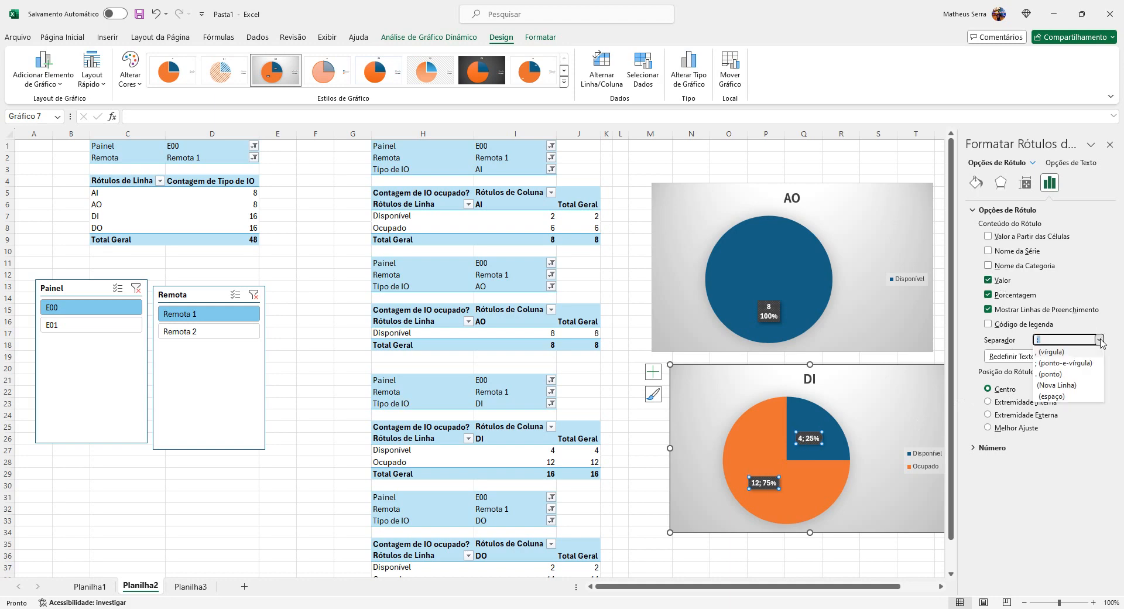
click(1077, 385)
click(1110, 145)
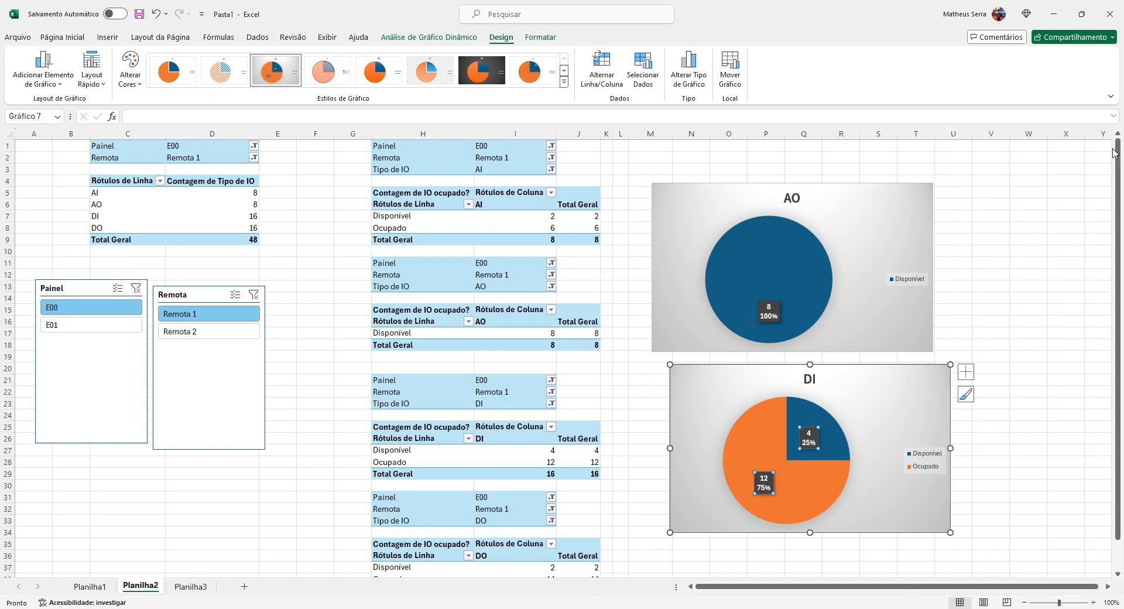
Step: Move the AO and DI pie charts together from Planilha2 to Planilha3, with DI right of the AI chart and AO above DI
click(680, 245)
ctrl+click(676, 393)
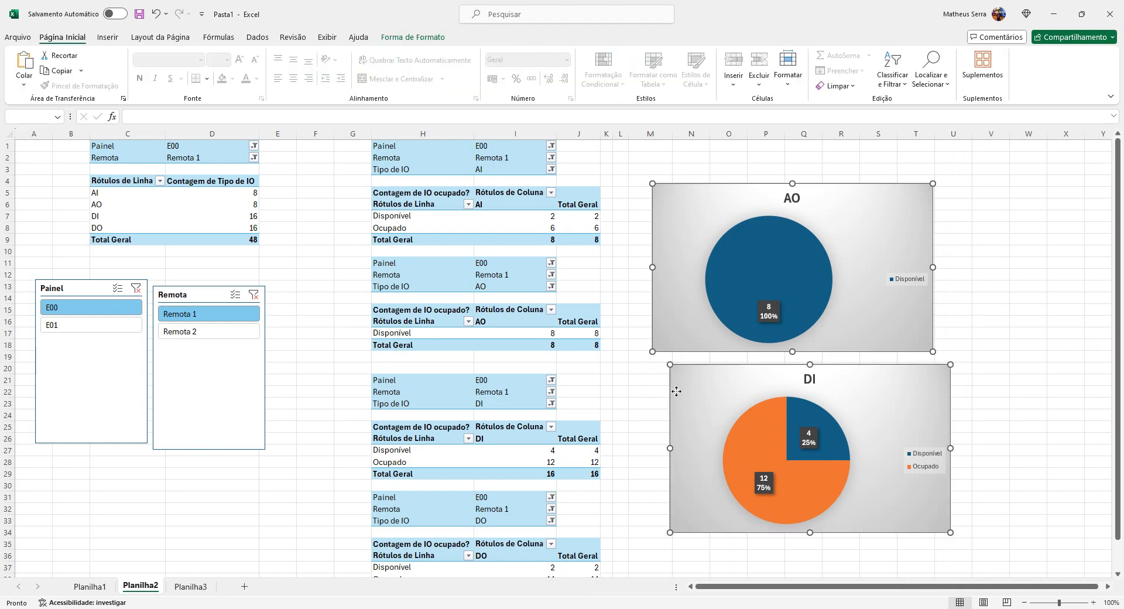
key(ctrl+x)
click(190, 586)
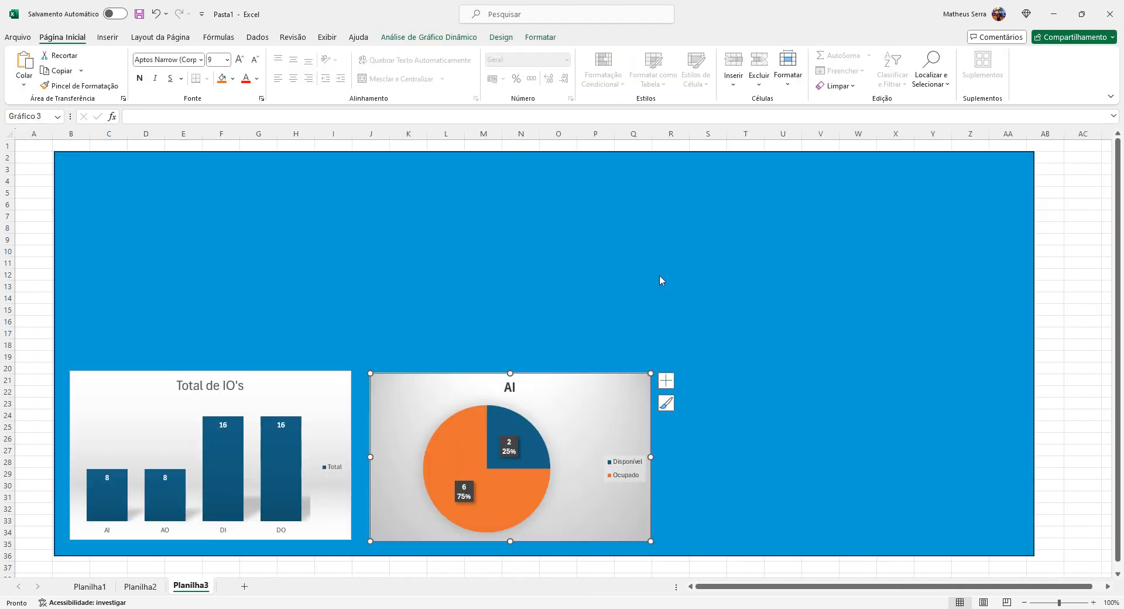
click(660, 279)
key(ctrl+v)
drag(92, 193, 691, 210)
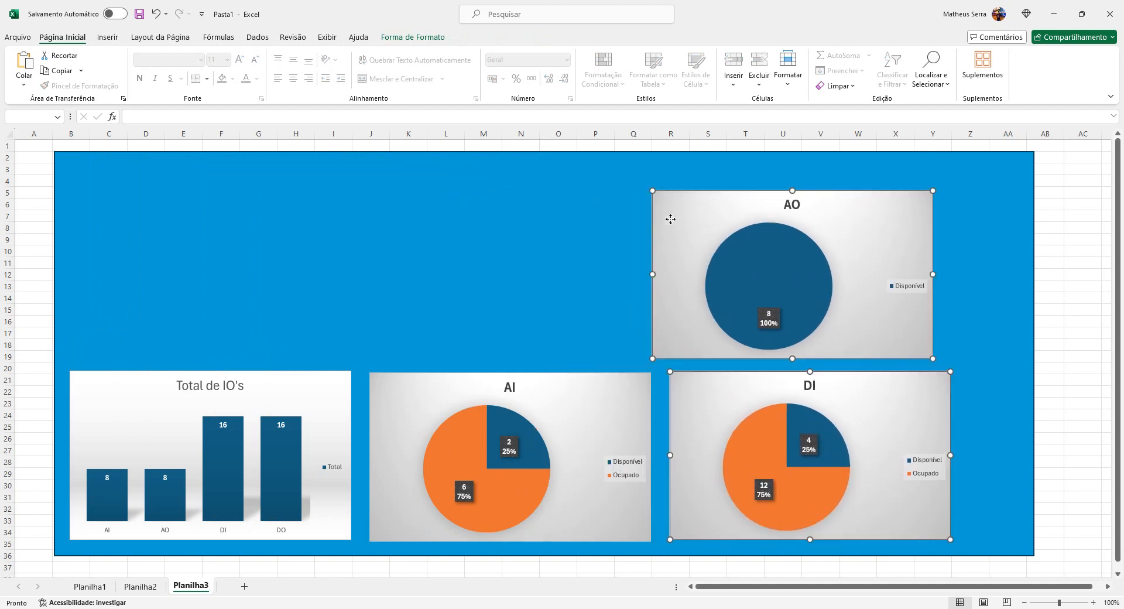
Step: Move the AI pie chart to the upper row of the blue dashboard background, directly left of the AO chart
click(523, 327)
click(379, 398)
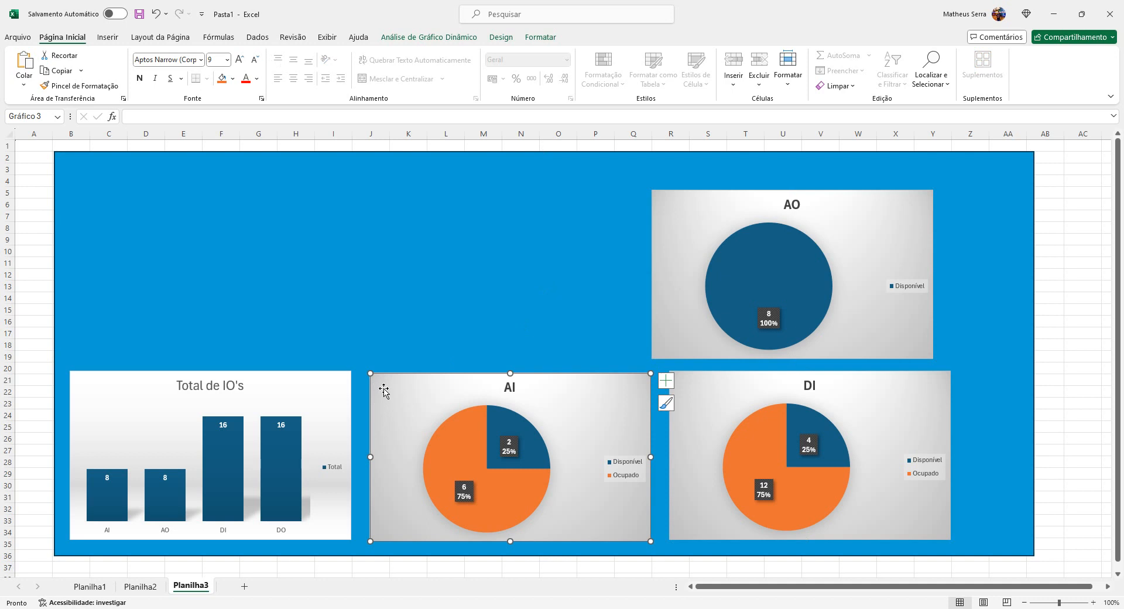
mouse_move(383, 391)
mouse_down()
mouse_move(227, 244)
mouse_move(89, 206)
mouse_move(284, 271)
mouse_move(379, 350)
mouse_move(388, 388)
mouse_up()
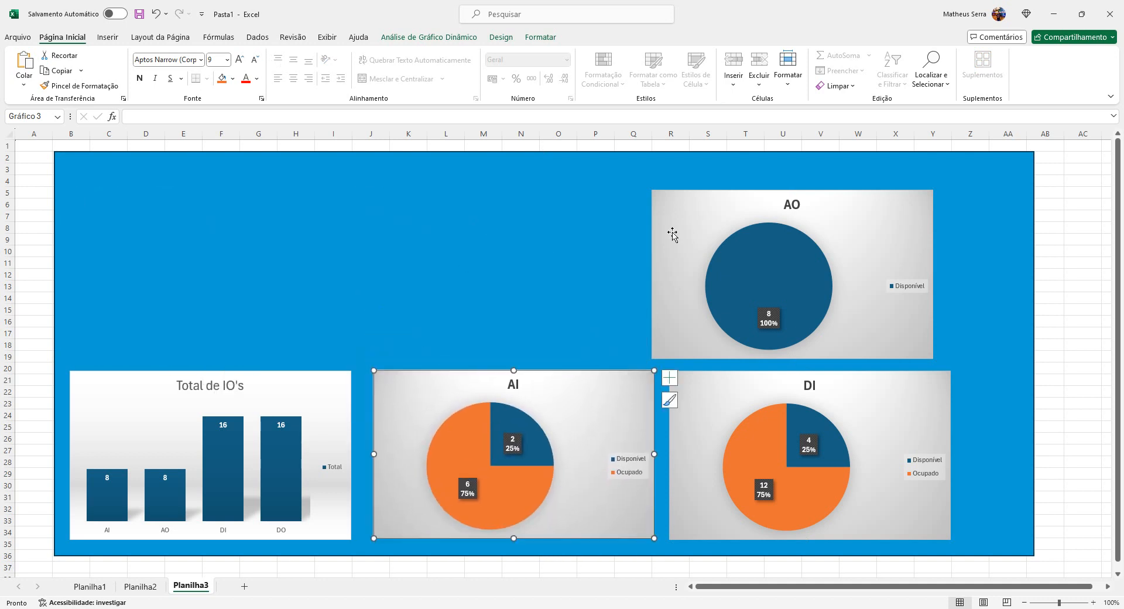
click(715, 221)
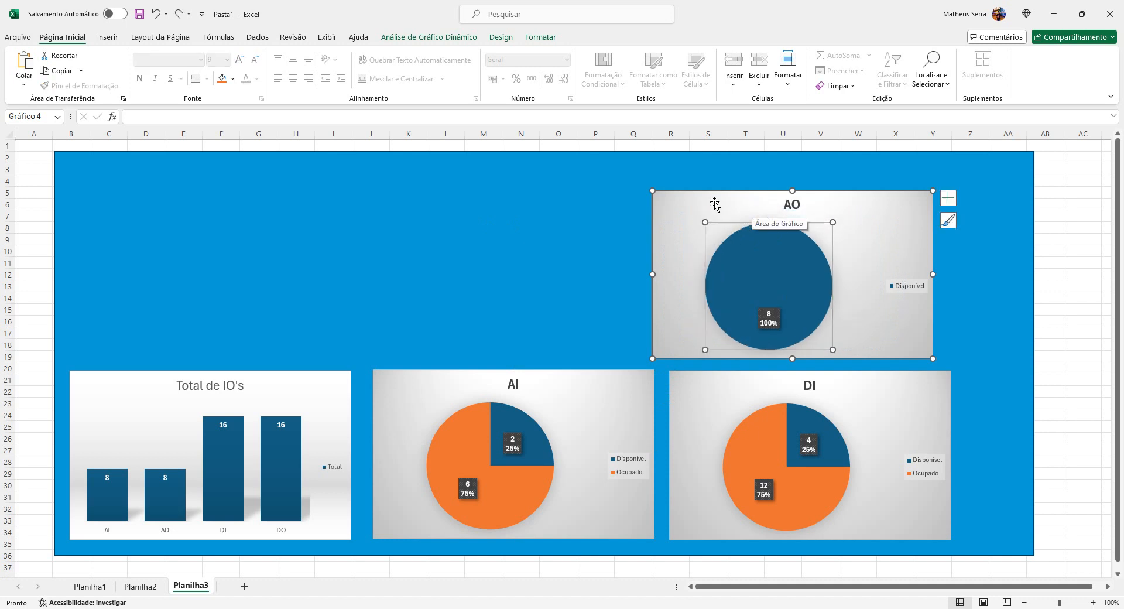
click(684, 203)
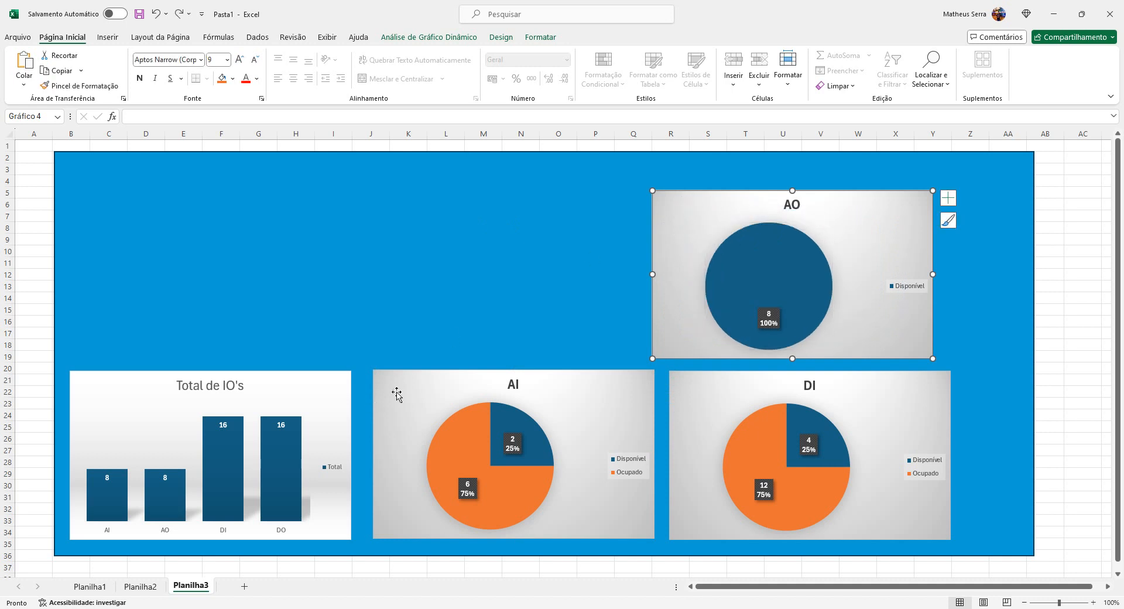
drag(389, 389, 376, 209)
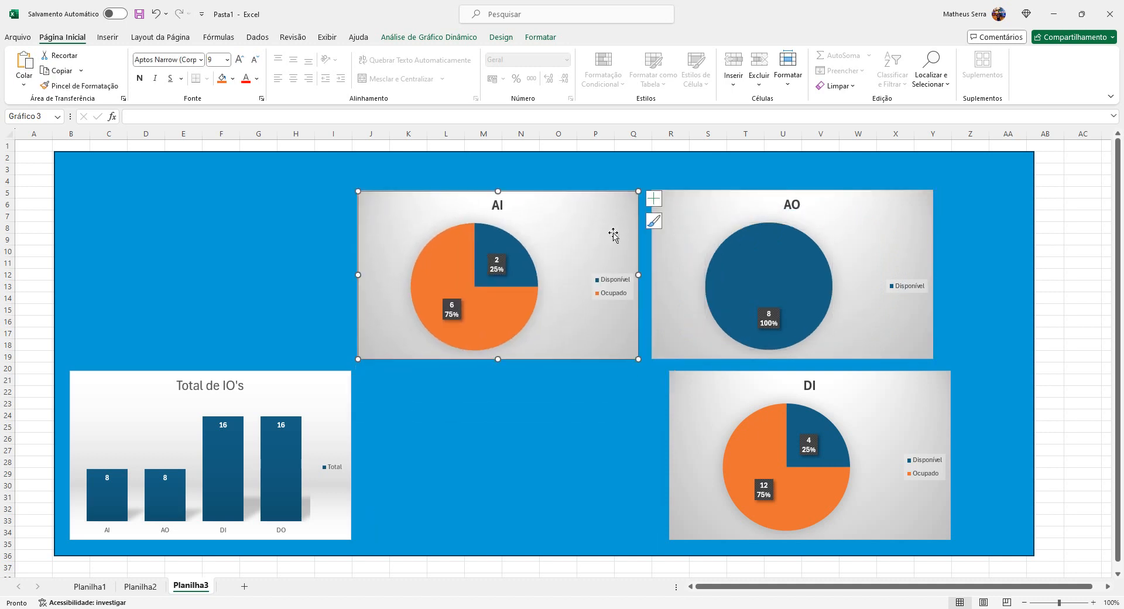
Step: Place the AO pie chart below the AI chart and the DI pie chart in the upper row, right of AI
click(682, 209)
drag(683, 211, 393, 392)
click(707, 382)
drag(706, 381, 706, 207)
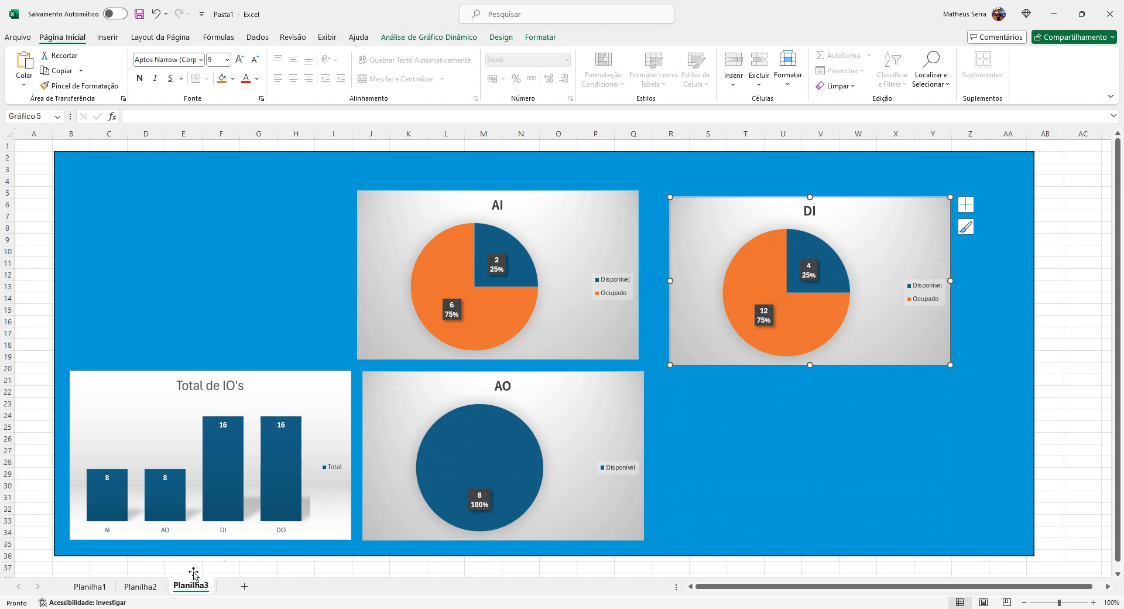
Step: On Planilha2, insert a 2D pie chart from the DO pivot table, place it beside the pivot tables and apply the grey gradient style
click(140, 586)
scroll(586, 398, down, 4)
click(522, 428)
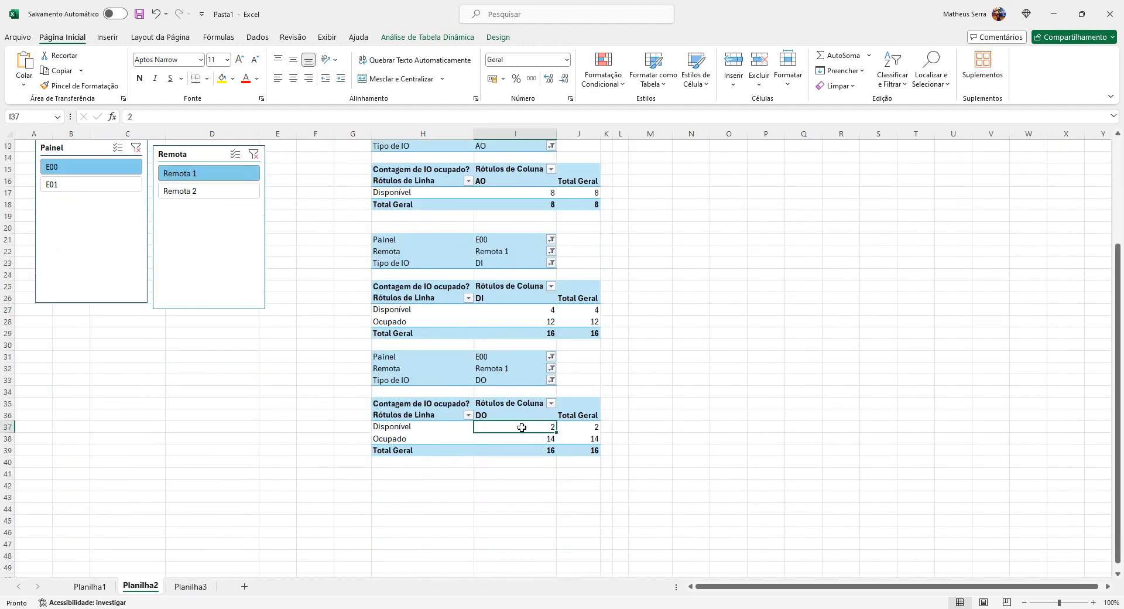
click(108, 38)
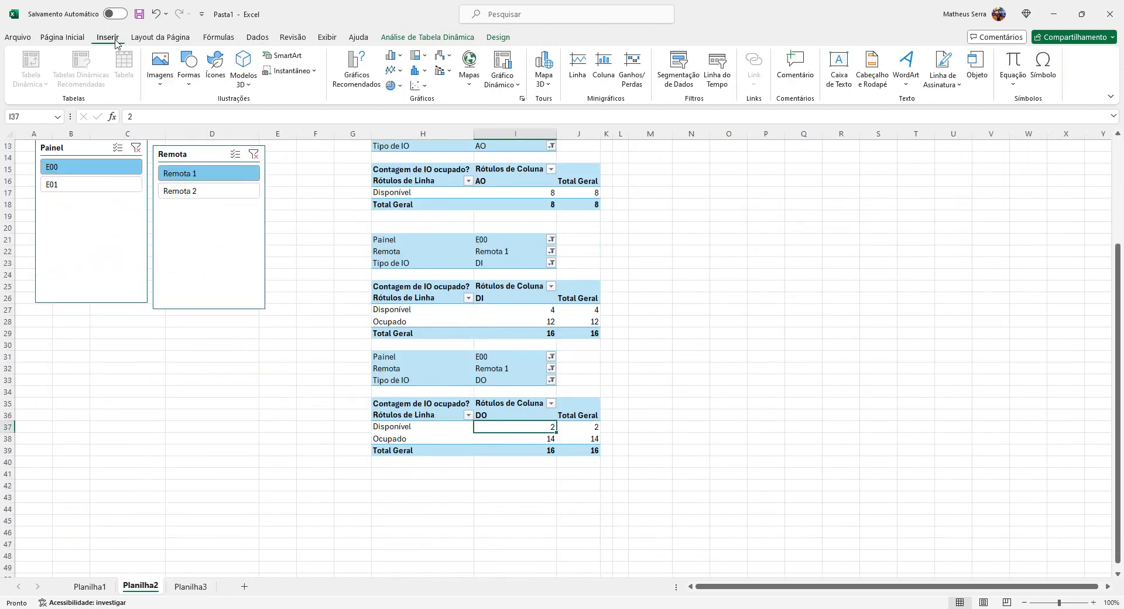
click(392, 86)
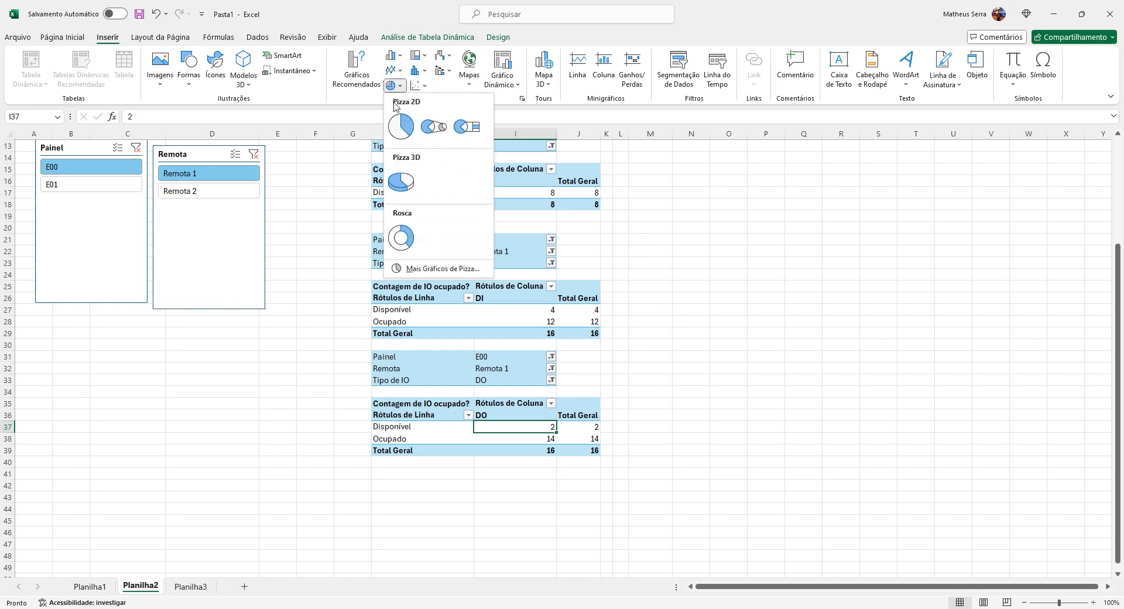
click(398, 120)
drag(620, 283, 861, 207)
click(501, 38)
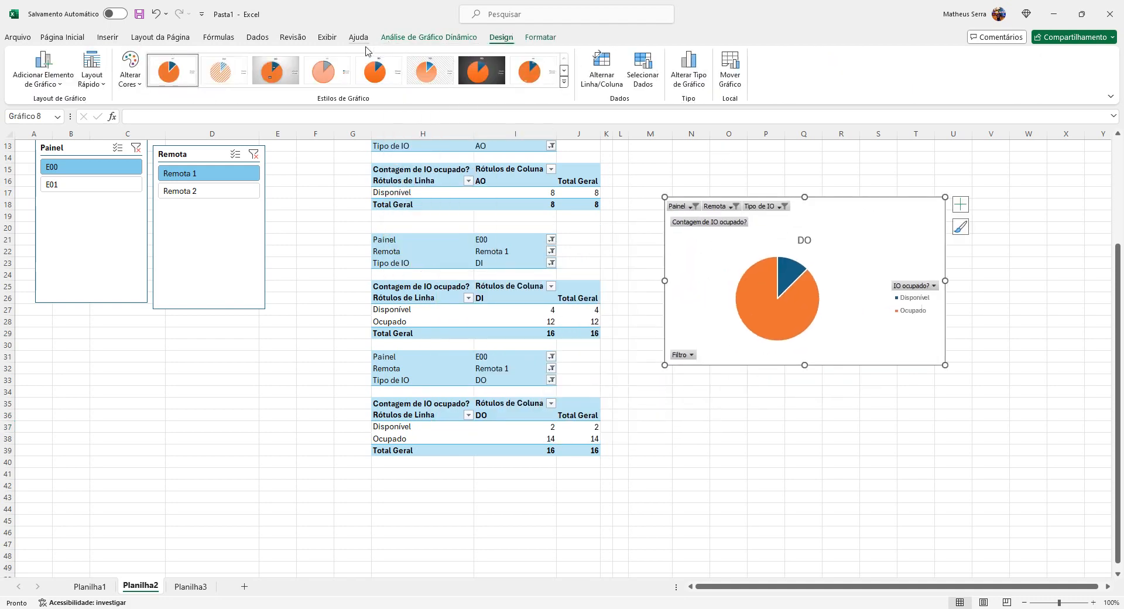
click(275, 71)
Step: Hide all the axis, value, report filter and legend field buttons on the DO pie chart
right_click(683, 356)
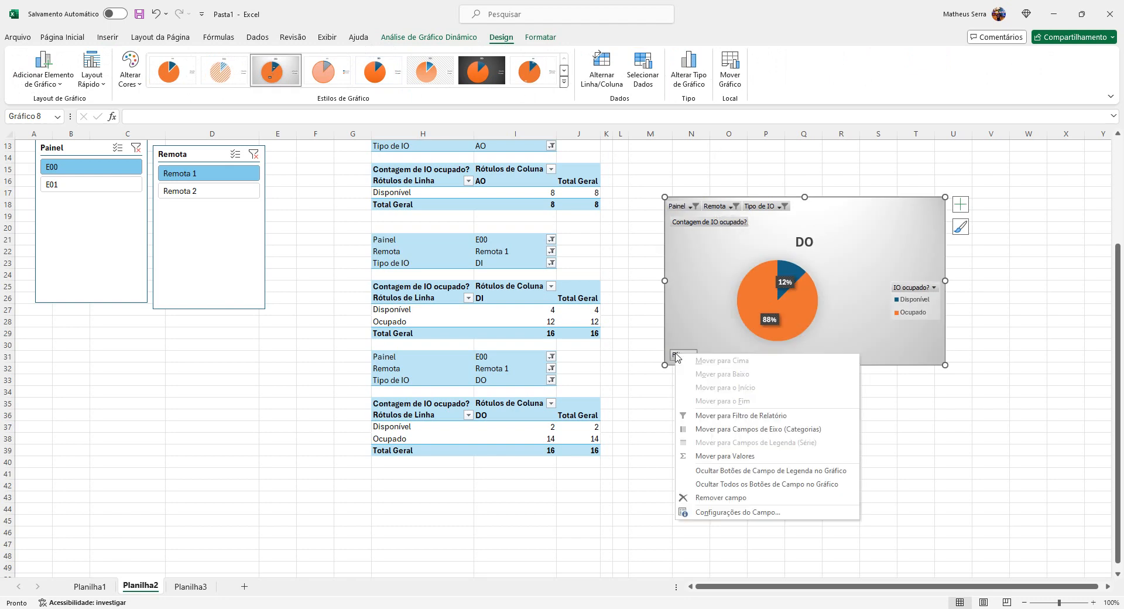
click(720, 471)
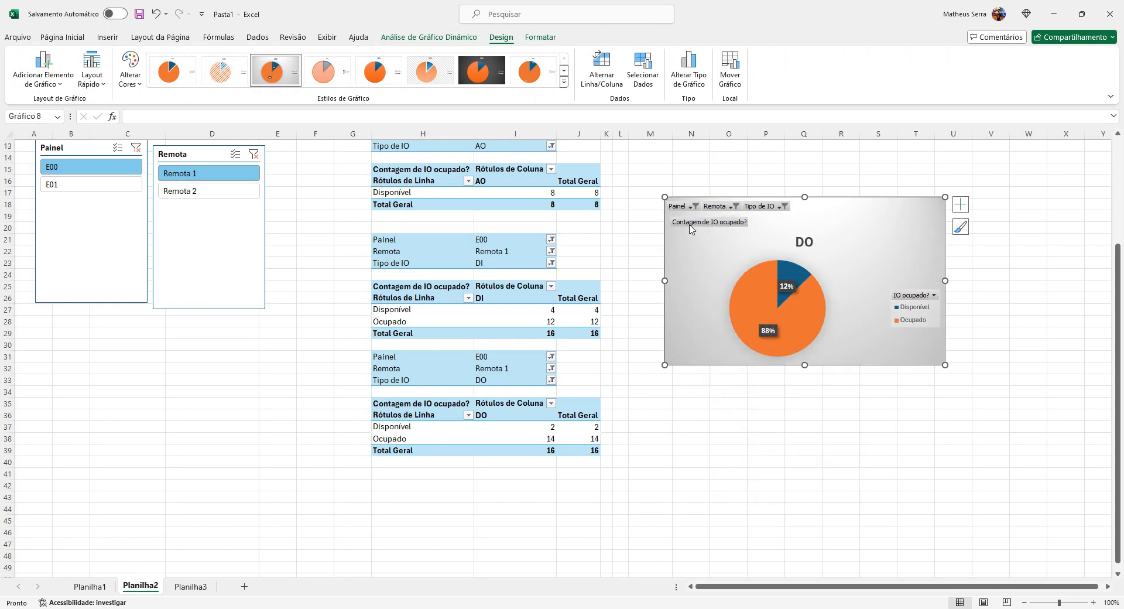
right_click(691, 228)
click(730, 342)
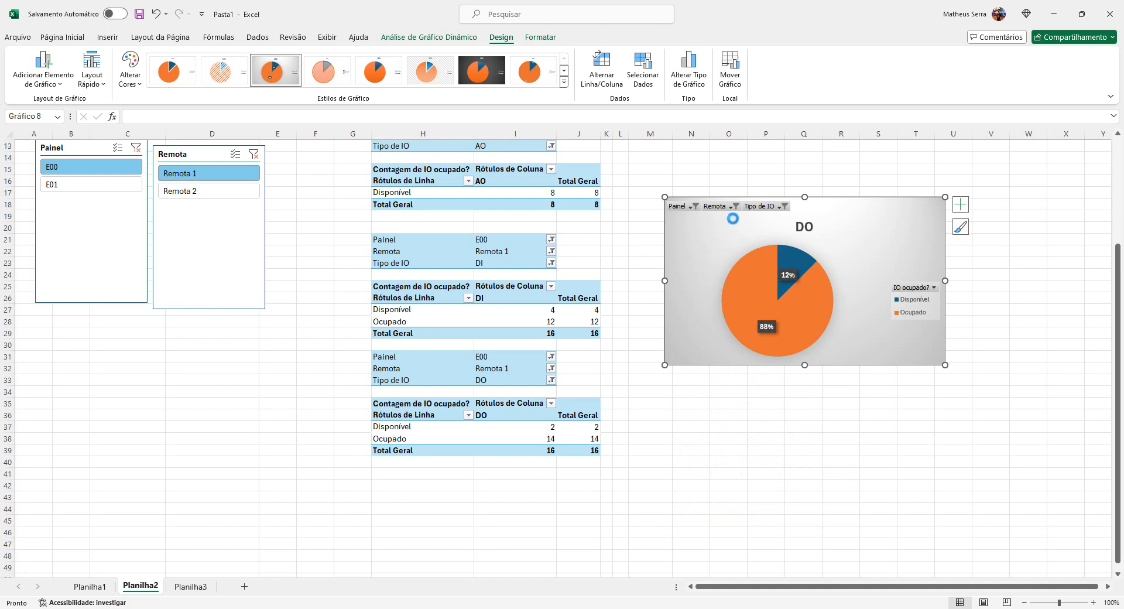
right_click(724, 209)
click(755, 442)
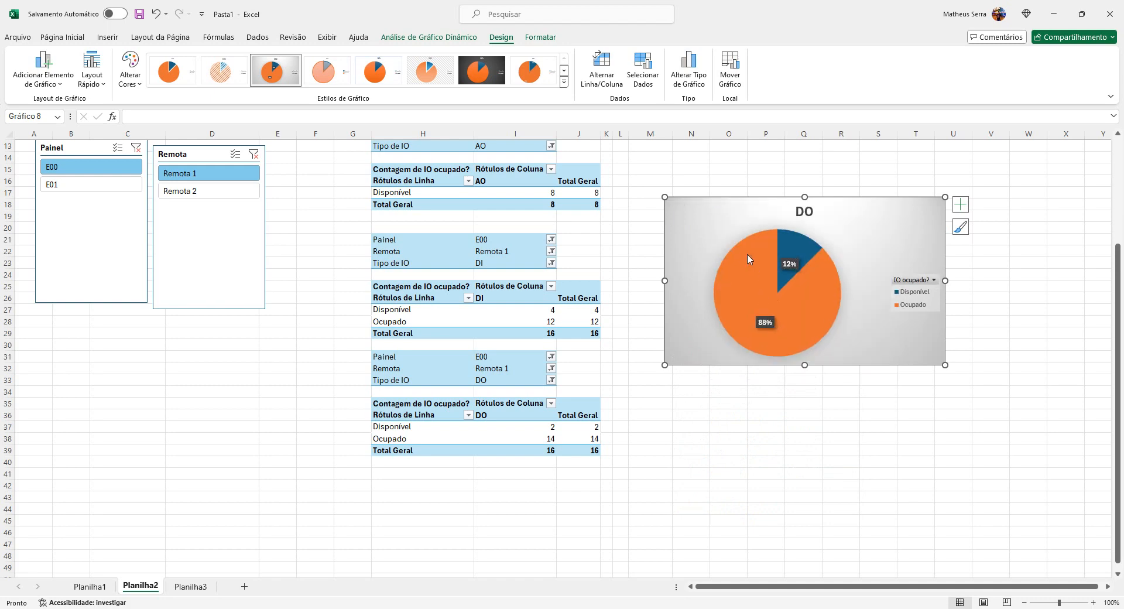
right_click(918, 276)
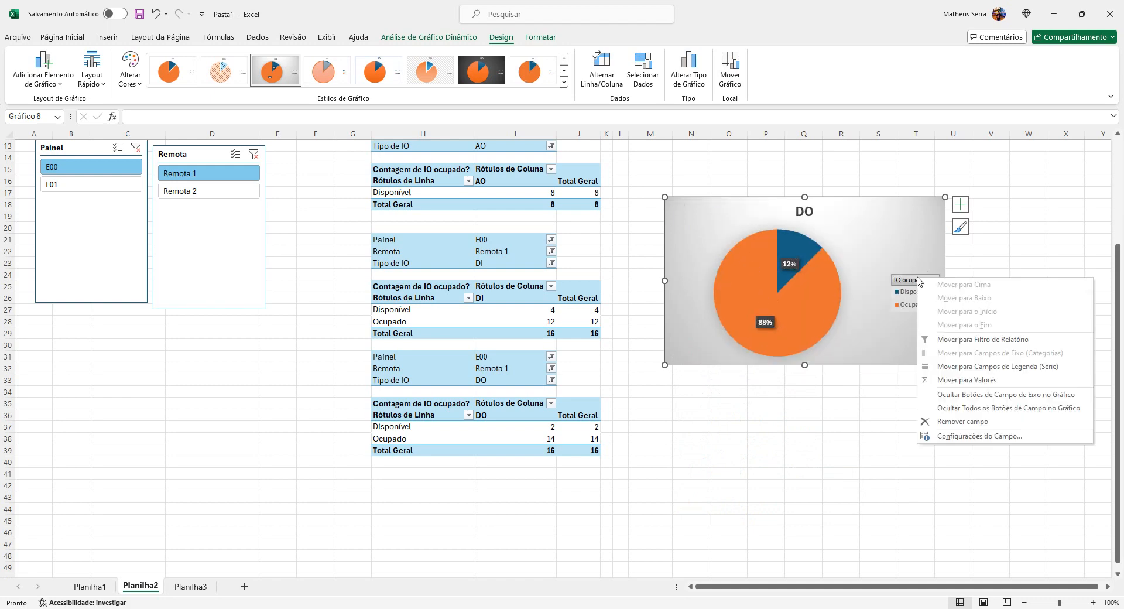
click(966, 397)
Step: Set the DO chart's data labels to show value and percentage, separated by a new line
click(763, 326)
right_click(769, 322)
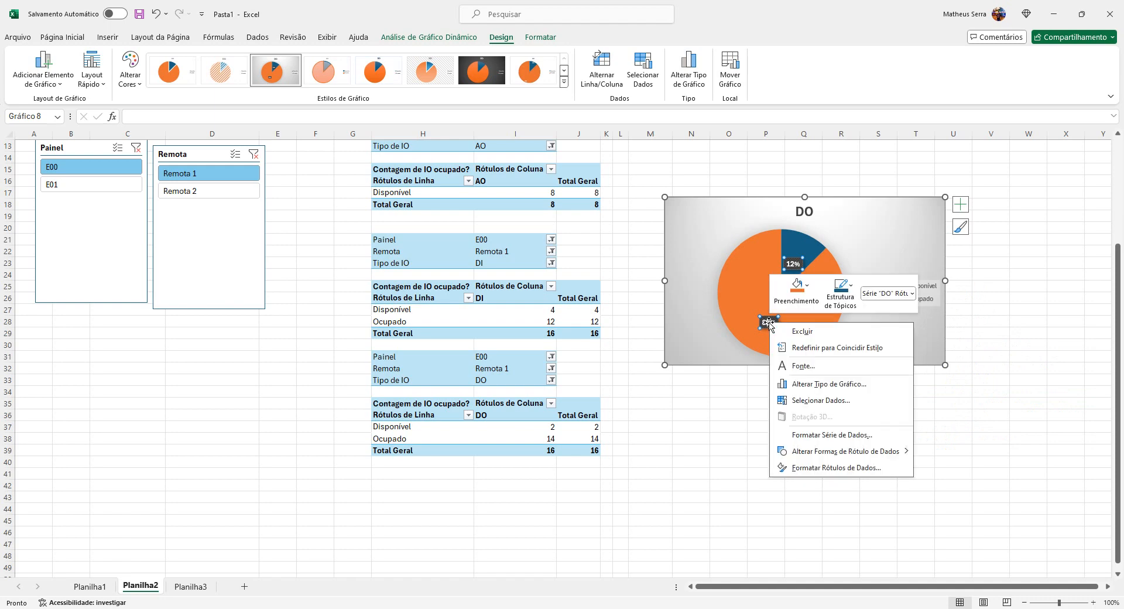
click(834, 469)
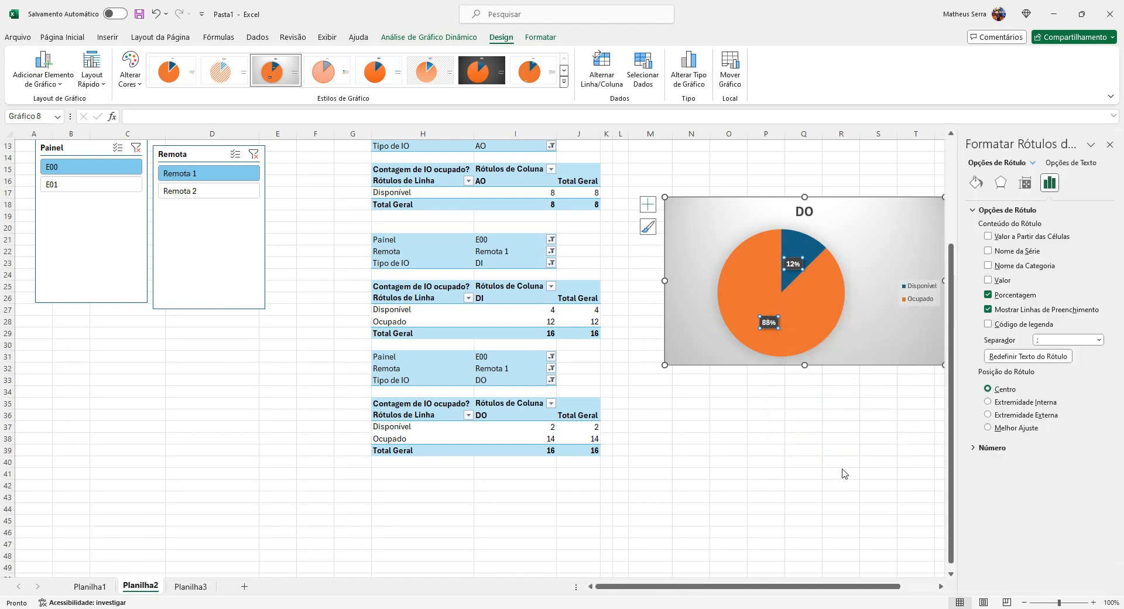
click(1001, 280)
click(1099, 340)
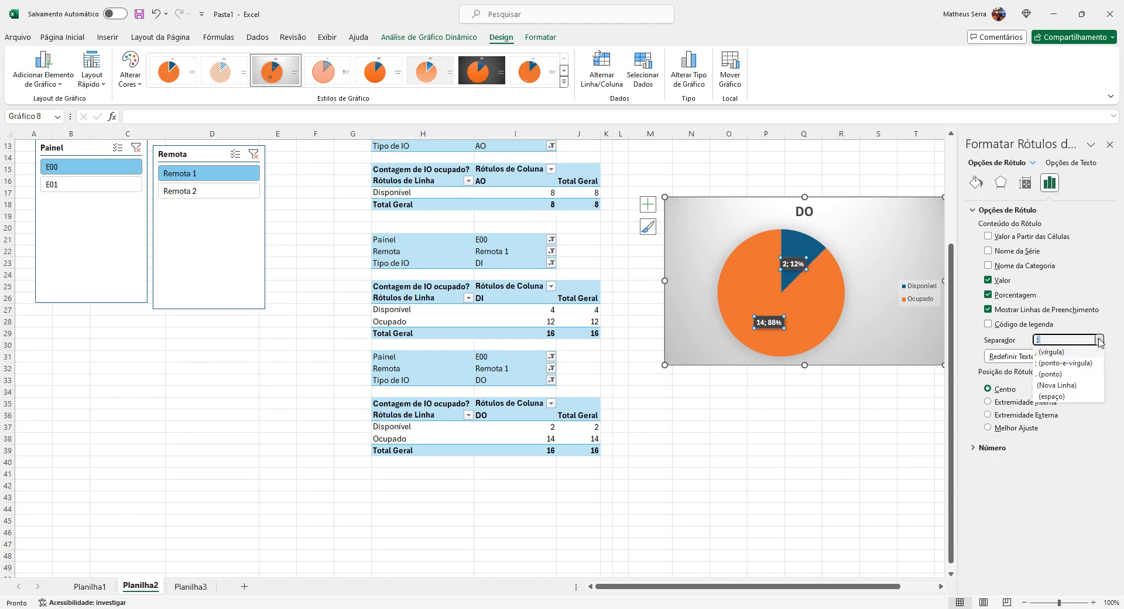
click(1069, 385)
click(1110, 144)
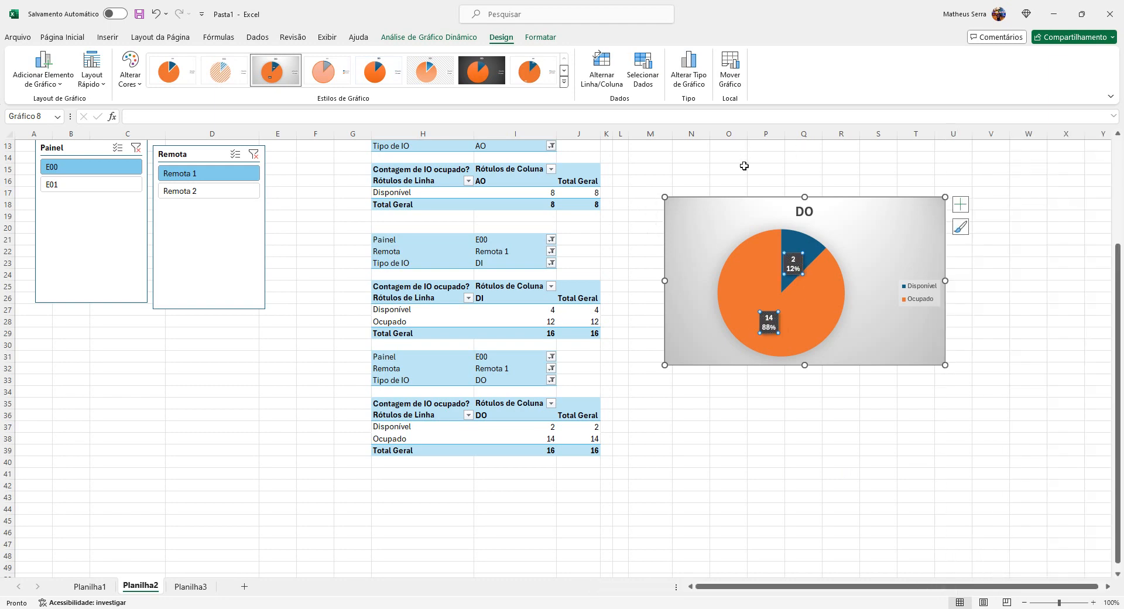
Step: Move the DO pie chart from Planilha2 to Planilha3 and place it below the DI chart, right of AO
click(729, 170)
click(722, 210)
key(Delete)
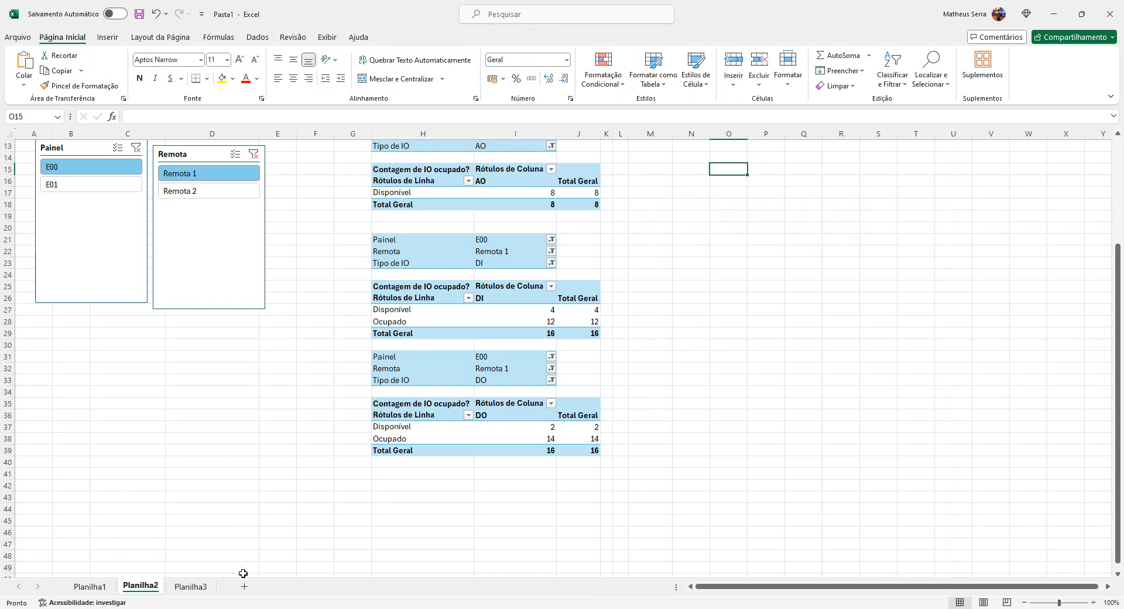
click(190, 586)
click(758, 429)
key(ctrl+v)
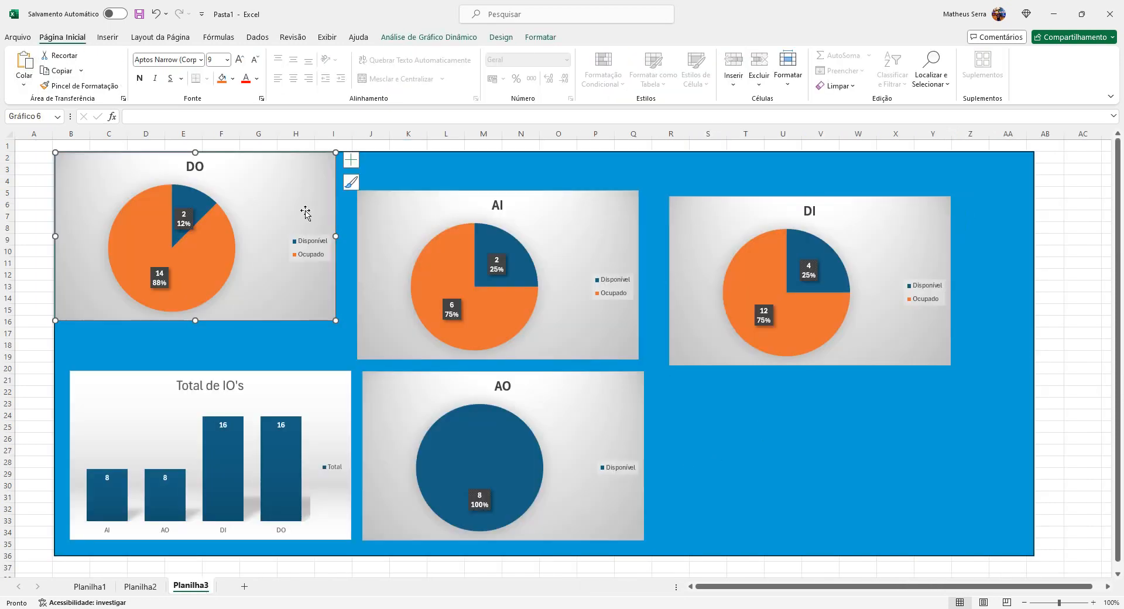
drag(259, 172, 871, 389)
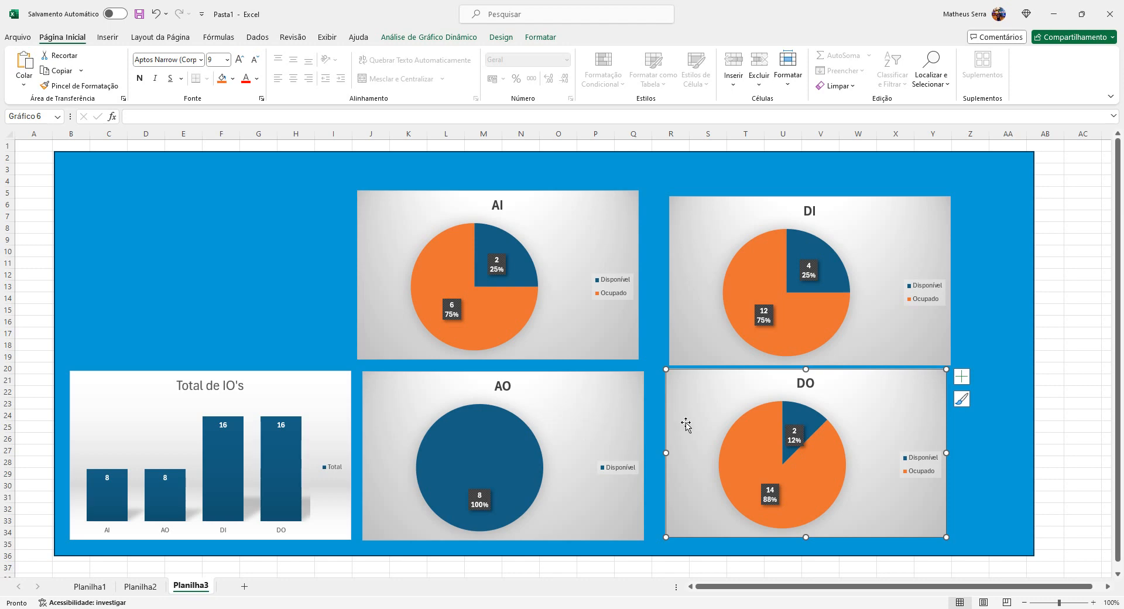
click(561, 569)
Step: Align the top edges of the Total de IO's, AO and DO charts in the lower row
scroll(563, 572, down, 1)
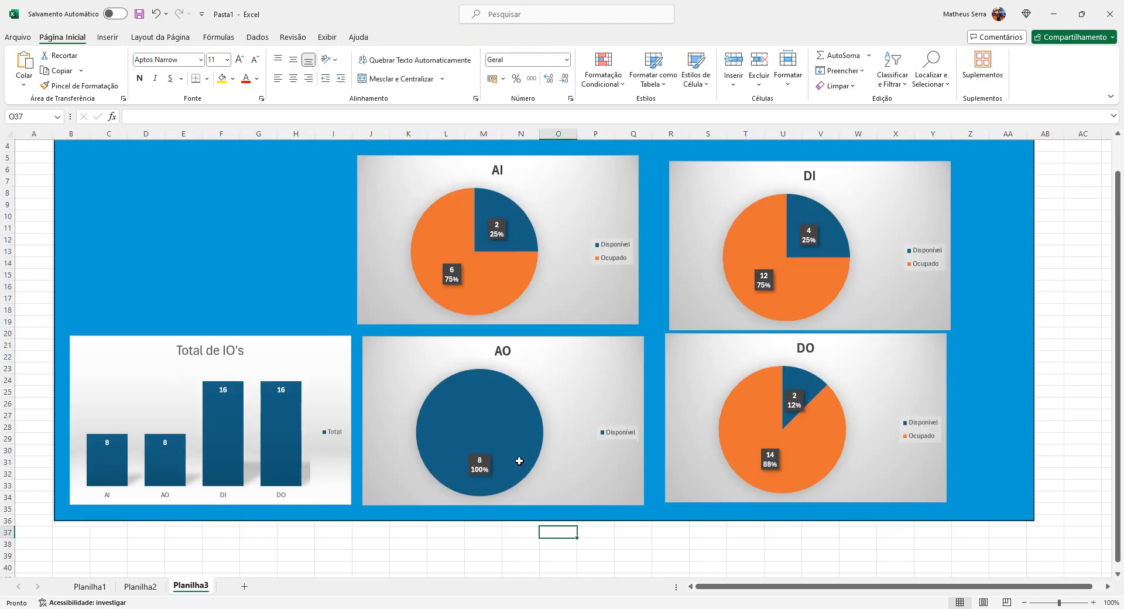
click(344, 365)
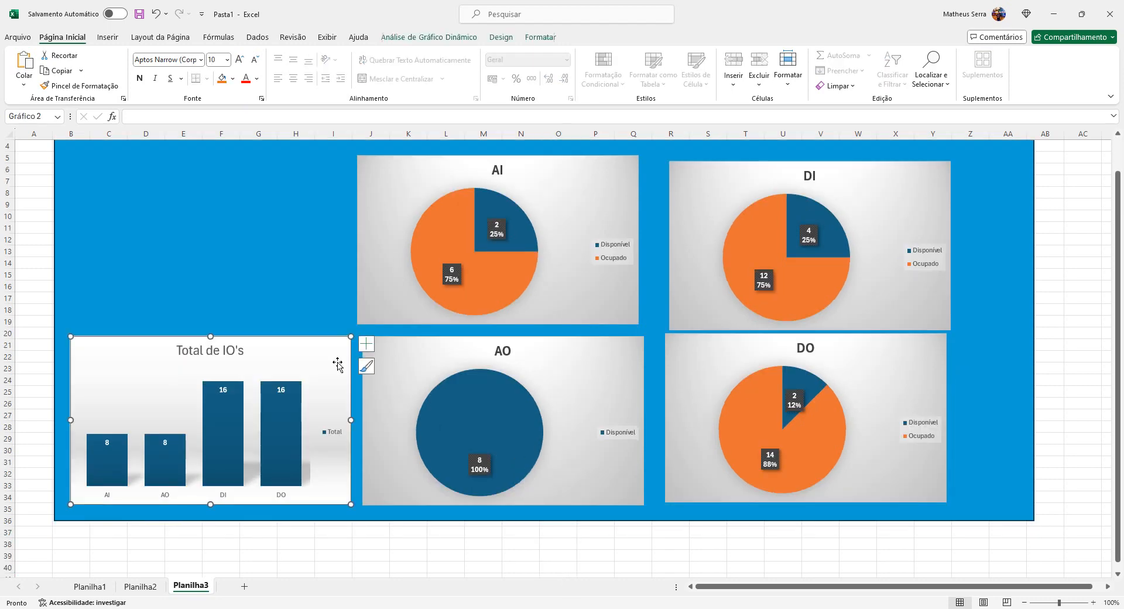
ctrl+click(422, 350)
ctrl+click(727, 368)
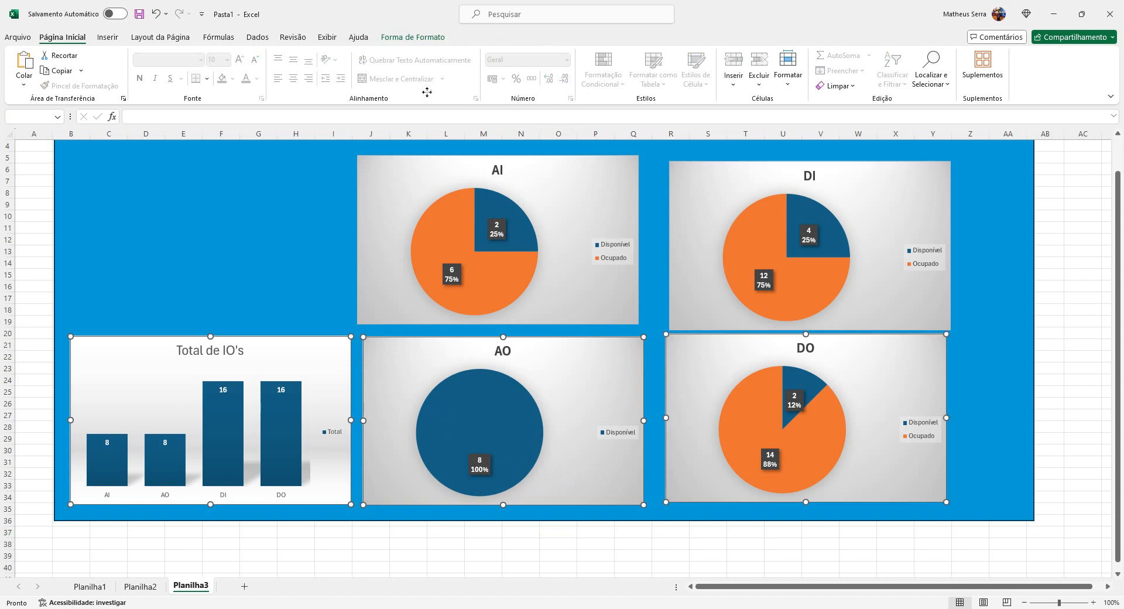
click(414, 39)
click(899, 81)
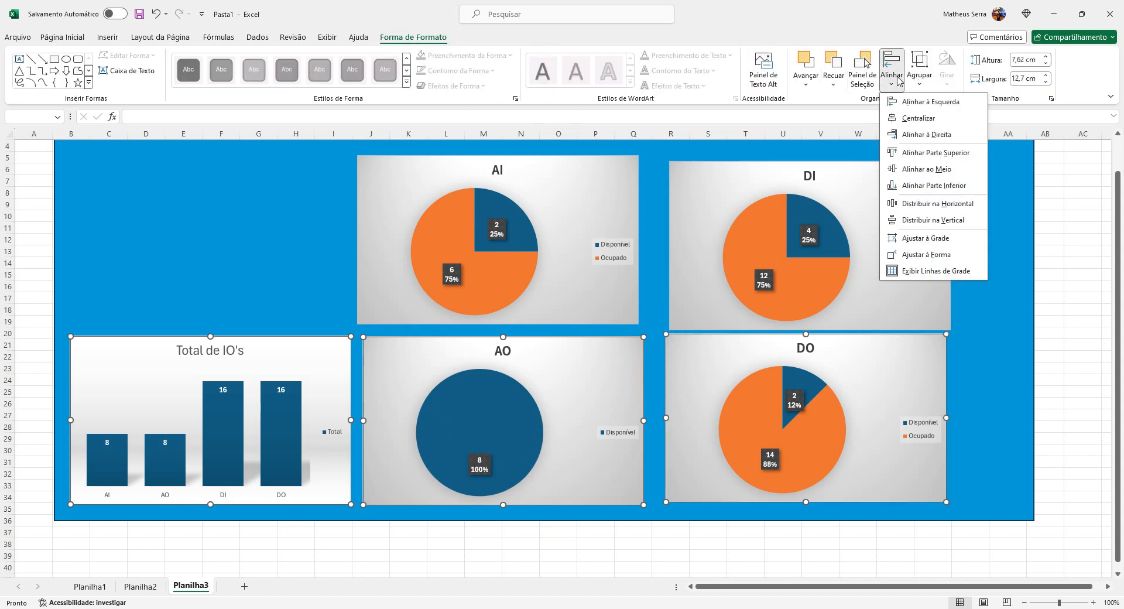
click(949, 156)
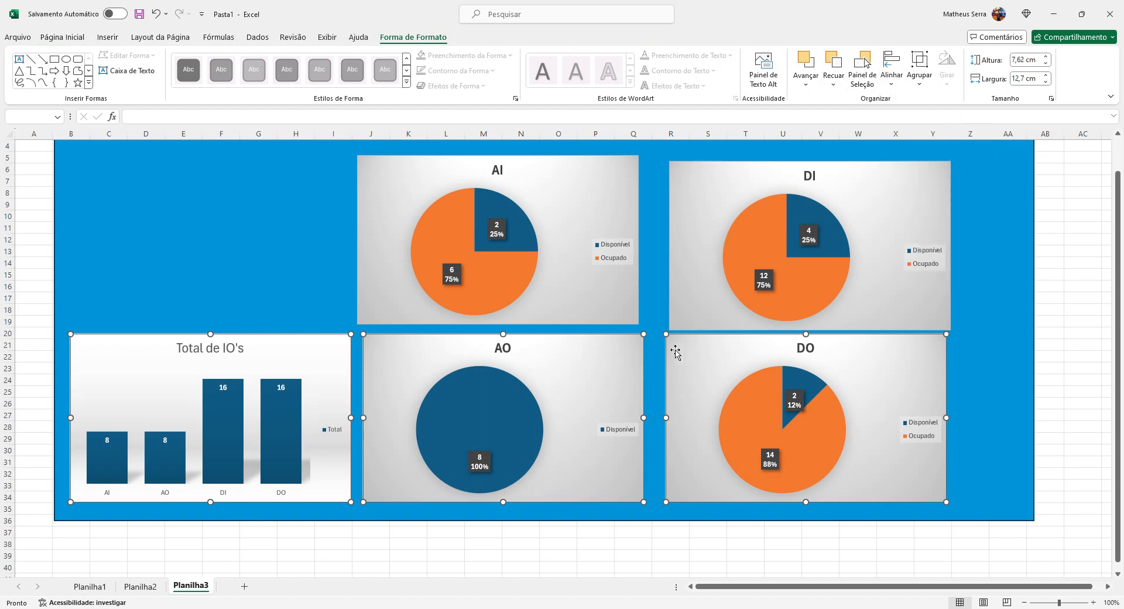
Step: Align the top edges of the AI and DI charts in the upper row
click(559, 304)
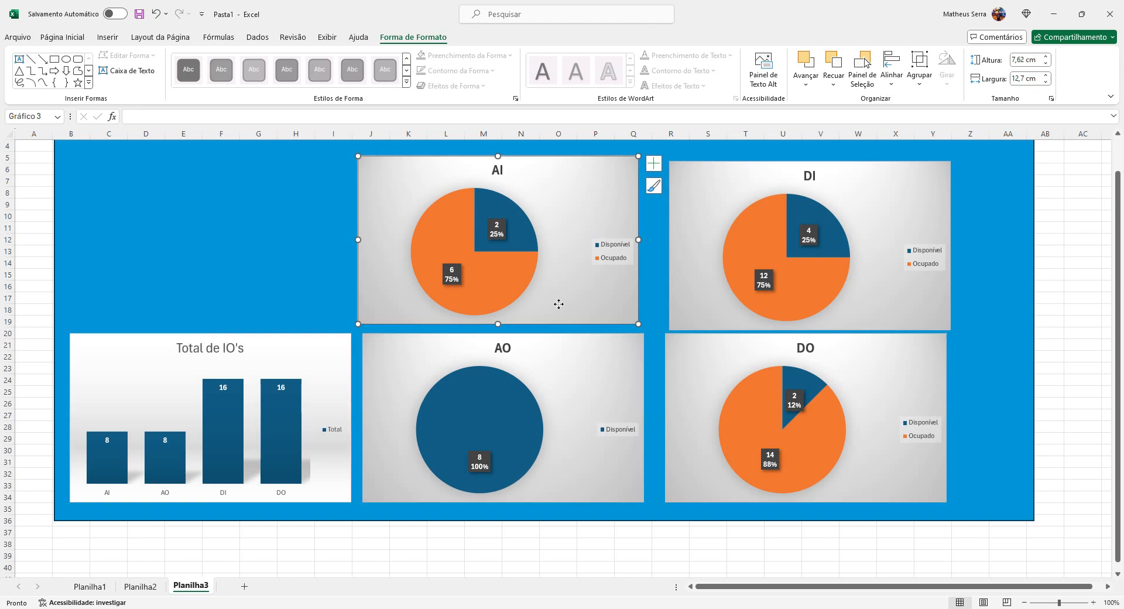
ctrl+click(714, 267)
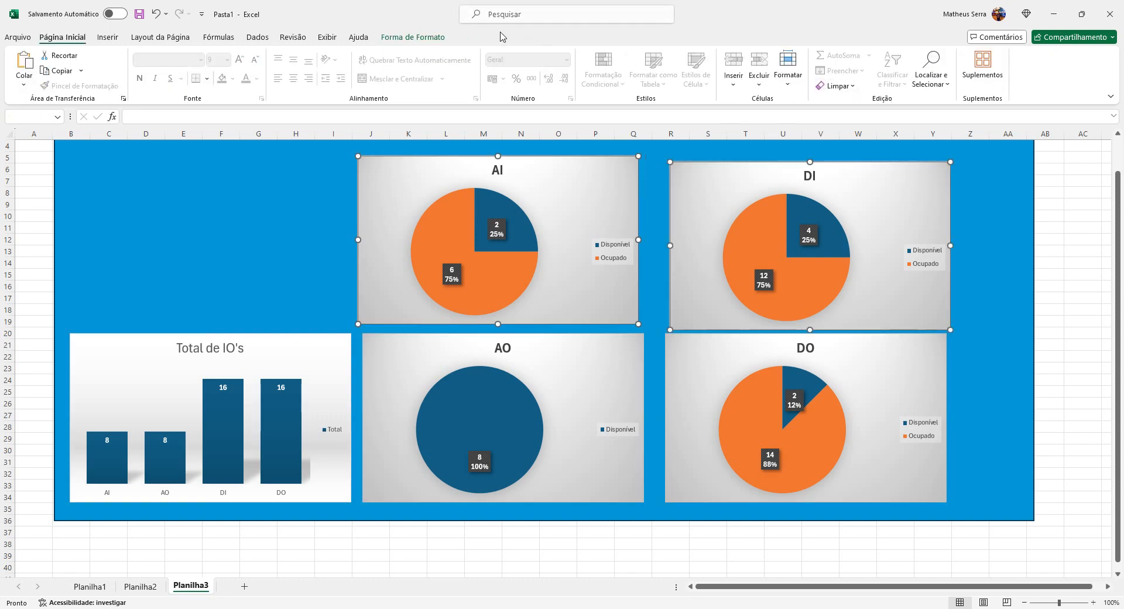
click(441, 39)
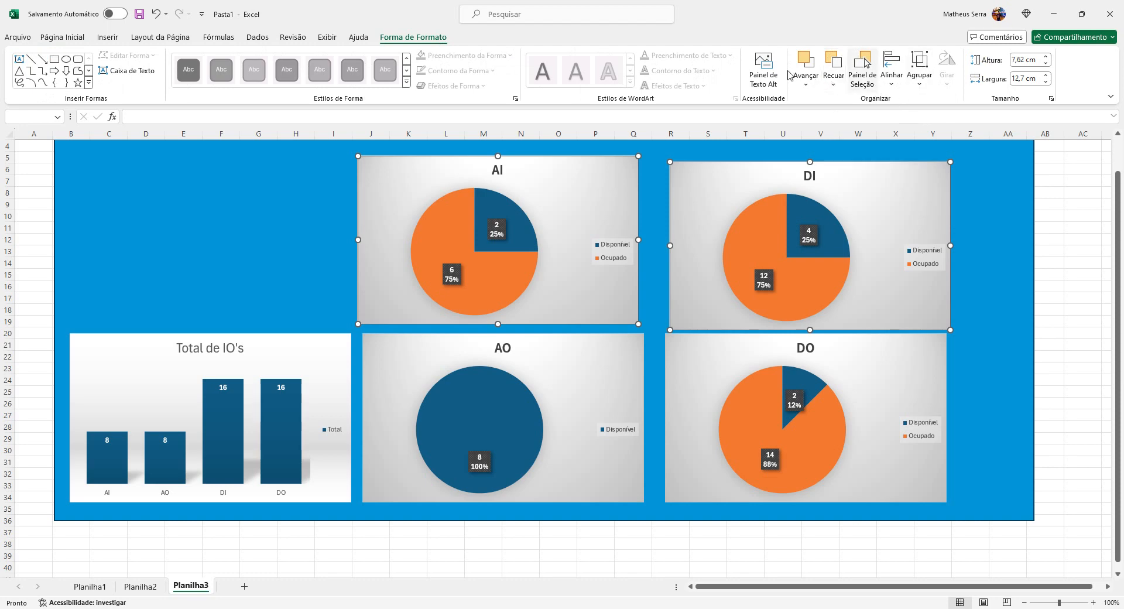
click(899, 85)
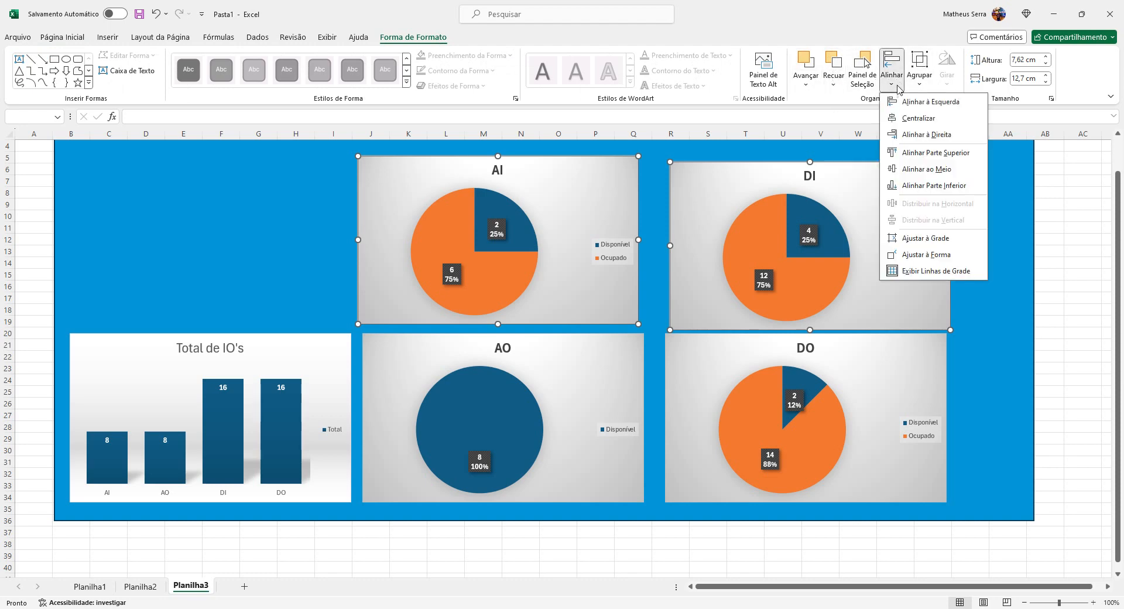
click(940, 154)
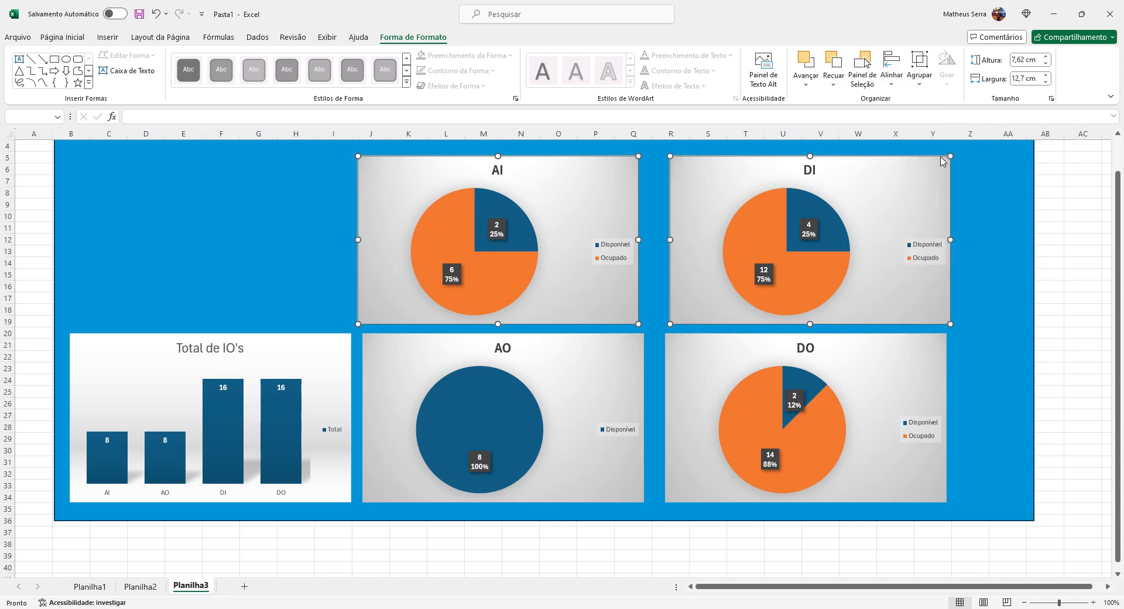
click(586, 548)
Step: Align the AI and AO charts with each other by their horizontal centres
click(389, 297)
ctrl+click(384, 349)
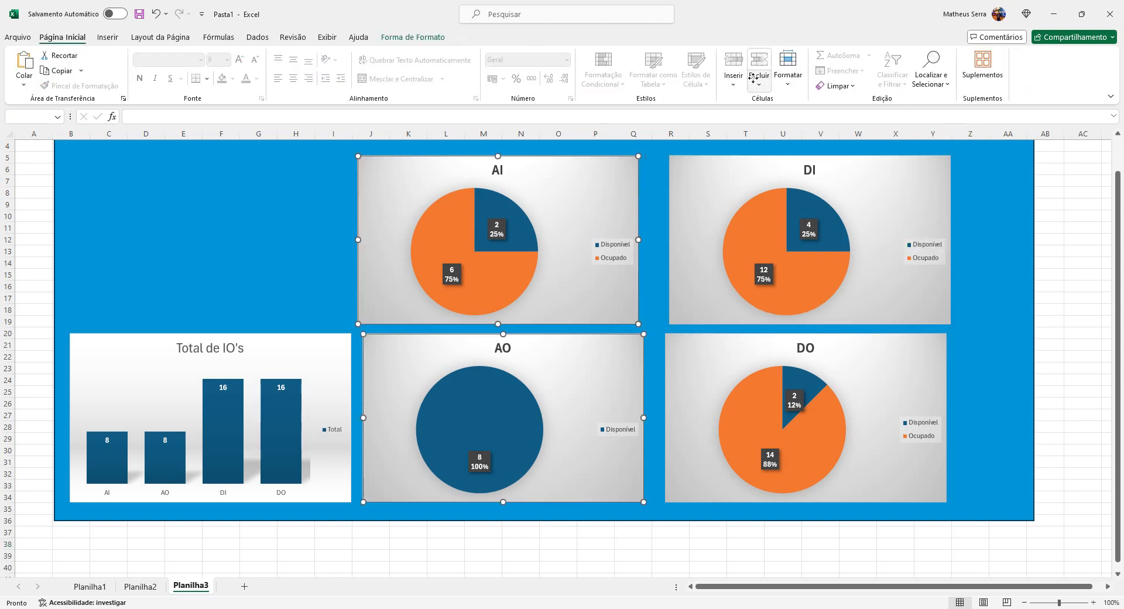
click(435, 41)
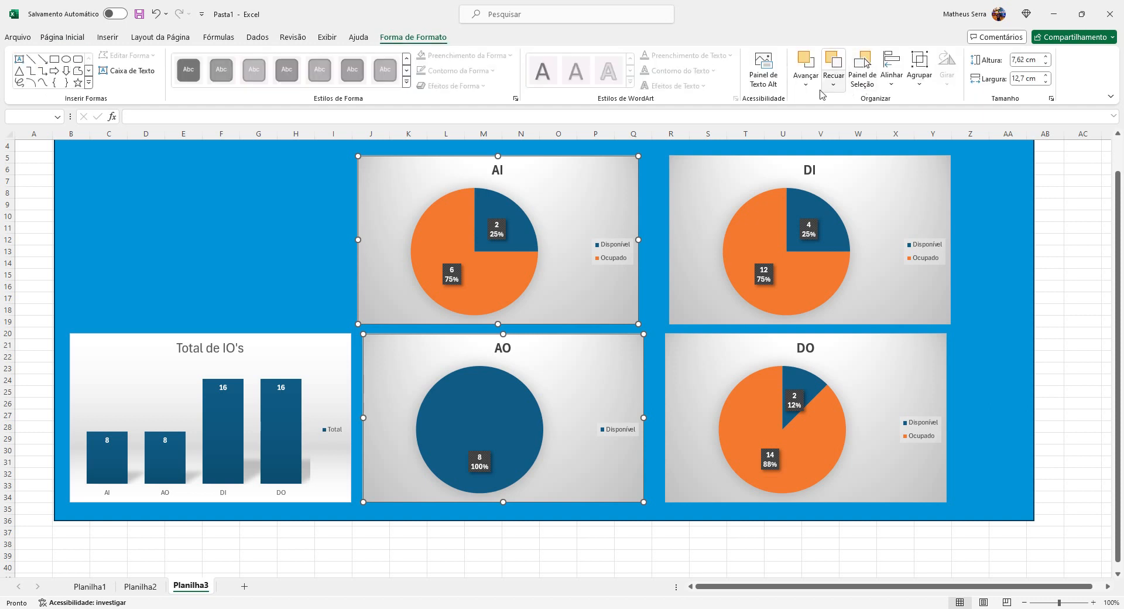
click(892, 69)
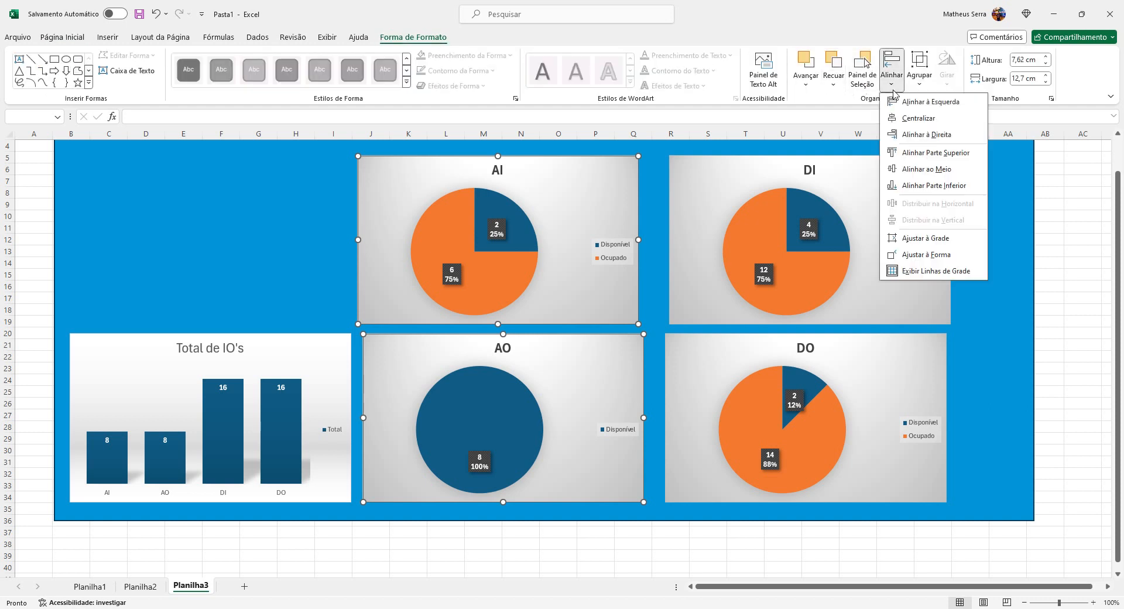
click(939, 120)
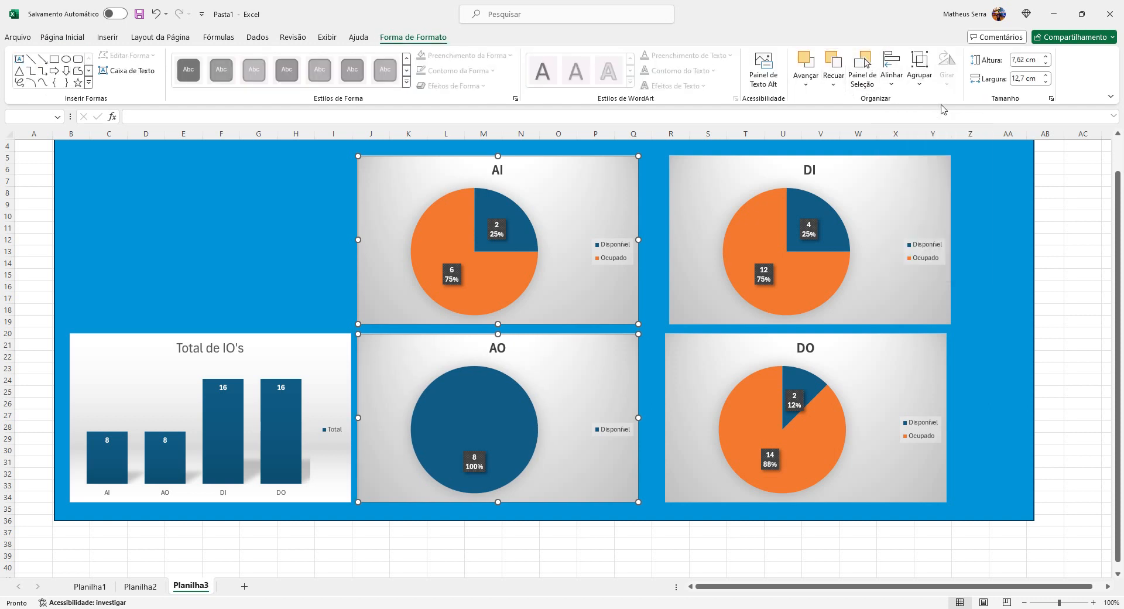
Step: Align the left edges of the DI and DO charts
click(703, 354)
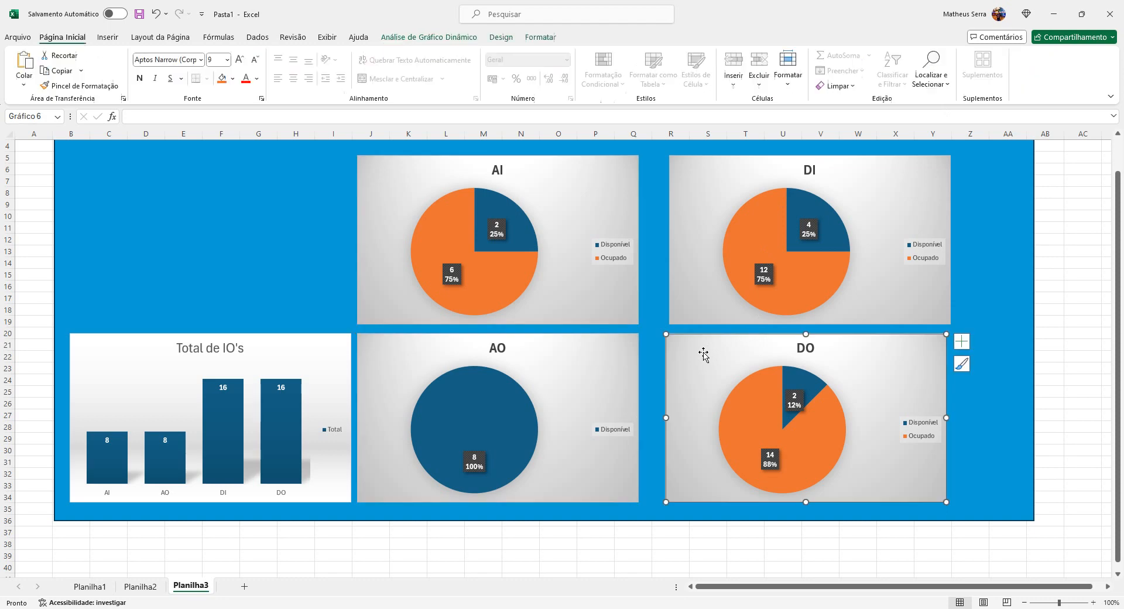
ctrl+click(695, 283)
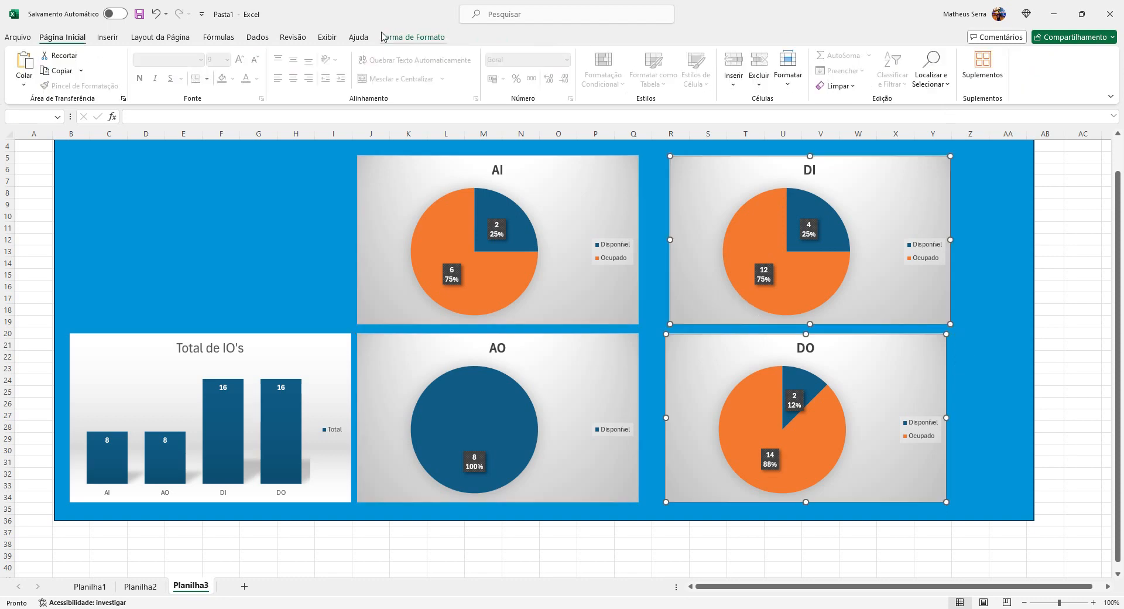
click(412, 37)
click(891, 76)
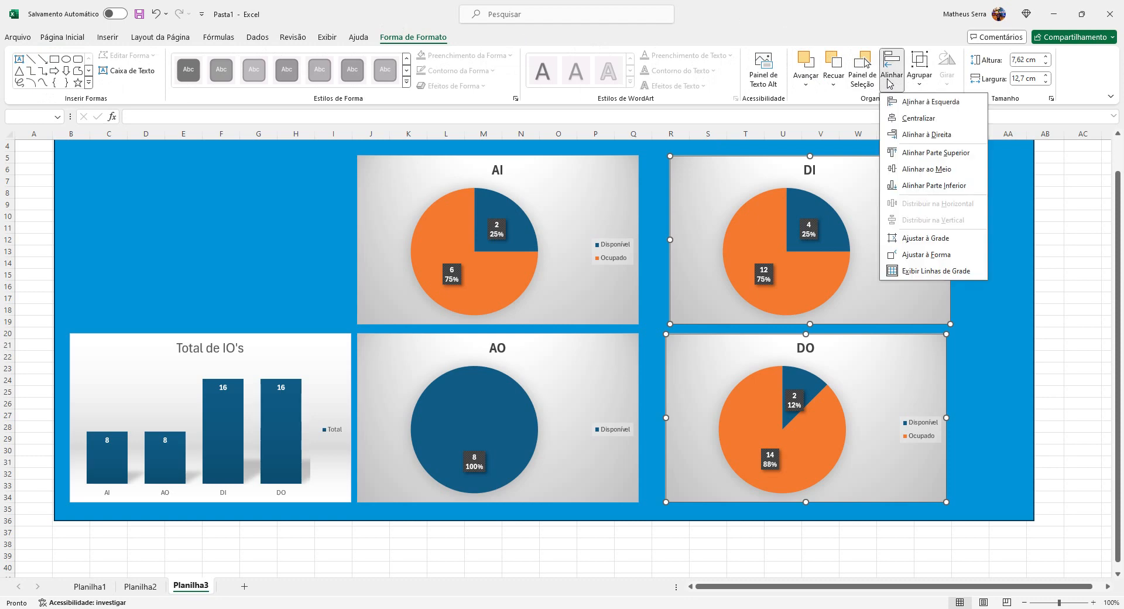
click(913, 101)
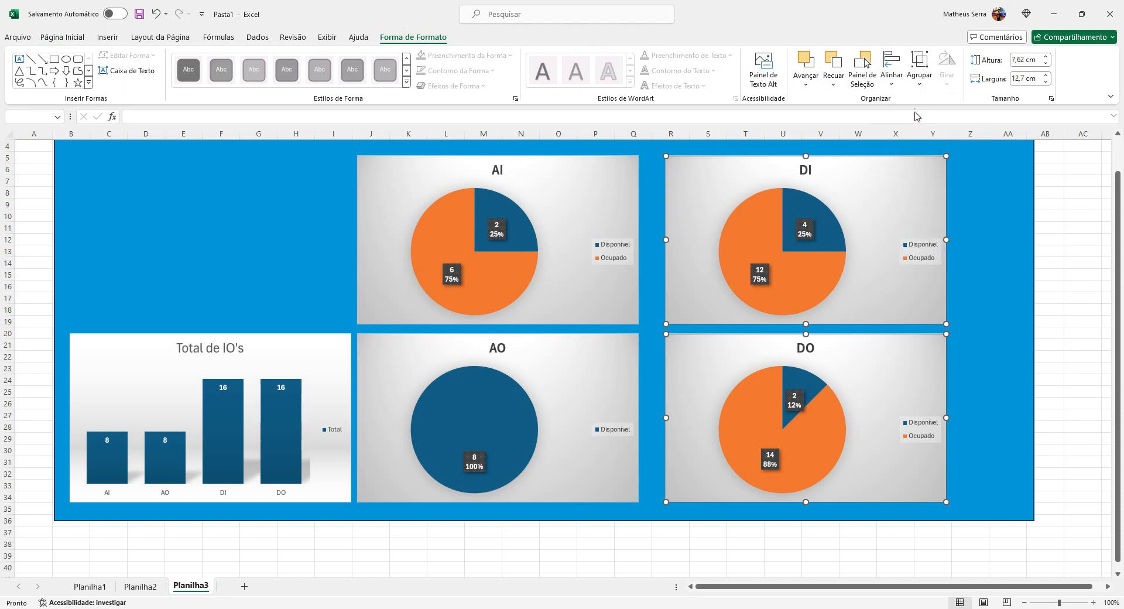
click(700, 550)
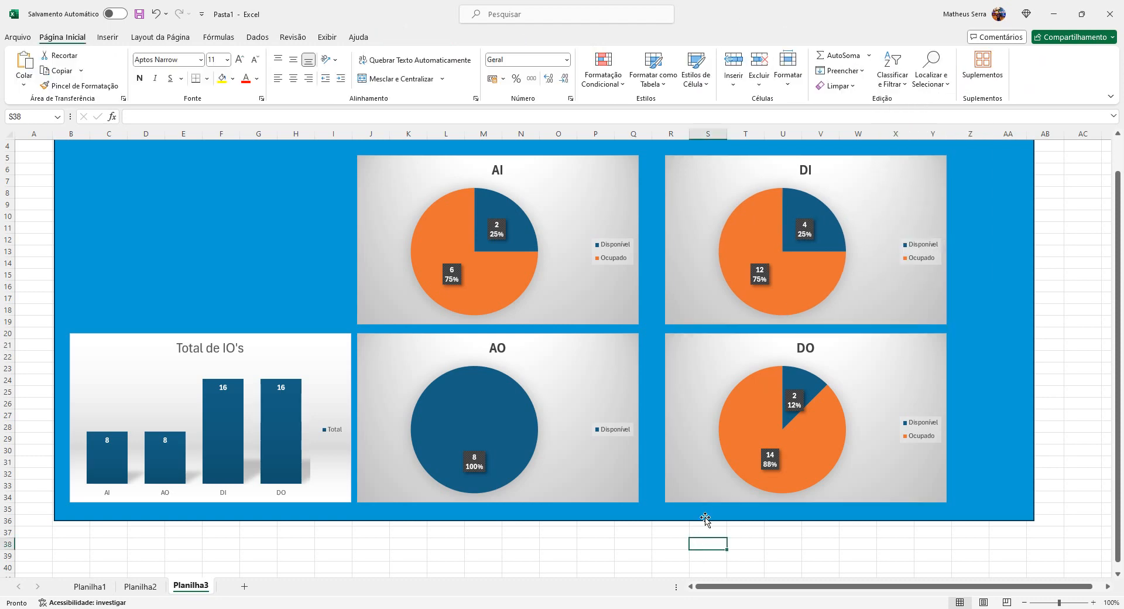
Step: Insert a wide text box left of the AI chart, above Total de IO's, containing the title "Índice de IOS"
click(108, 37)
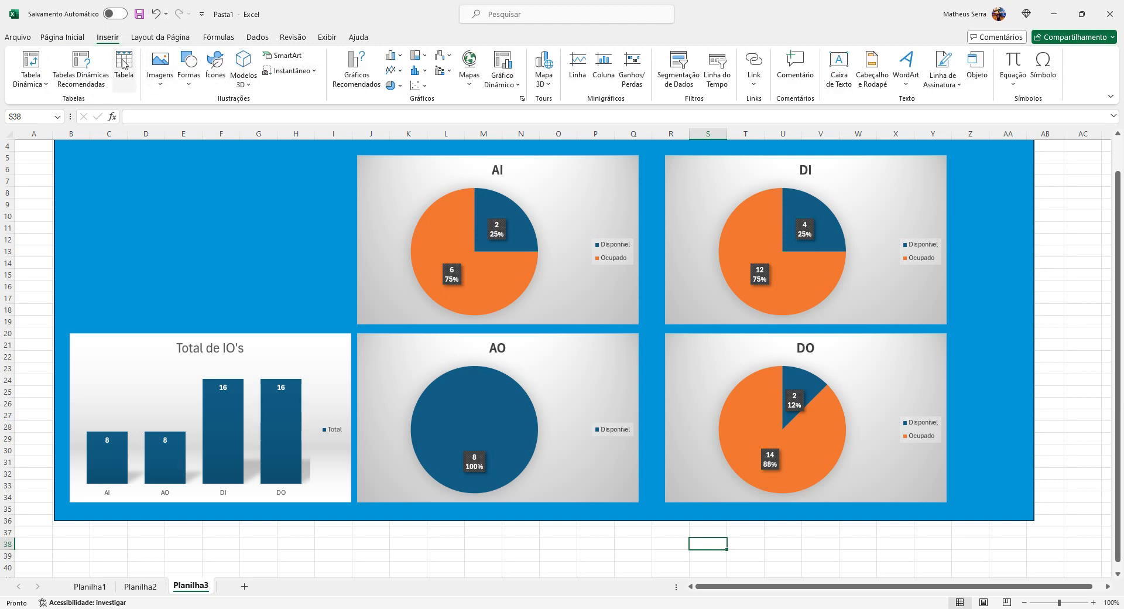
click(193, 84)
click(193, 85)
click(840, 67)
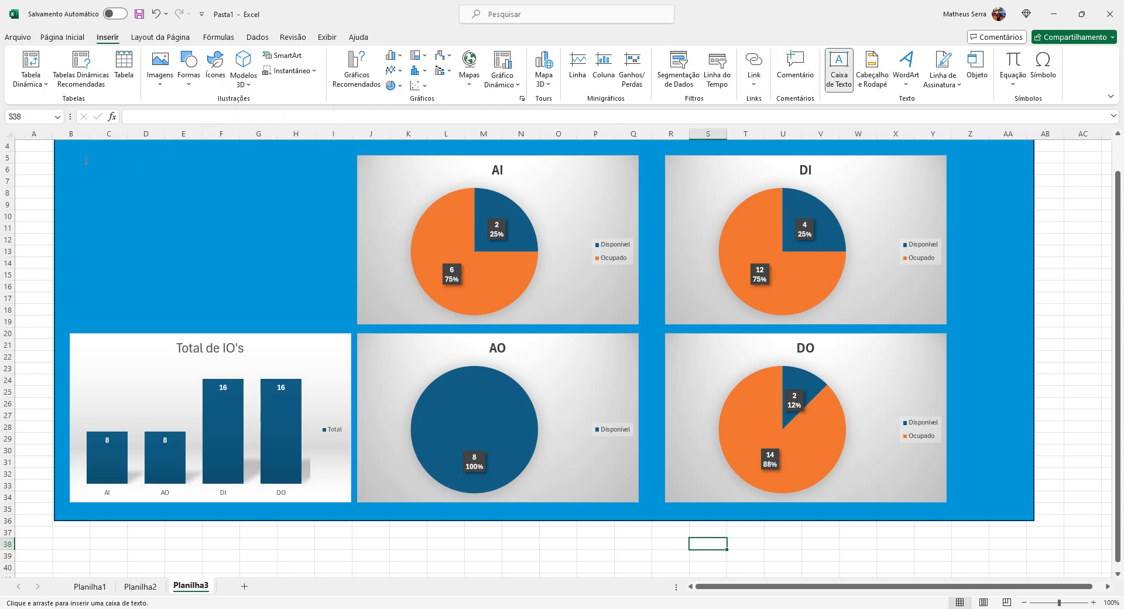
drag(86, 161, 340, 205)
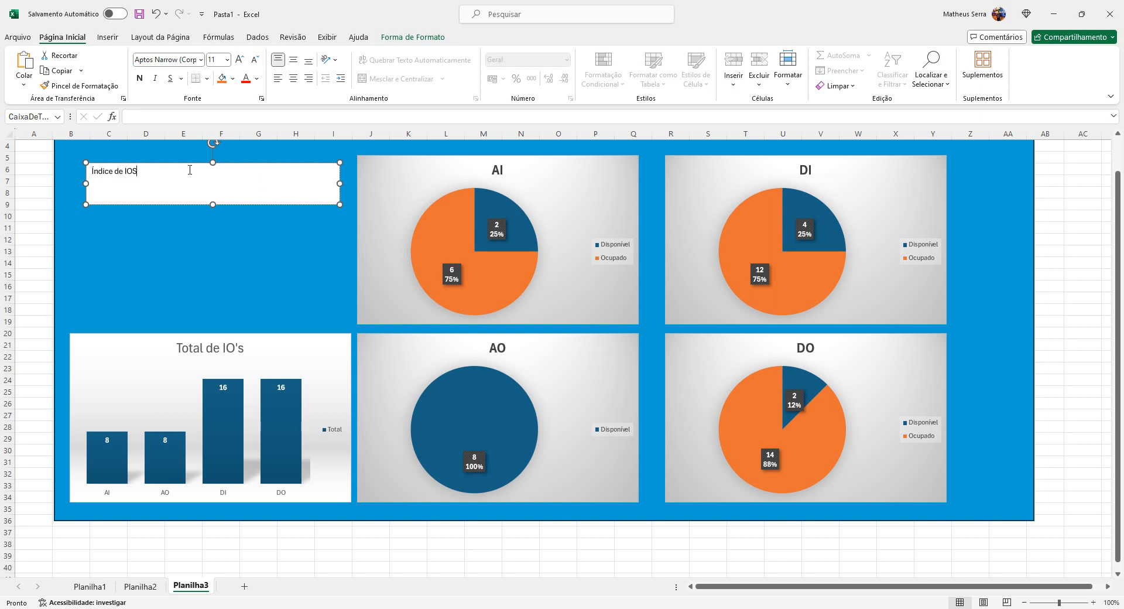
Step: Increase the font size of the "Índice de IOS" title text to 32
drag(190, 170, 35, 169)
click(241, 60)
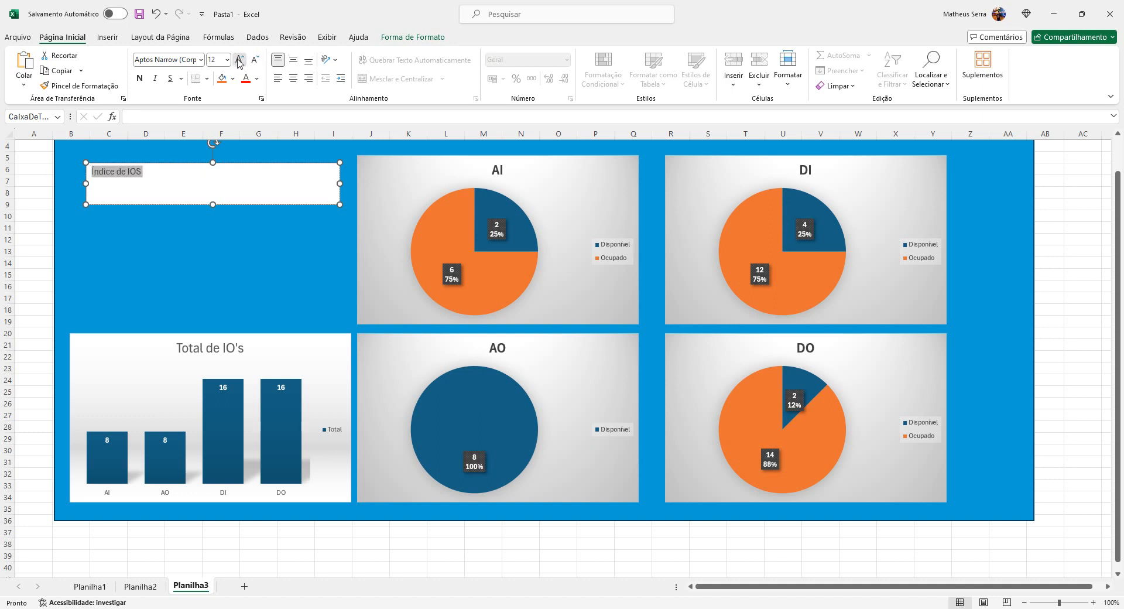
click(241, 60)
click(241, 60)
click(241, 59)
click(241, 59)
click(241, 60)
click(241, 60)
click(241, 60)
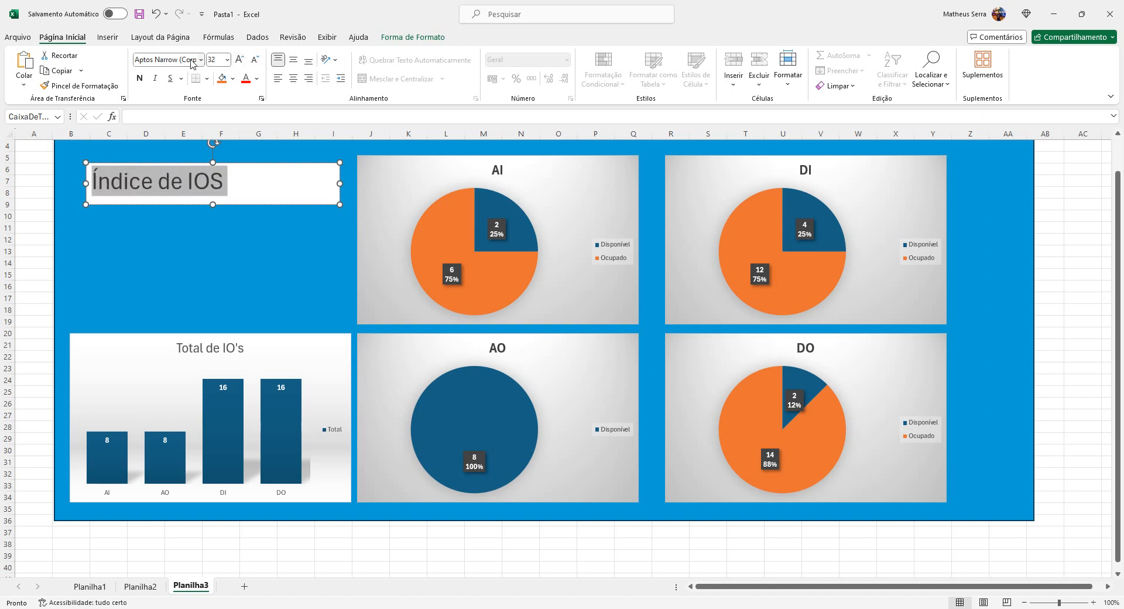
Step: Format the "Índice de IOS" title in bold Arial, centred horizontally and vertically within its text box
click(192, 60)
text(Arial)
key(Return)
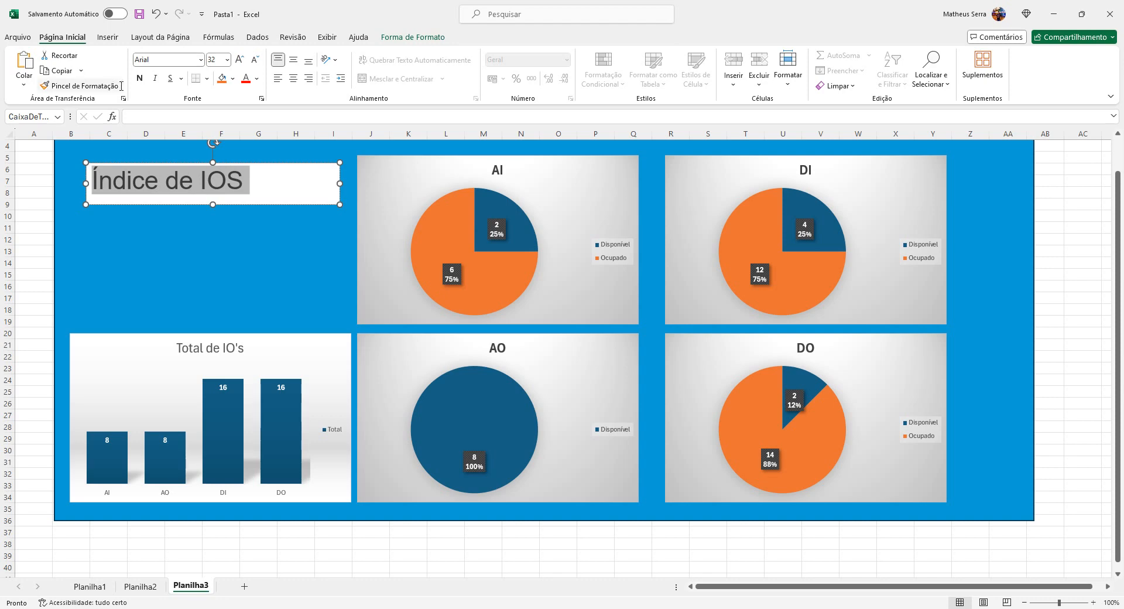
click(139, 80)
click(293, 79)
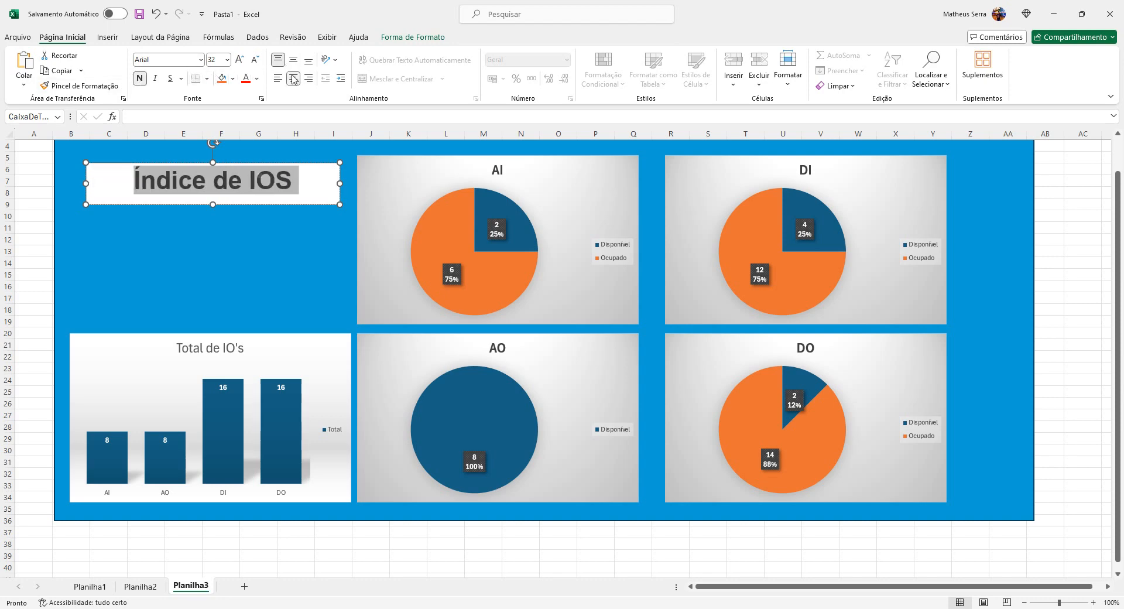
click(294, 60)
click(320, 238)
scroll(321, 240, up, 1)
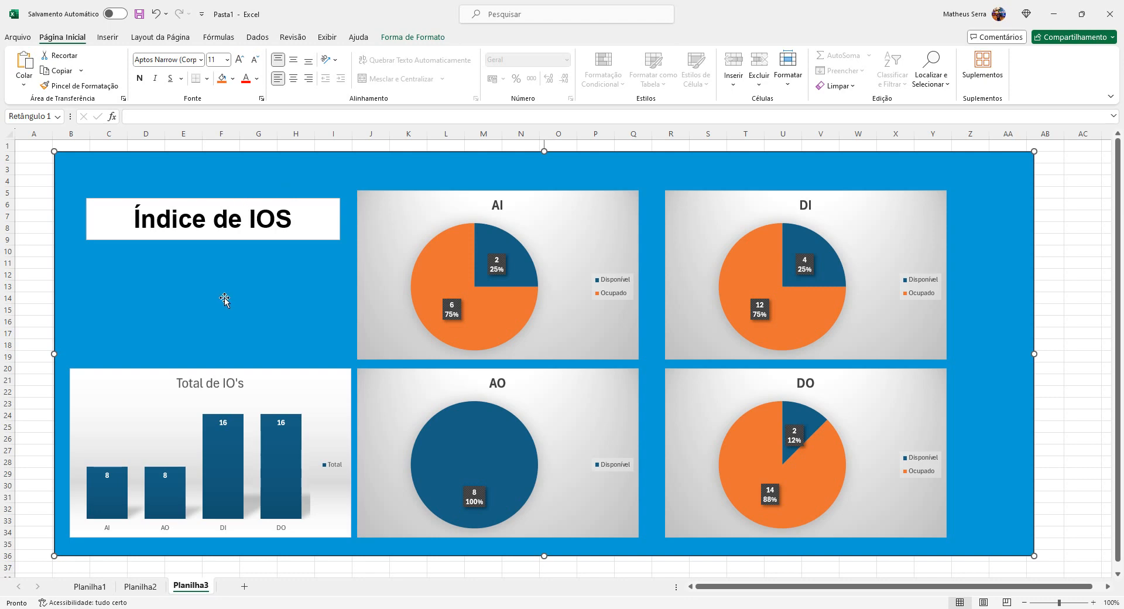
click(43, 272)
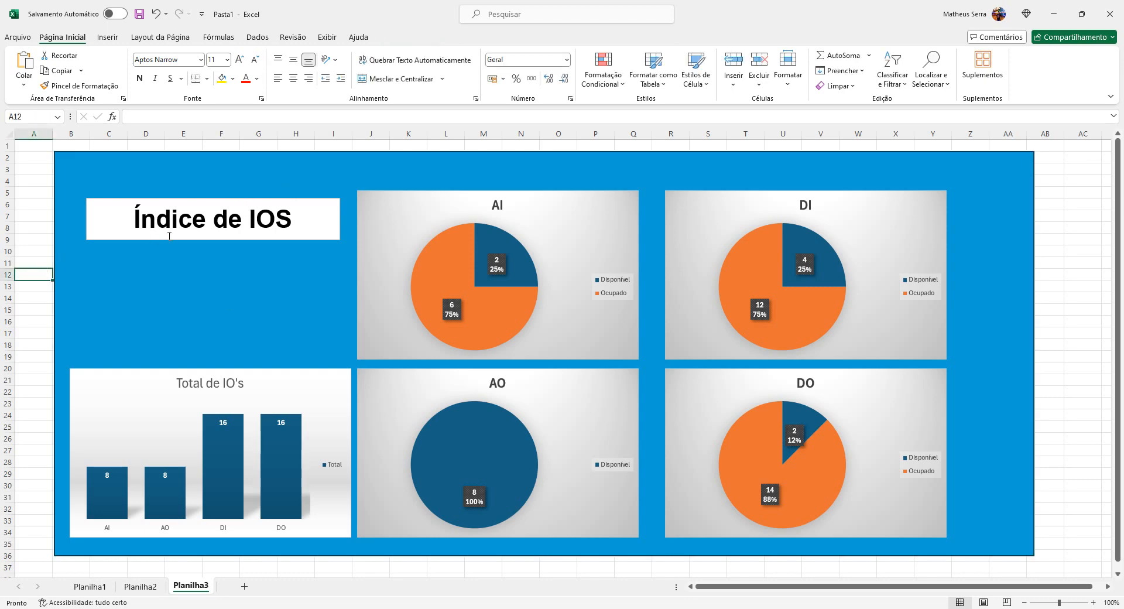
Step: Move the Painel and Remota slicers together from Planilha2 to the empty cells below the dashboard on Planilha3
click(141, 580)
click(101, 147)
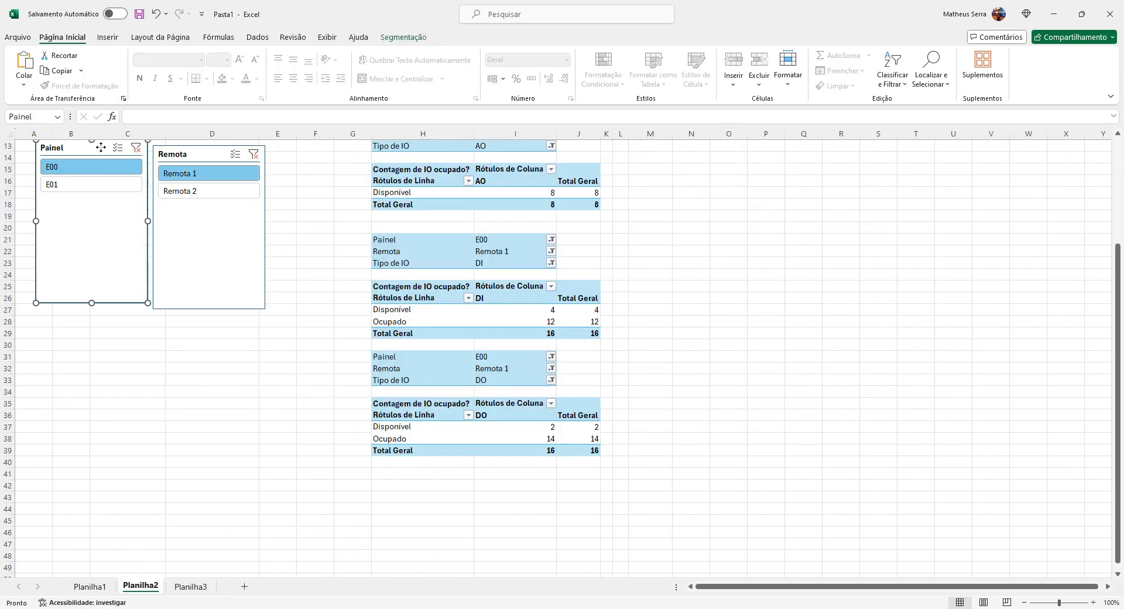
ctrl+click(191, 149)
key(Delete)
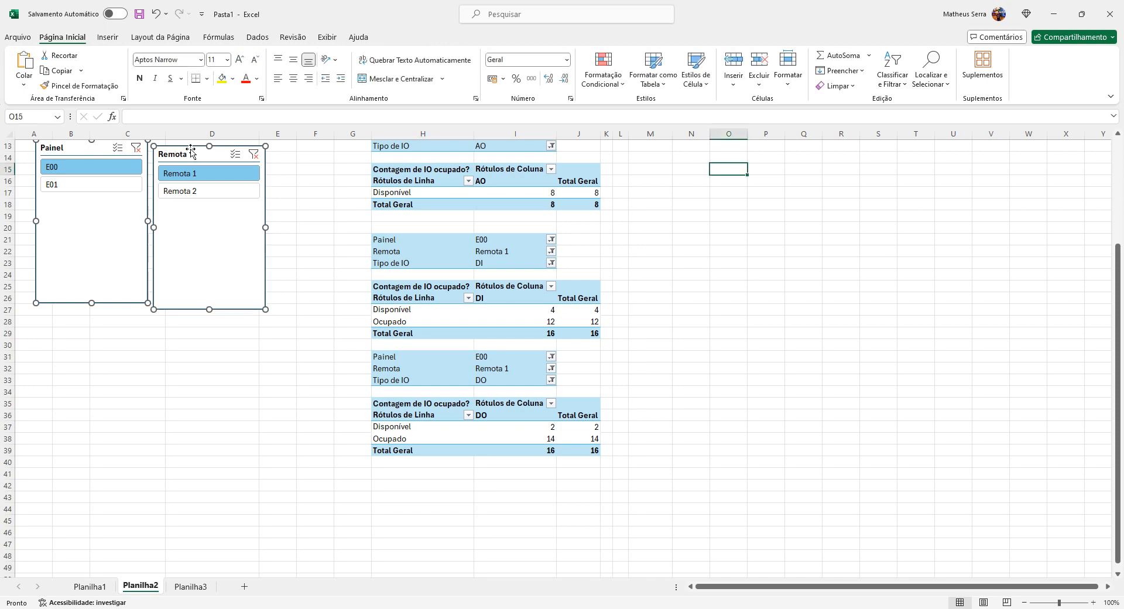
click(190, 585)
scroll(548, 315, down, 2)
click(498, 440)
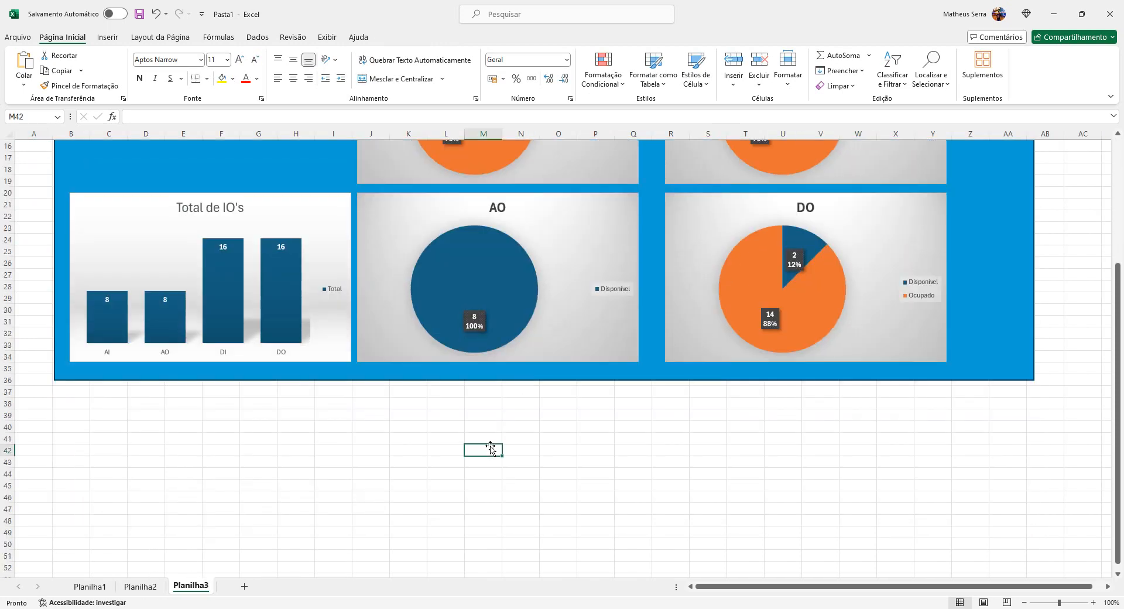
key(ctrl+v)
Step: Place the Painel slicer directly right of the DI chart and narrow it to fit within the blue background
scroll(530, 427, up, 1)
drag(502, 488, 1034, 141)
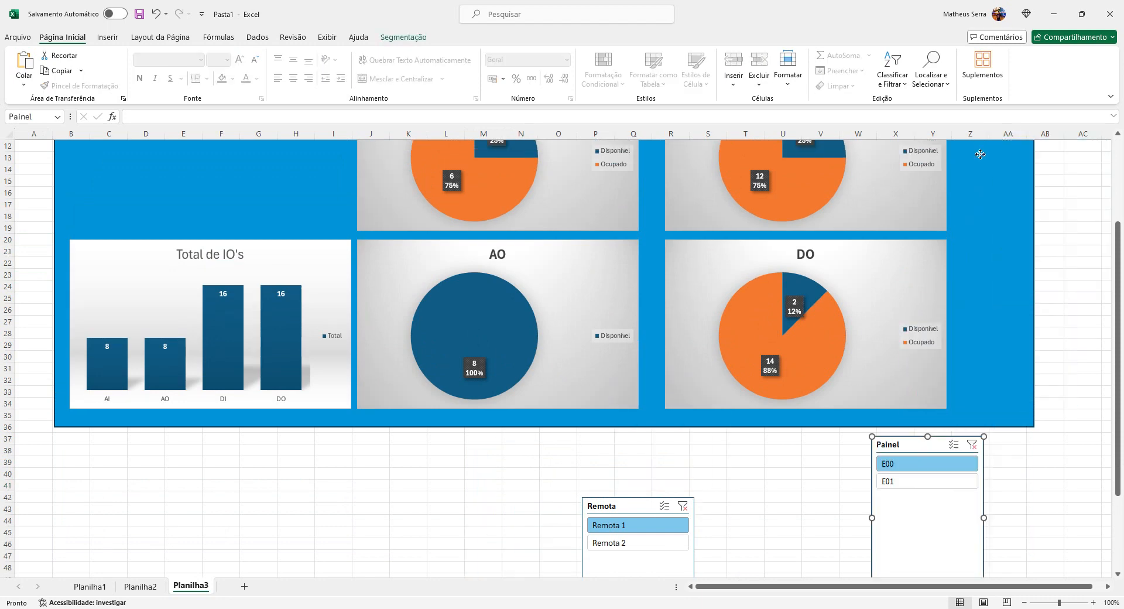
drag(899, 448, 967, 186)
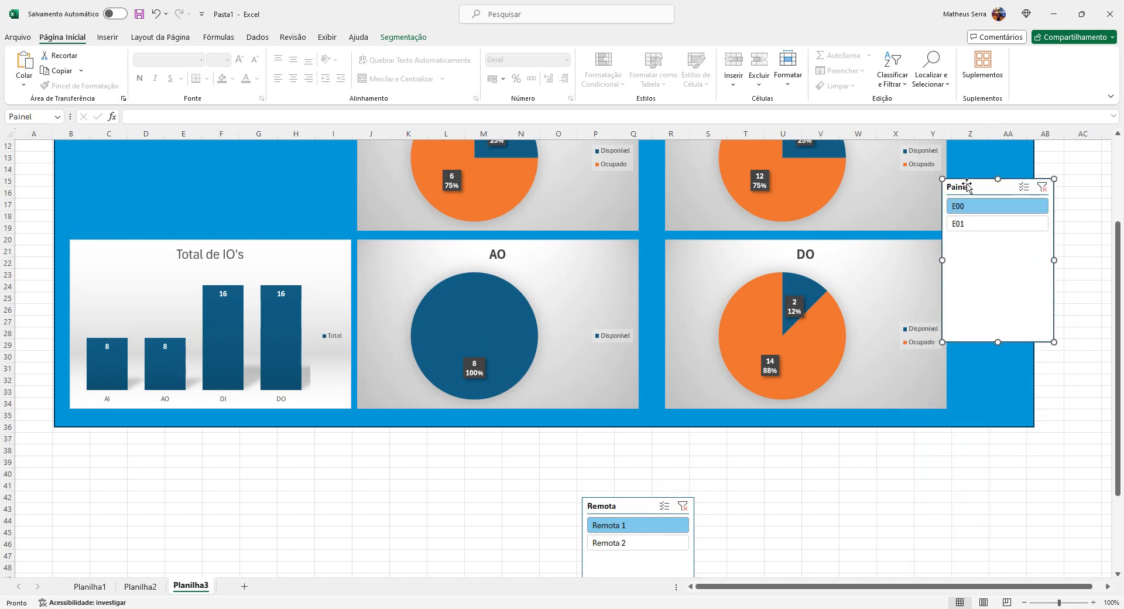
click(1076, 205)
scroll(1076, 205, up, 4)
drag(1006, 317, 1015, 184)
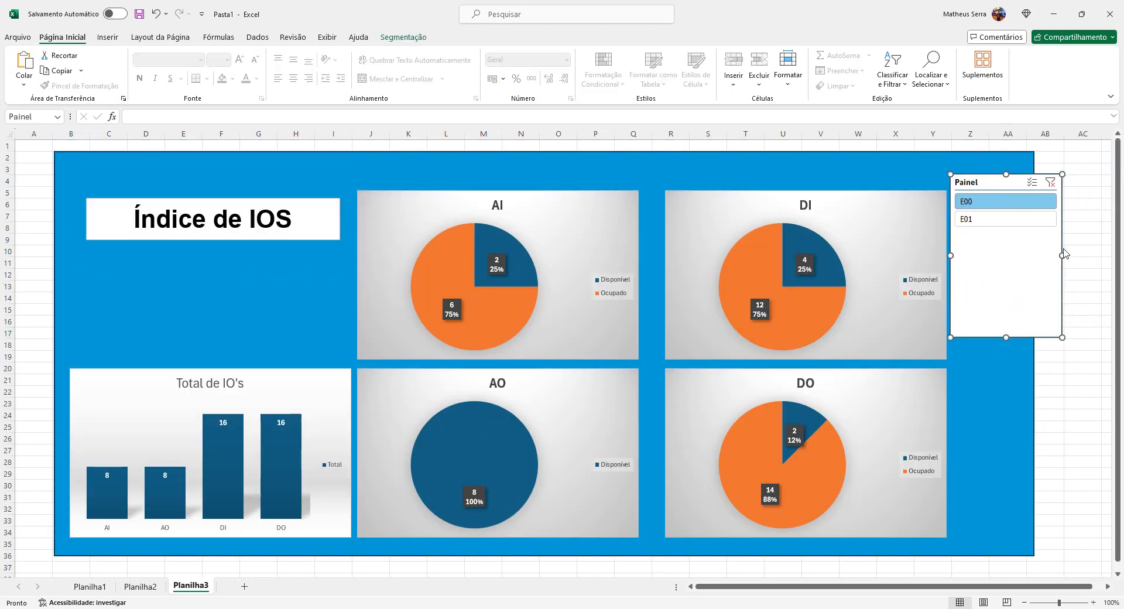
drag(1063, 255, 1024, 254)
click(1077, 346)
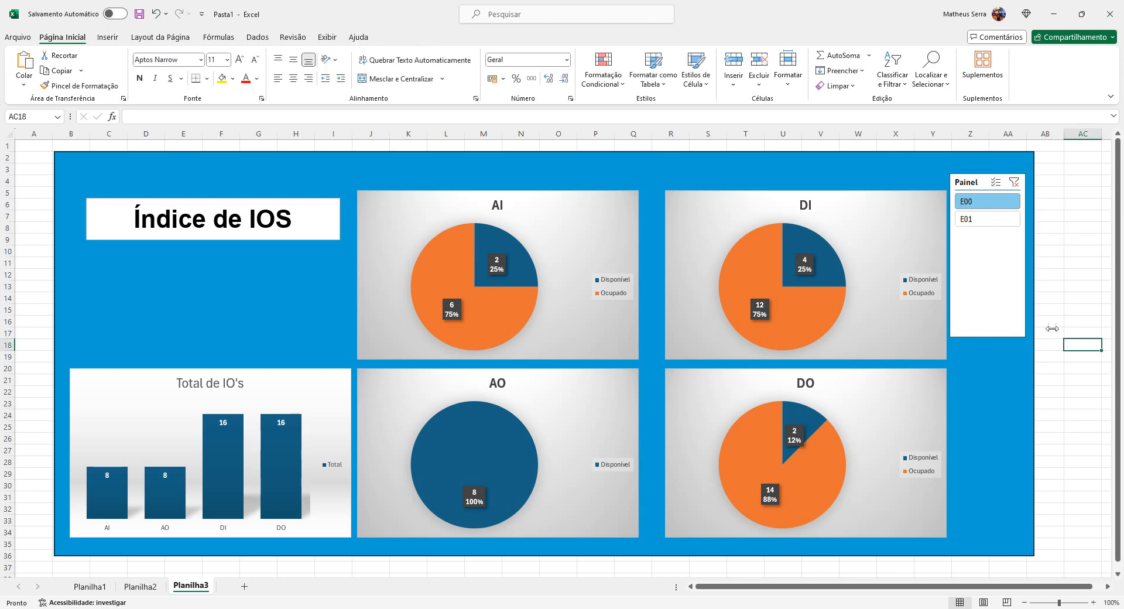